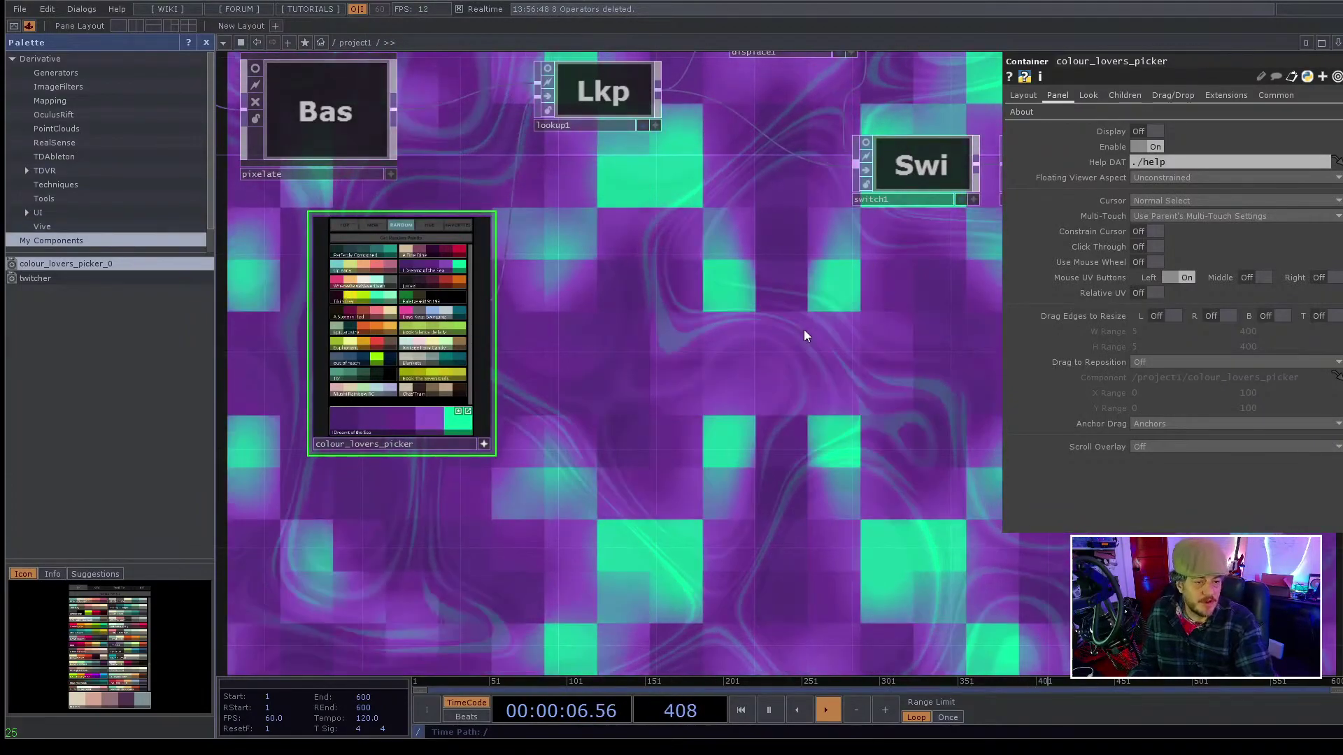
# - Turn off null1's background display, view its output in a borderless window, and turn the background display back on
pyautogui.moveTo(888, 336); pyautogui.dragTo(615, 468)
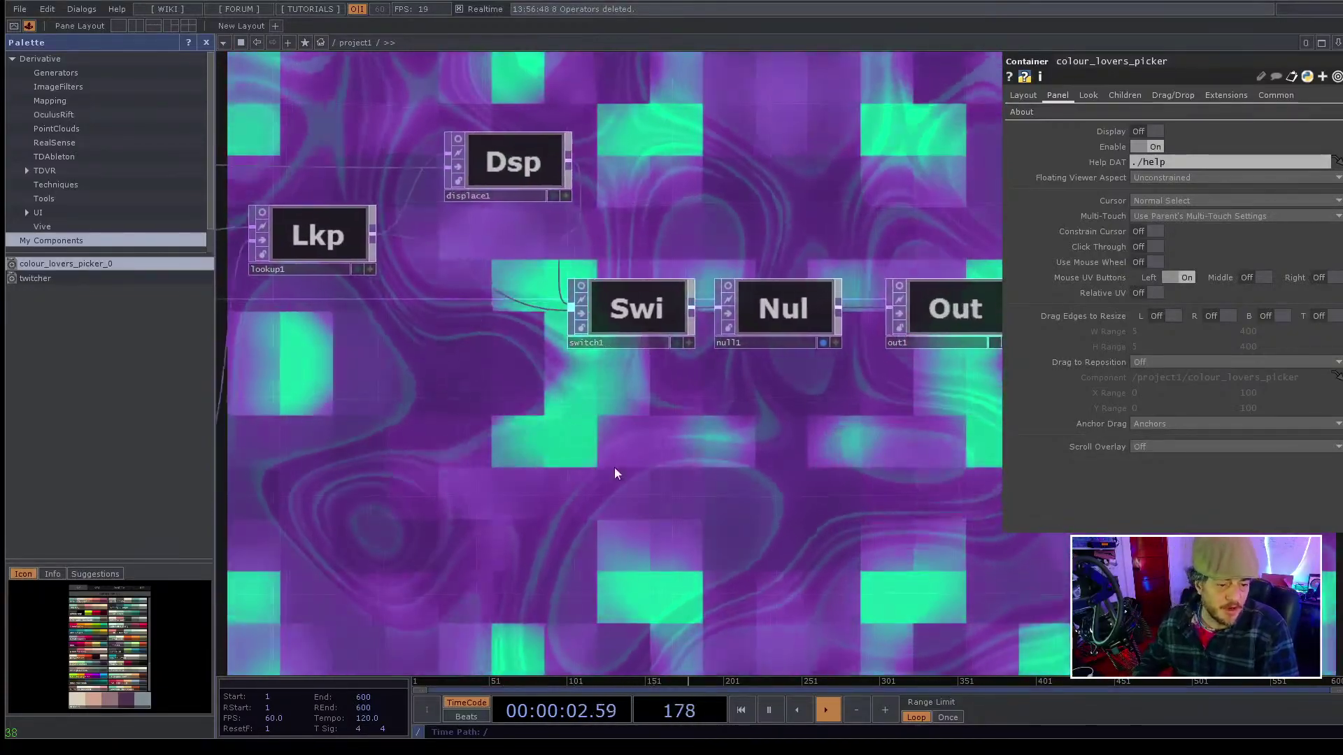
pyautogui.click(814, 341)
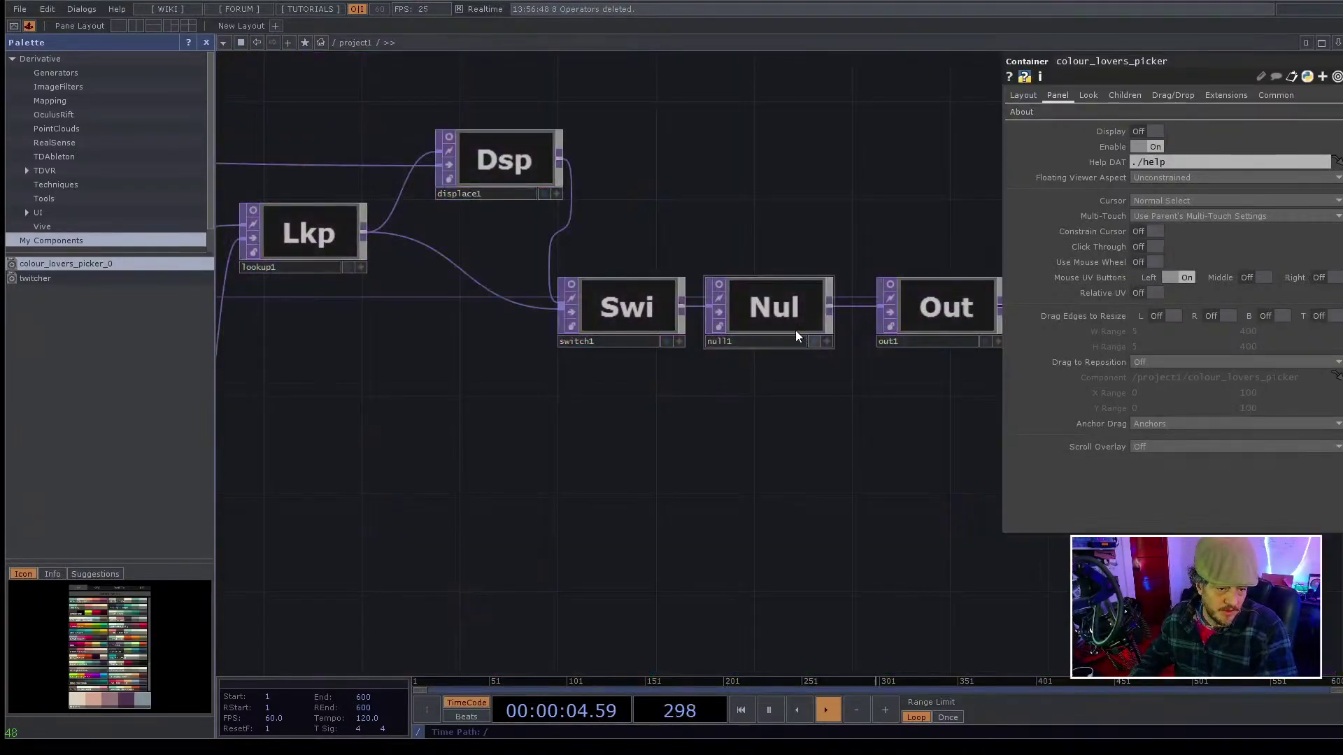
pyautogui.click(782, 318)
pyautogui.rightClick(782, 318)
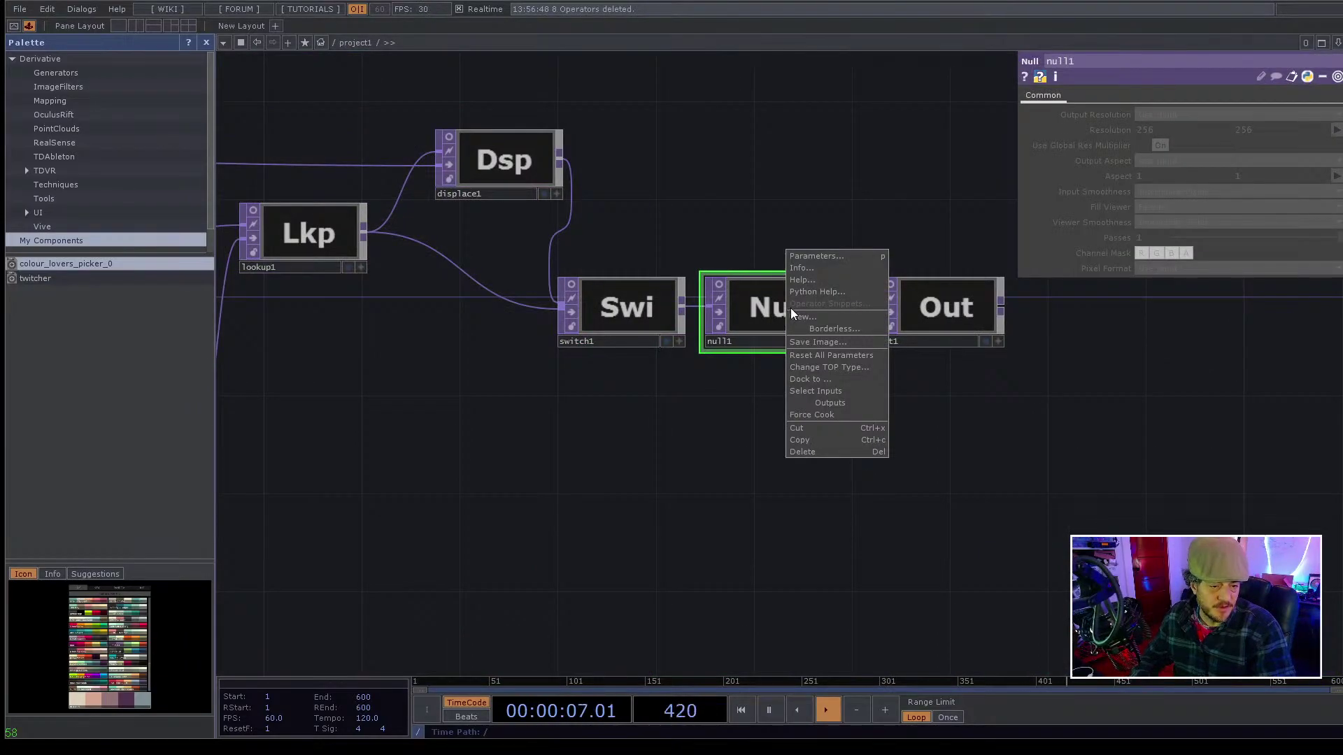
pyautogui.click(792, 317)
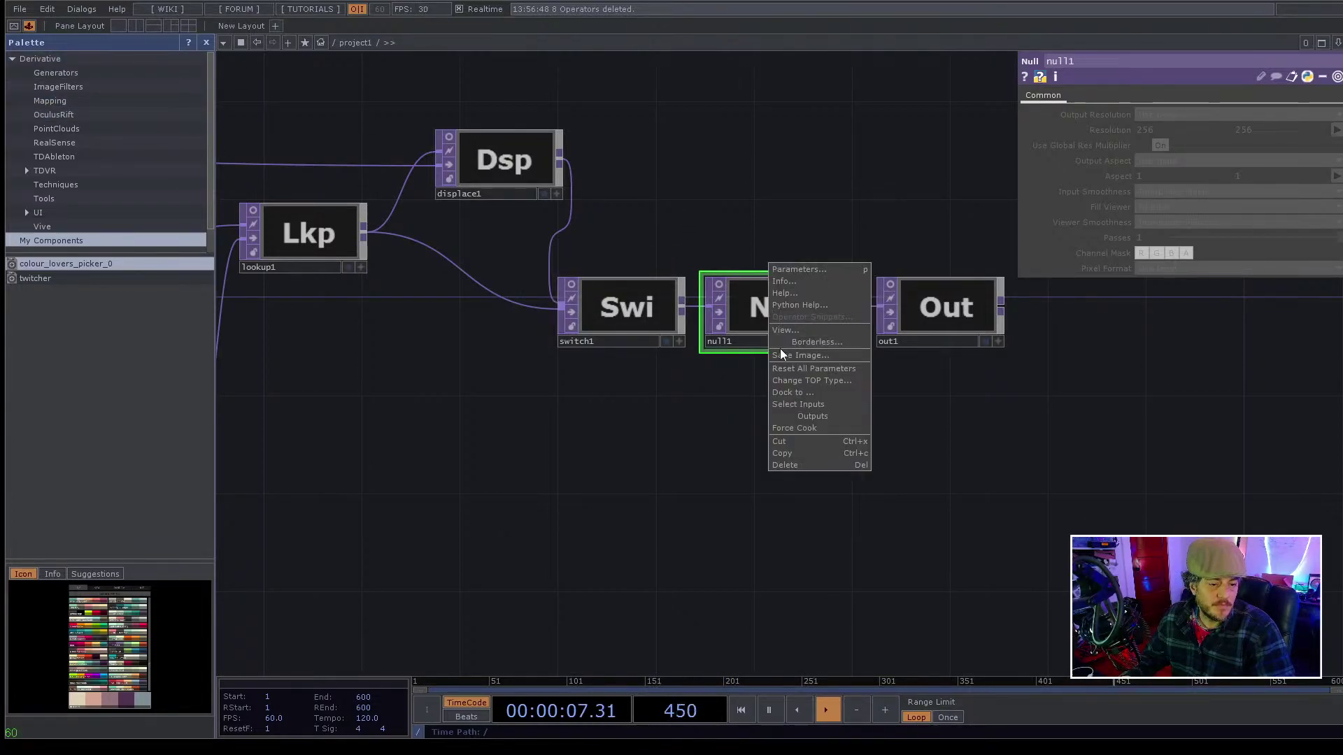
pyautogui.click(843, 341)
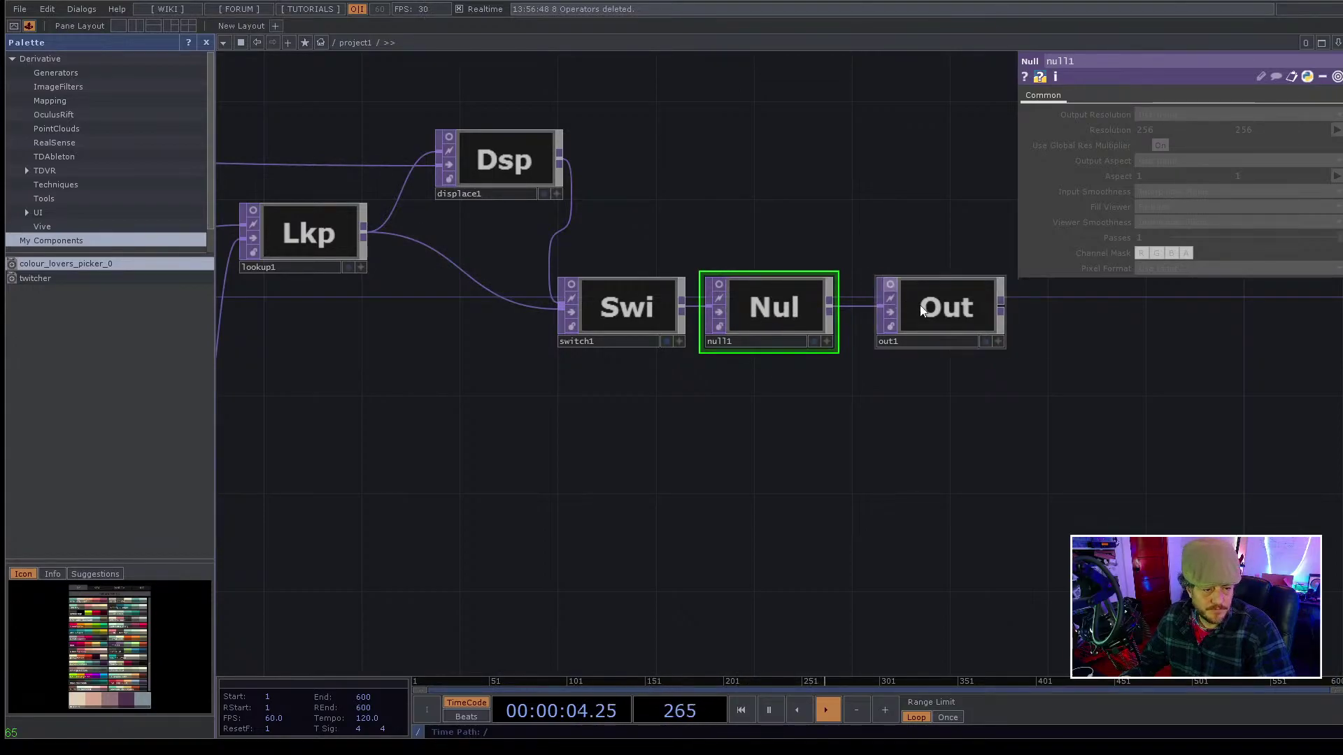
pyautogui.click(814, 341)
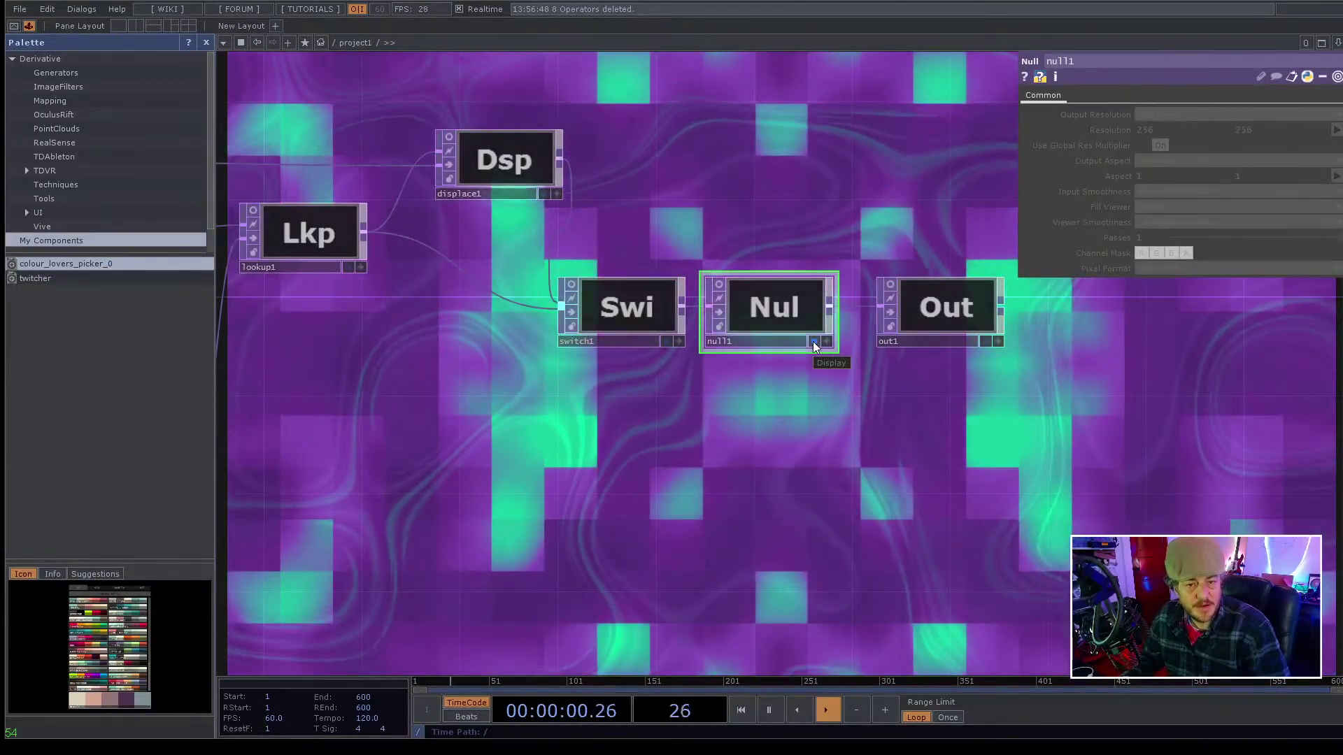
# - Make the colour_lovers_picker viewer inactive and turn off its node viewer
pyautogui.moveTo(482, 427); pyautogui.dragTo(816, 477)
pyautogui.moveTo(732, 473); pyautogui.dragTo(853, 441)
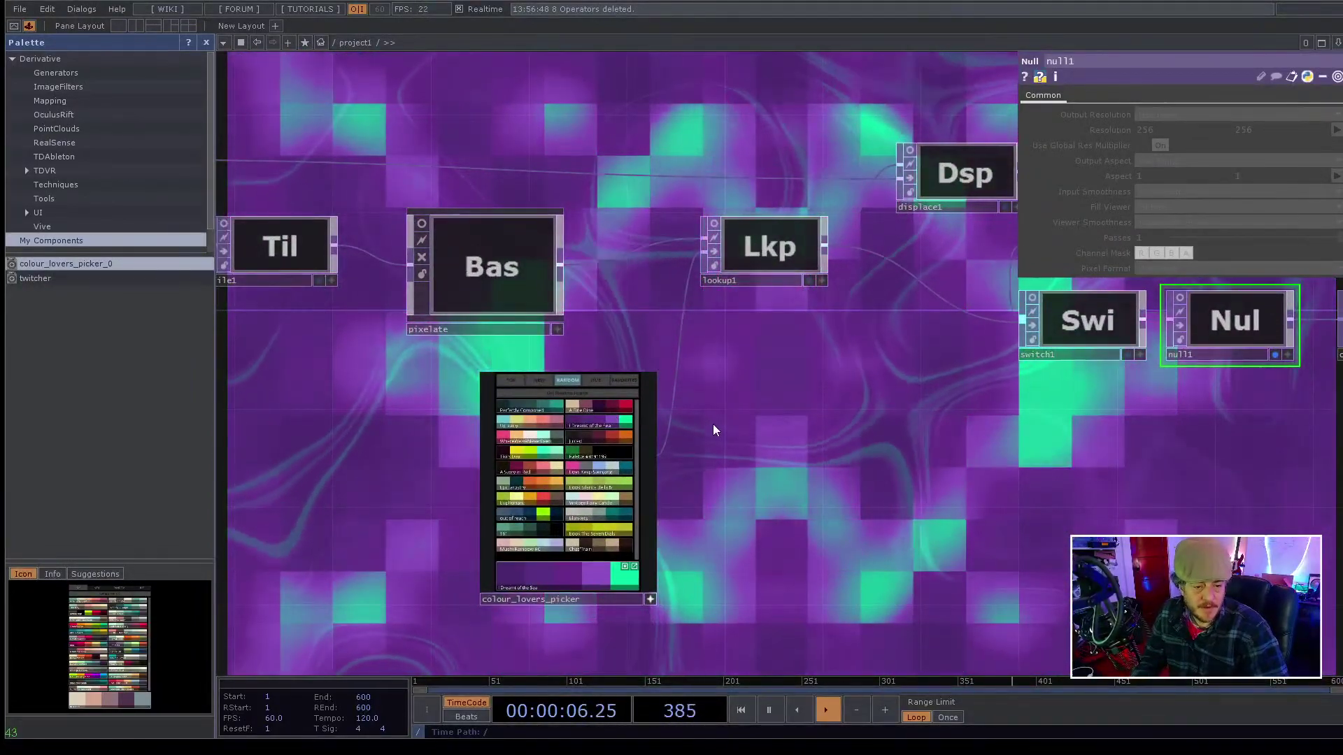
pyautogui.moveTo(711, 429); pyautogui.dragTo(838, 412)
pyautogui.click(730, 580)
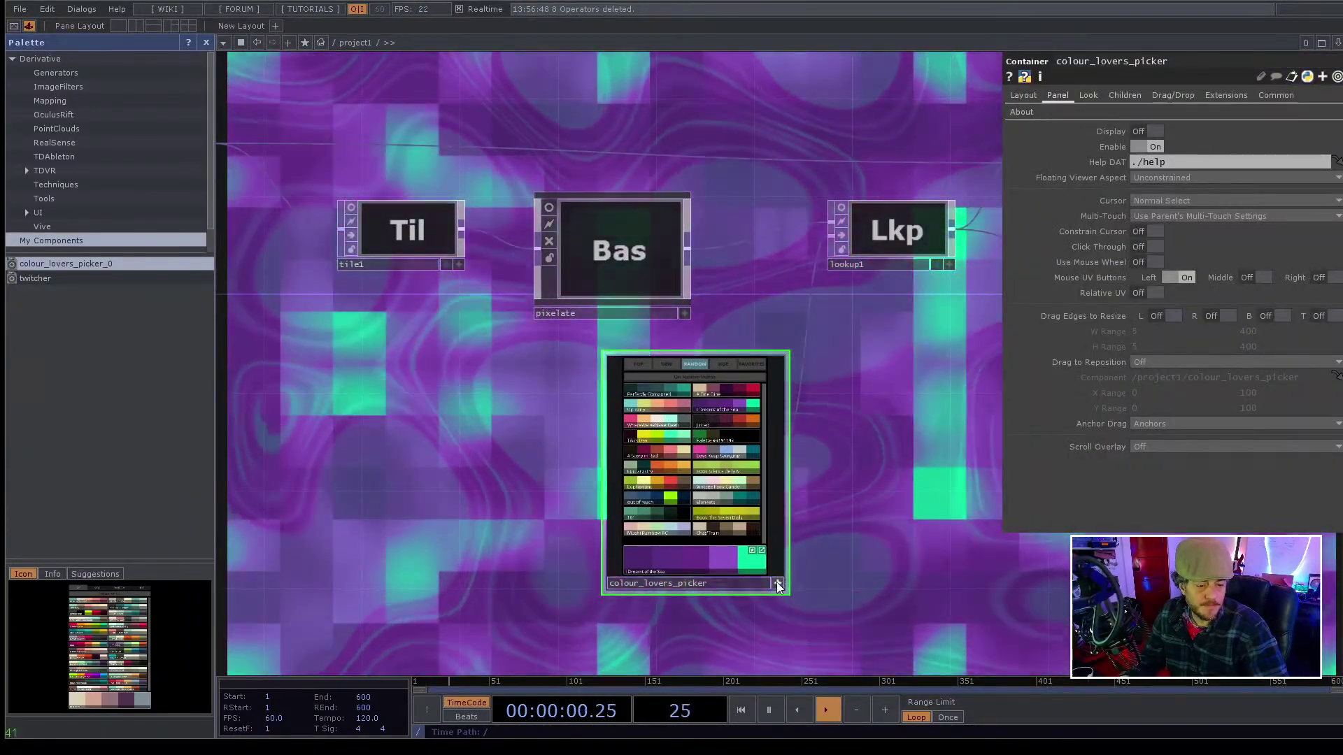
pyautogui.click(623, 372)
pyautogui.click(623, 372)
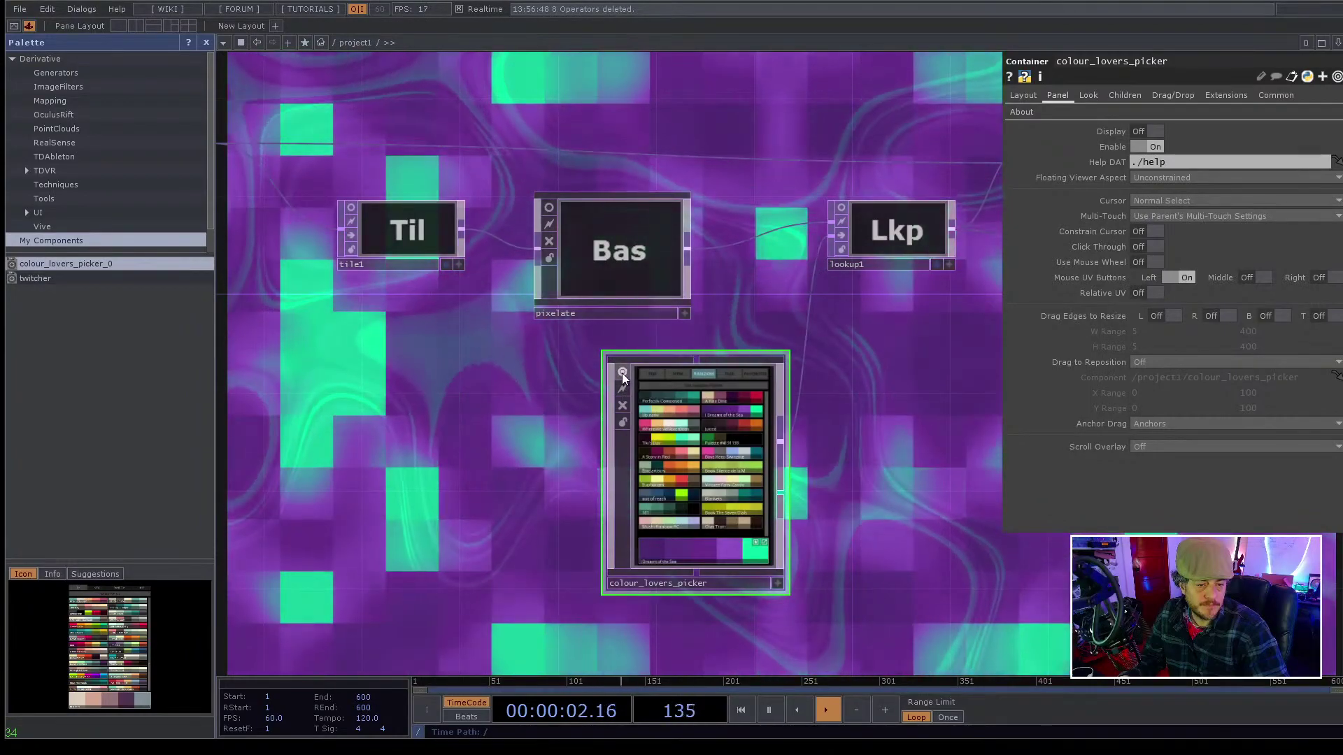
pyautogui.click(623, 372)
# - Turn on the noise1 node viewer and set its Exponent to 0.53
pyautogui.moveTo(560, 400); pyautogui.dragTo(639, 404)
pyautogui.scroll(-3, 608, 392)
pyautogui.scroll(2, 533, 396)
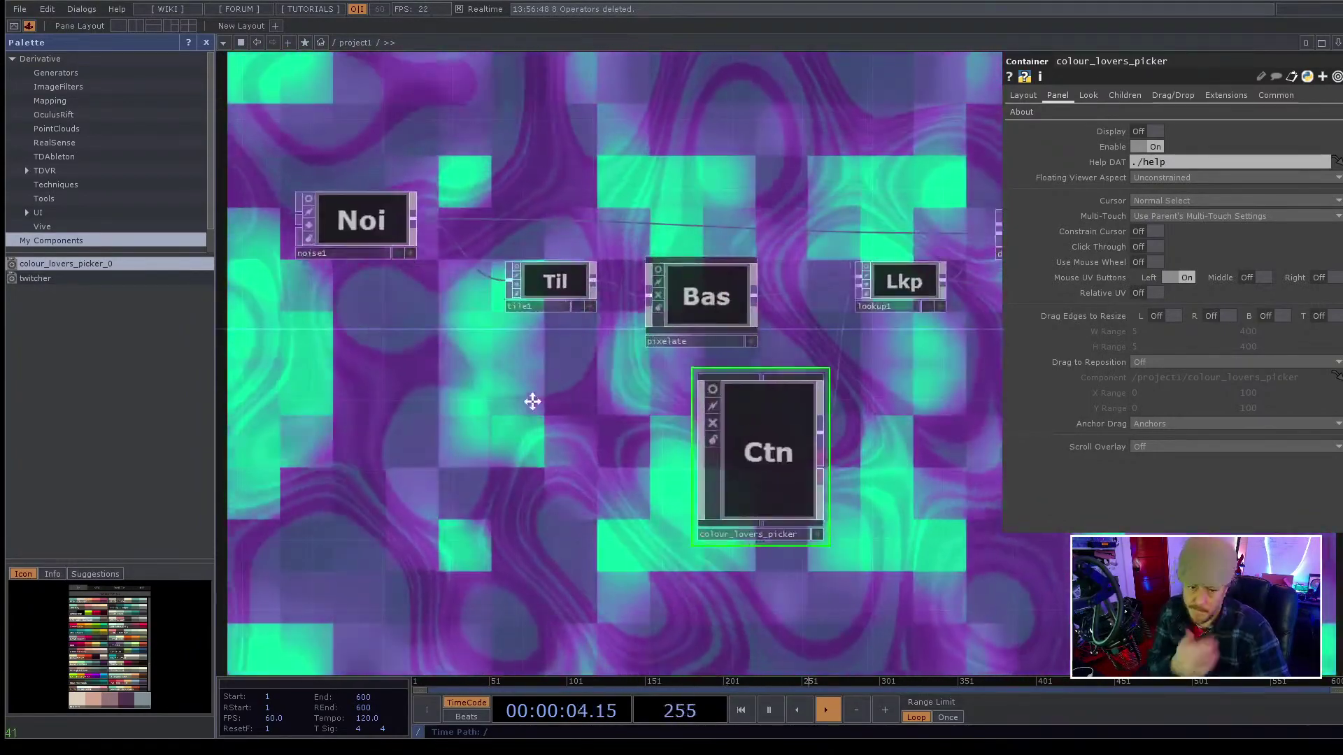
pyautogui.scroll(6, 499, 360)
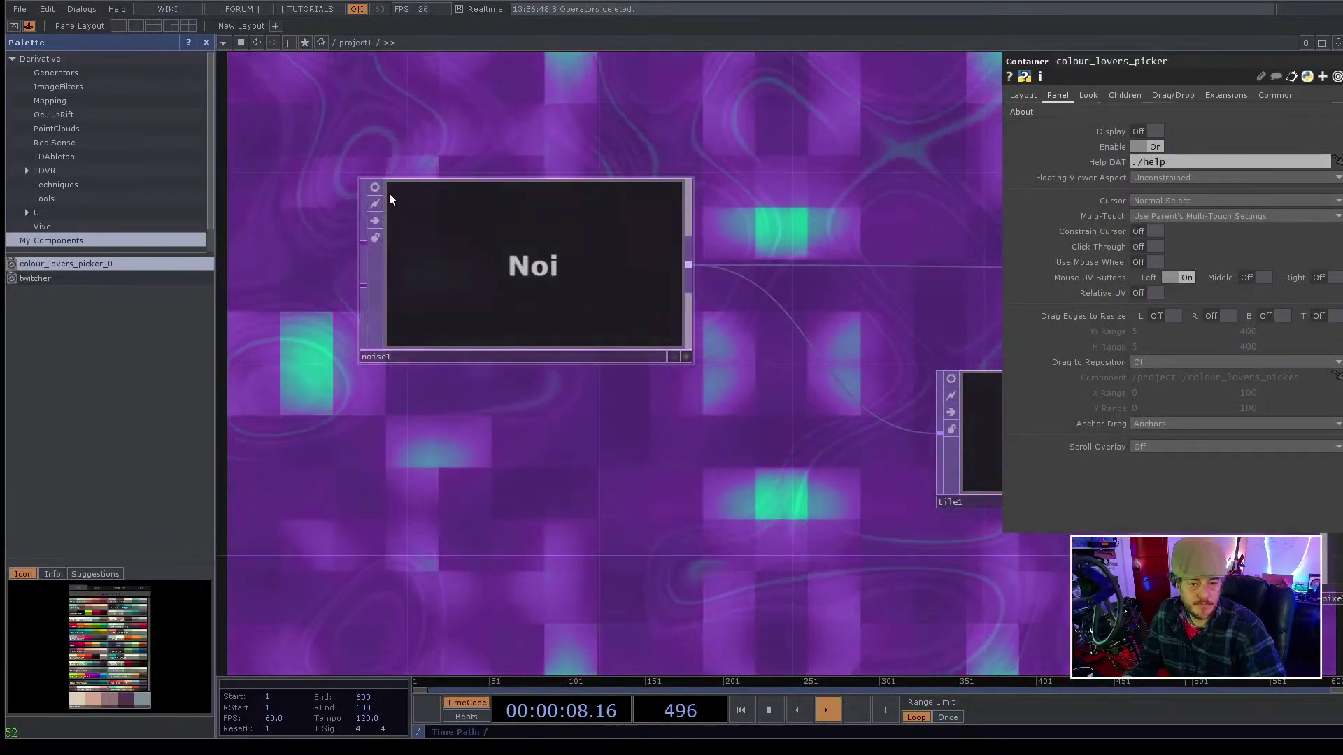
pyautogui.moveTo(503, 378); pyautogui.dragTo(514, 403)
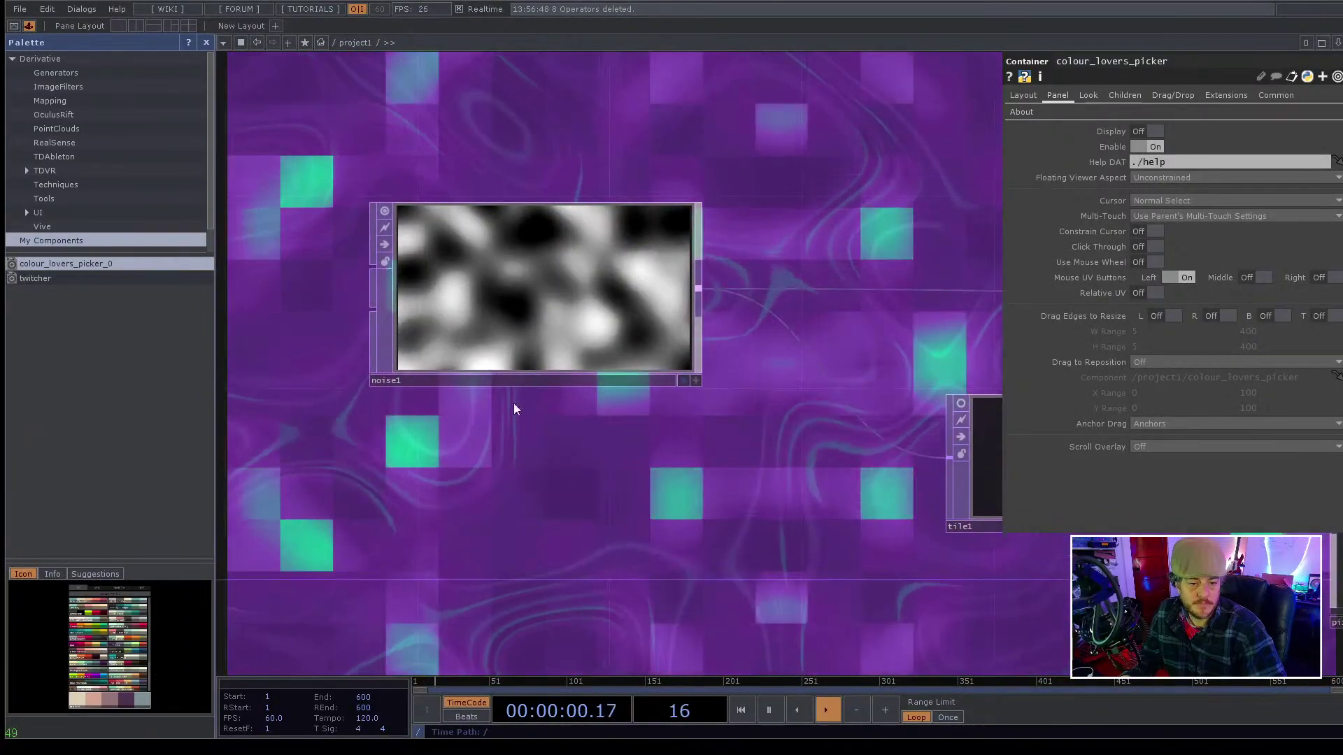
pyautogui.click(588, 322)
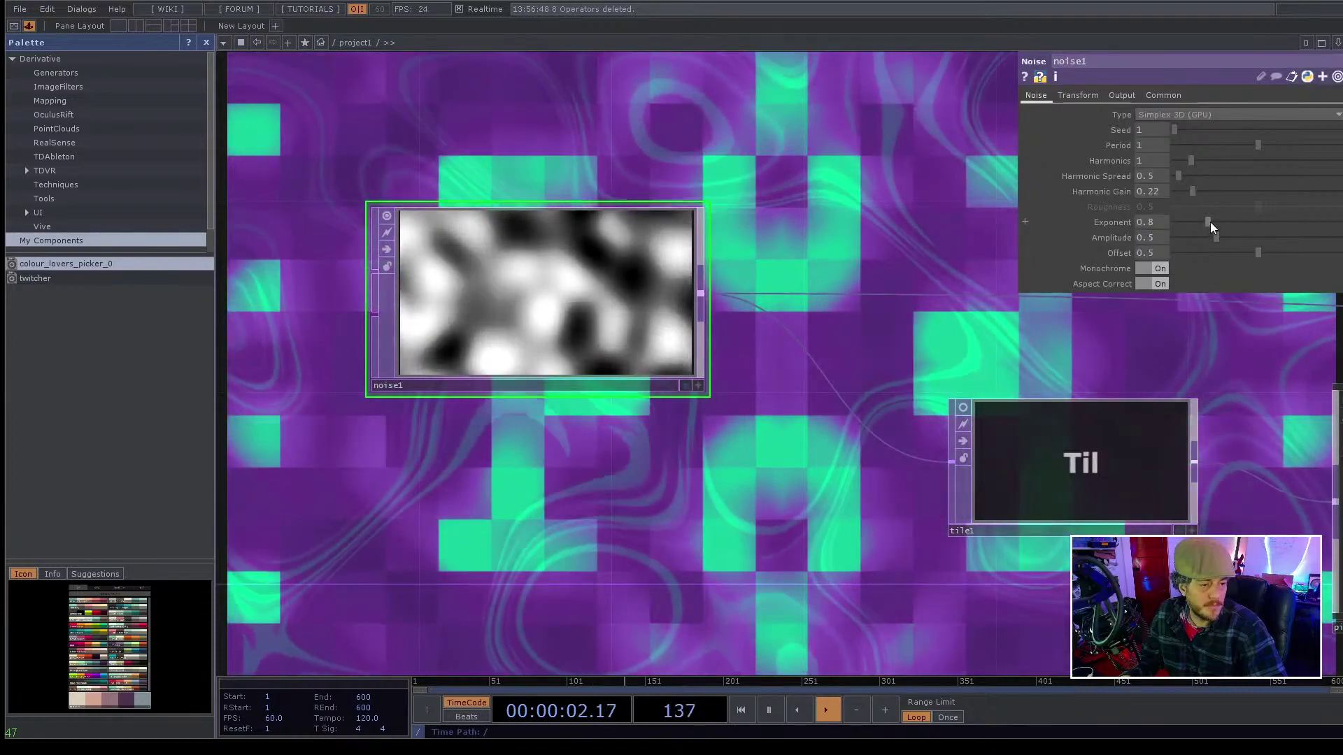
pyautogui.moveTo(1209, 222); pyautogui.dragTo(1046, 222)
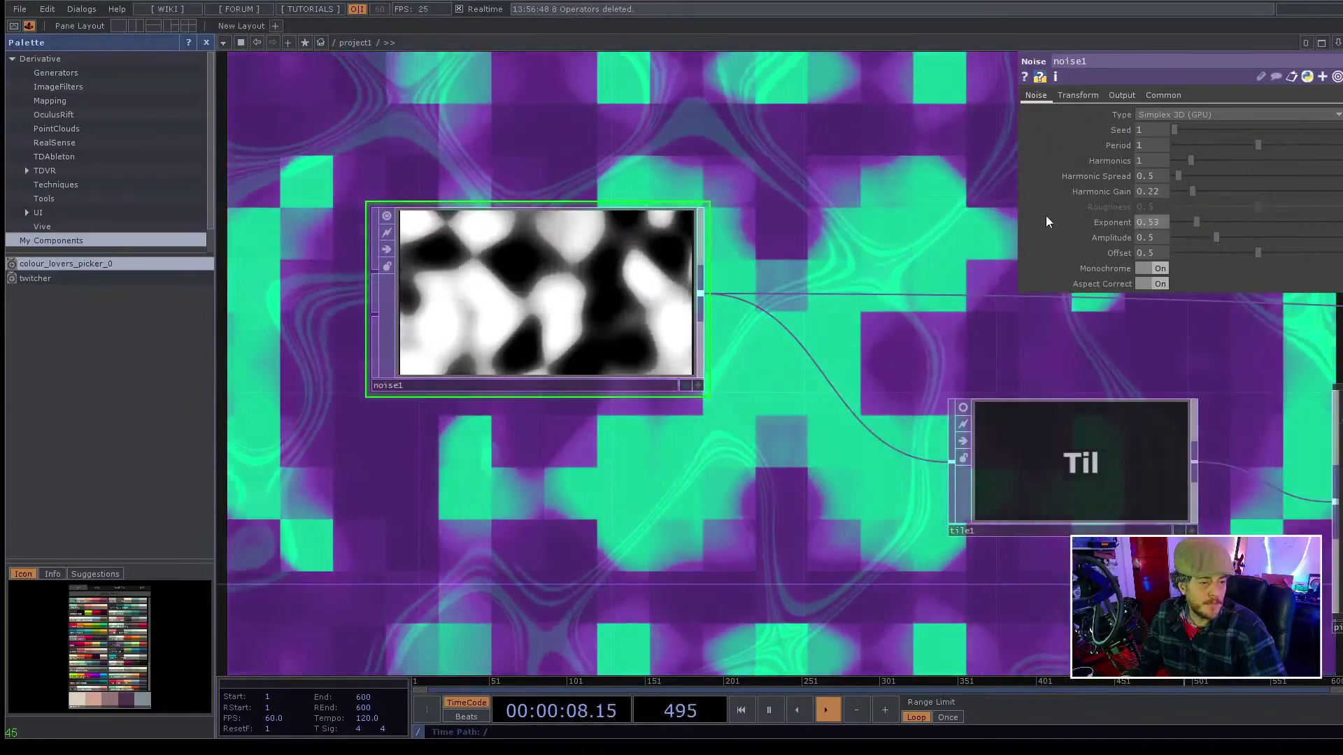
# - Place an Audio Device In CHOP in the empty space above noise1 and delete it
pyautogui.moveTo(657, 155); pyautogui.dragTo(773, 307)
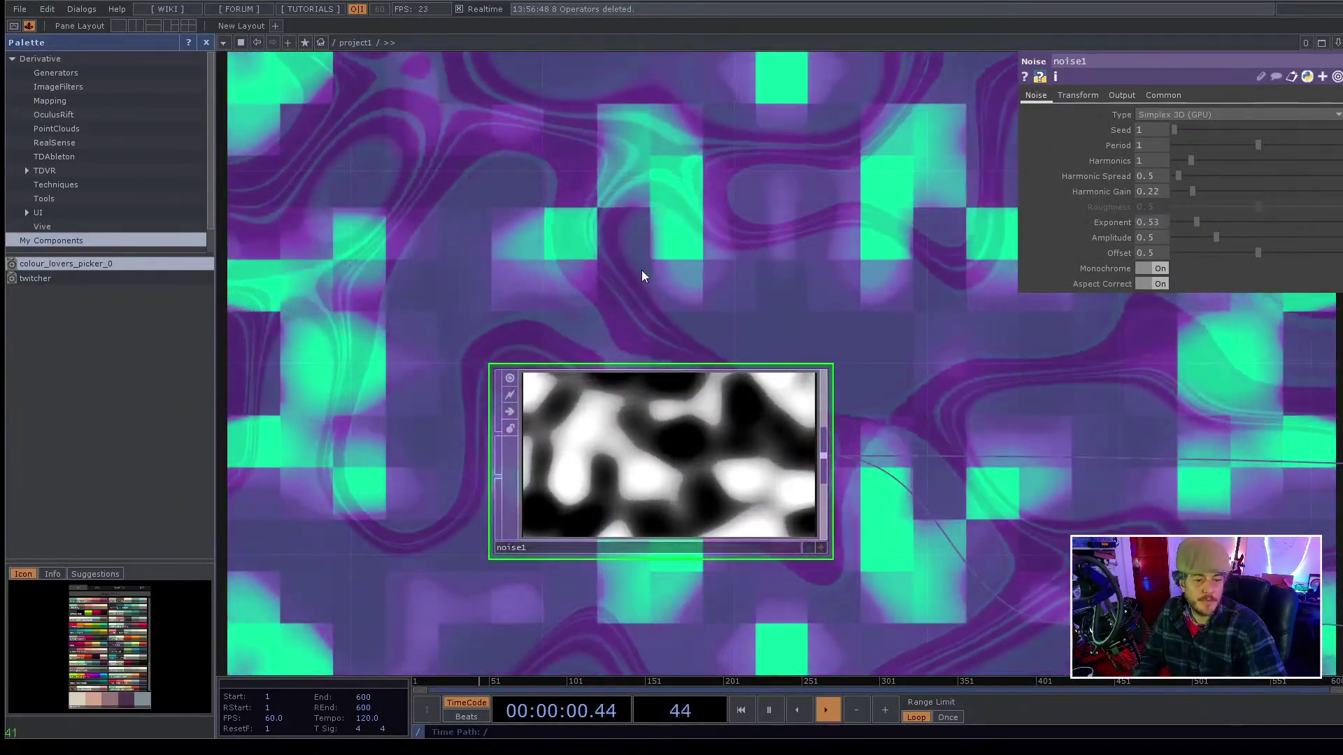
pyautogui.scroll(-2, 640, 270)
pyautogui.moveTo(583, 180); pyautogui.dragTo(555, 281)
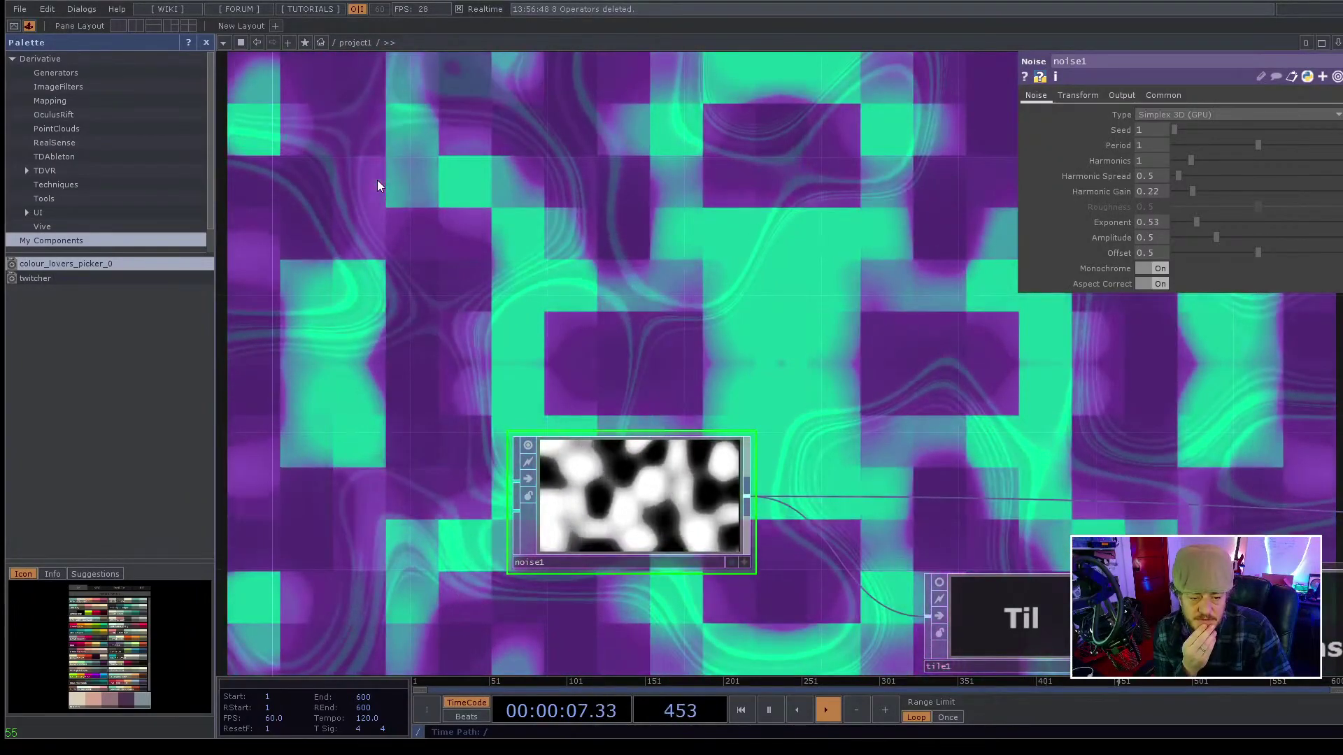
pyautogui.click(616, 209)
pyautogui.click(612, 189)
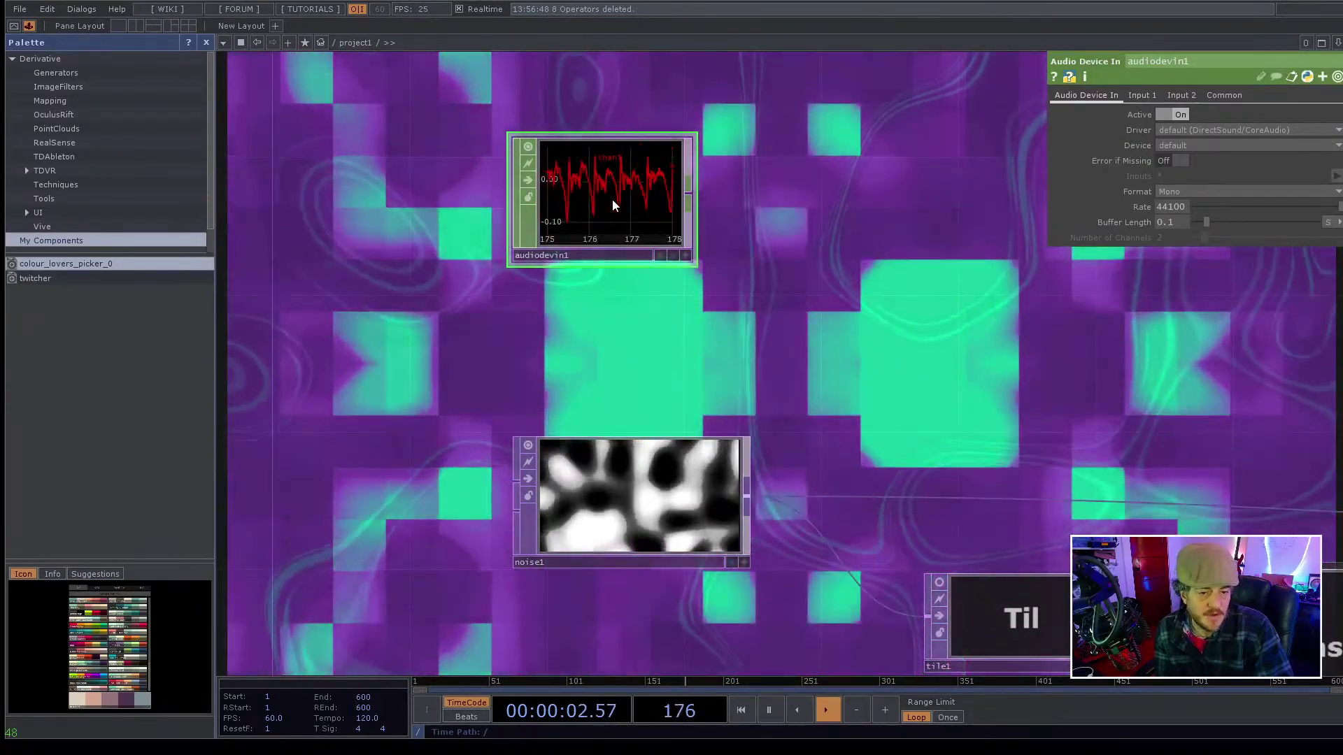
pyautogui.press('Delete')
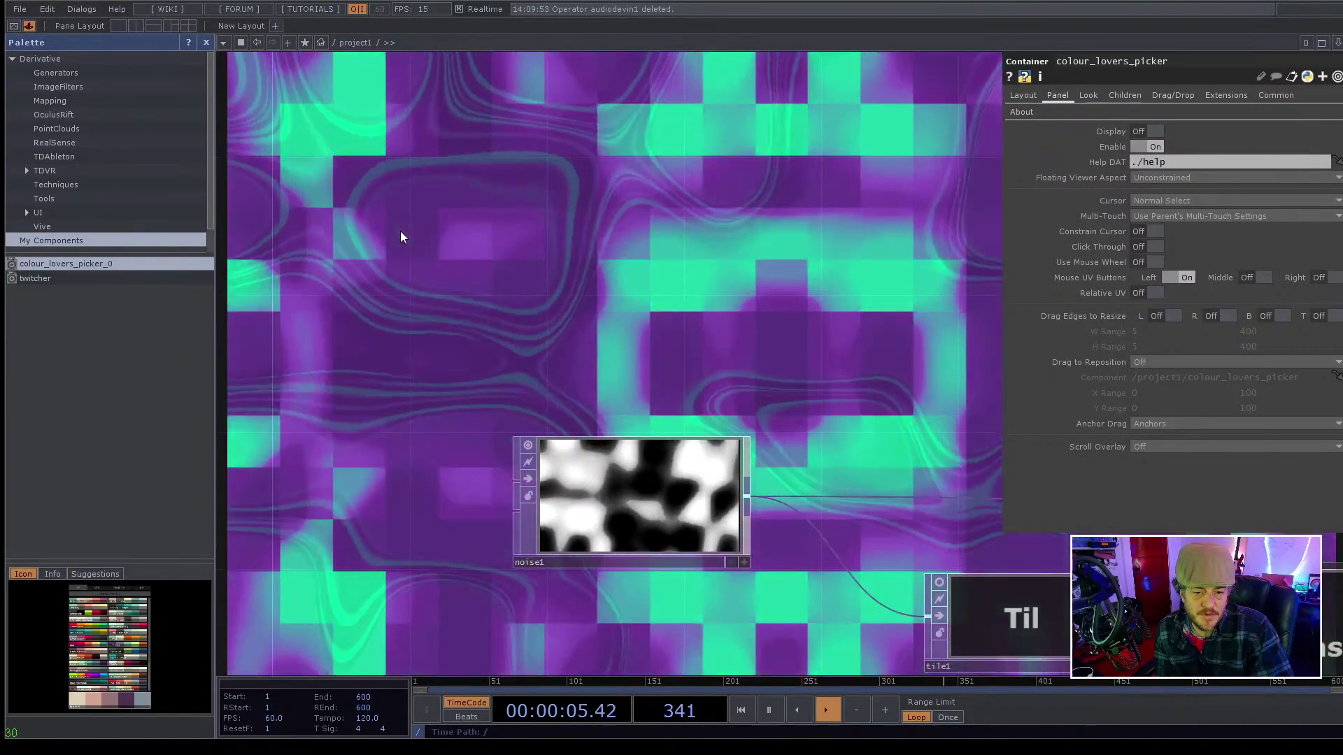
# - Try out an Audio Play and an Audio Render CHOP above noise1, deleting each one after placing it
pyautogui.click(400, 231)
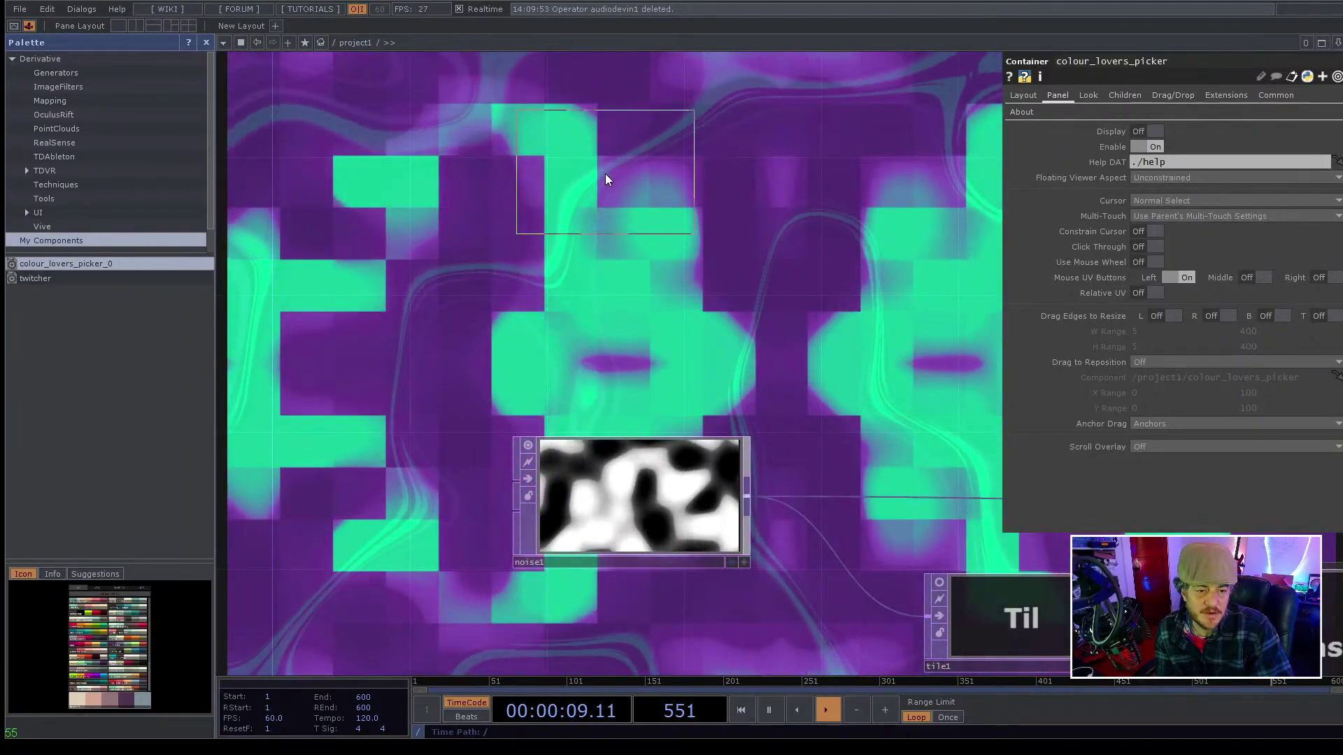
pyautogui.click(600, 207)
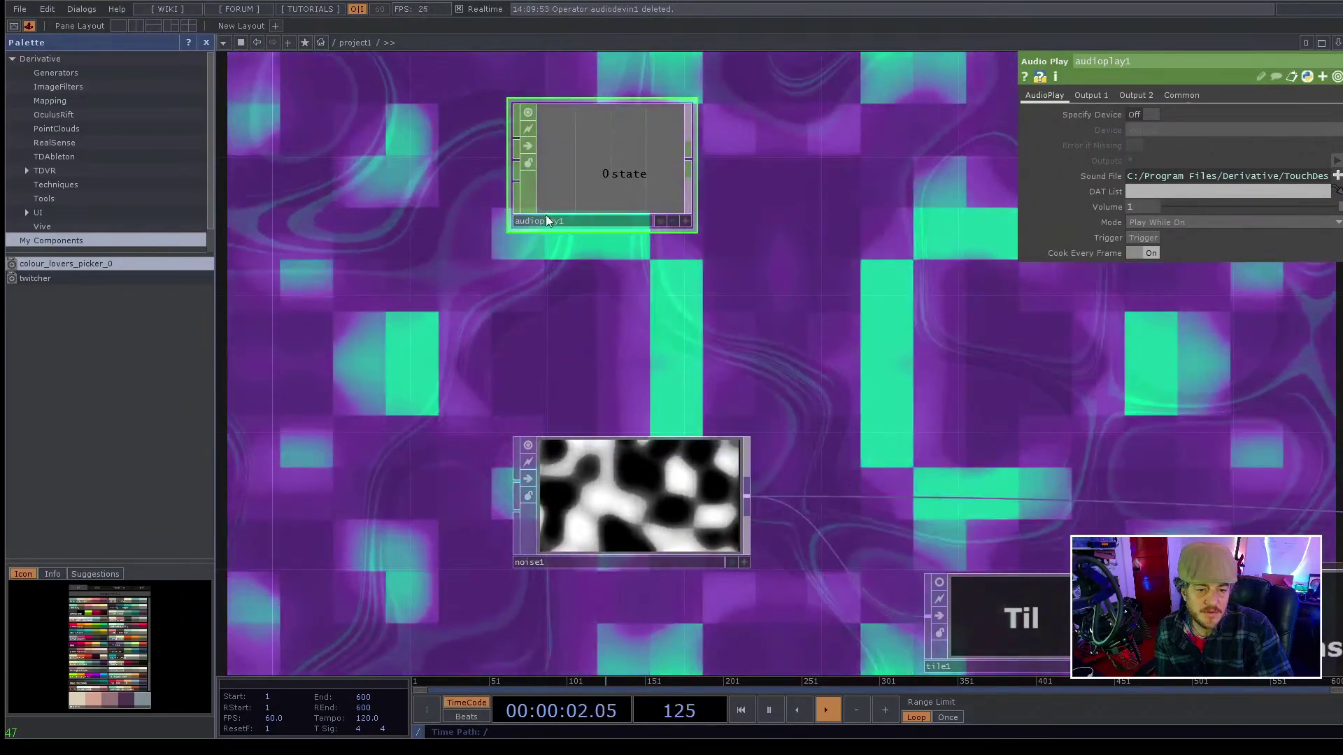
pyautogui.press('Delete')
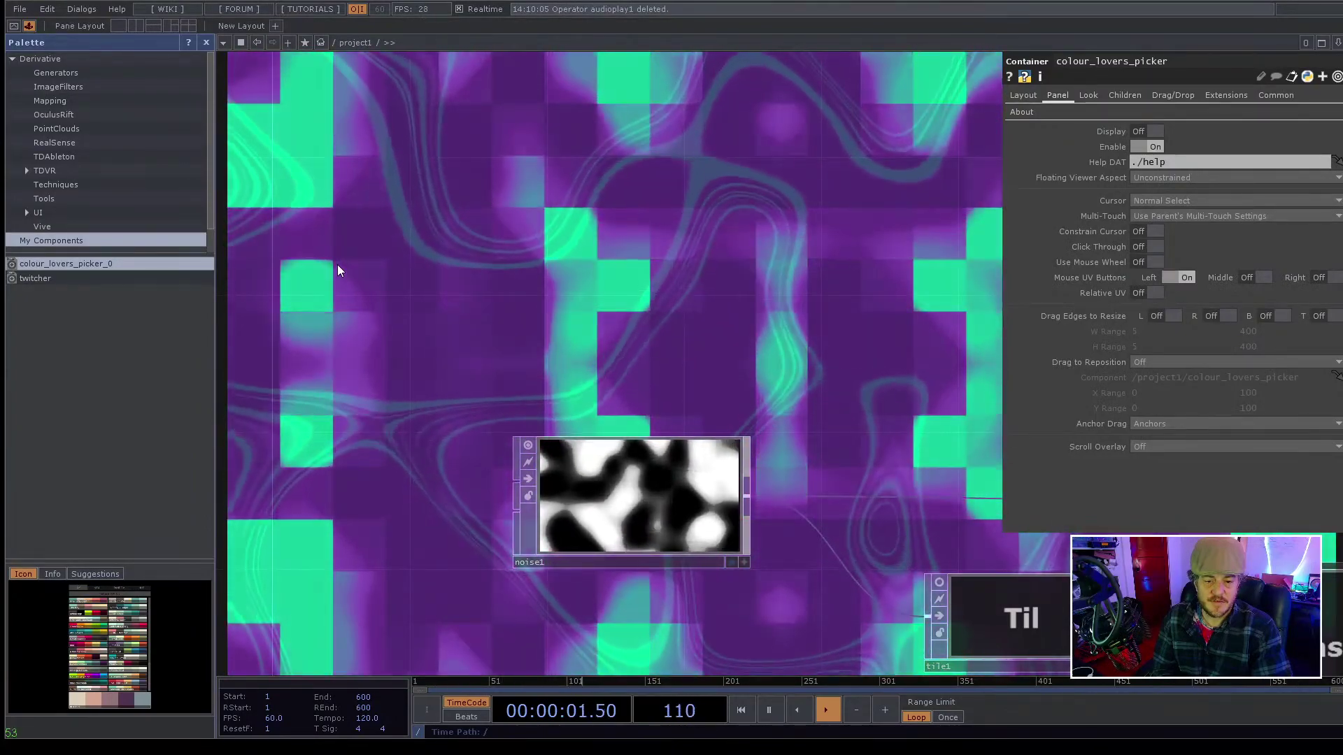
pyautogui.hotkey('ctrl', 'v')
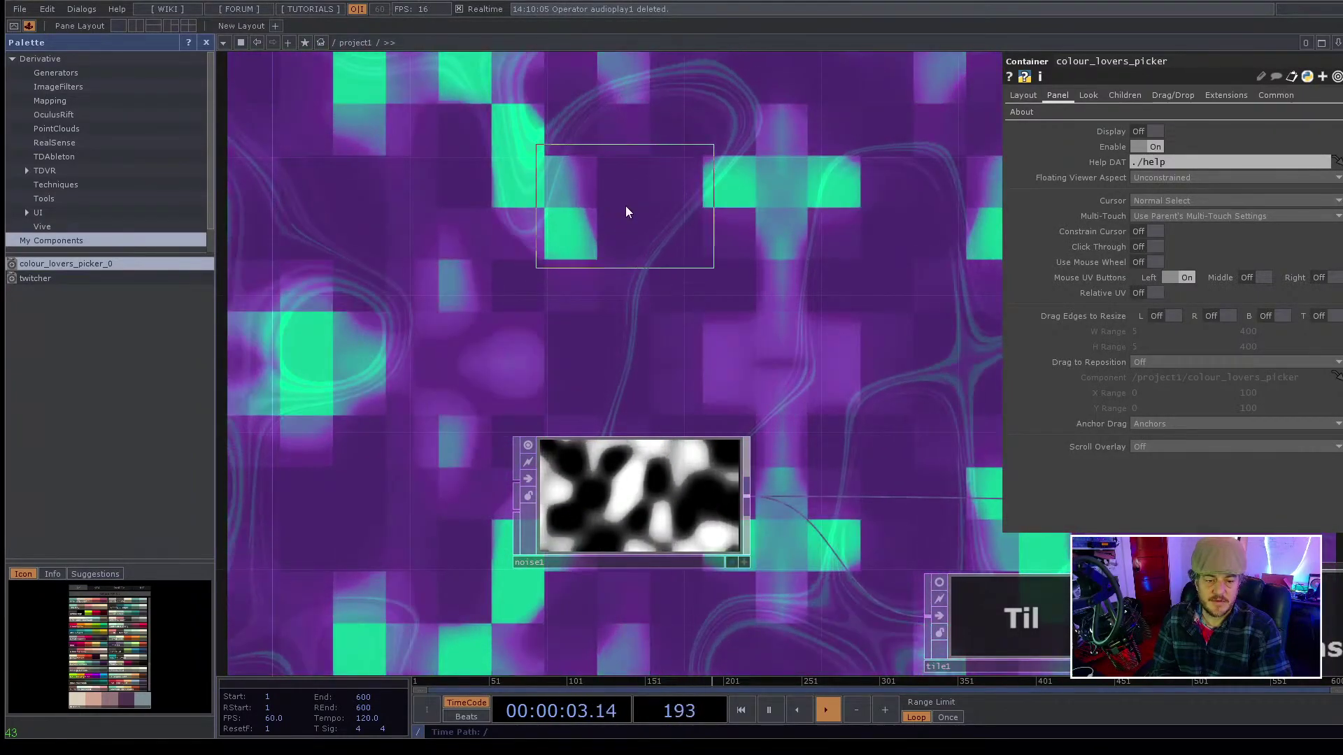
pyautogui.click(625, 210)
pyautogui.press('Delete')
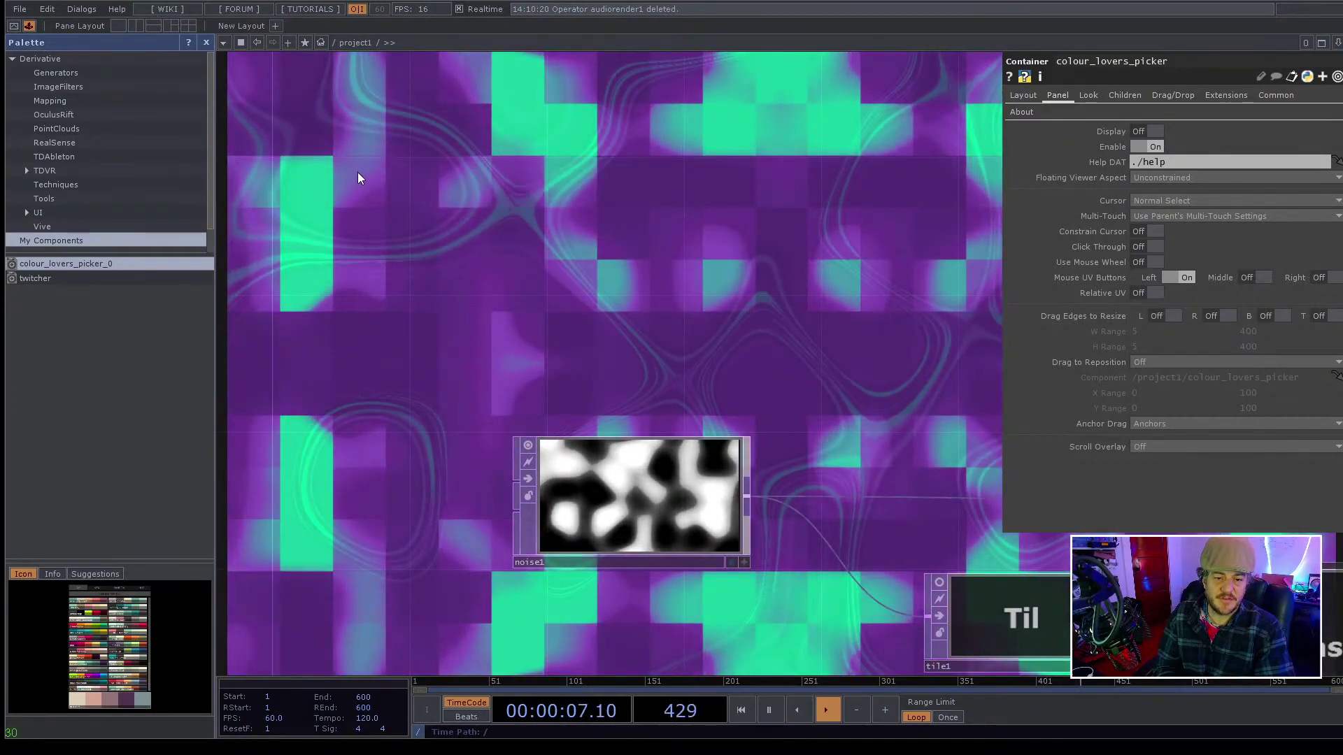
# - Try out an Audio Device Out and an Audio Spectrum CHOP above noise1, deleting each one after placing it
pyautogui.hotkey('ctrl', 'v')
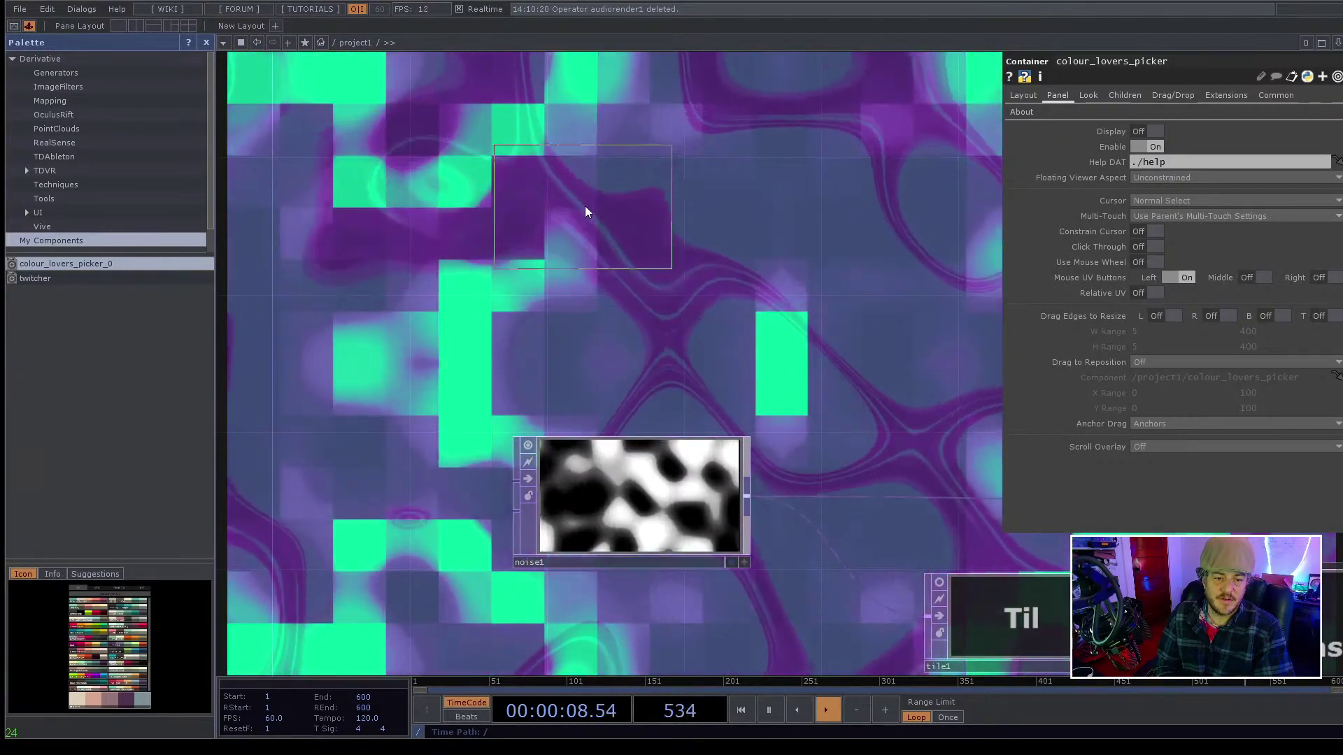
pyautogui.click(585, 208)
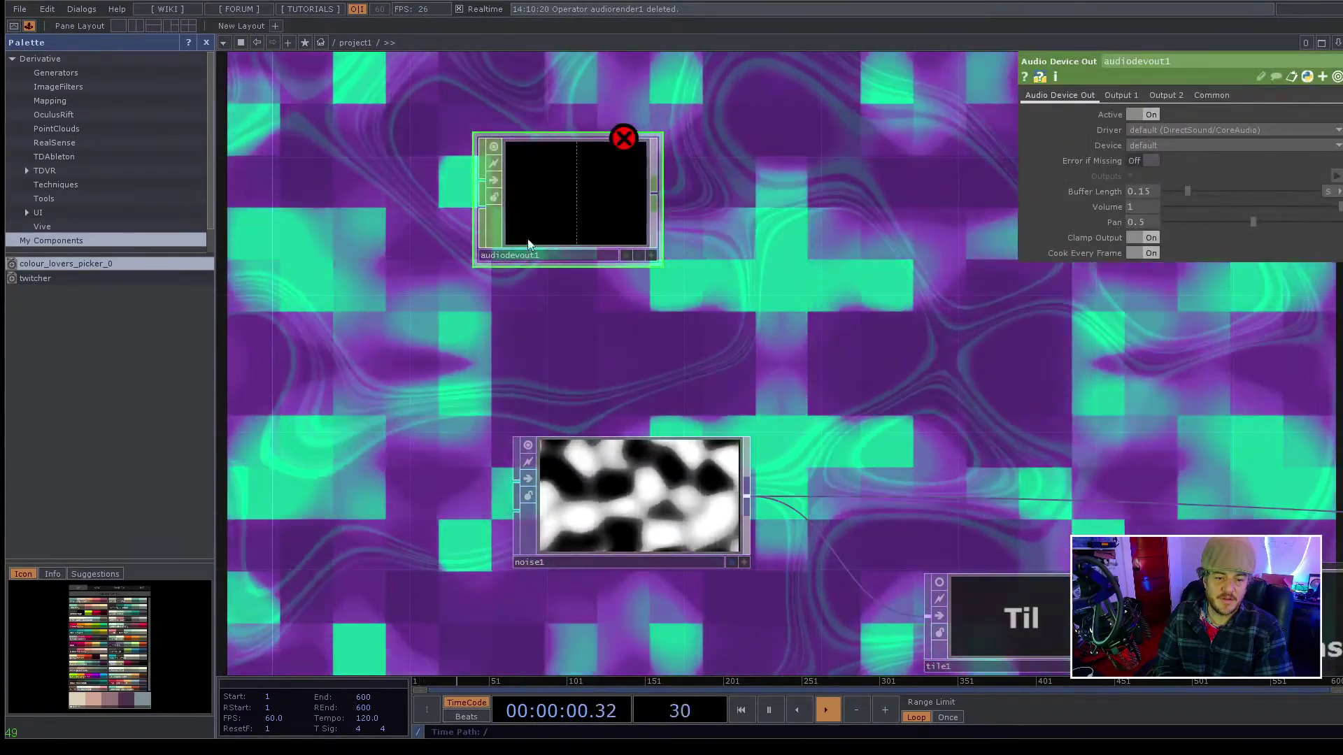
pyautogui.press('Delete')
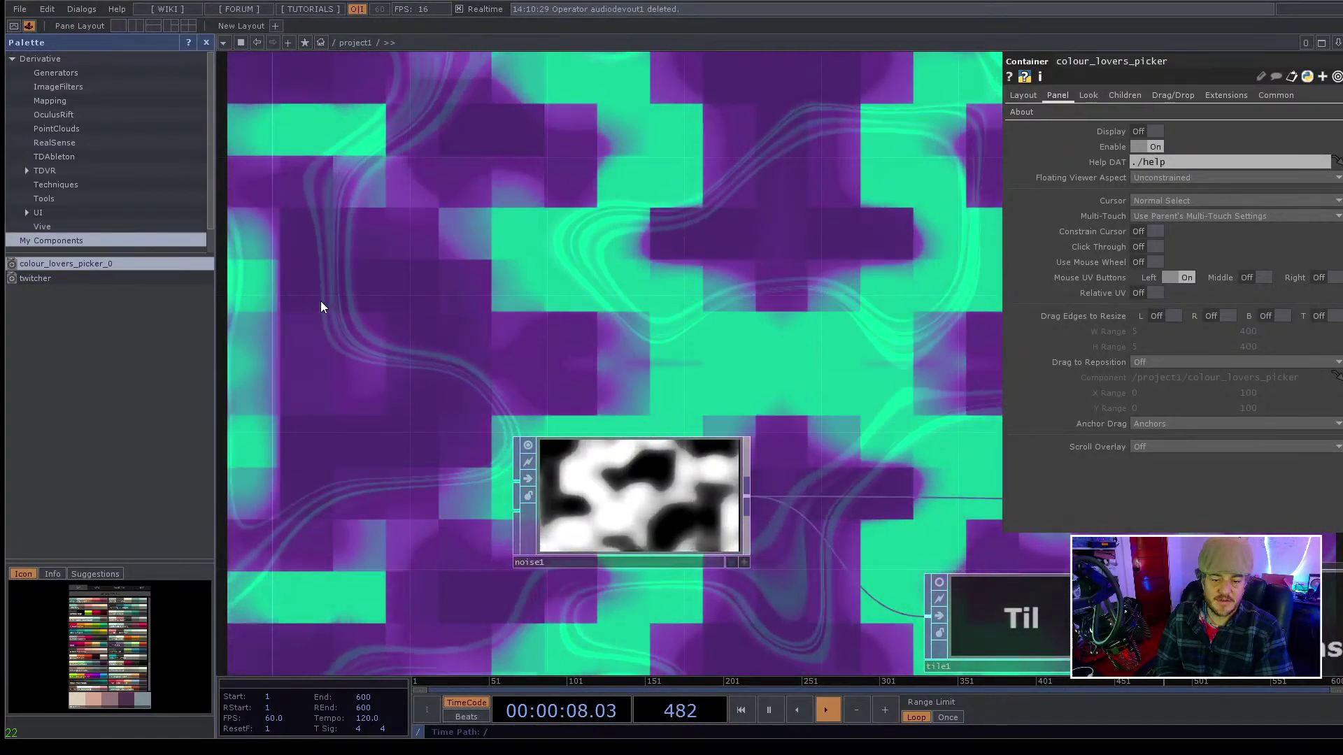
pyautogui.click(320, 300)
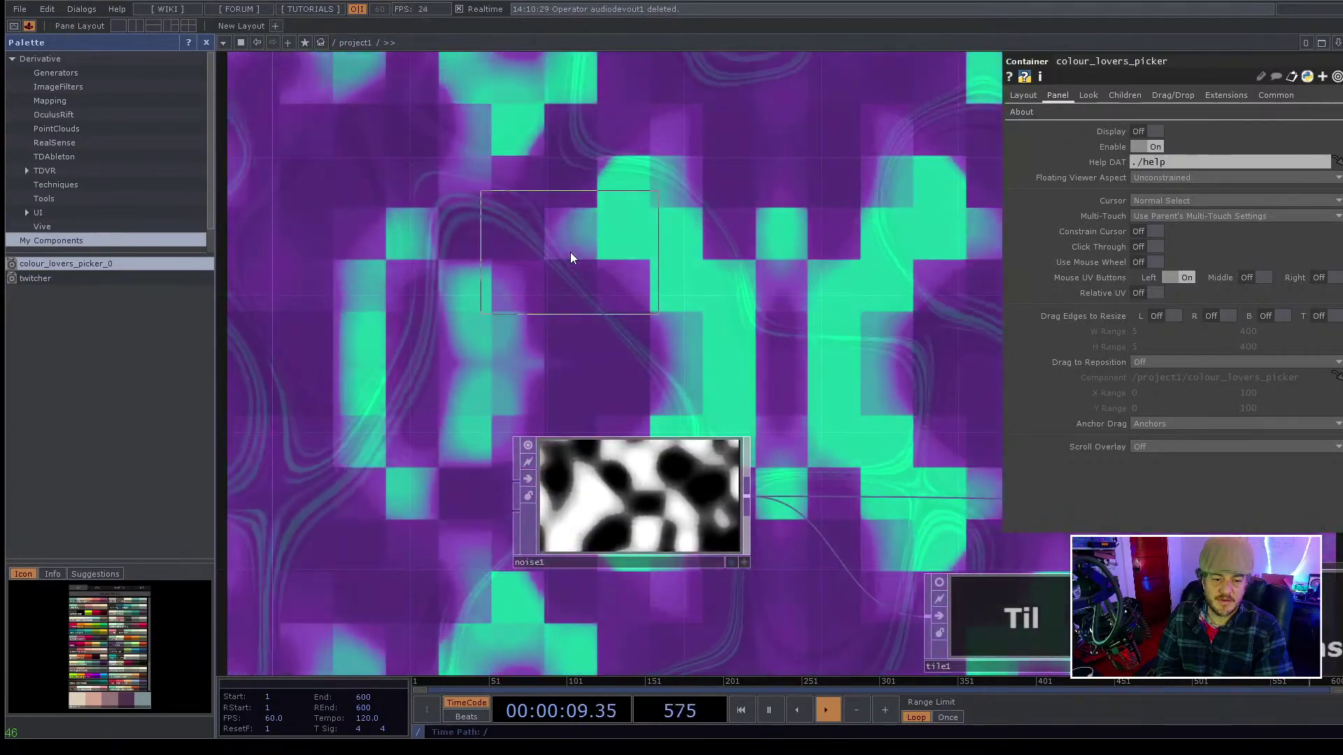
pyautogui.click(584, 225)
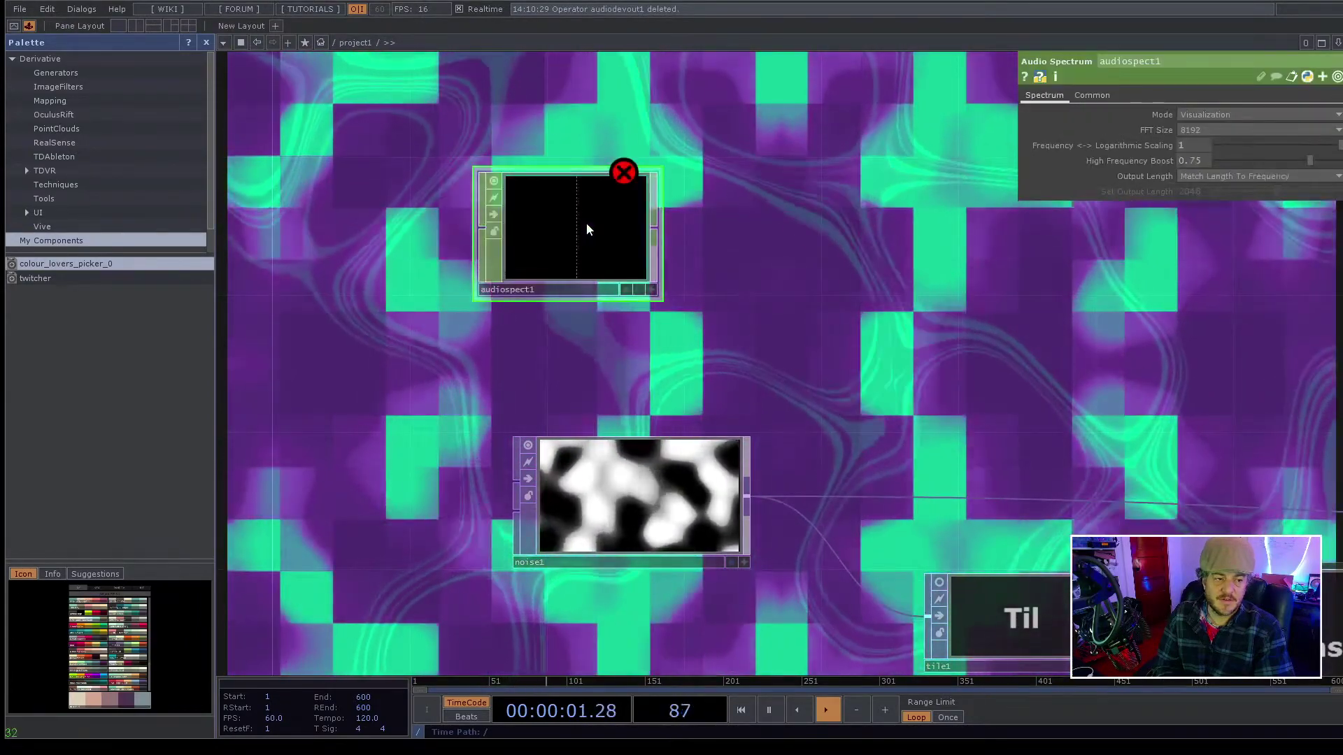
pyautogui.press('Delete')
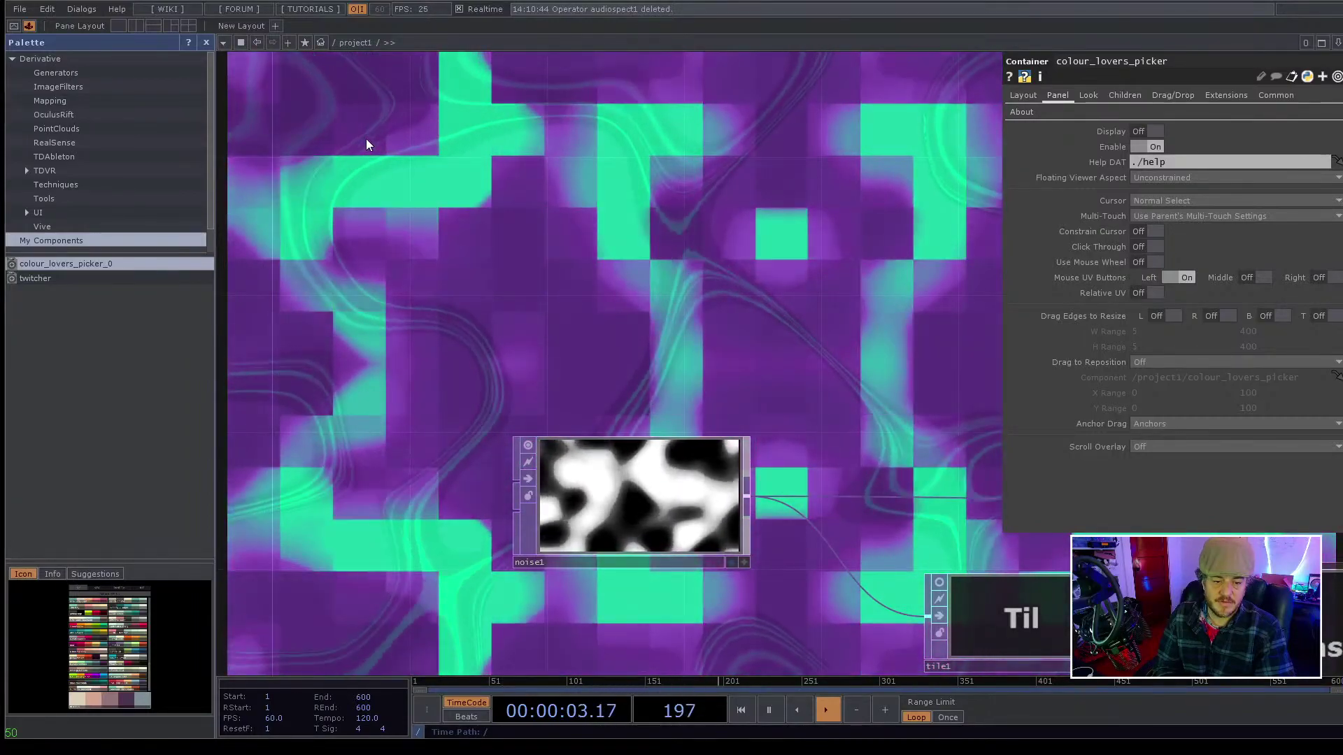
# - Add an Audio Device In CHOP above noise1 with VoiceMeeter Output as its device and a buffer length of 0.014
pyautogui.click(545, 217)
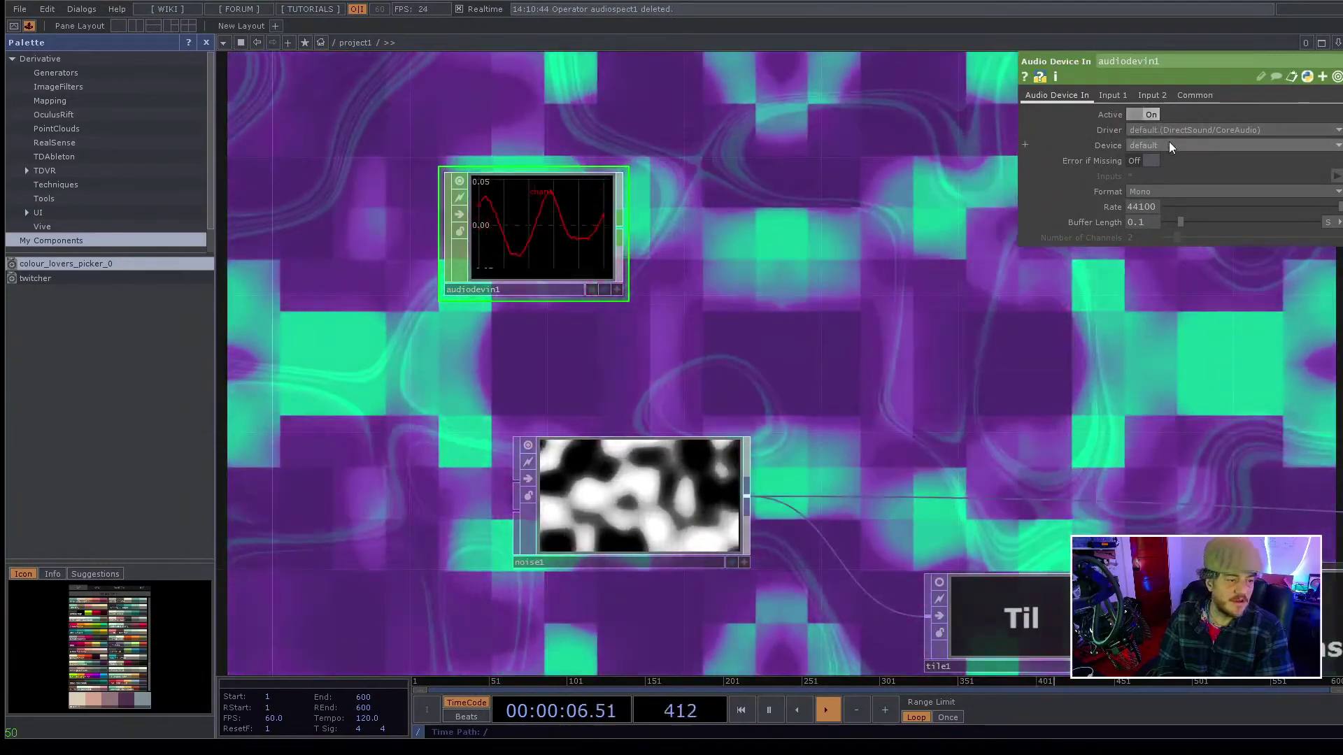
pyautogui.click(1169, 144)
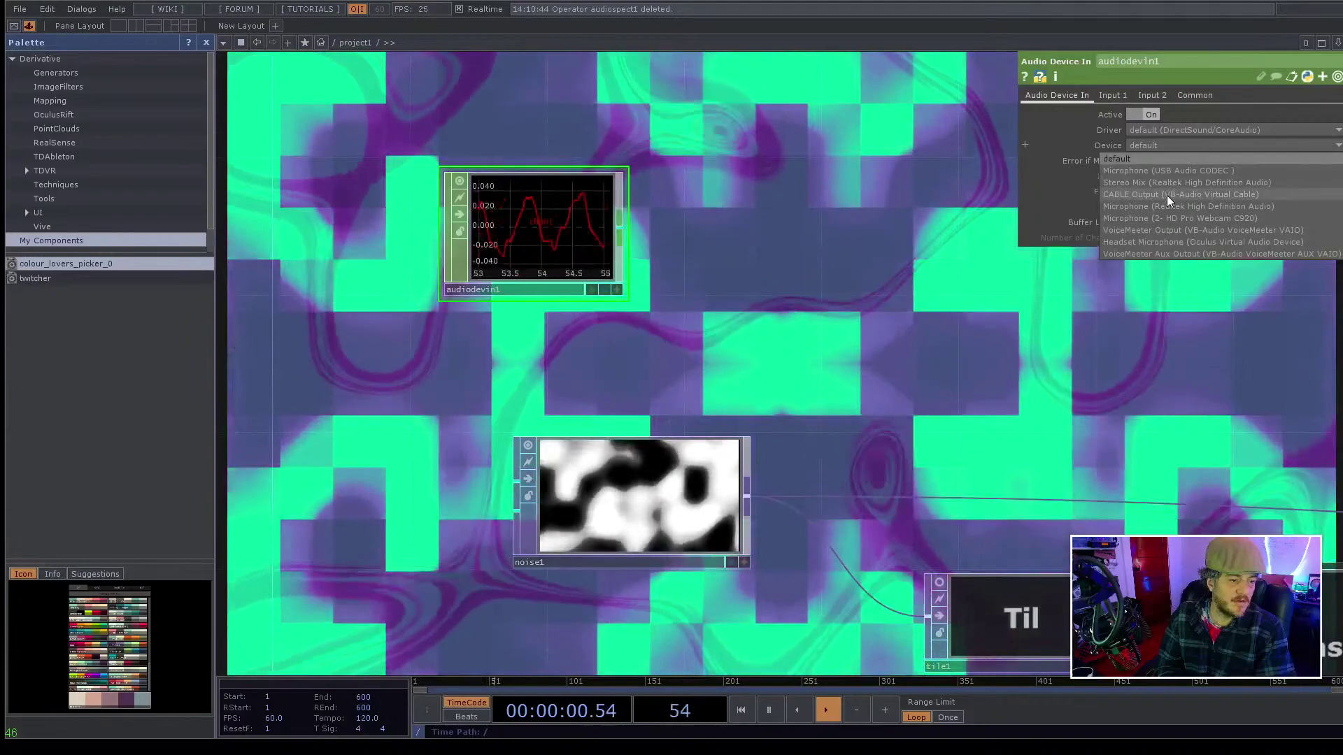
pyautogui.click(1169, 229)
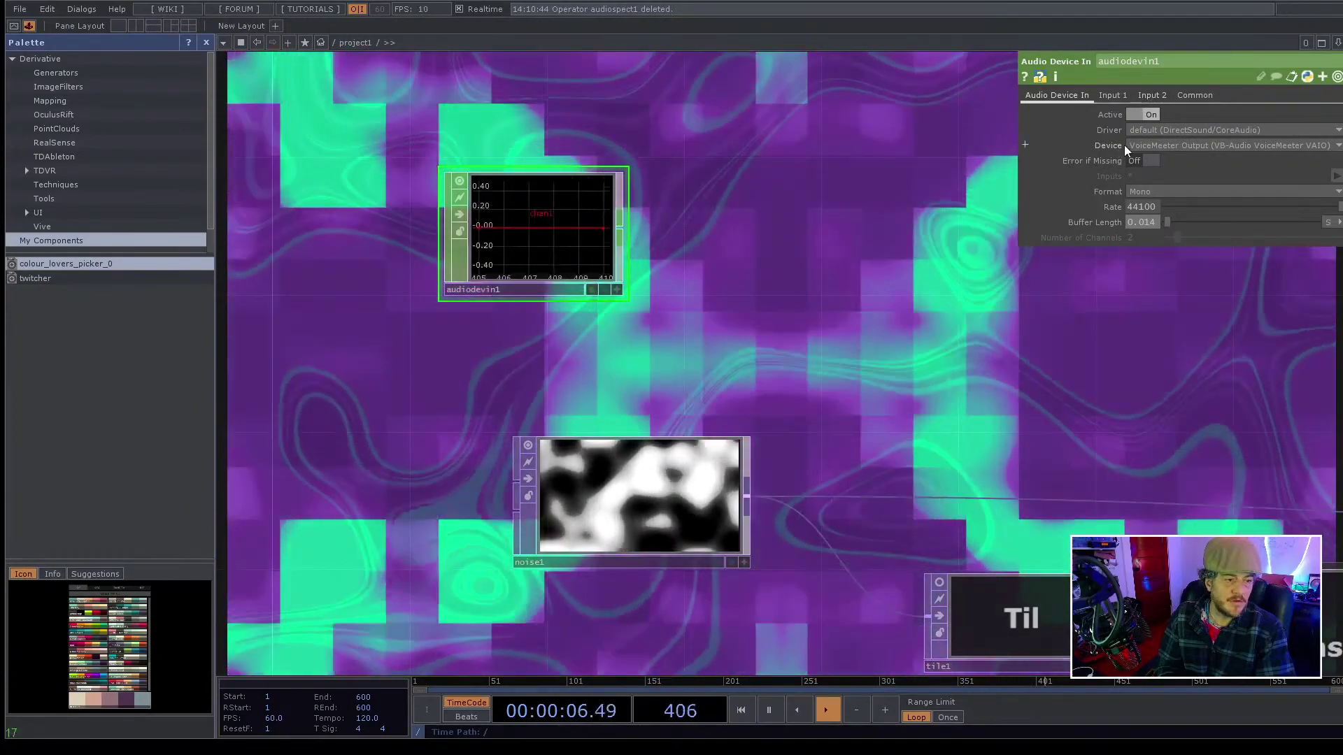
# - Switch audiodevin1 to the default device, then try the Stereo format and return it to Mono
pyautogui.click(1177, 145)
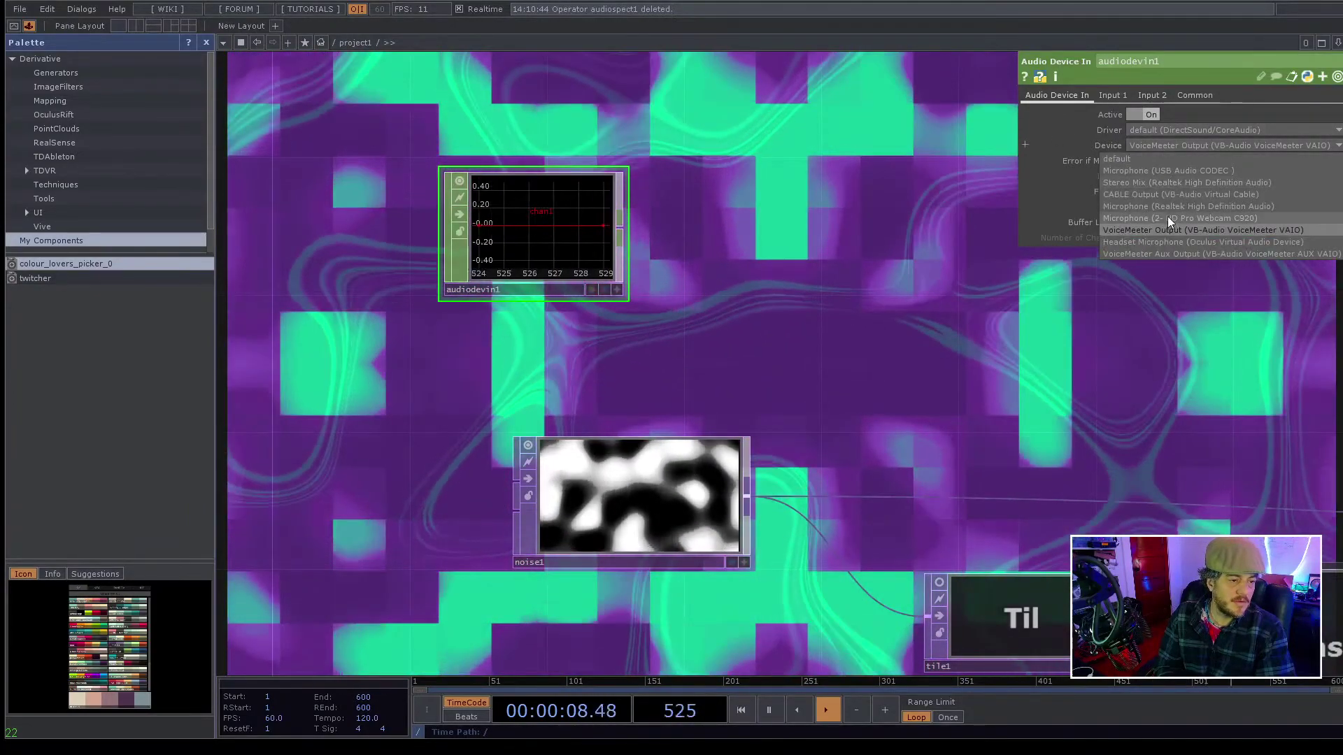
pyautogui.click(1144, 158)
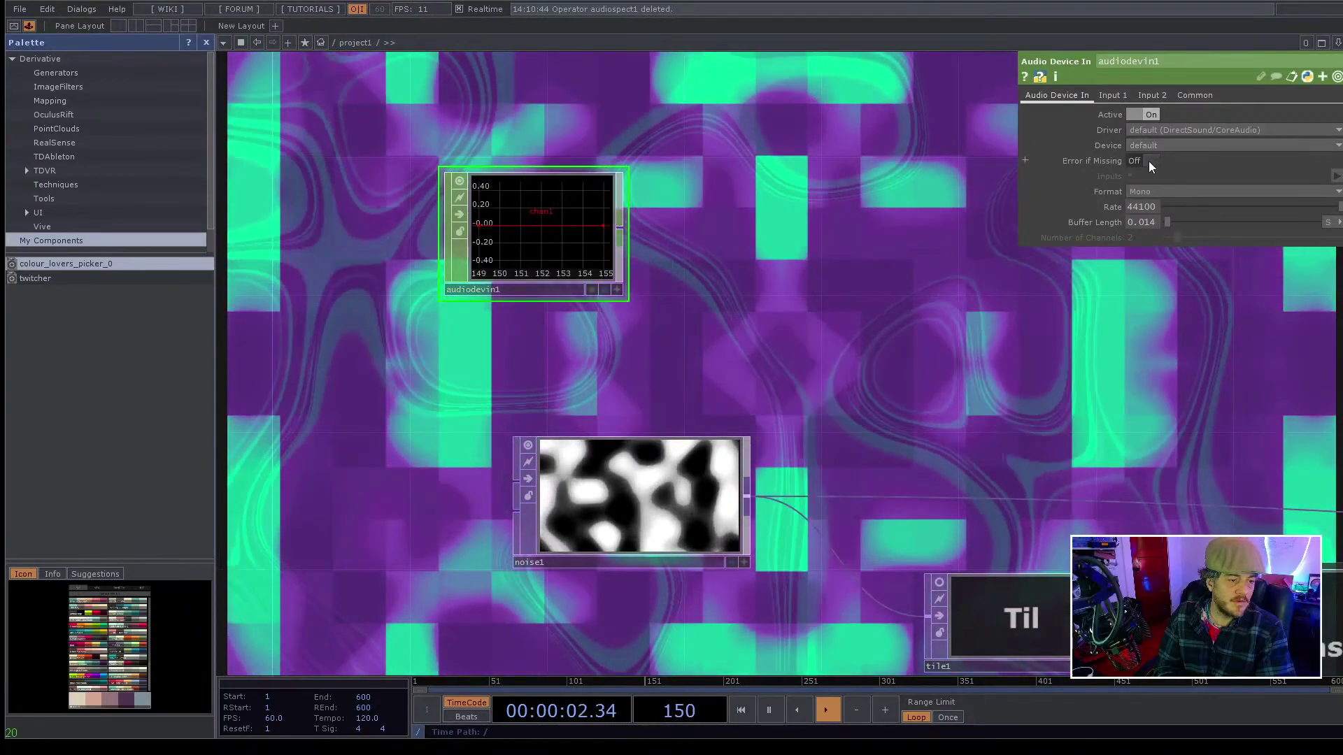
pyautogui.click(1142, 191)
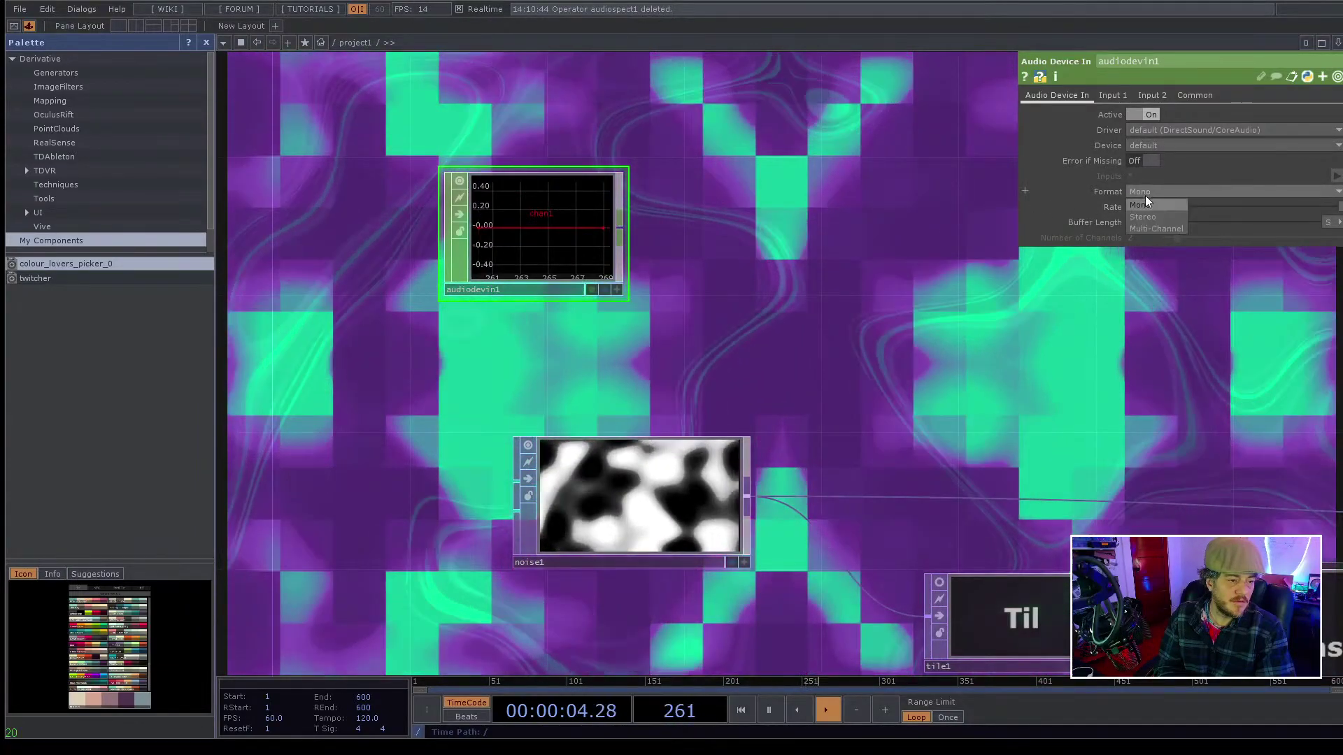
pyautogui.click(1151, 215)
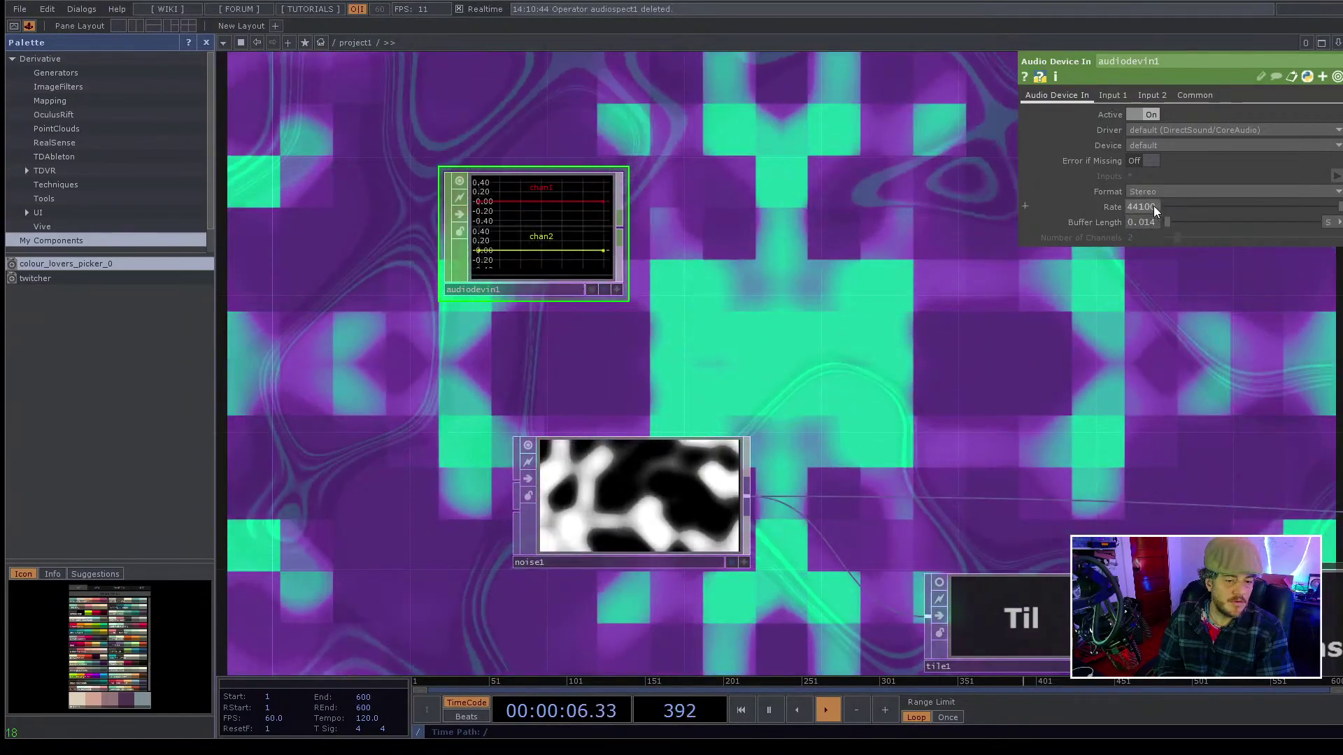
pyautogui.click(1155, 205)
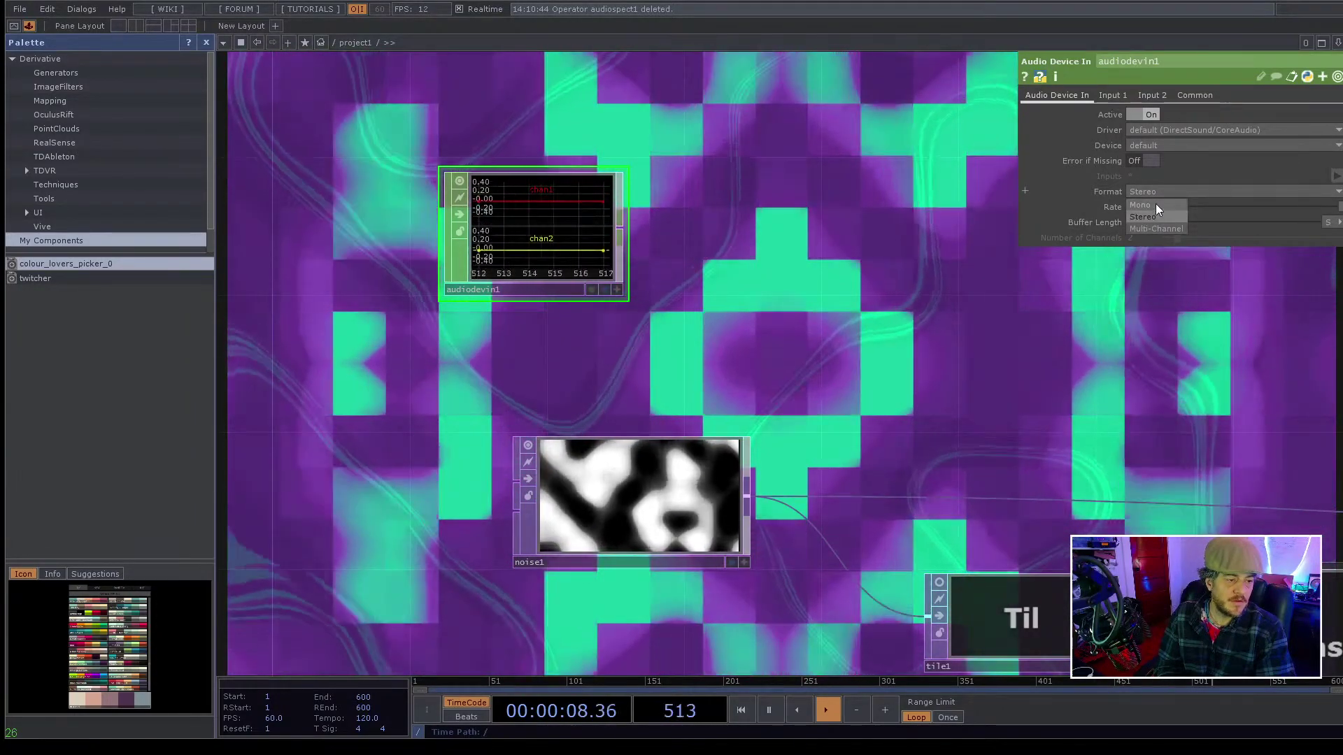
# - Try CABLE Output as audiodevin1's input device, then switch the device back to VoiceMeeter Output
pyautogui.scroll(-3, 793, 203)
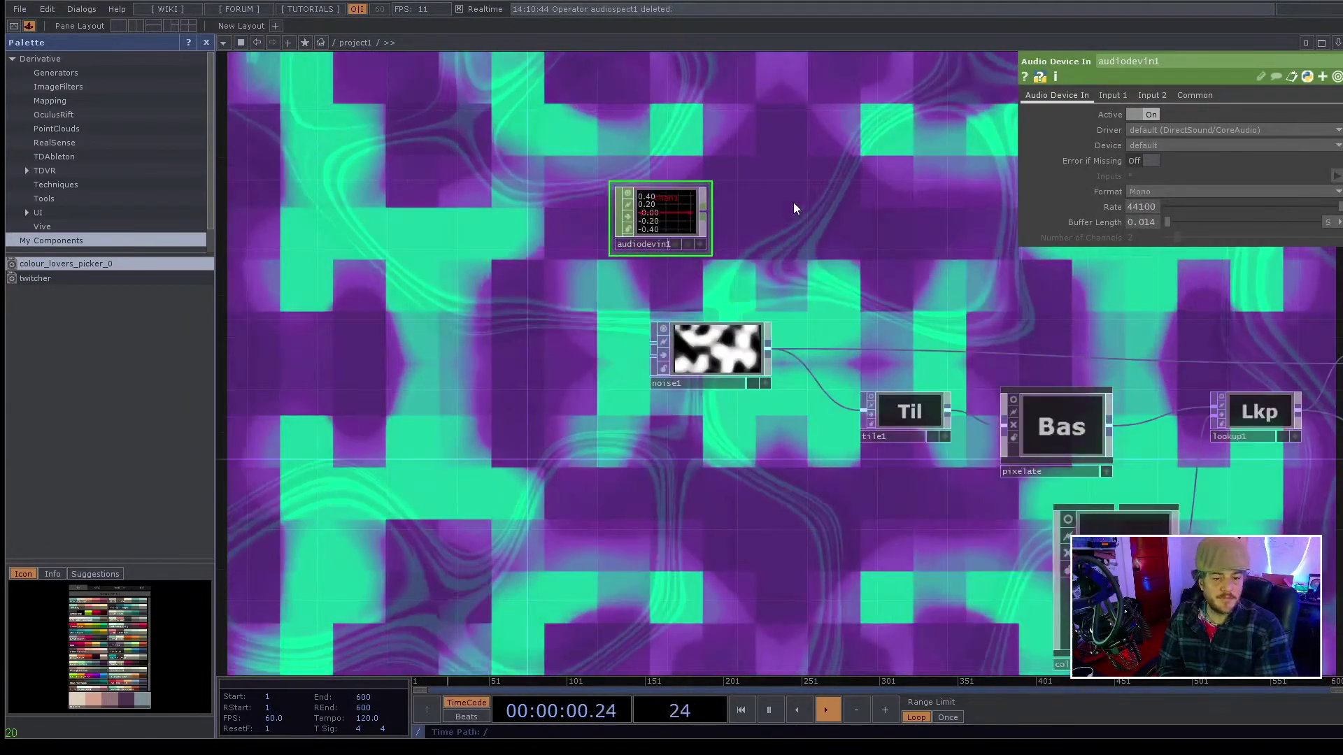
pyautogui.scroll(3, 716, 212)
pyautogui.scroll(2, 715, 212)
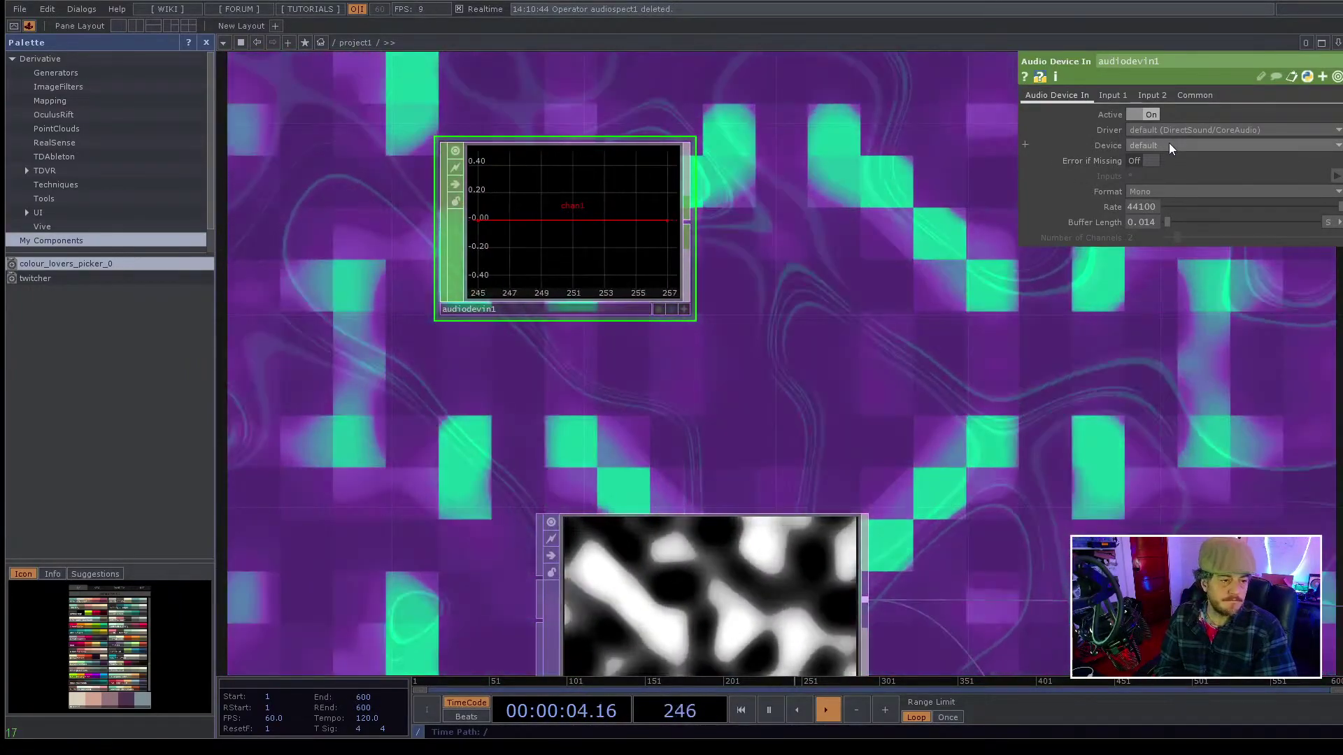
pyautogui.click(1168, 144)
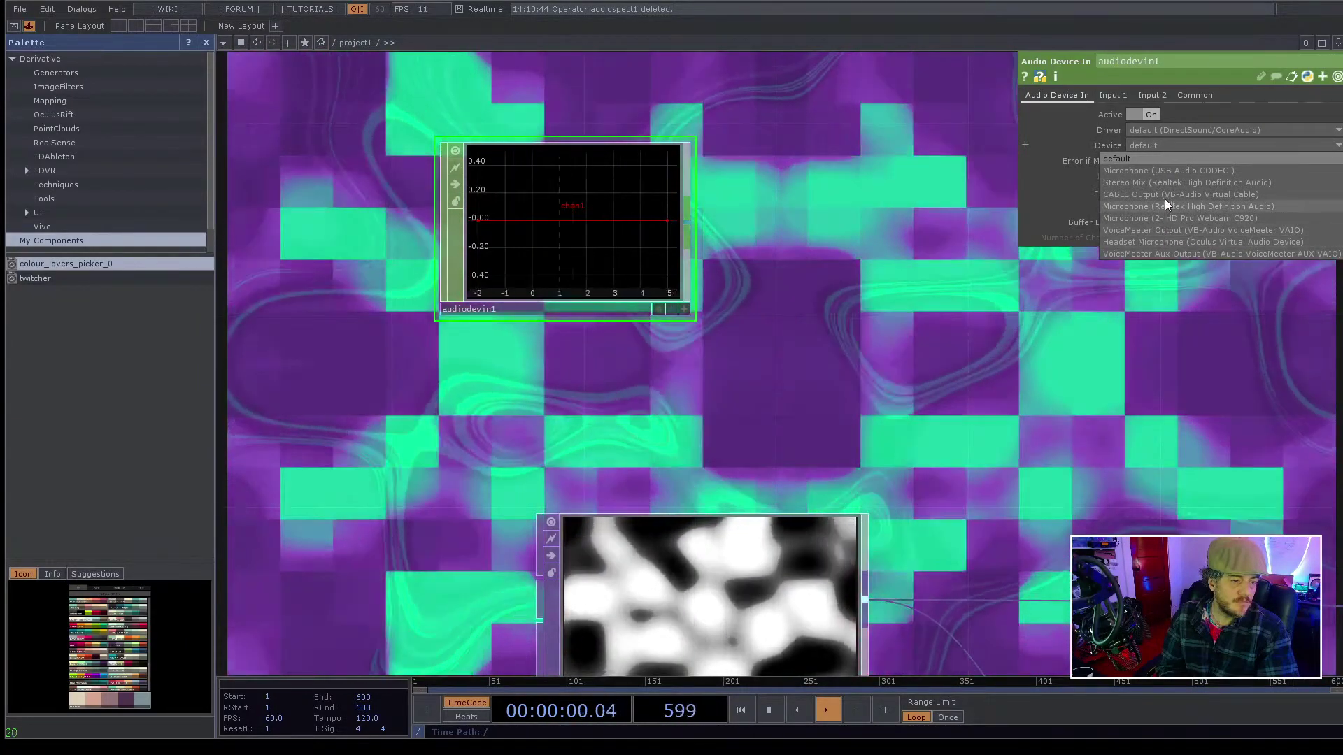
pyautogui.click(1164, 195)
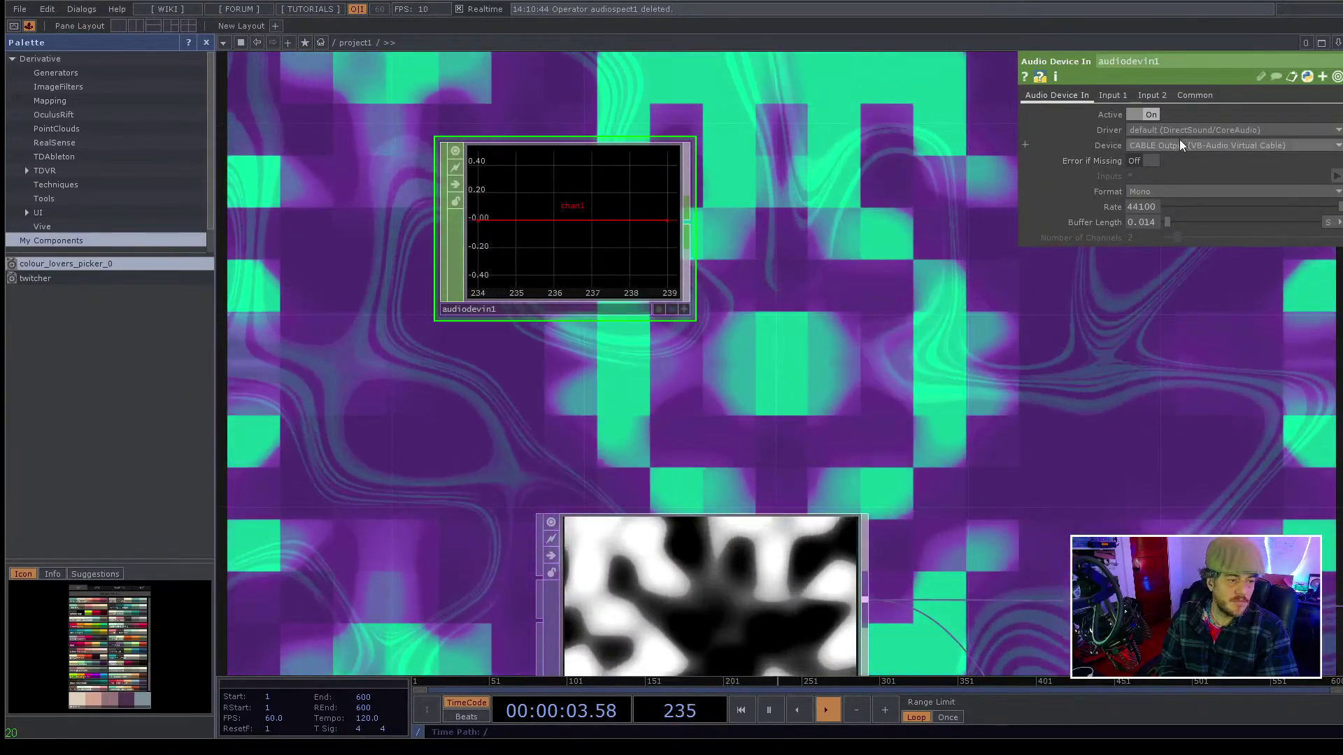
pyautogui.click(1181, 144)
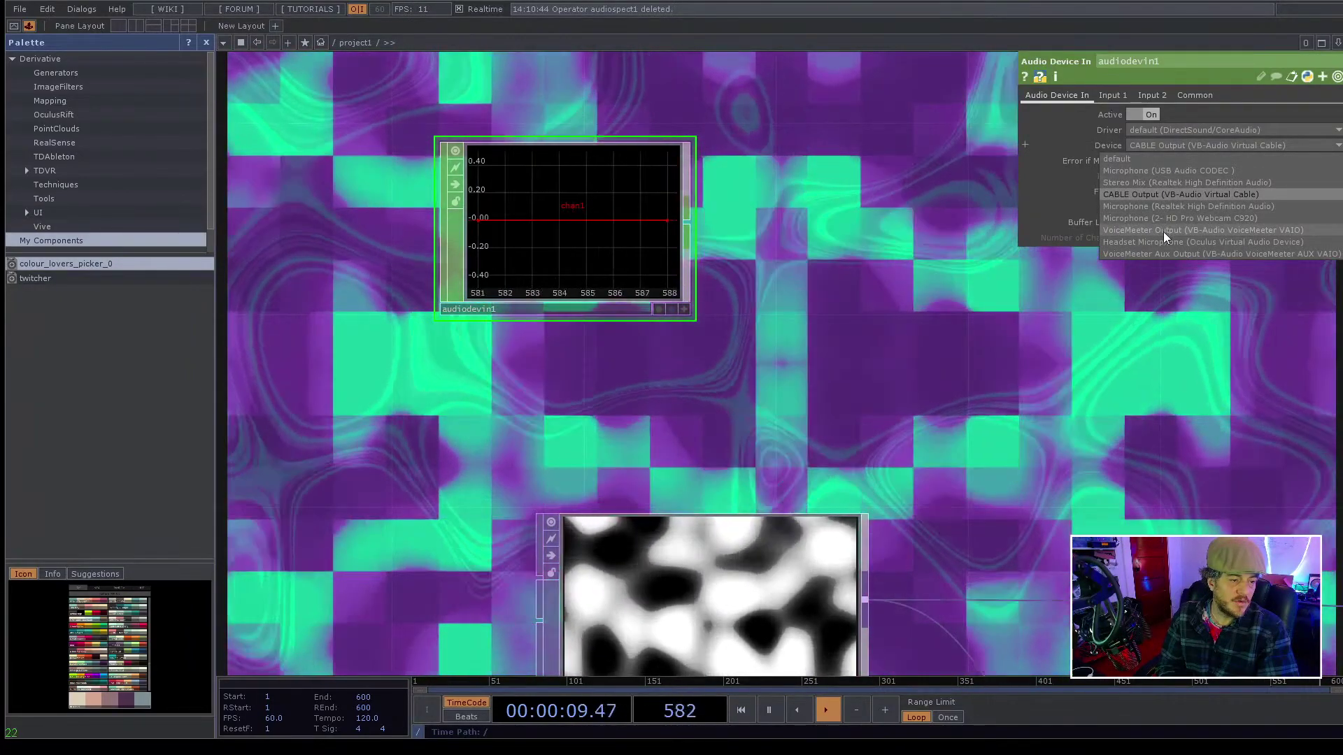
pyautogui.click(1164, 231)
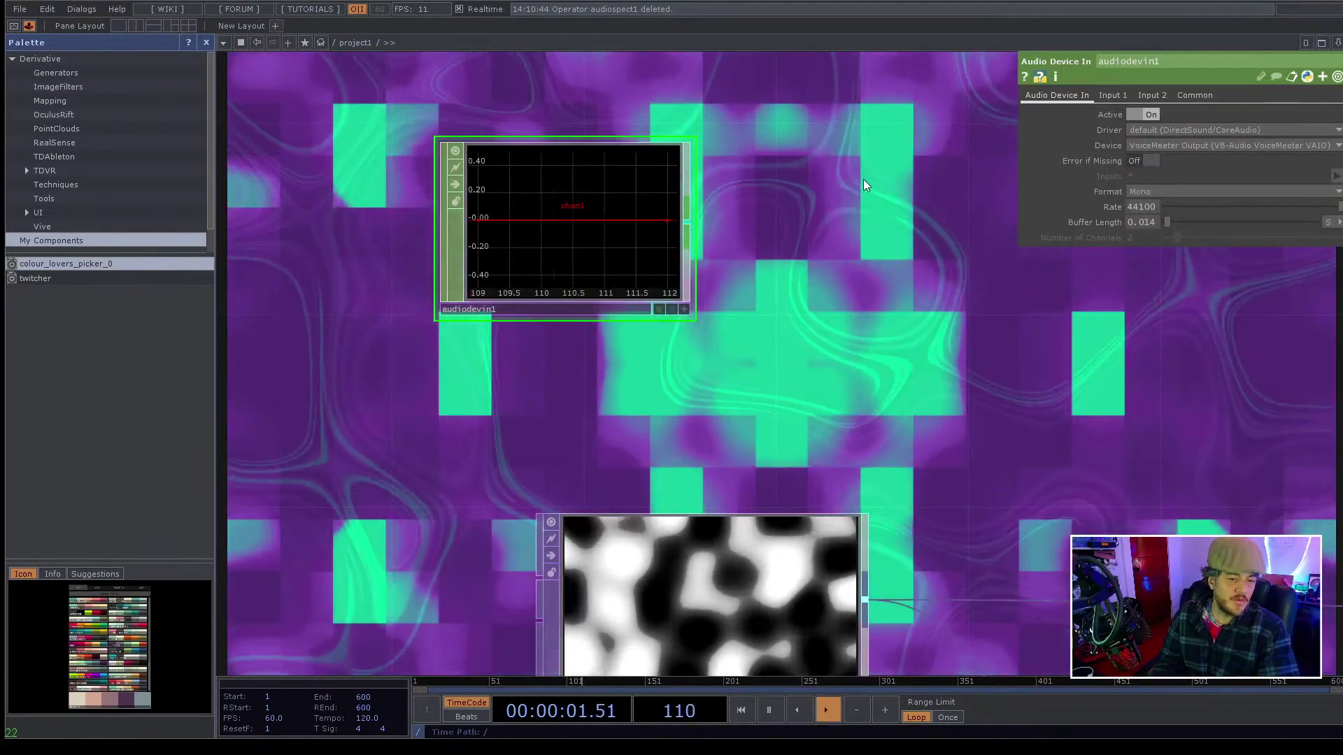
# - Replace audiodevin1 with a fresh Audio Device In CHOP on default settings and position it directly above noise1
pyautogui.press('Delete')
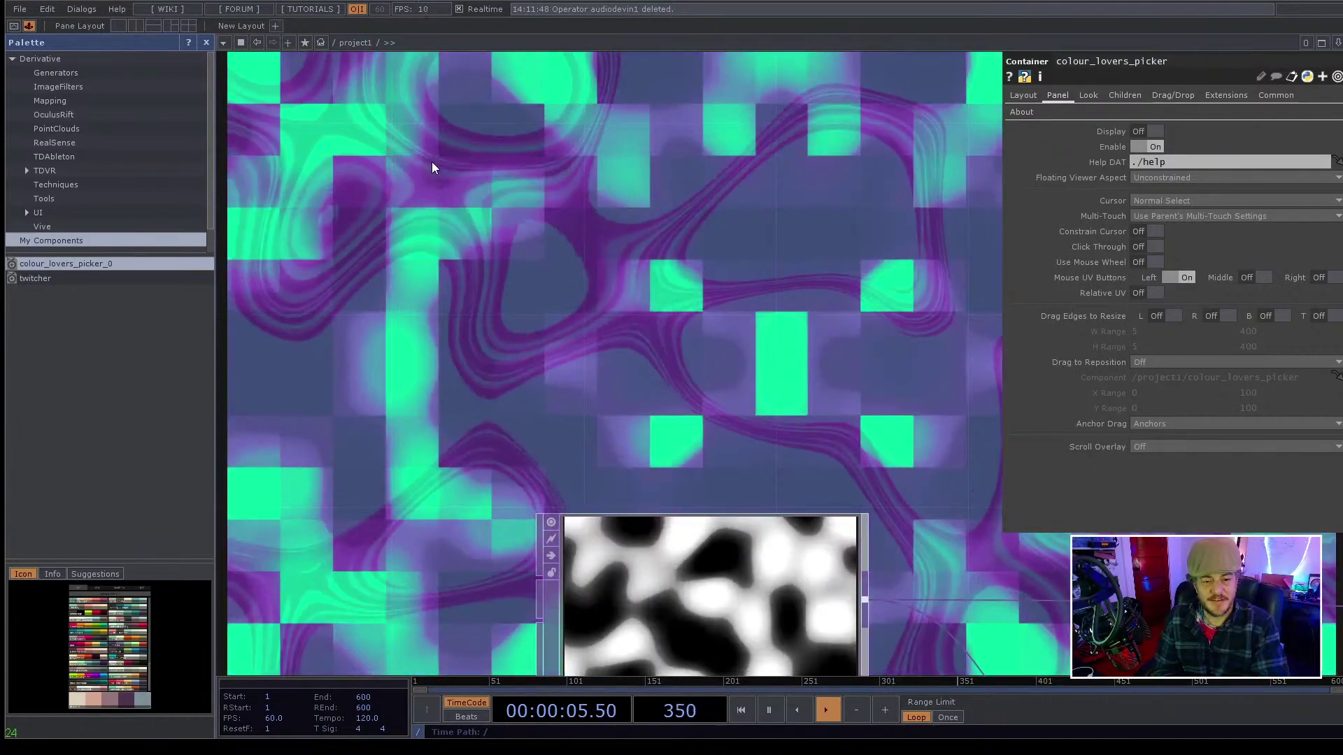
pyautogui.hotkey('ctrl', 'z')
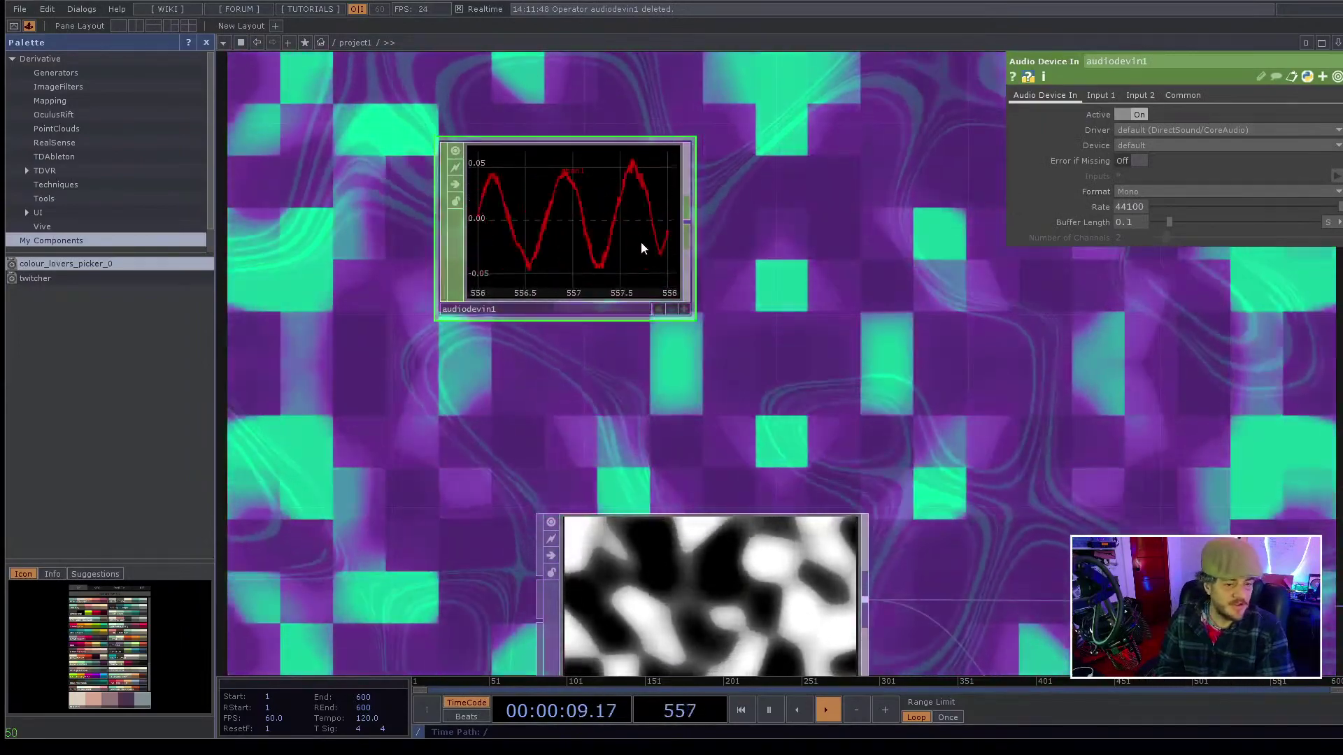
pyautogui.moveTo(614, 222); pyautogui.dragTo(692, 210)
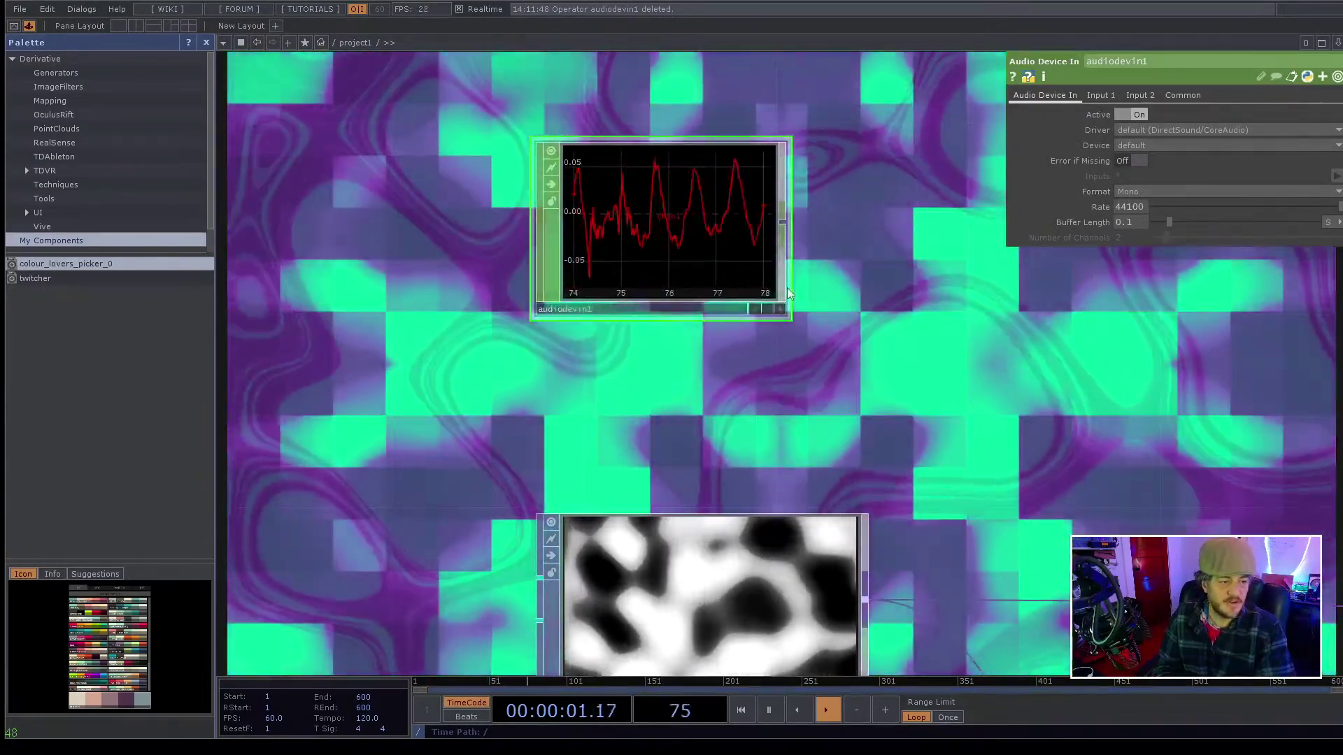
# - Add a Math CHOP fed by audiodevin1 and arrange the two in a row above and to the left of noise1
pyautogui.scroll(-1, 785, 289)
pyautogui.scroll(-3, 787, 293)
pyautogui.scroll(3, 791, 300)
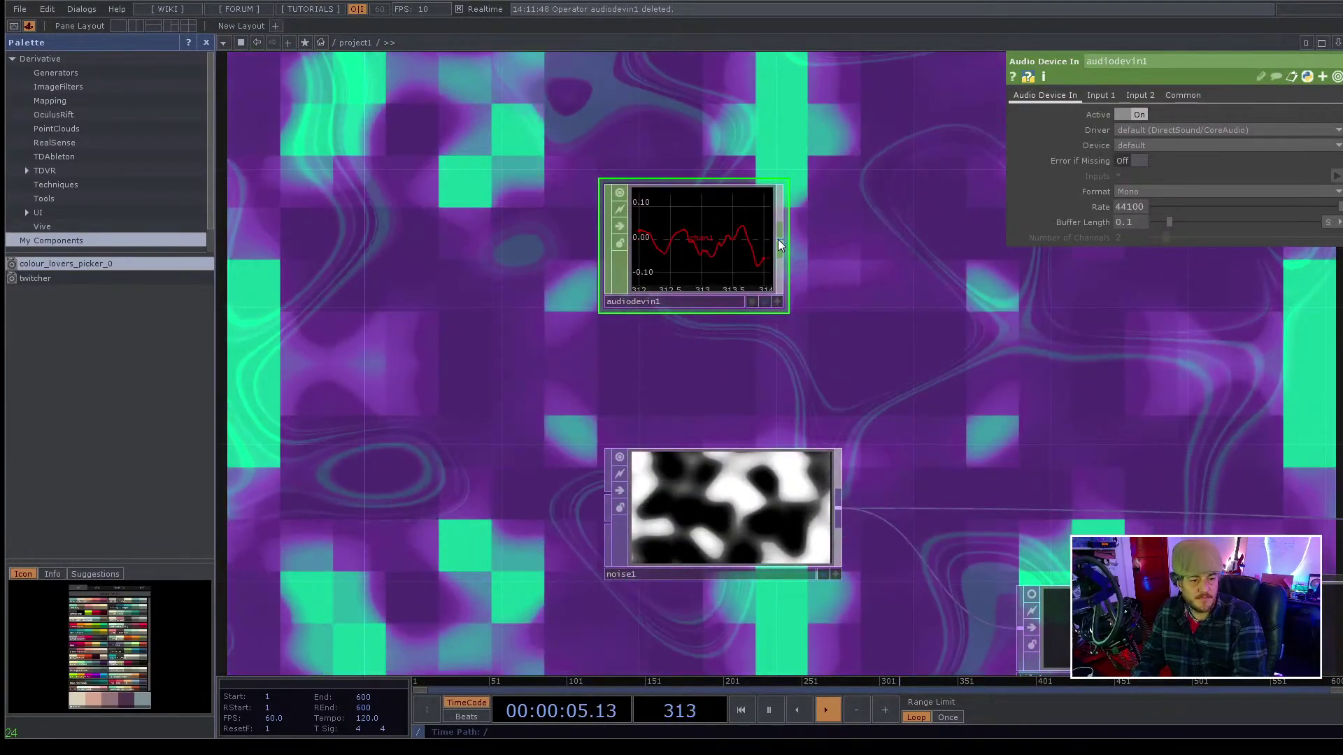
pyautogui.press('Return')
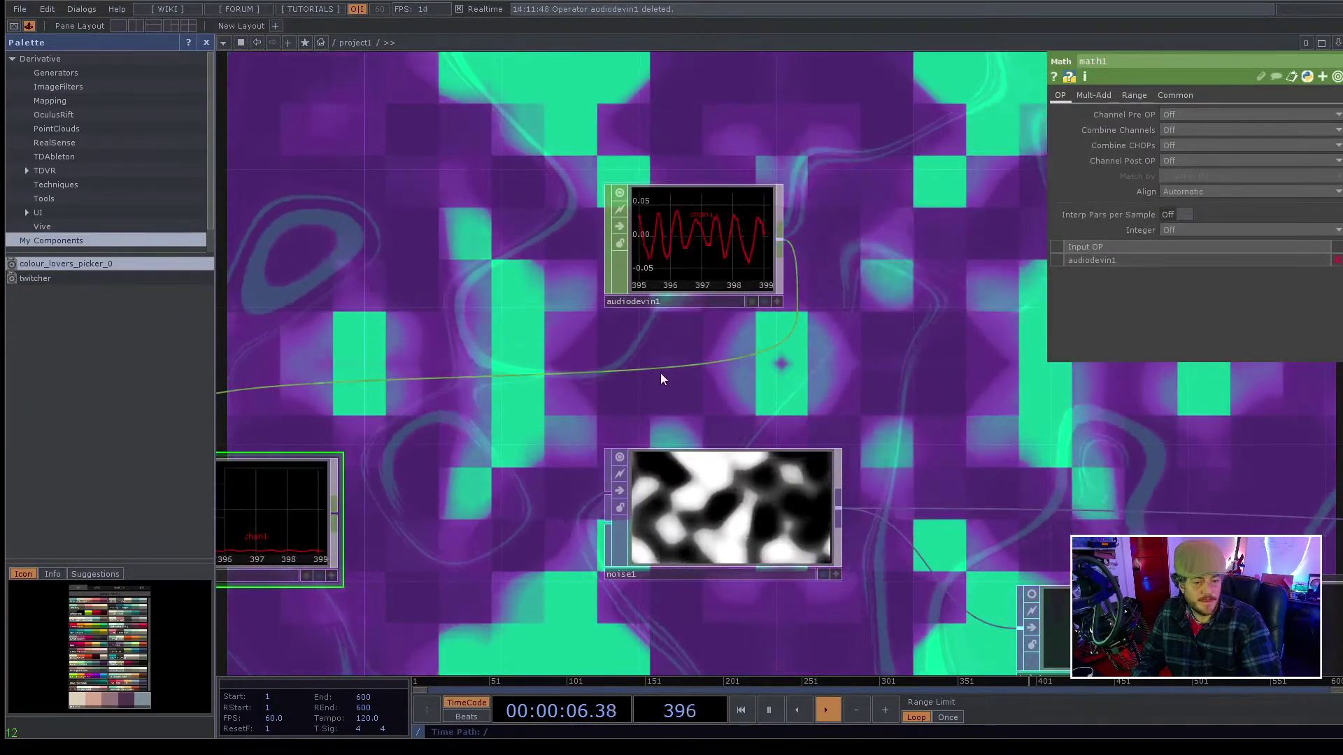
pyautogui.scroll(-3, 559, 293)
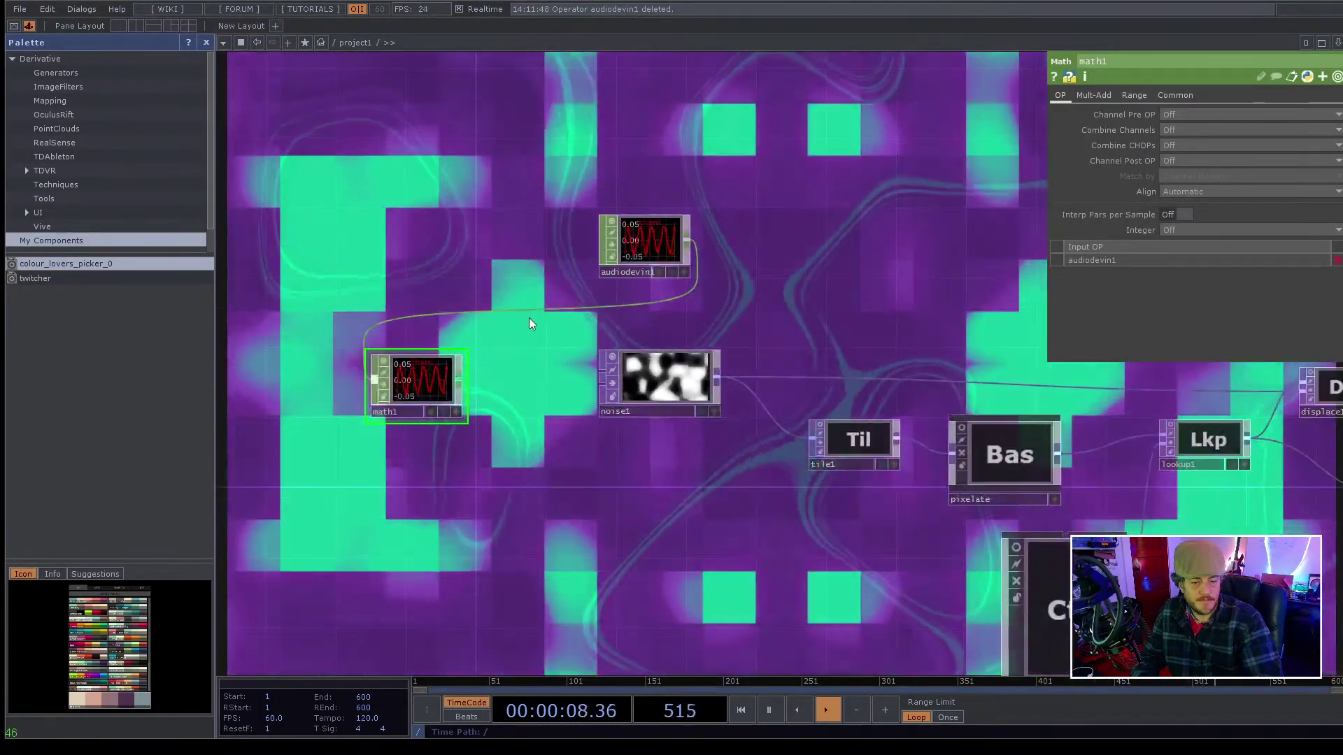
pyautogui.moveTo(666, 221); pyautogui.dragTo(385, 279)
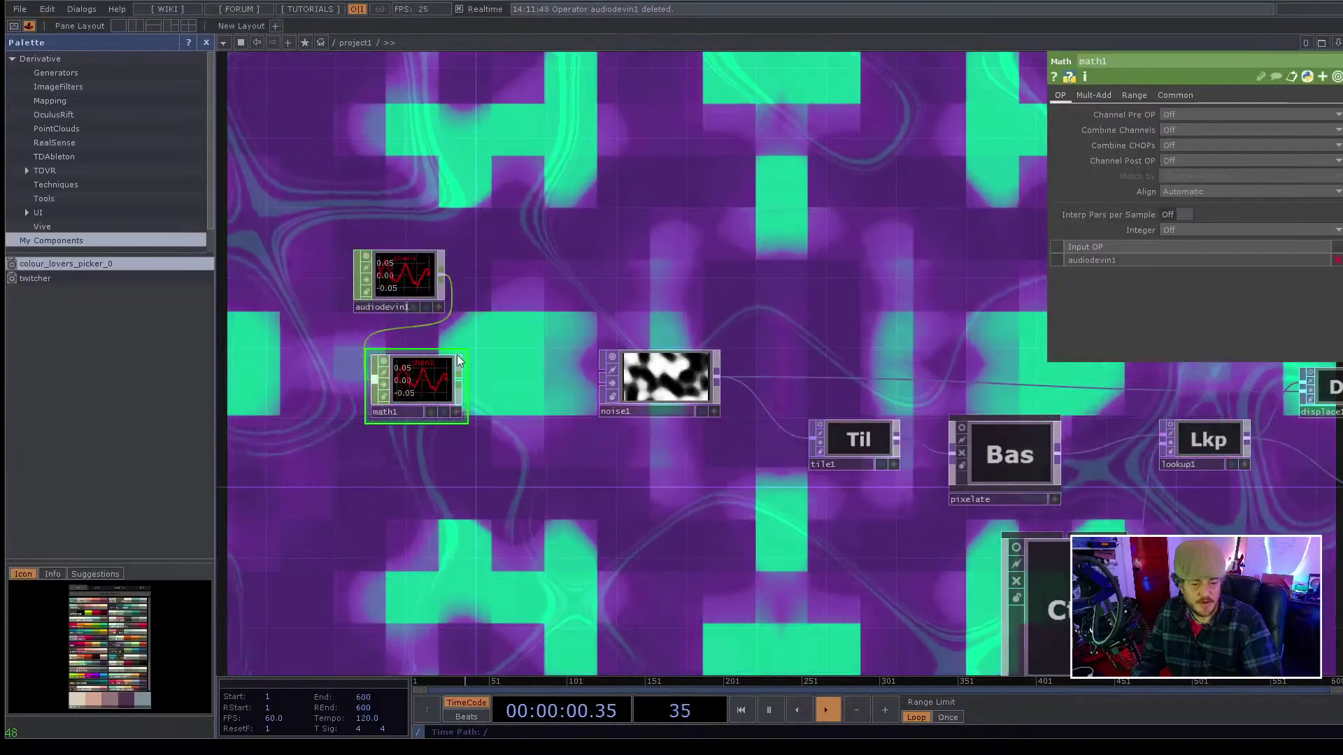
pyautogui.scroll(4, 504, 342)
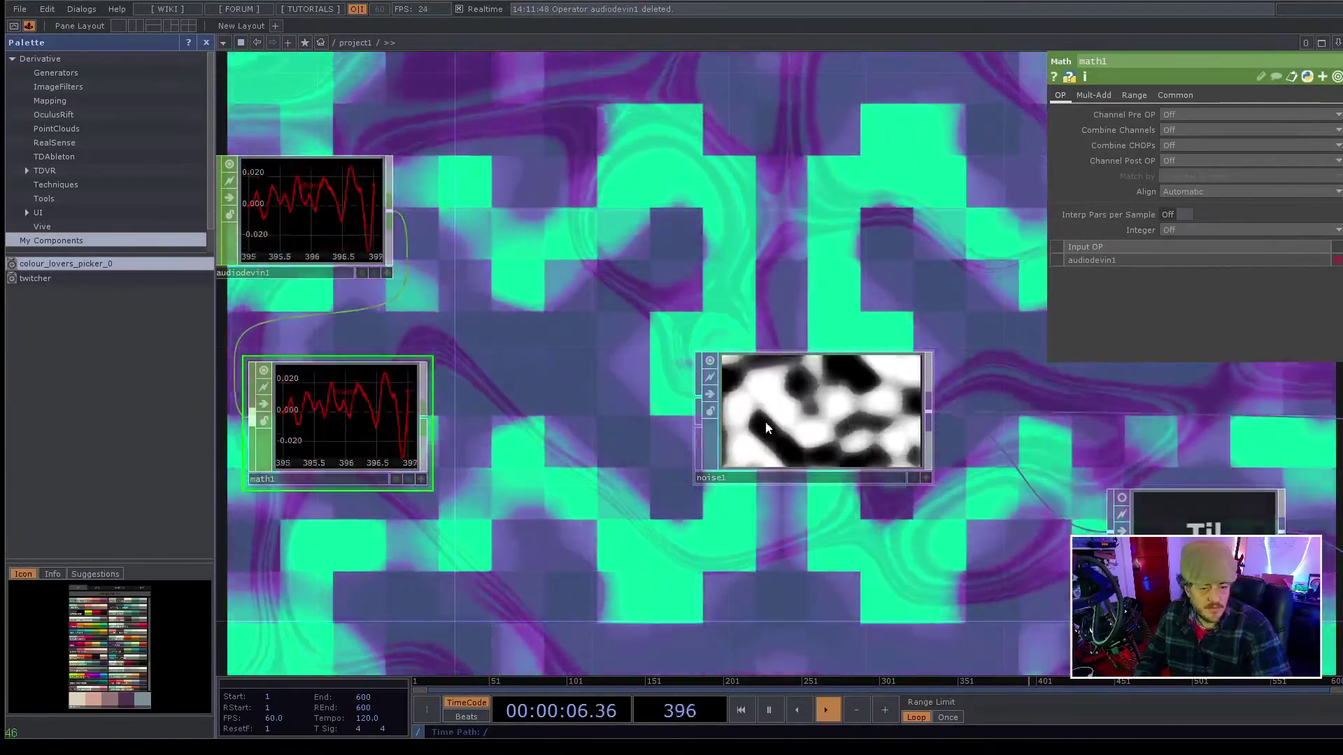
pyautogui.moveTo(393, 415); pyautogui.dragTo(615, 187)
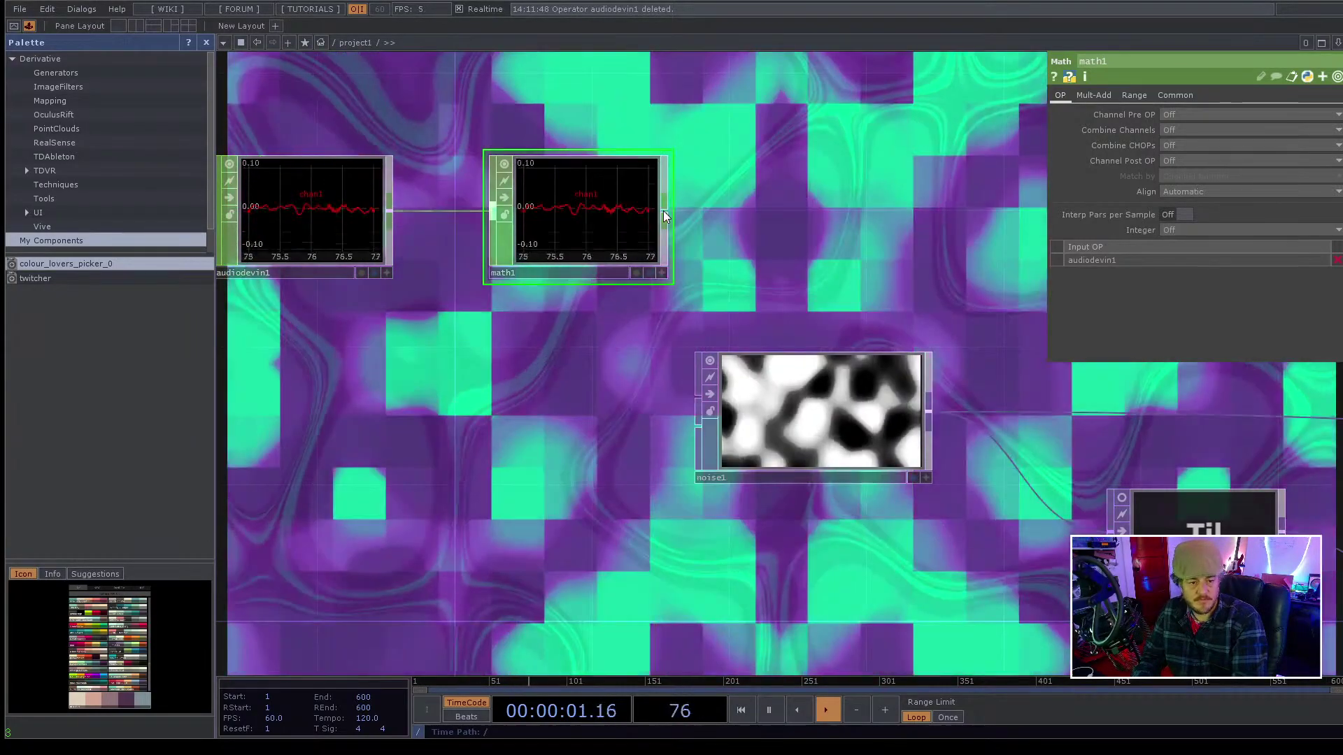
# - Add a Null CHOP to the output of math1 and place it in line to the right of math1
pyautogui.rightClick(663, 211)
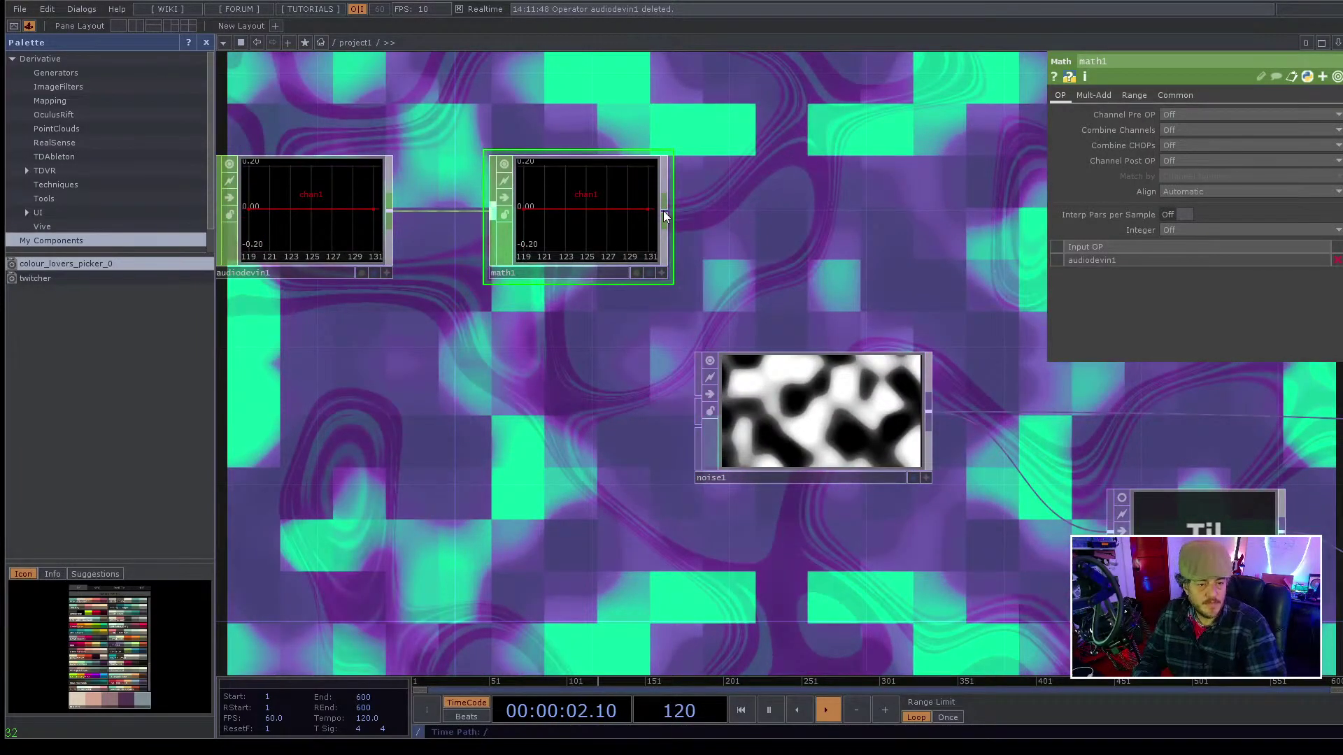
pyautogui.click(236, 520)
pyautogui.moveTo(290, 514); pyautogui.dragTo(872, 218)
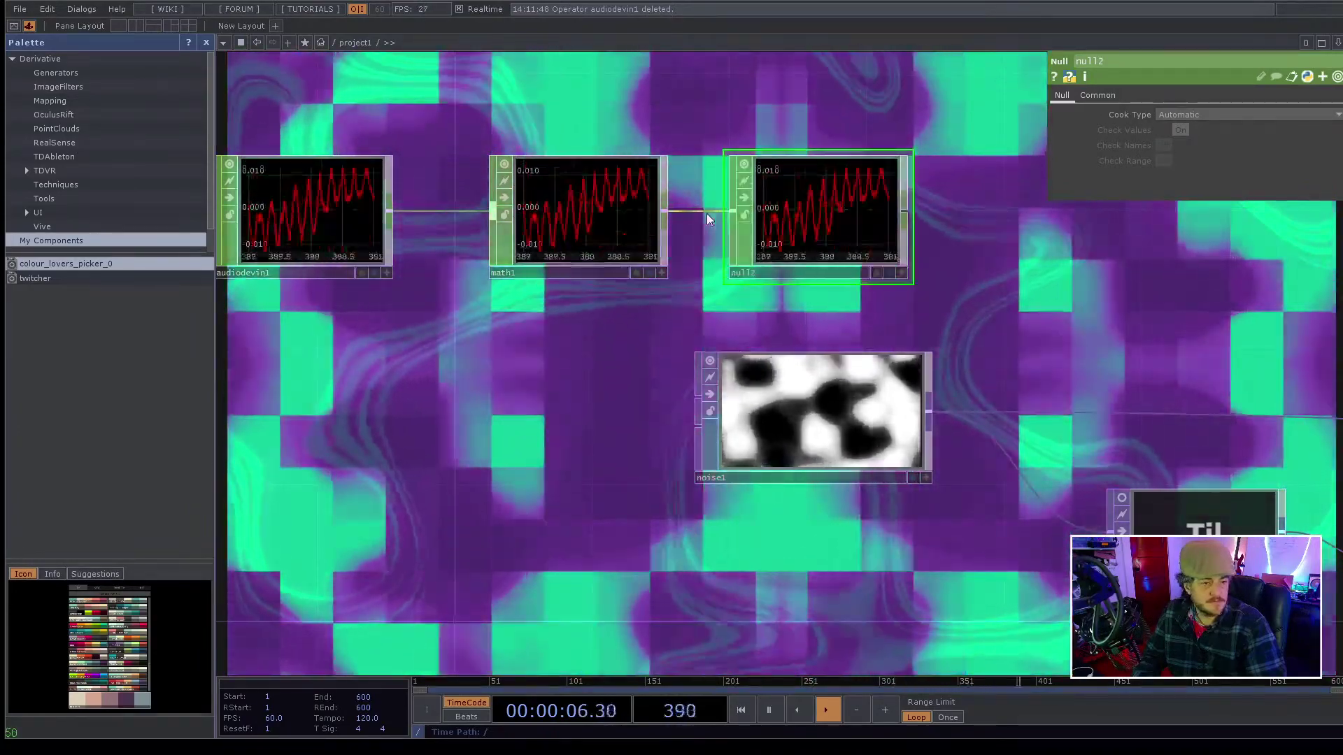
pyautogui.click(551, 216)
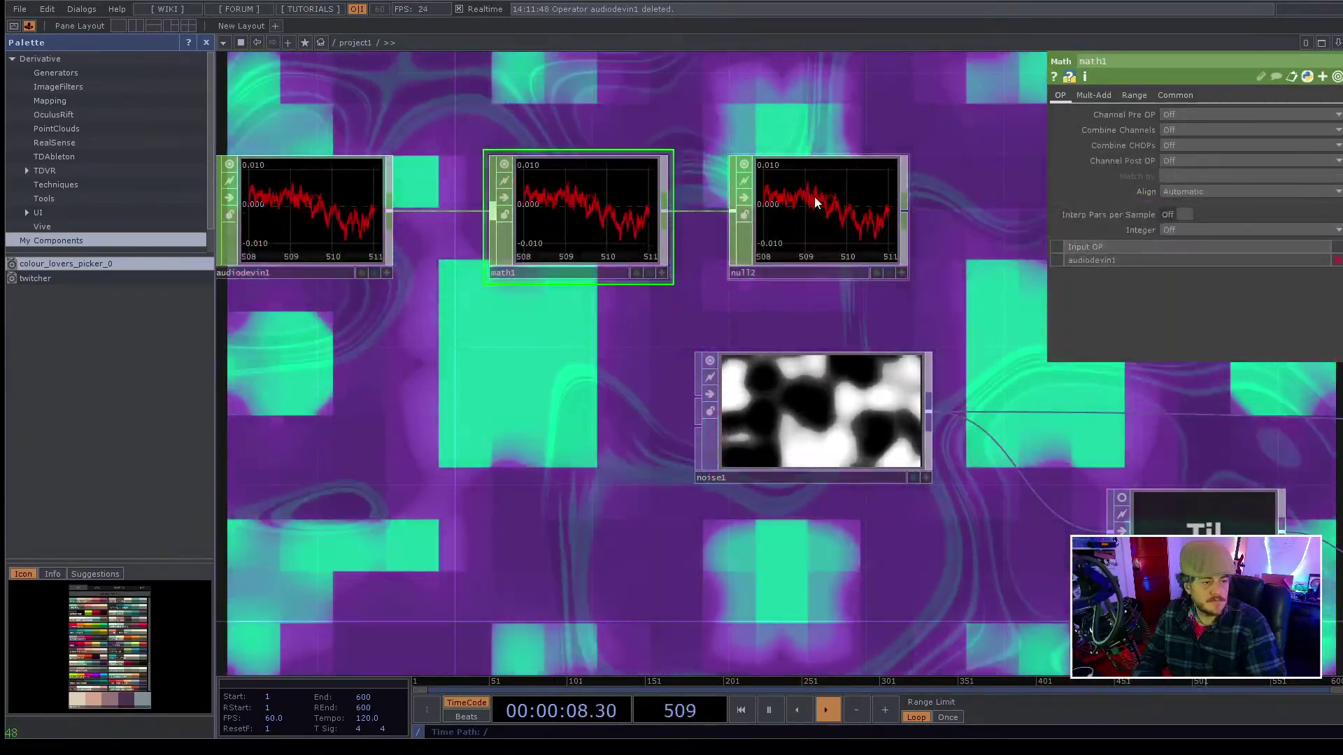
pyautogui.click(814, 195)
pyautogui.moveTo(819, 212)
pyautogui.mouseDown()
pyautogui.moveTo(909, 210)
pyautogui.moveTo(826, 207)
pyautogui.mouseUp()
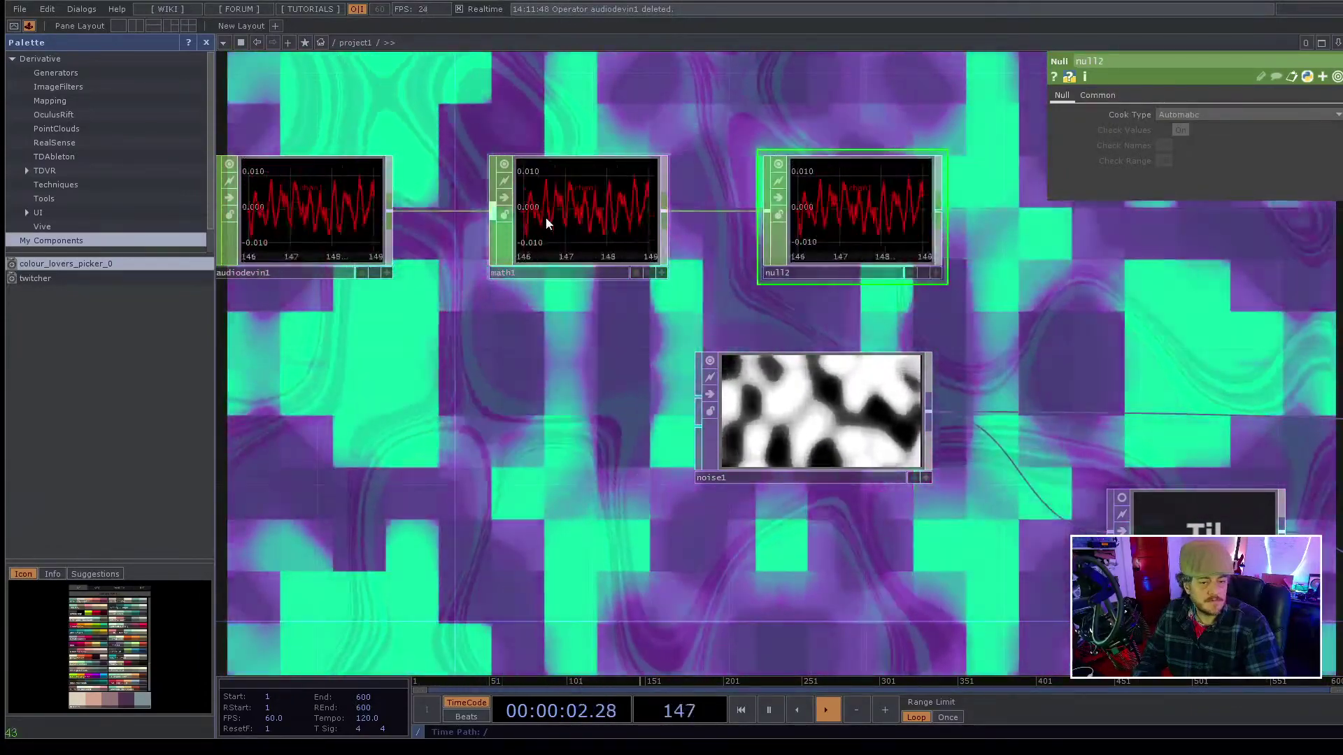
# - Examine math1's range, common, operator and multiply-add parameters, including the Align options
pyautogui.click(546, 219)
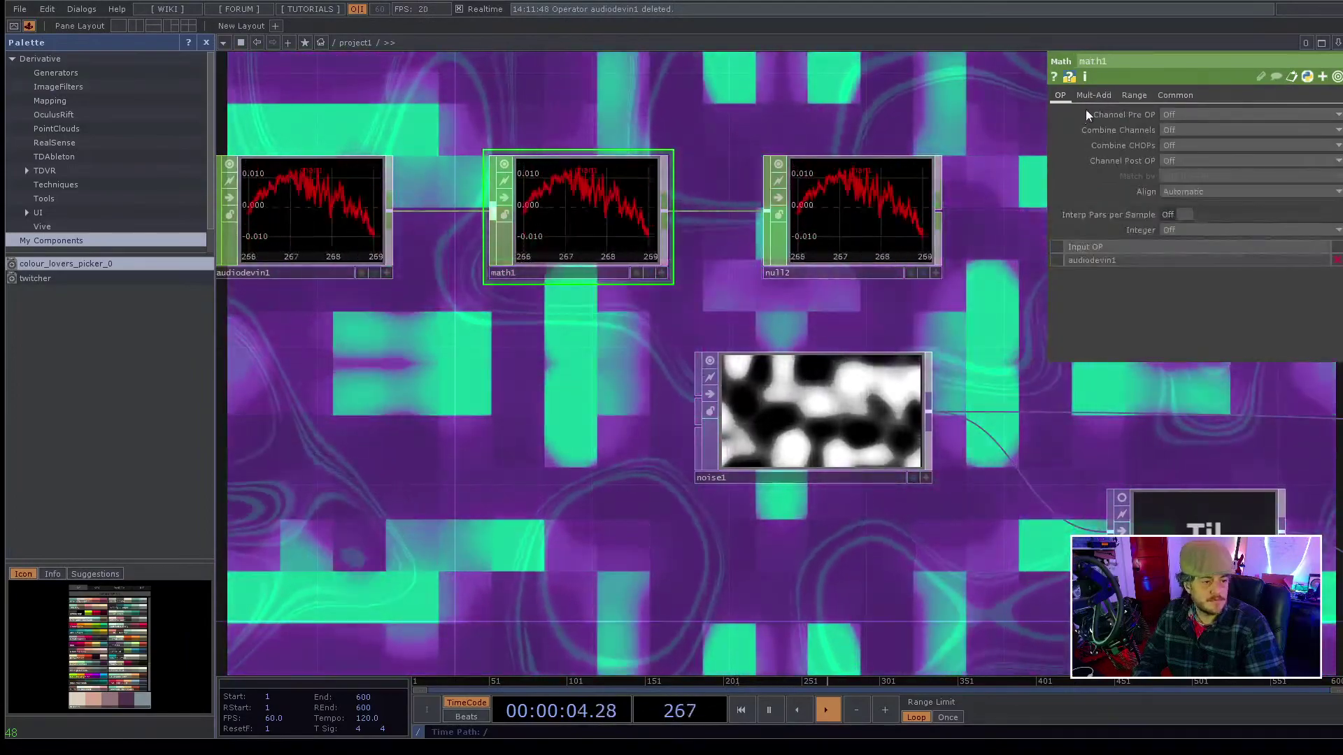
pyautogui.click(1126, 97)
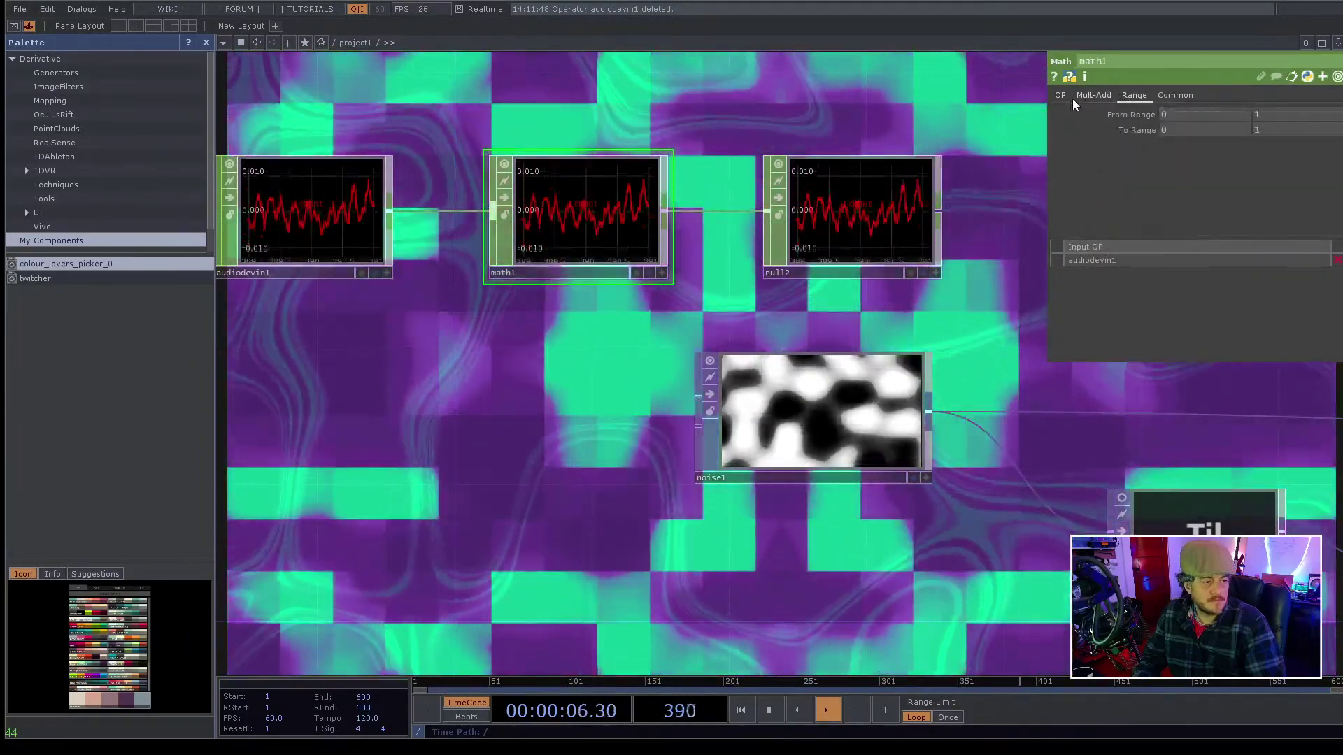
pyautogui.click(1166, 94)
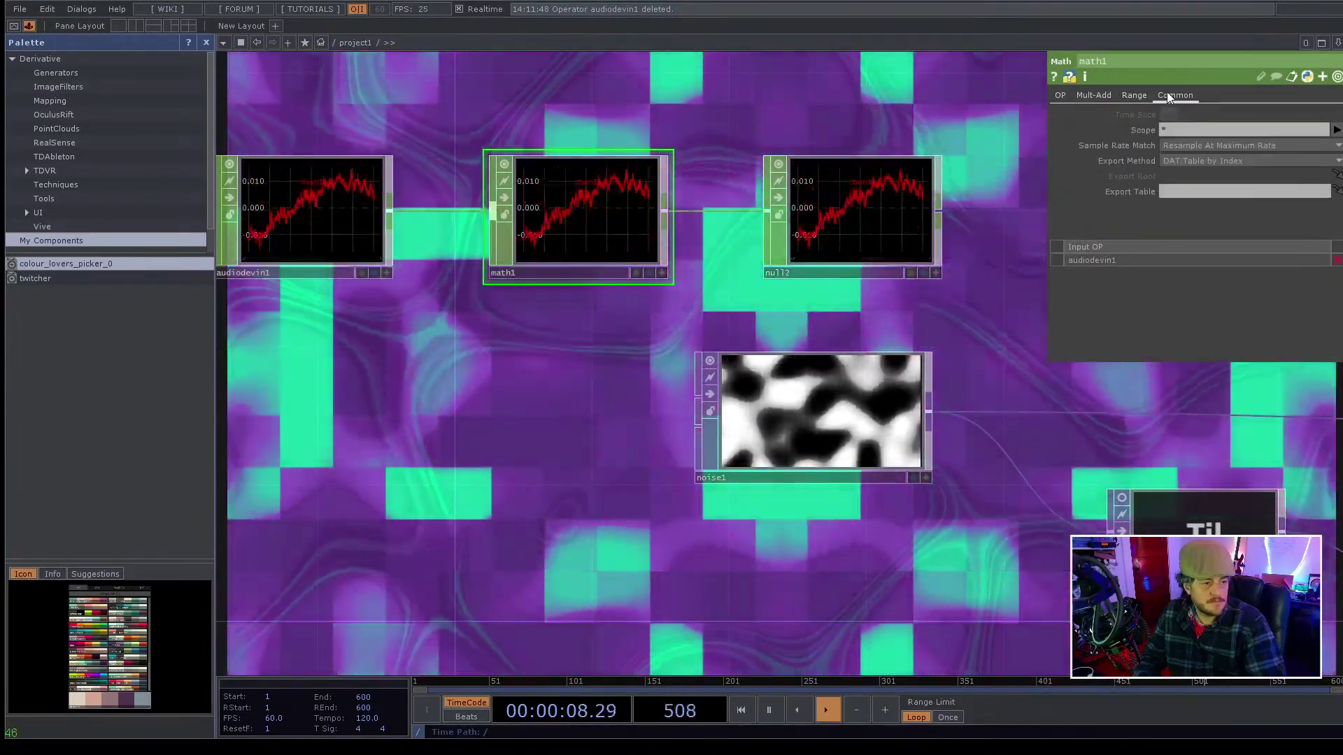
pyautogui.click(1068, 95)
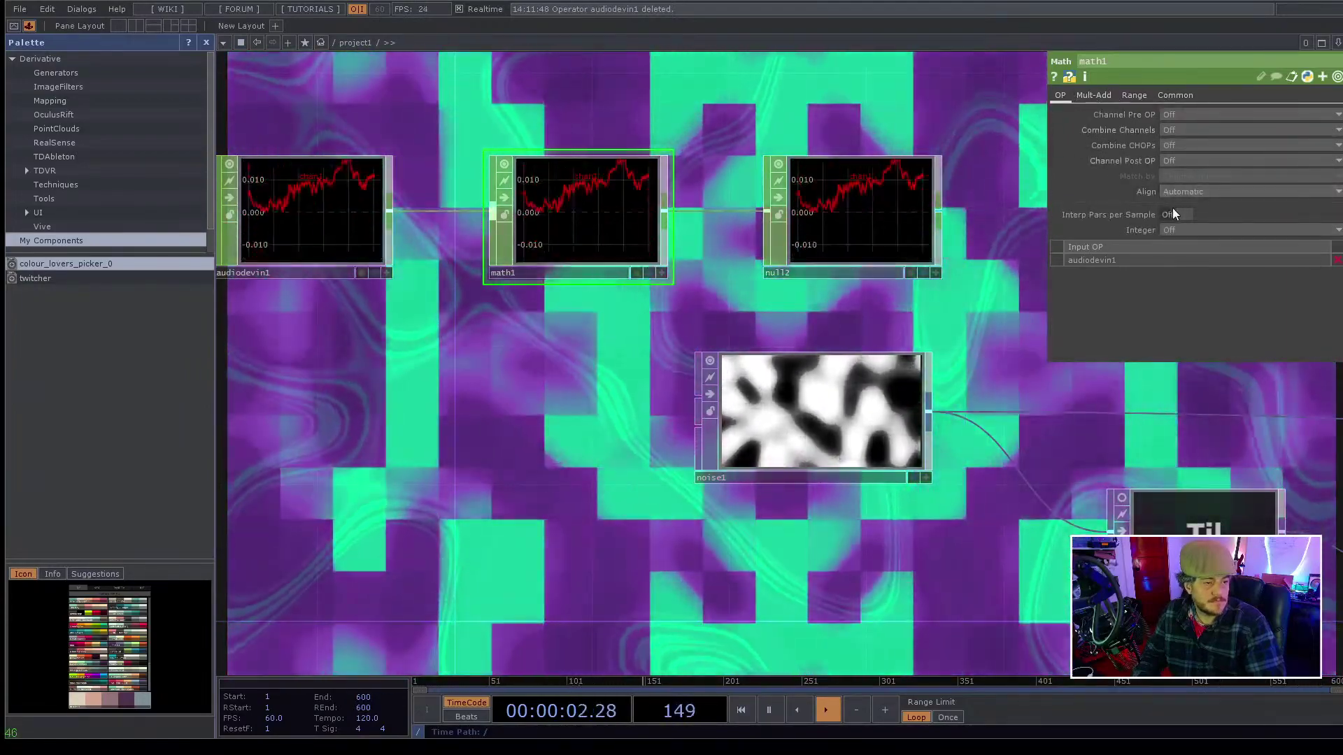
pyautogui.click(1172, 210)
pyautogui.click(1176, 189)
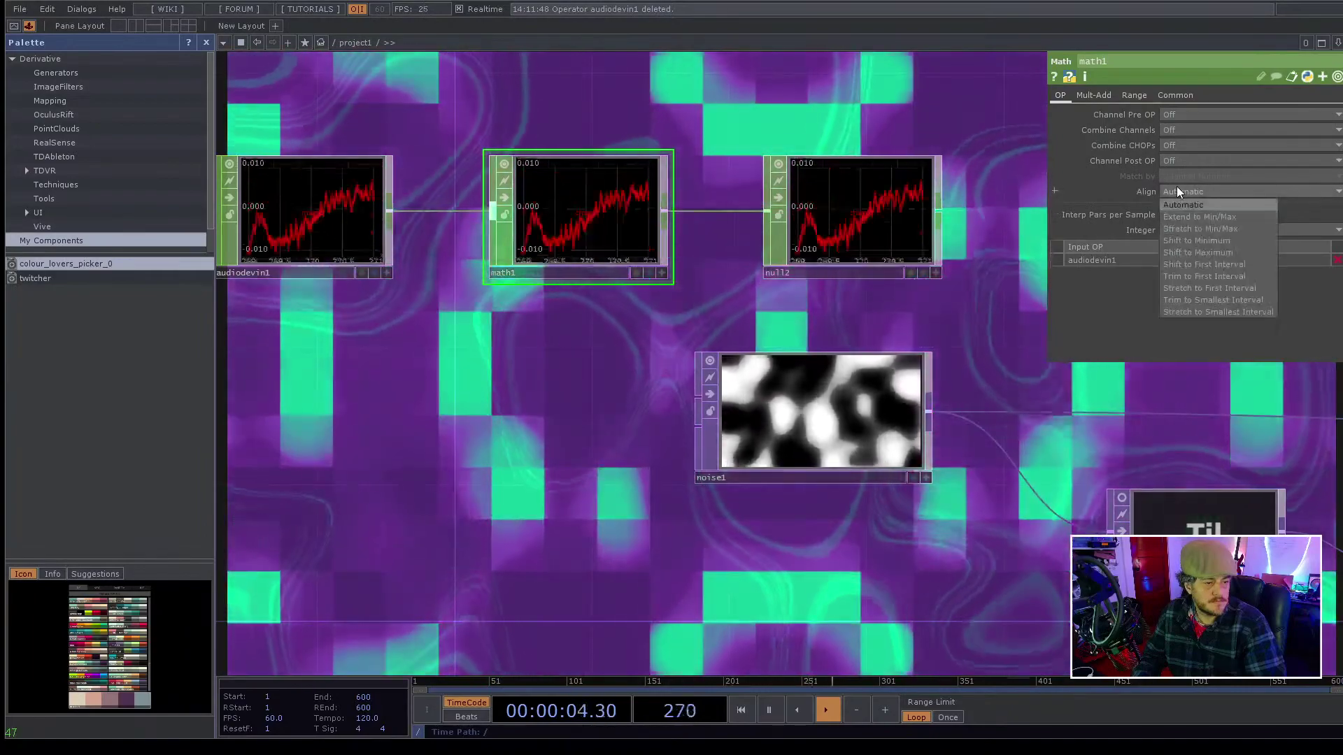
pyautogui.click(1177, 186)
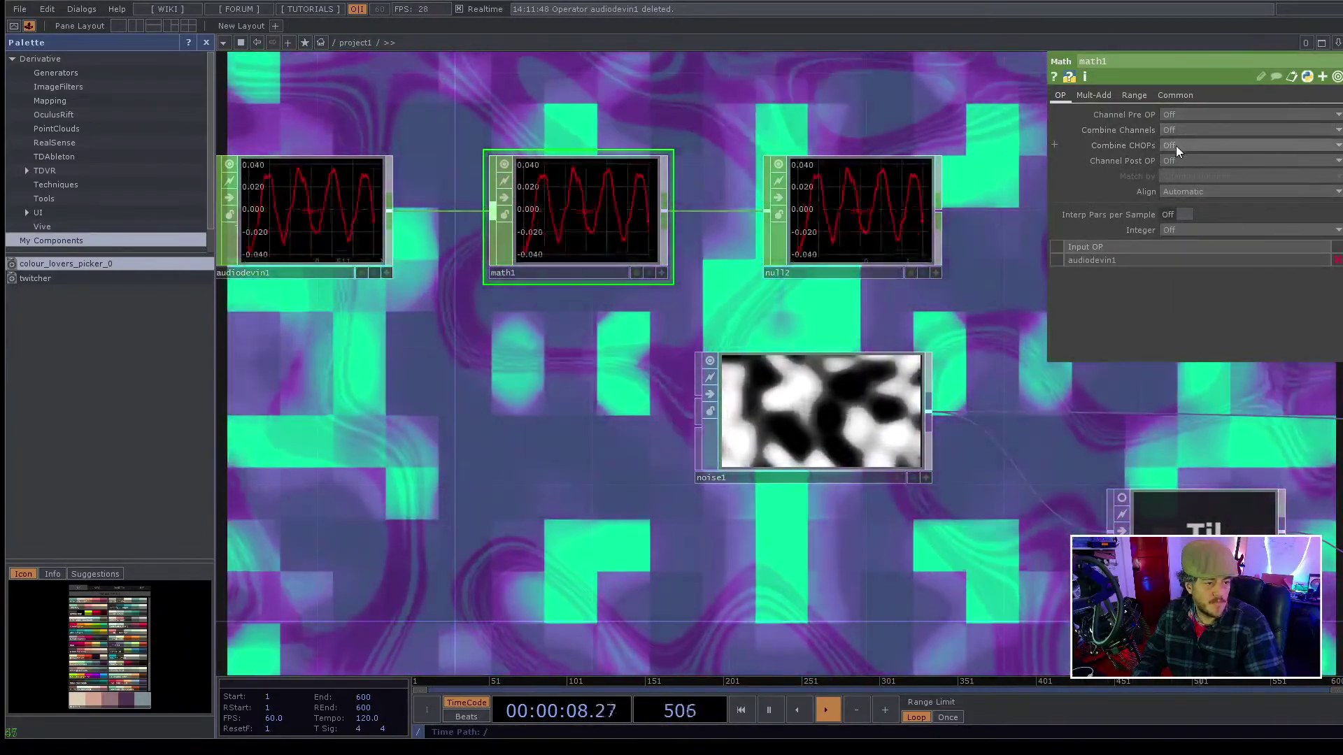
pyautogui.click(1095, 96)
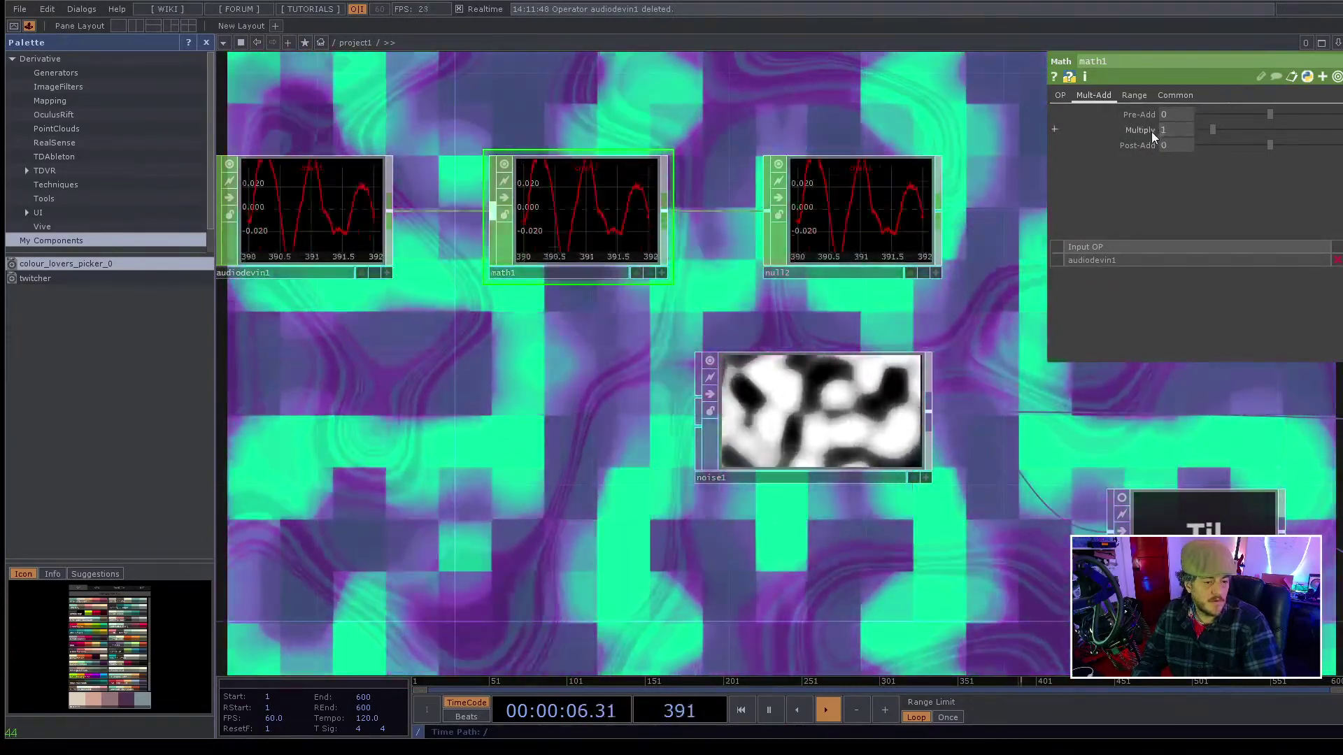
# - Link the audio output of null2 to noise1's Exponent parameter
pyautogui.click(887, 393)
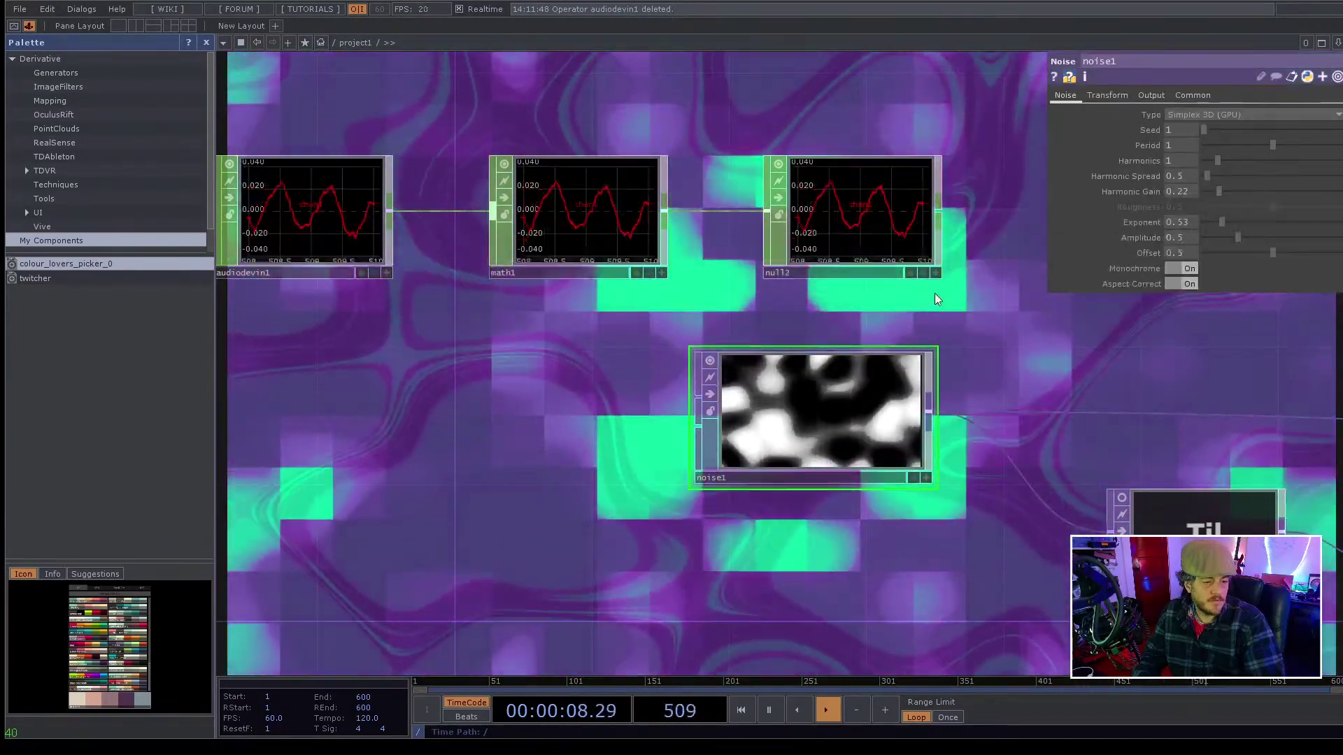
pyautogui.click(936, 272)
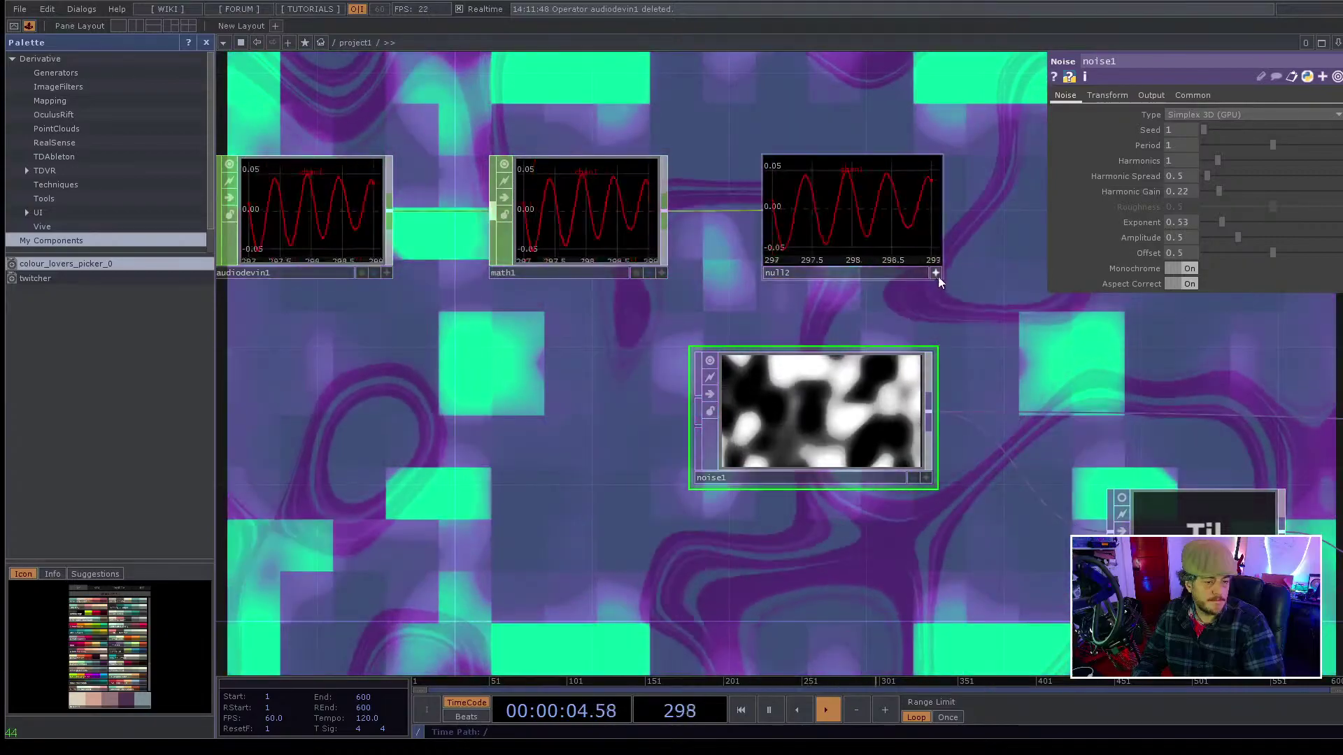
pyautogui.click(936, 273)
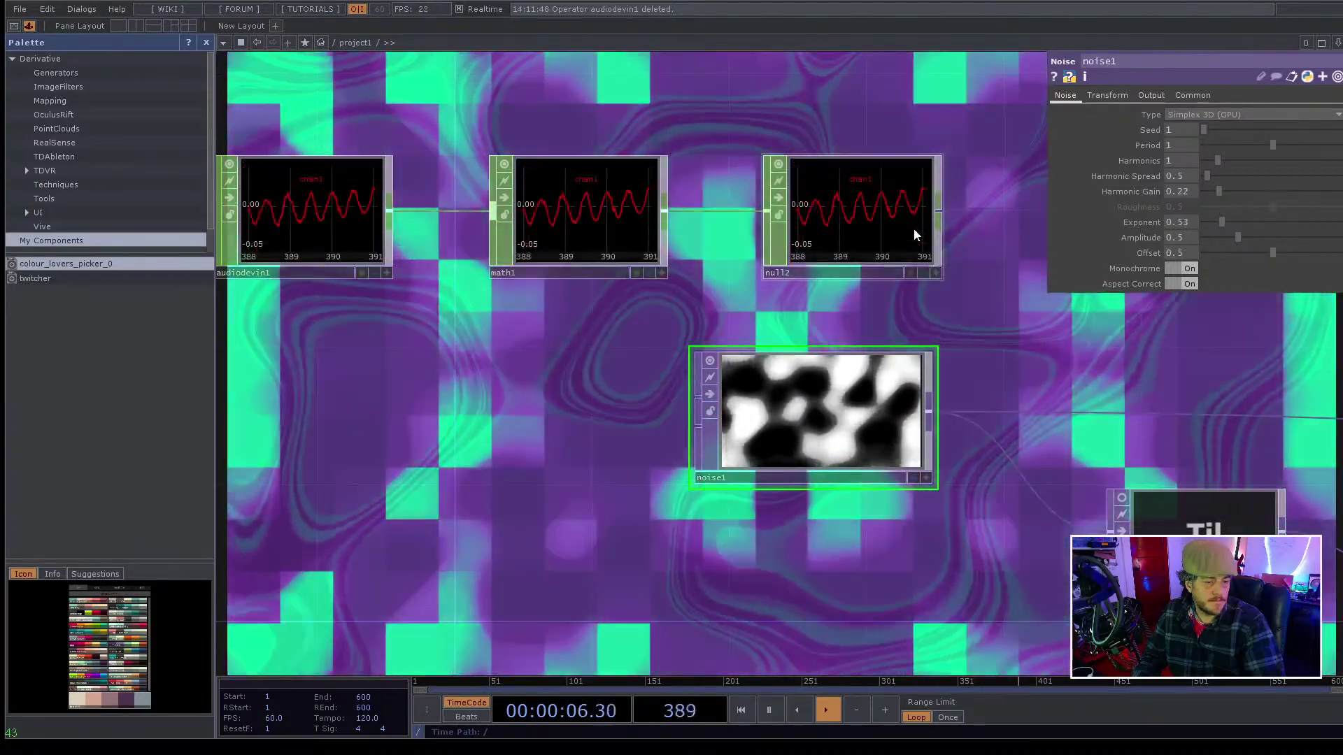
pyautogui.moveTo(912, 231); pyautogui.dragTo(1191, 223)
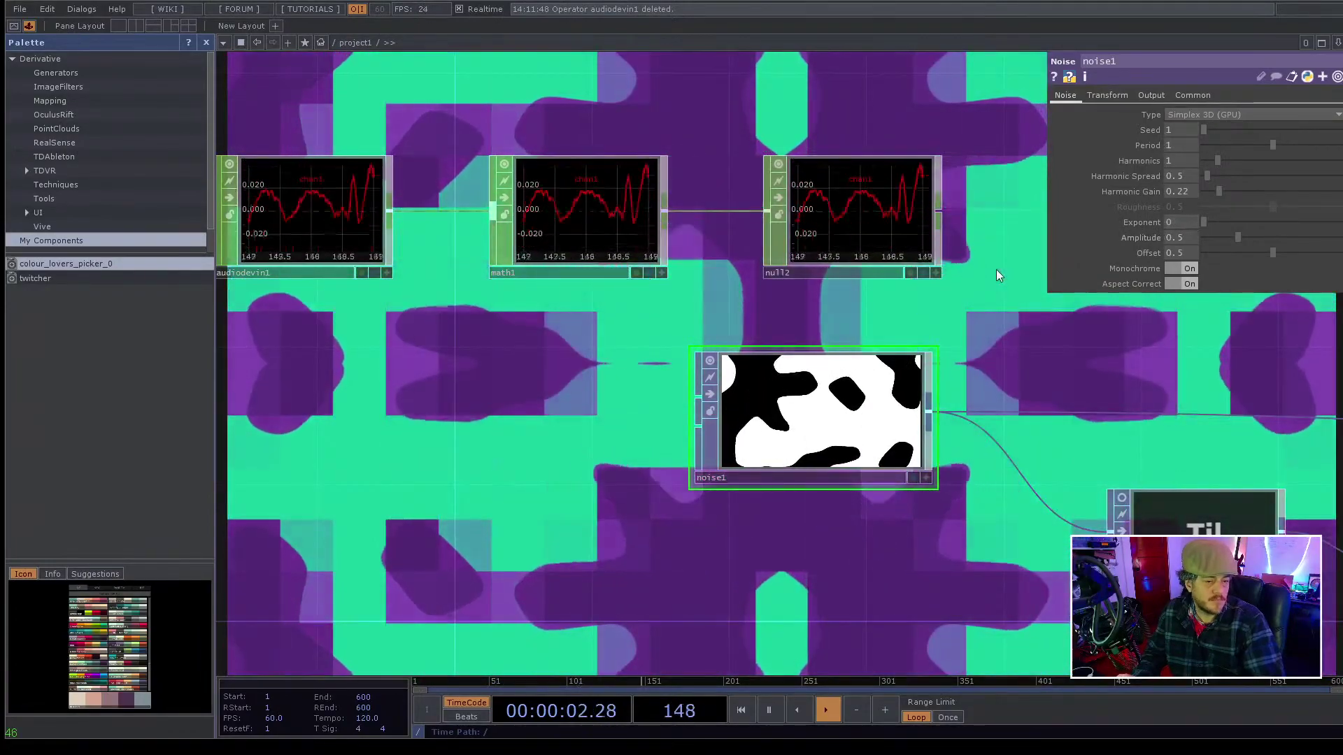
# - Undo the link on noise1's Exponent and examine math1's common, range, multiply-add and operator parameters
pyautogui.hotkey('ctrl', 'z')
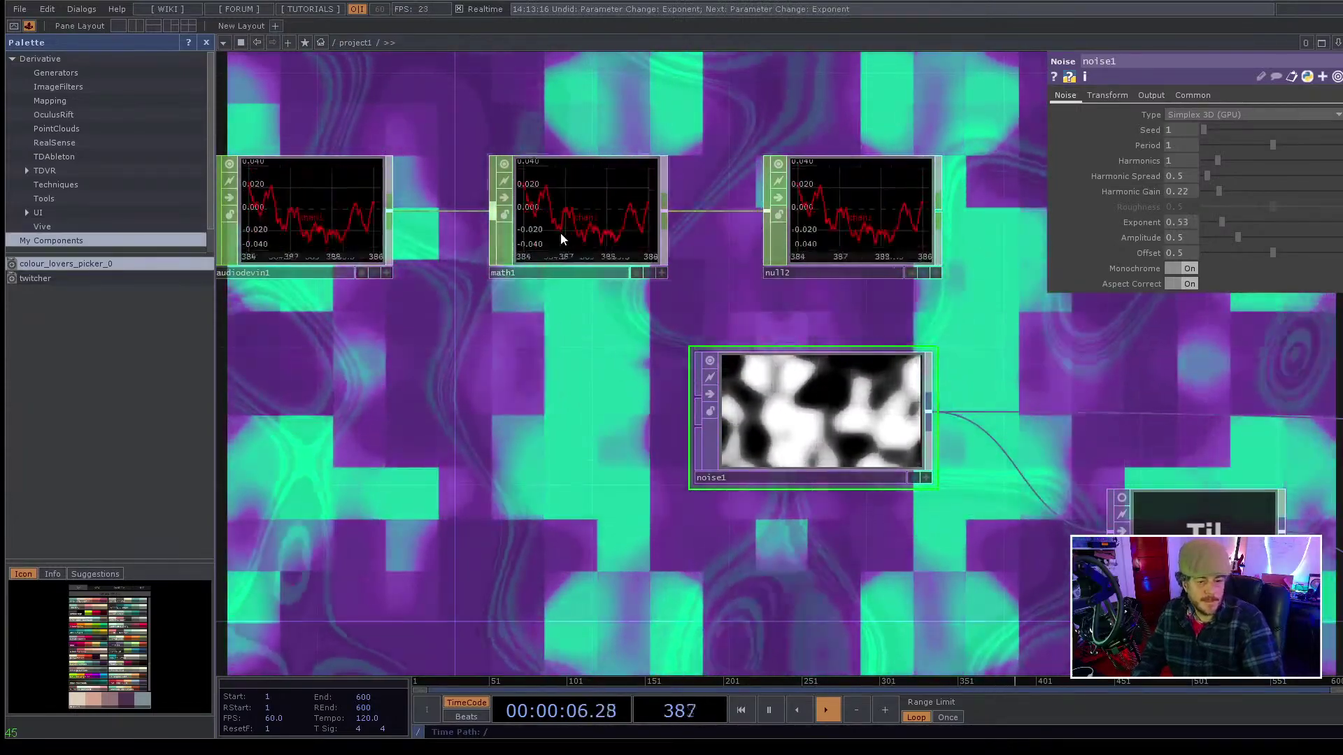
pyautogui.click(561, 231)
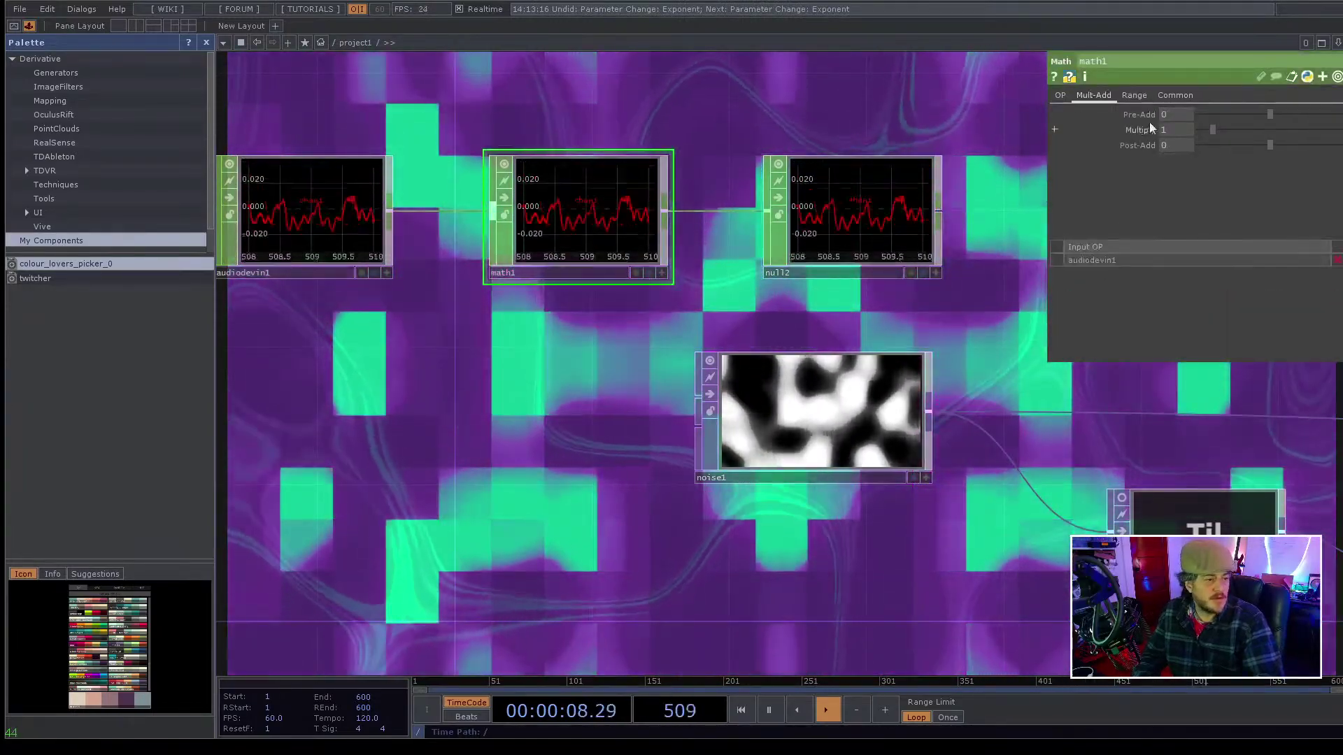
pyautogui.click(1152, 96)
pyautogui.click(1132, 95)
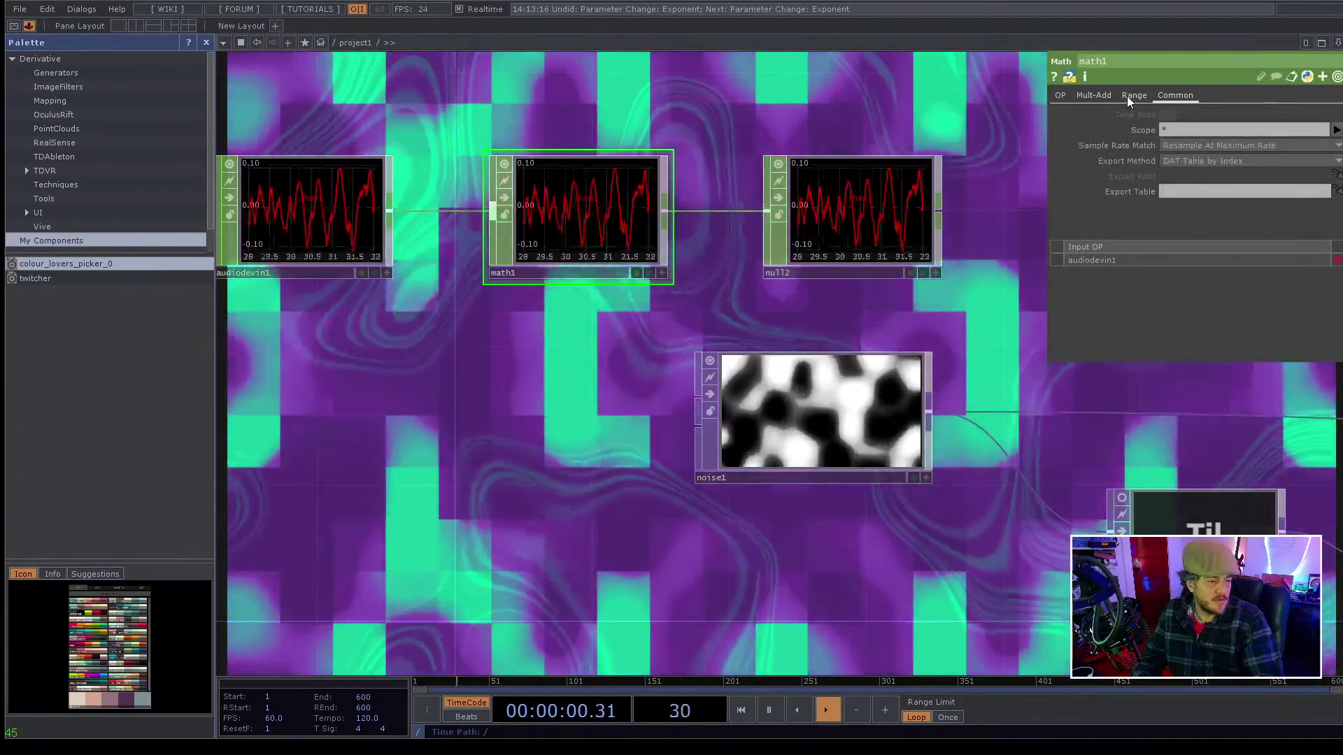
pyautogui.click(1093, 96)
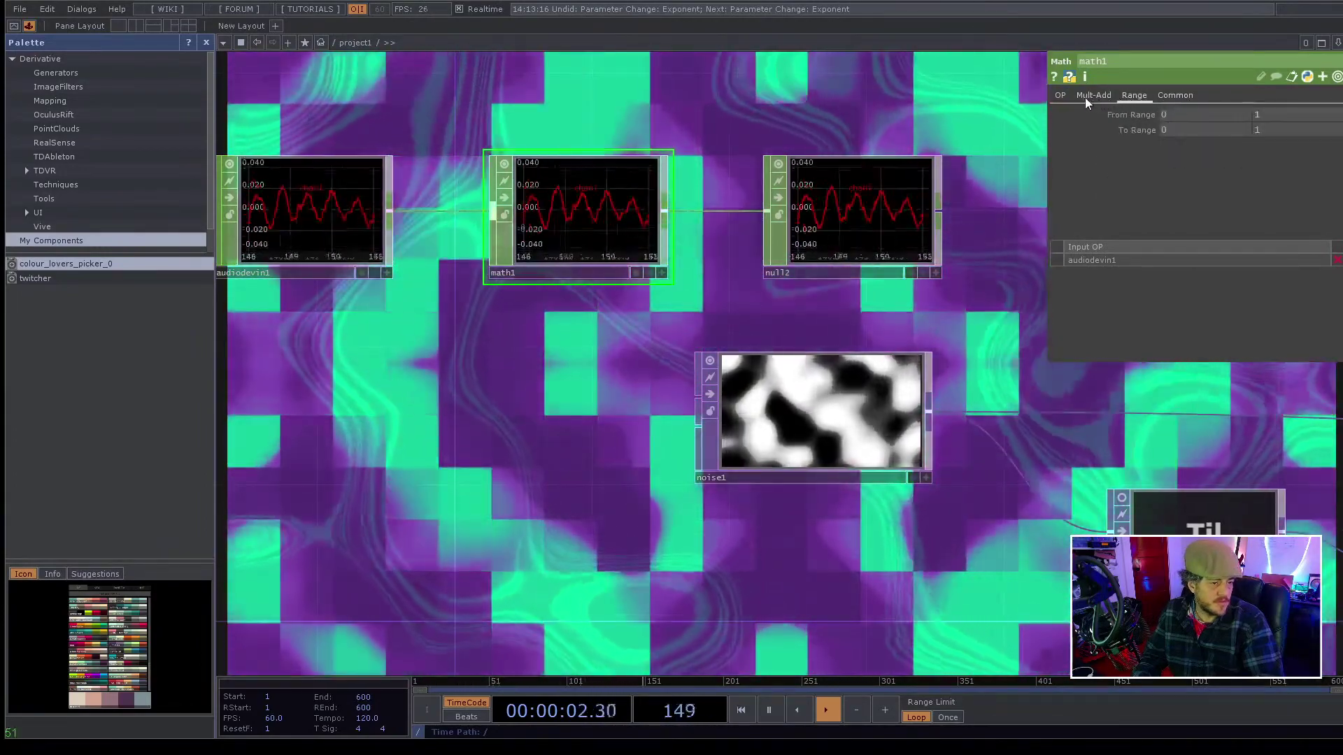
pyautogui.click(1060, 95)
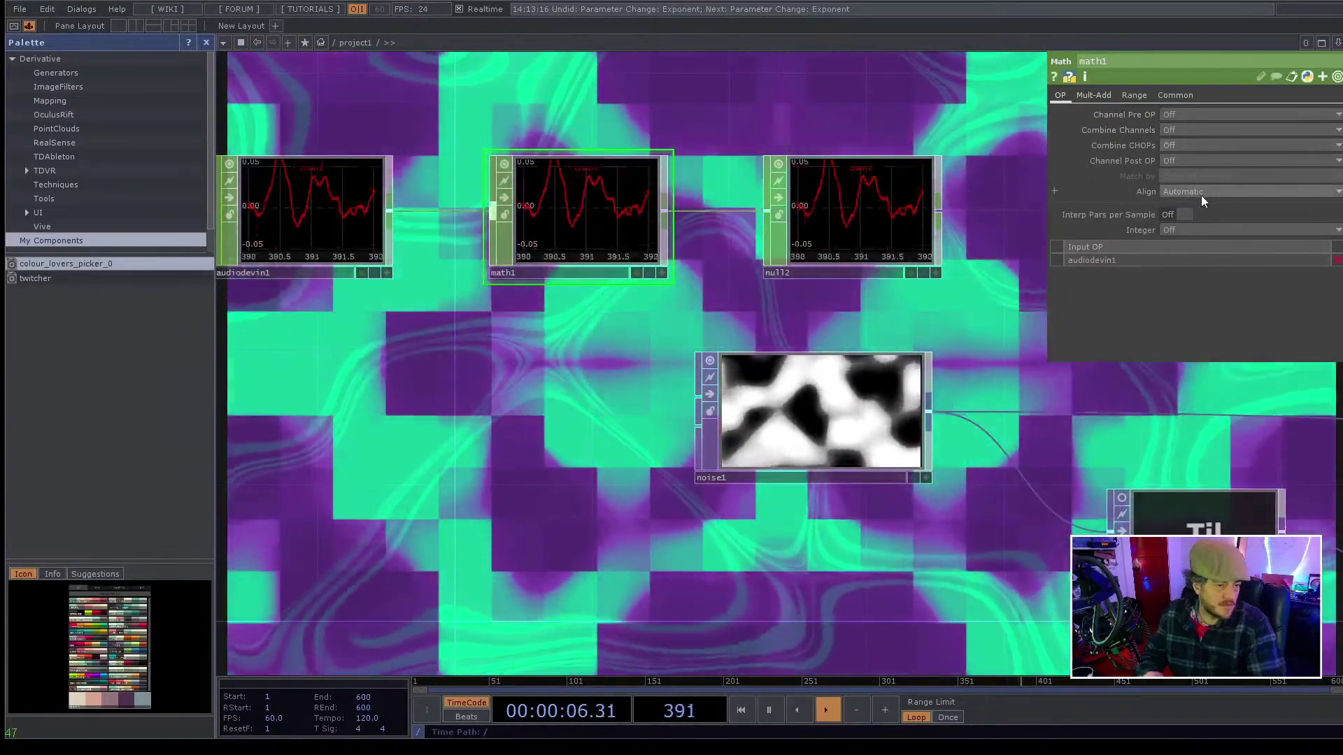
# - Try the Ceiling option for math1's Integer parameter, return it to Off, and toggle Interp Pars per Sample
pyautogui.click(1186, 228)
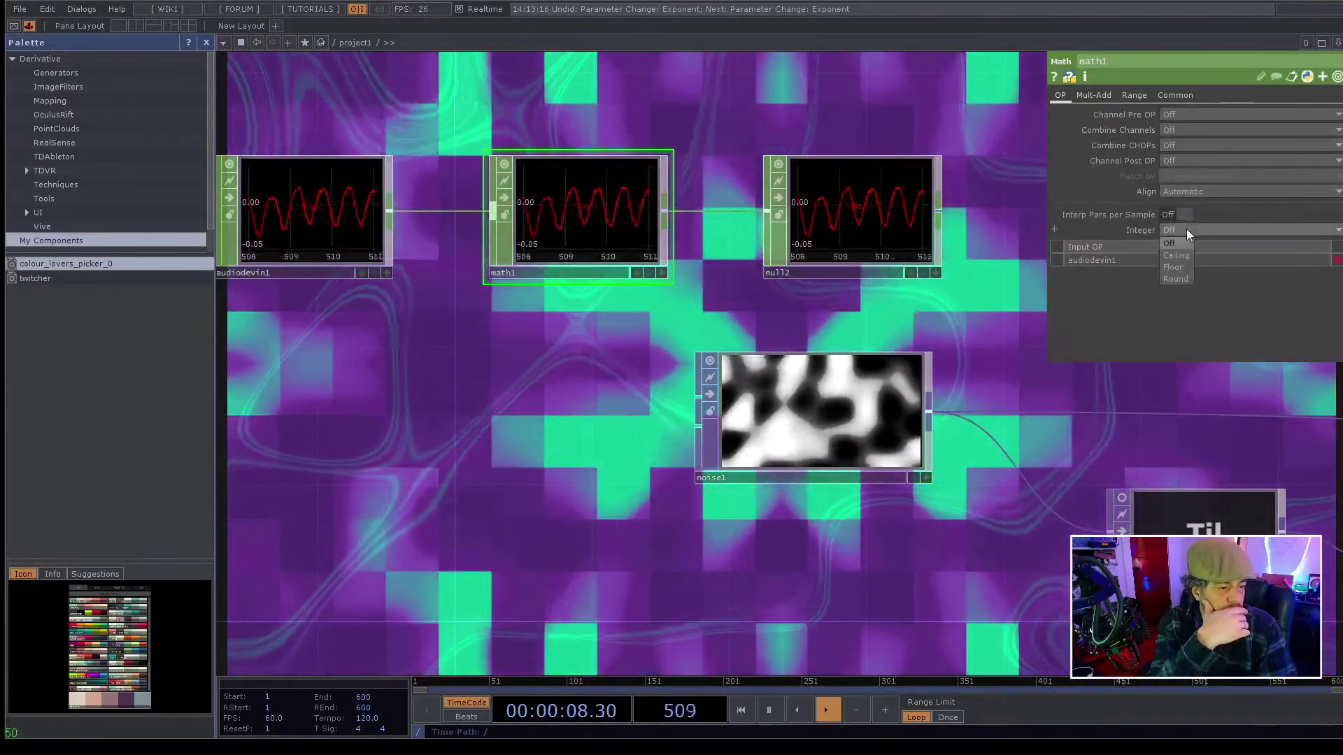
pyautogui.click(1189, 254)
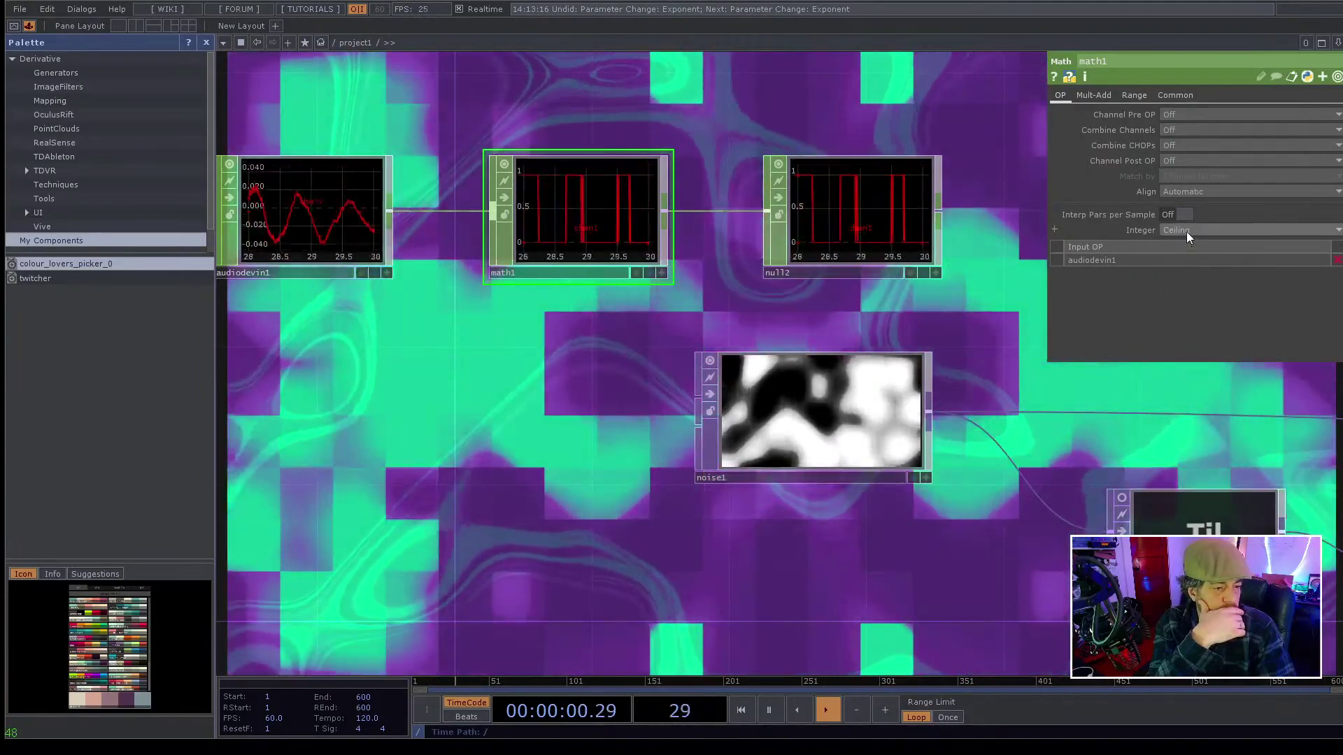
pyautogui.click(1186, 232)
pyautogui.click(1184, 243)
pyautogui.click(1182, 215)
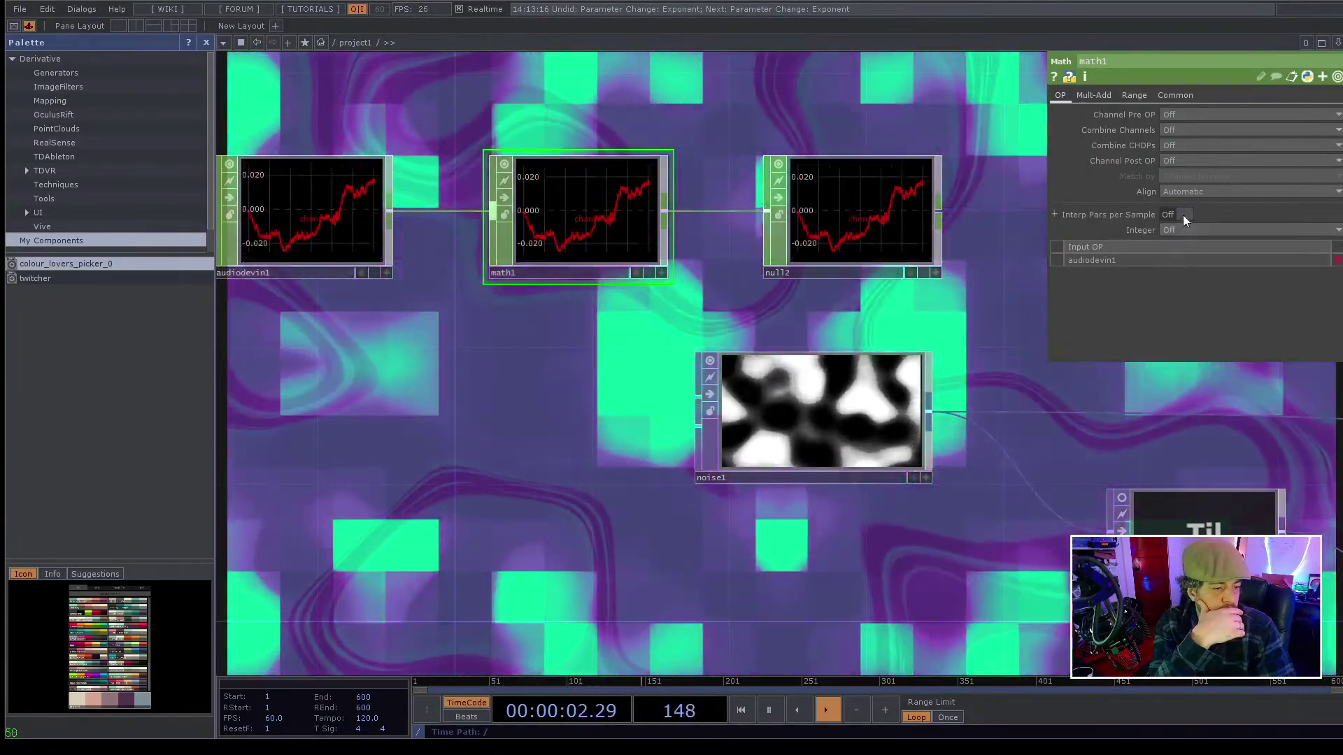
pyautogui.click(1182, 215)
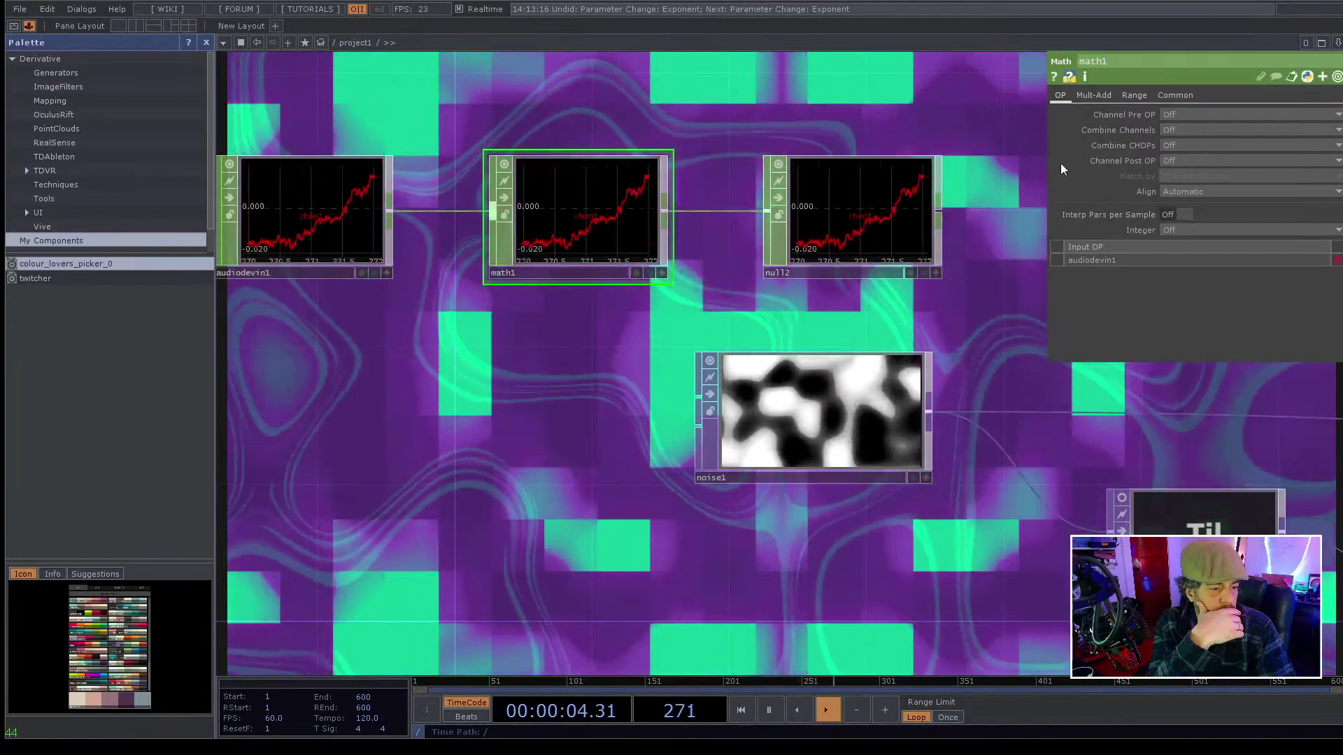
# - Examine the options offered for math1's Channel Pre OP, Combine Channels and Combine CHOPs parameters
pyautogui.click(1180, 114)
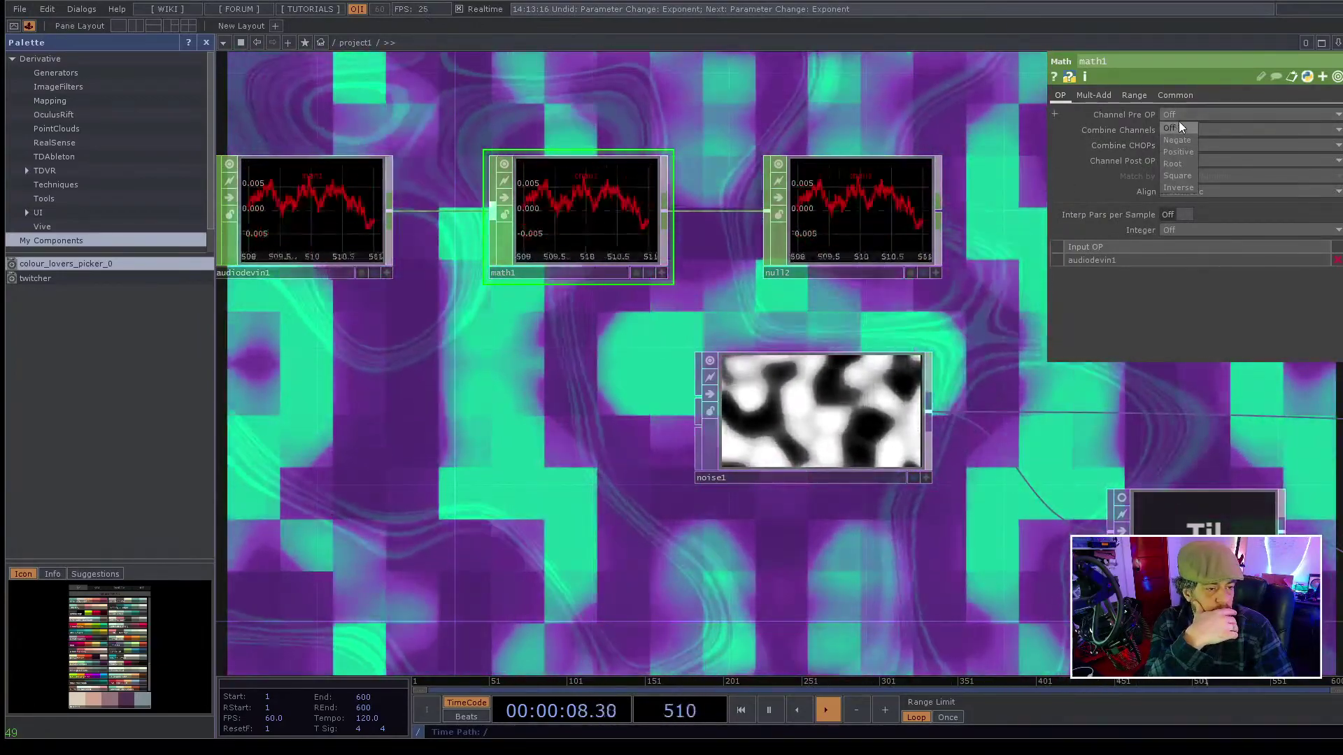
pyautogui.click(1179, 126)
pyautogui.click(1180, 126)
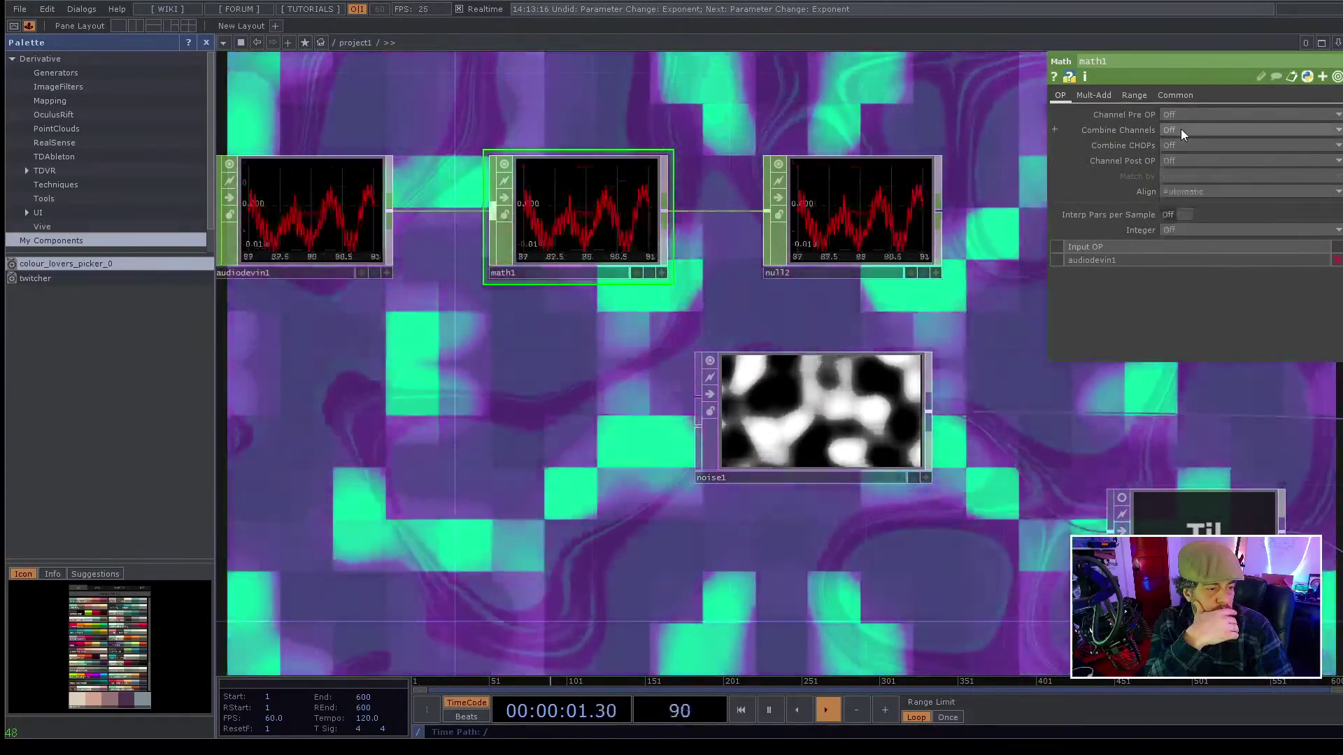
pyautogui.click(1180, 143)
pyautogui.click(1180, 144)
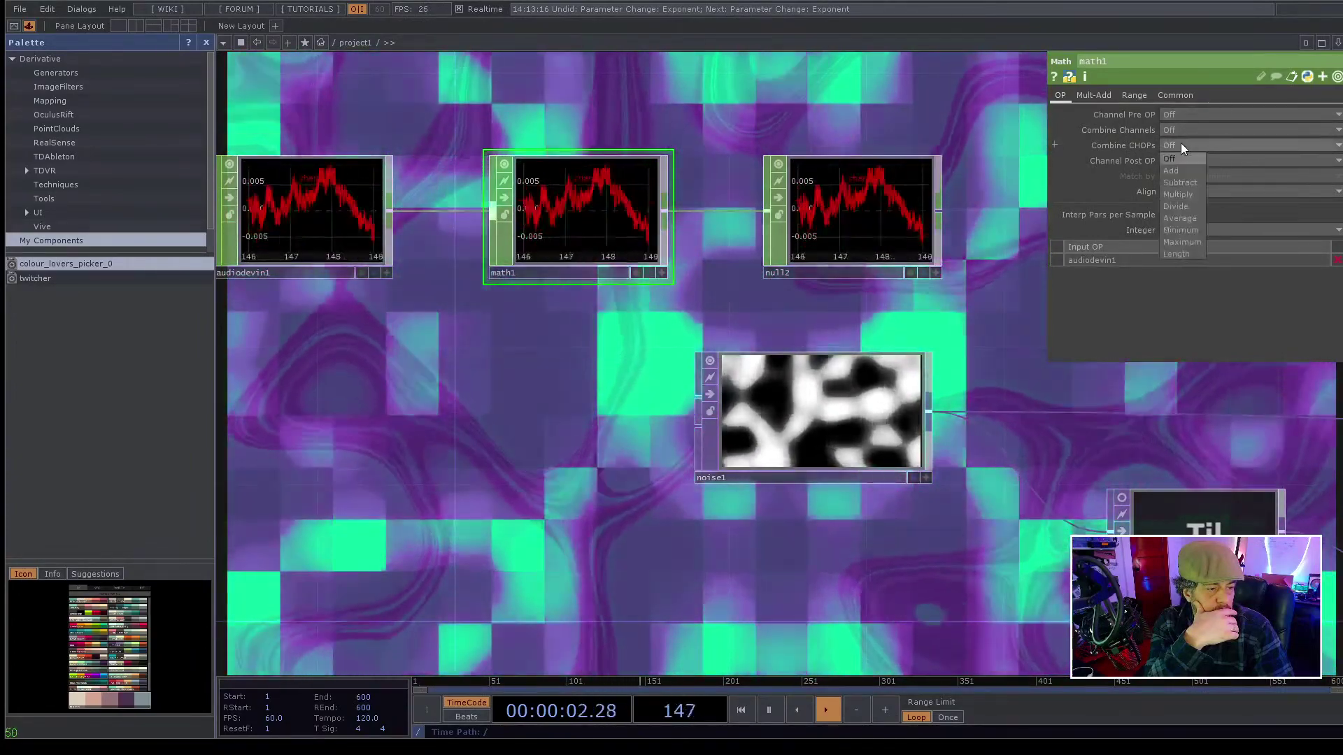
pyautogui.click(1180, 143)
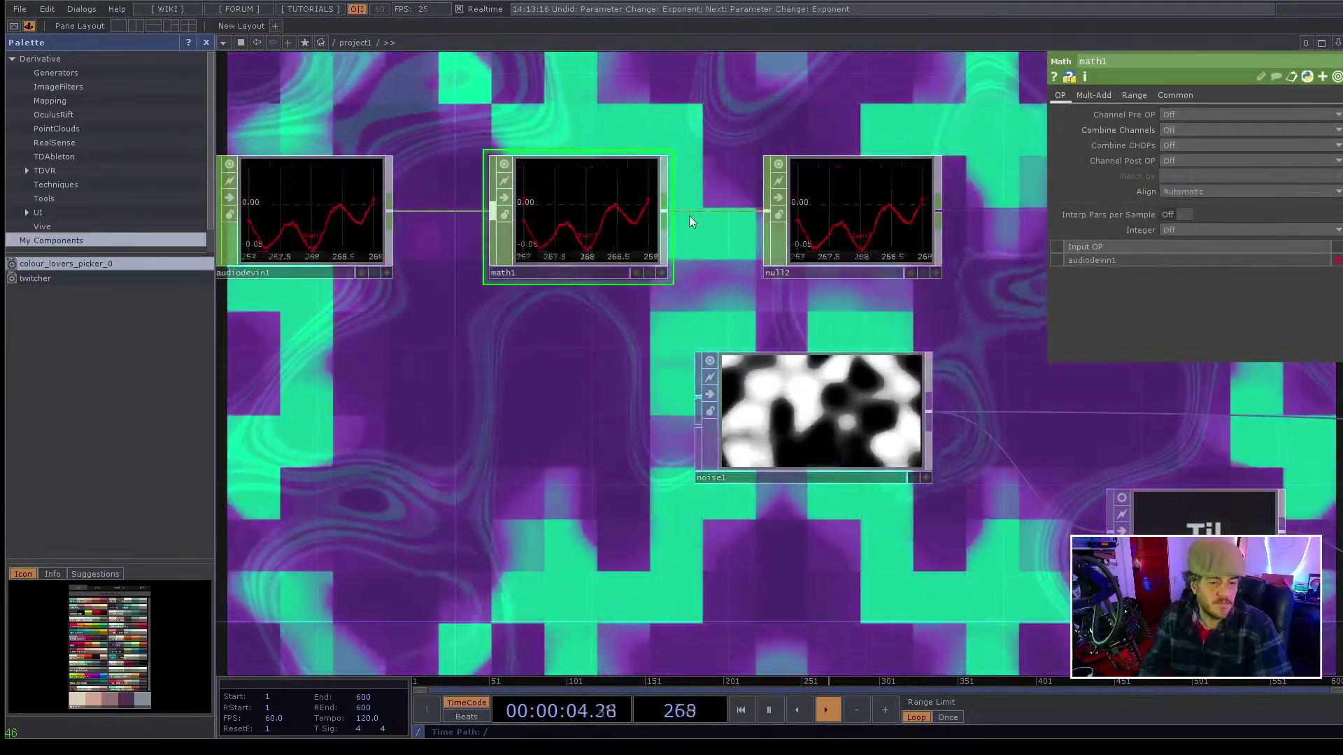
# - Move null2 farther to the right to widen the gap between it and math1
pyautogui.moveTo(707, 182); pyautogui.dragTo(504, 174)
pyautogui.moveTo(646, 207); pyautogui.dragTo(817, 208)
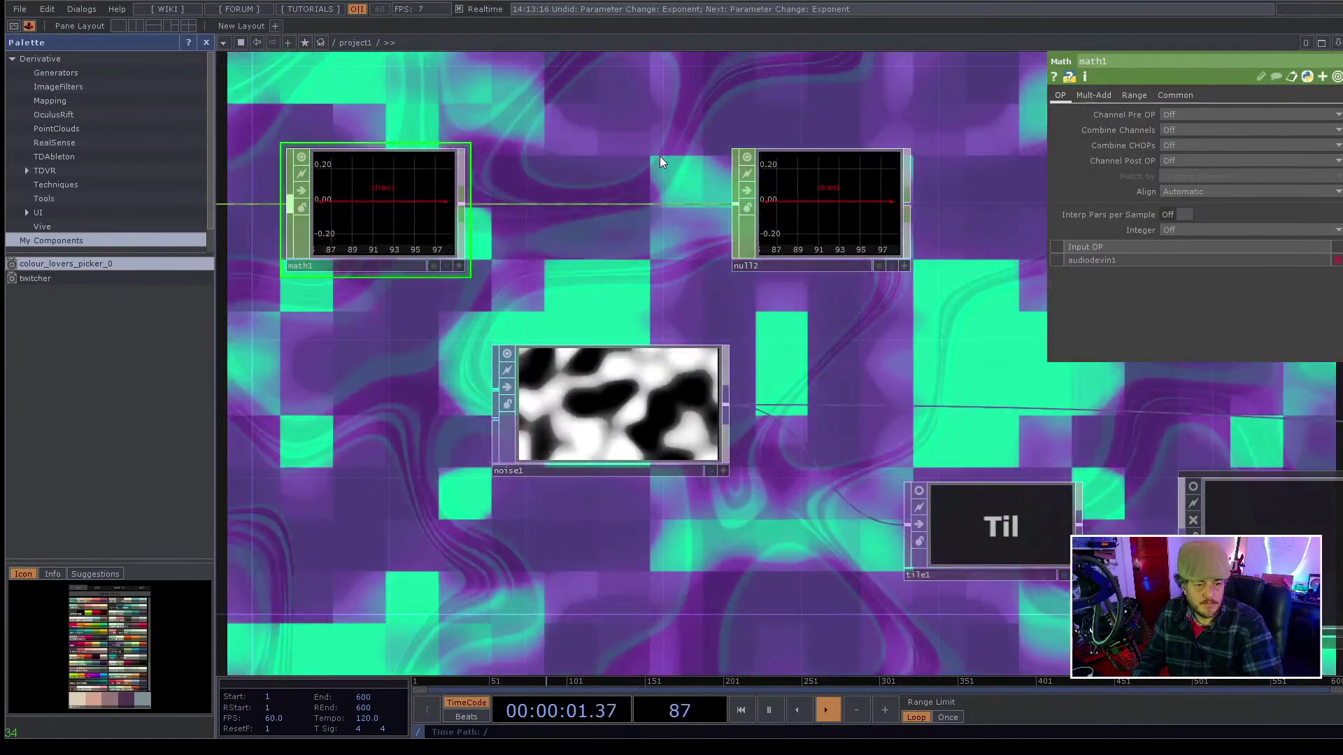
# - Insert a Time Slice CHOP between math1 and null2, turn Quaternion Blend on, and try the Hold and Linear methods
pyautogui.click(660, 156)
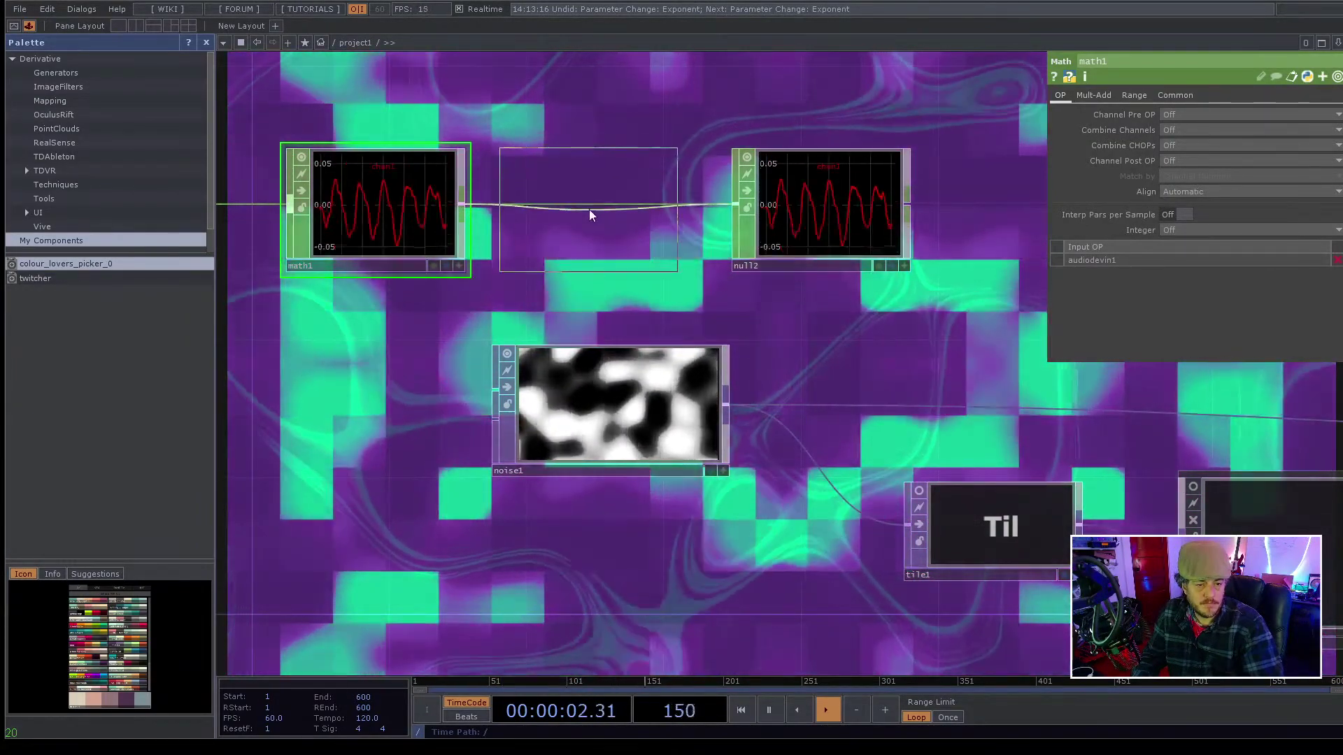
pyautogui.click(602, 205)
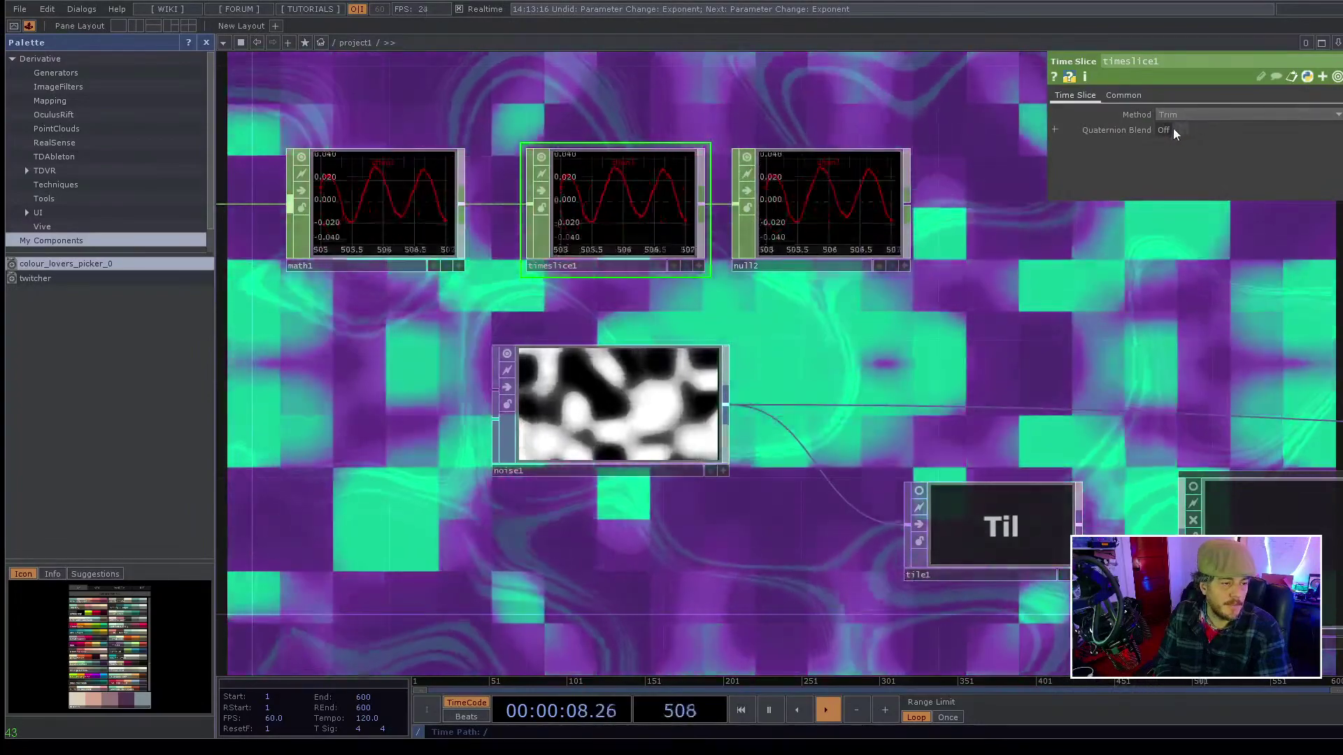
pyautogui.click(1174, 130)
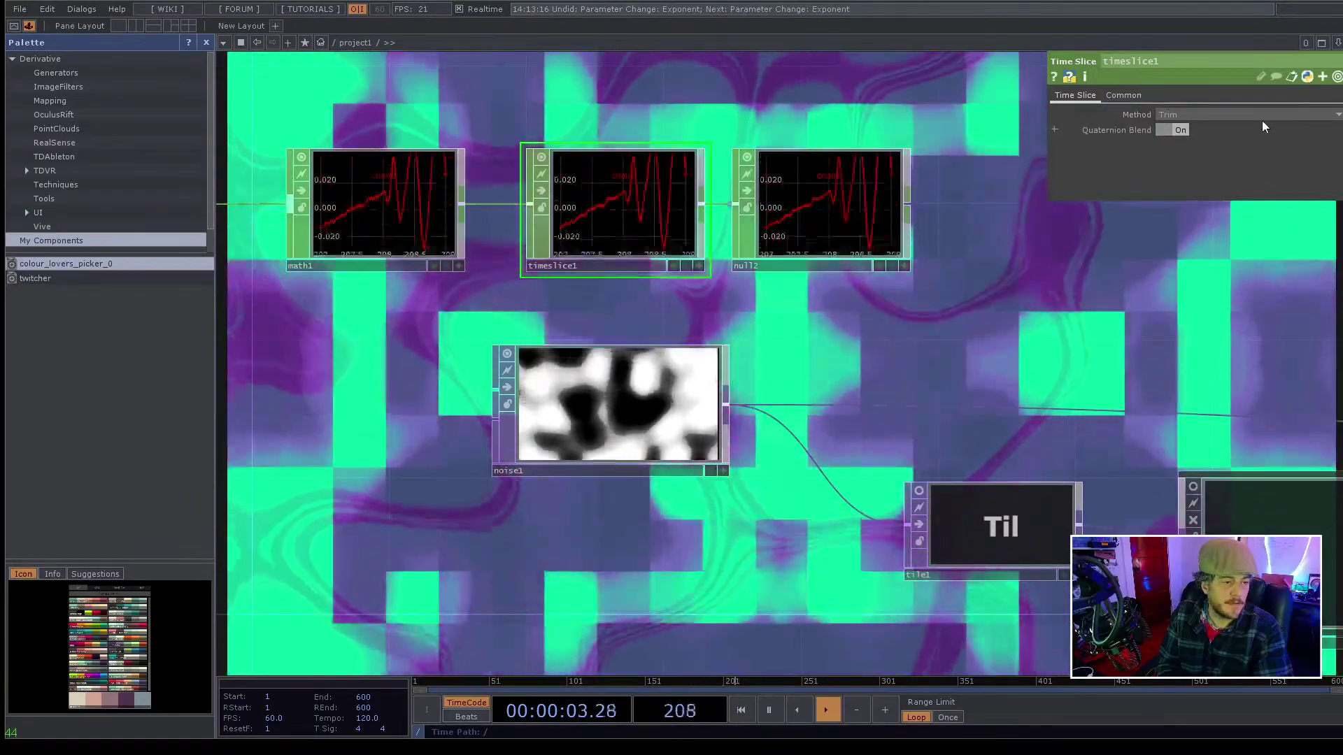
pyautogui.click(1262, 115)
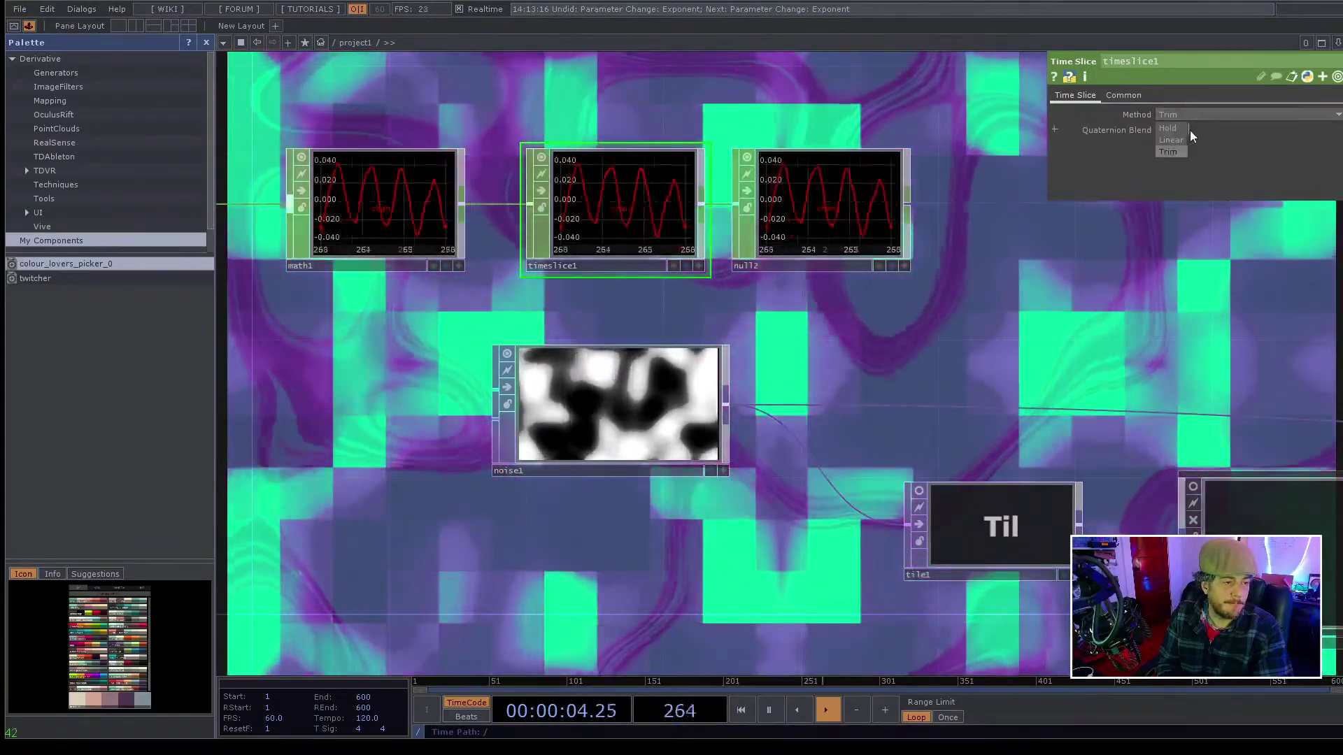
pyautogui.click(1172, 127)
pyautogui.click(1173, 113)
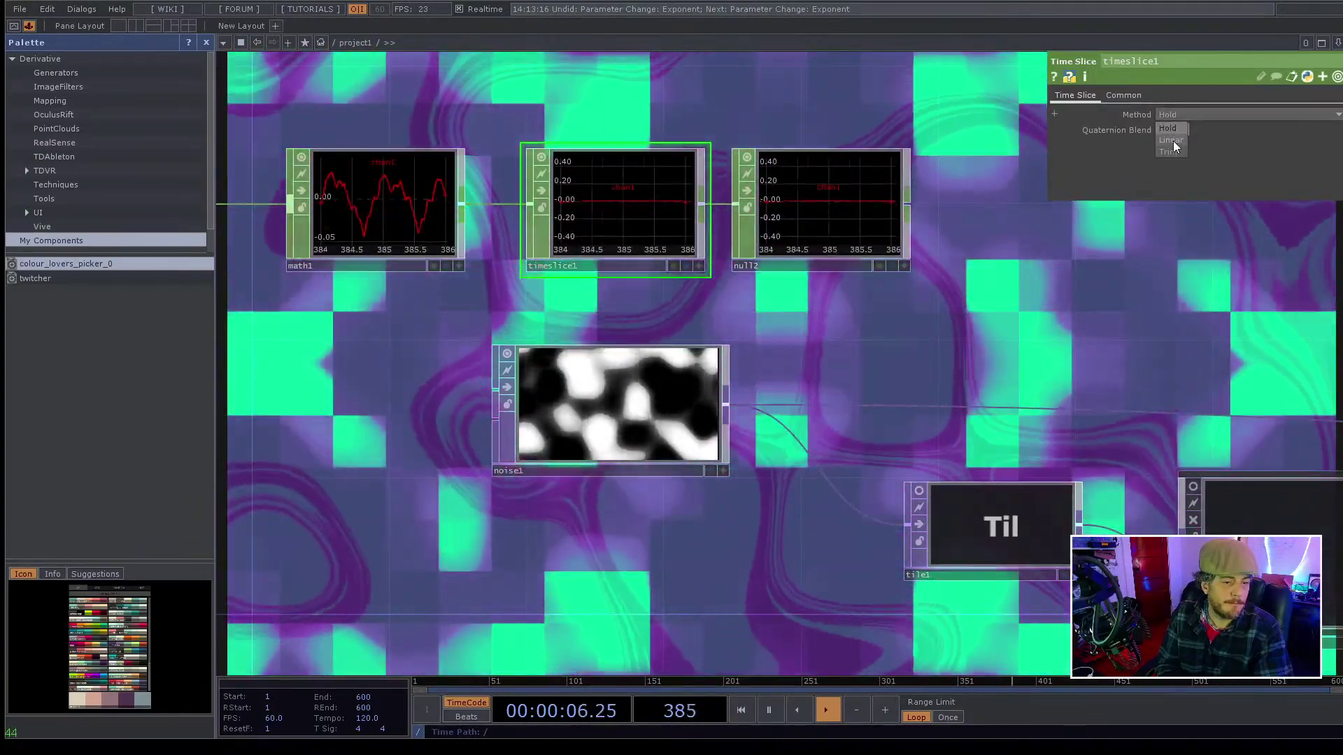
pyautogui.click(1173, 141)
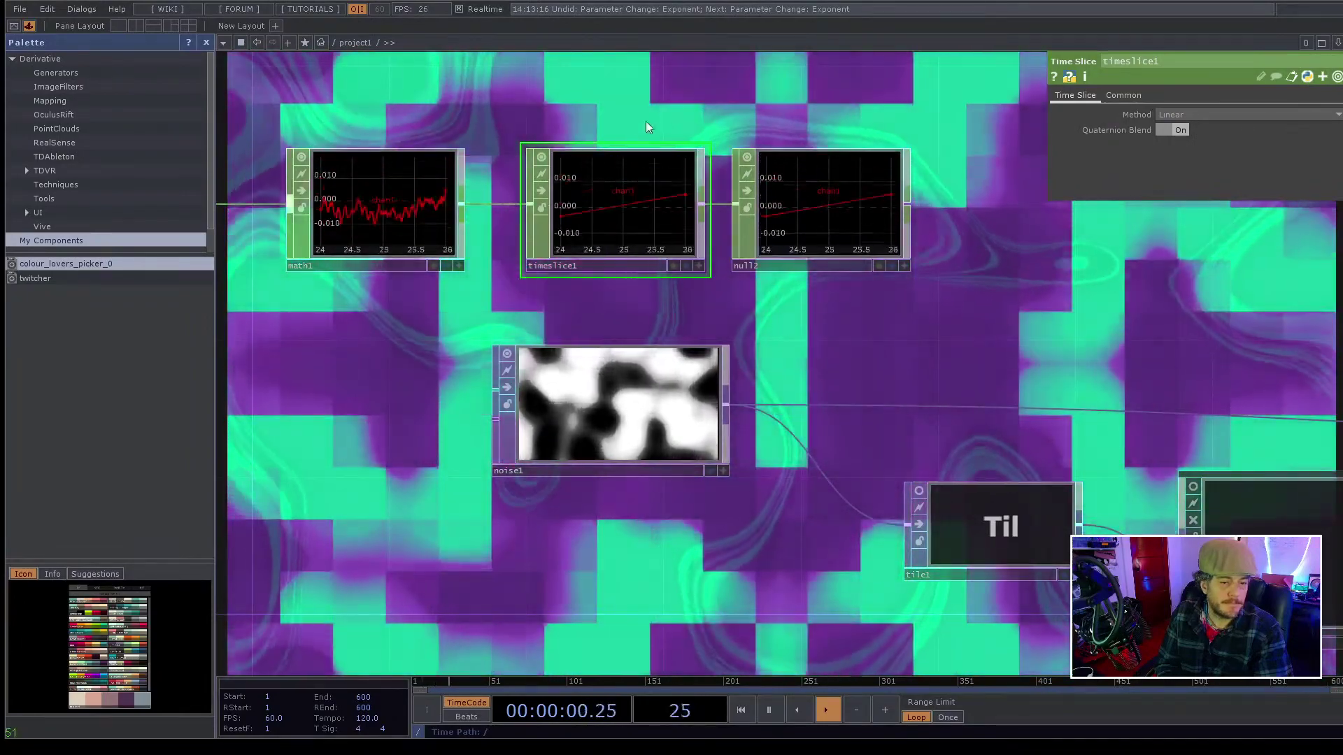
# - Delete the Time Slice CHOP between math1 and null2
pyautogui.moveTo(599, 106); pyautogui.dragTo(622, 196, button='right')
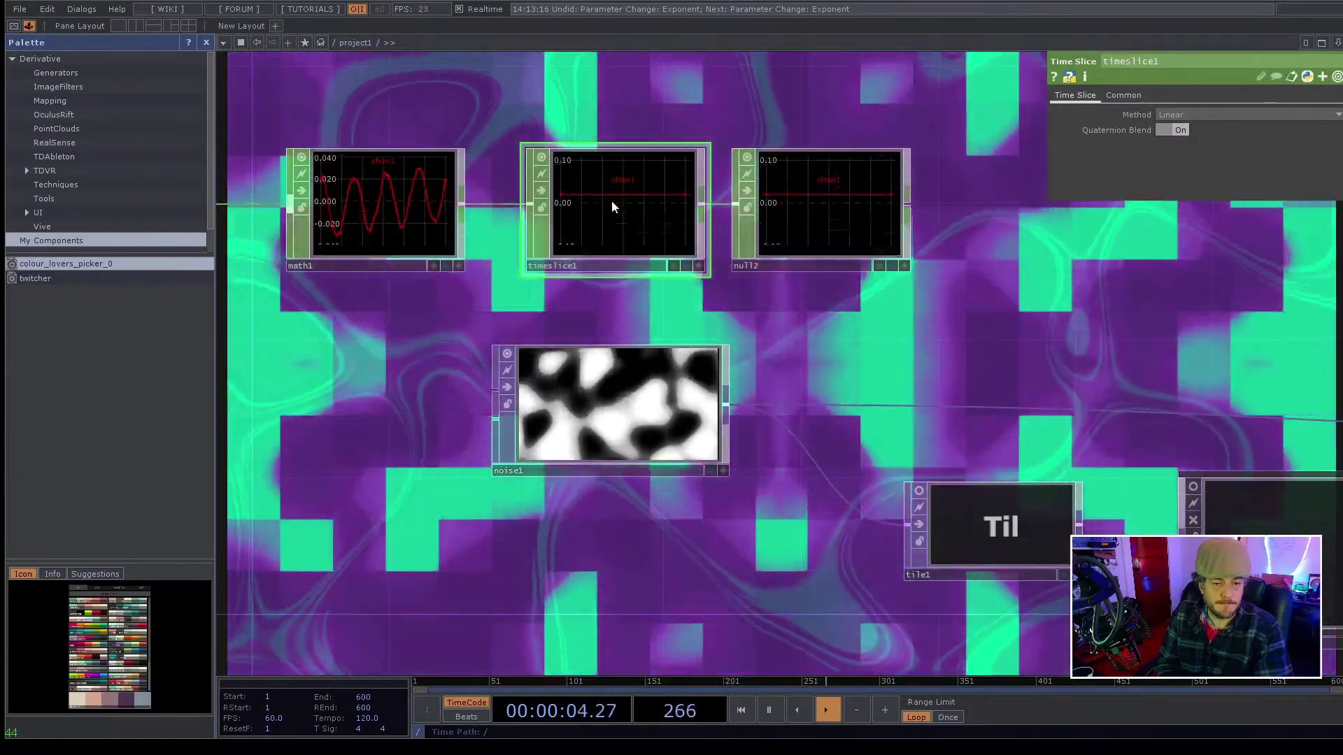
pyautogui.press('Delete')
# - Try math1's Sample Rate Match options First Input's Rate, Minimum Rate and Error If Rates Differ, and restore Resample At Maximum Rate
pyautogui.click(443, 205)
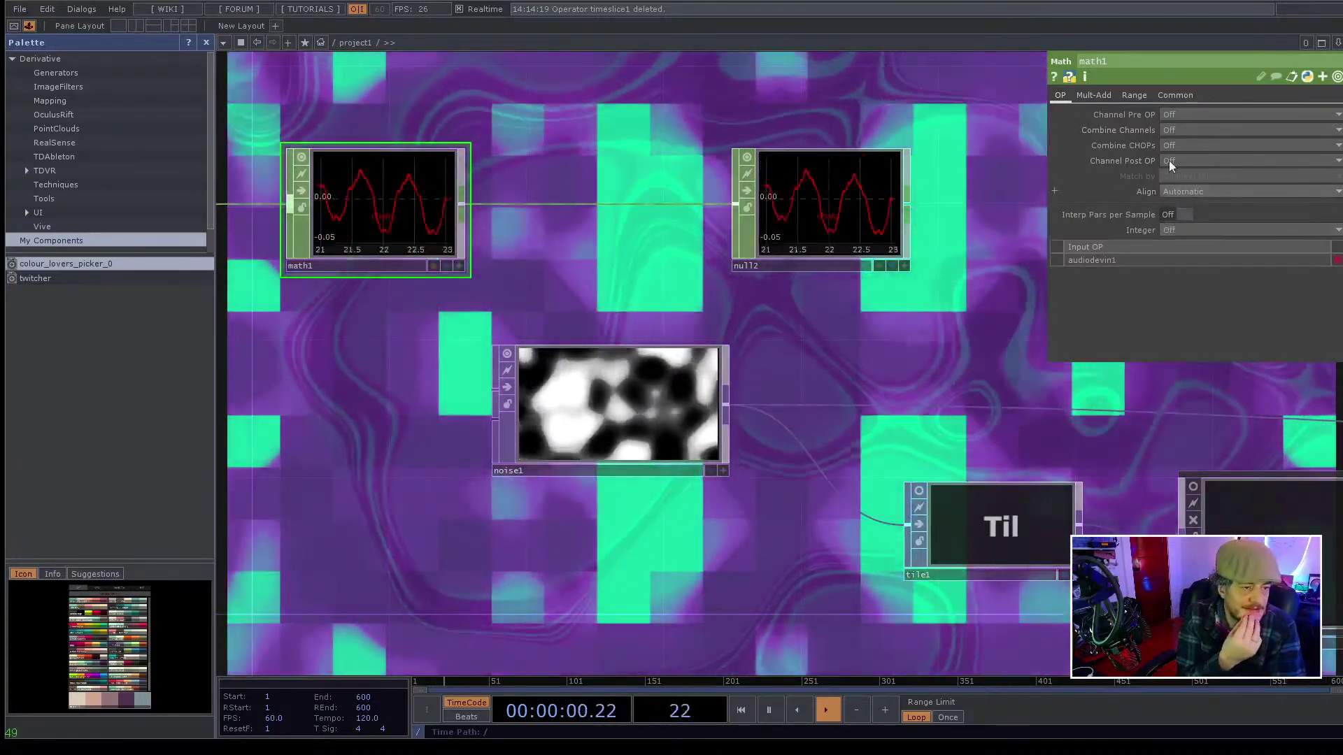
pyautogui.click(1143, 98)
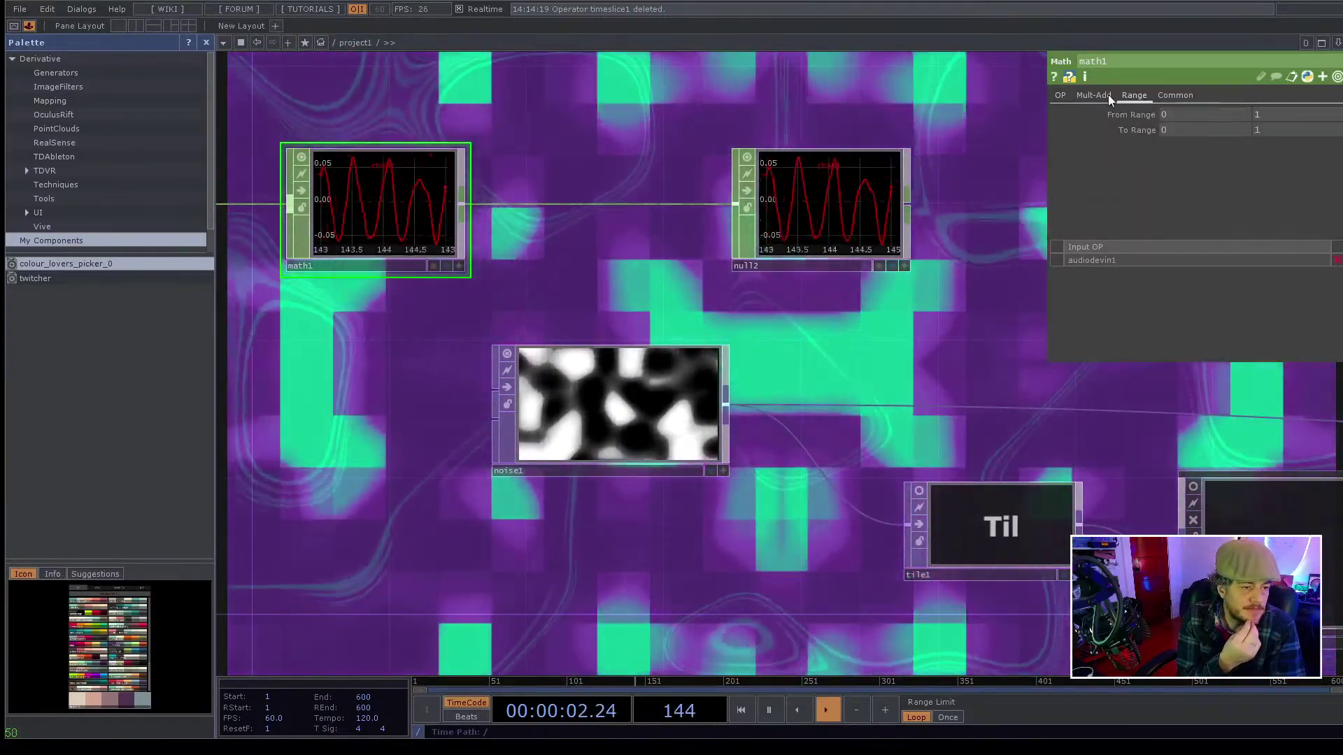
pyautogui.click(1174, 95)
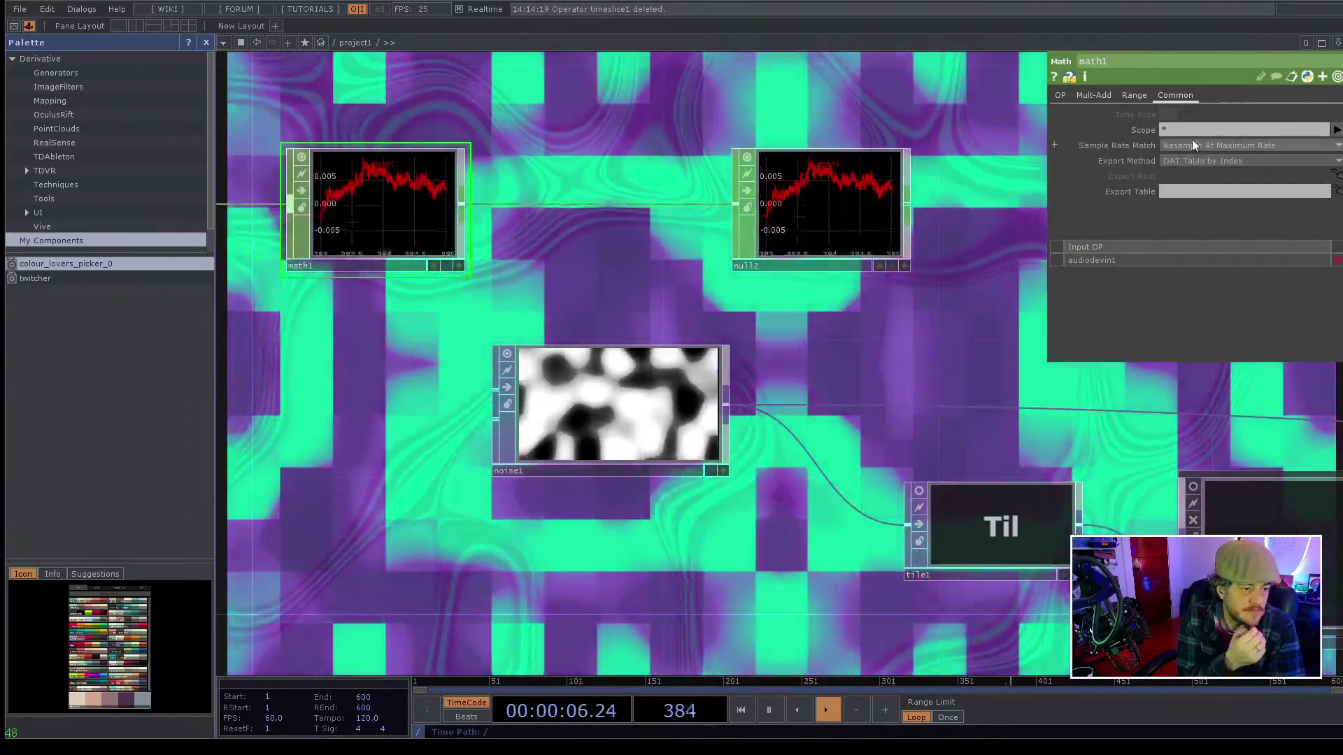
pyautogui.click(1192, 145)
pyautogui.click(1193, 160)
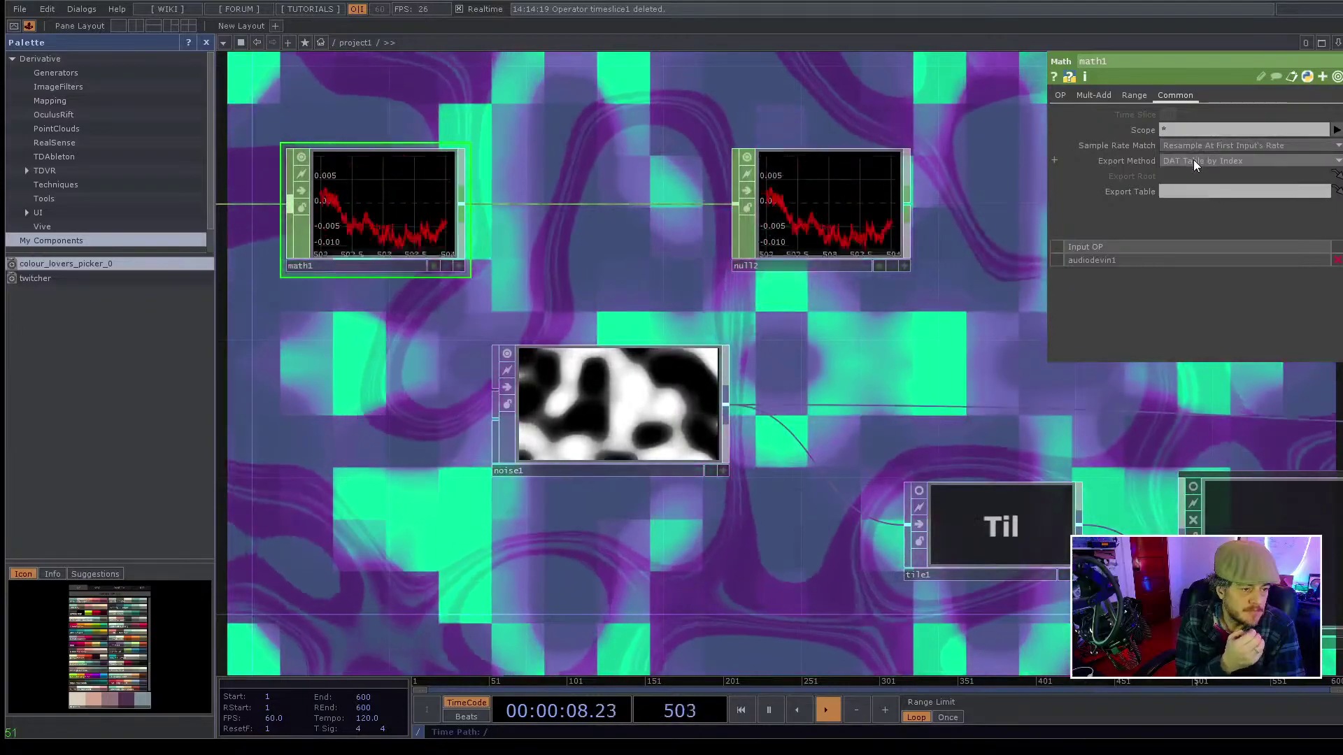
pyautogui.click(1194, 144)
pyautogui.click(1195, 186)
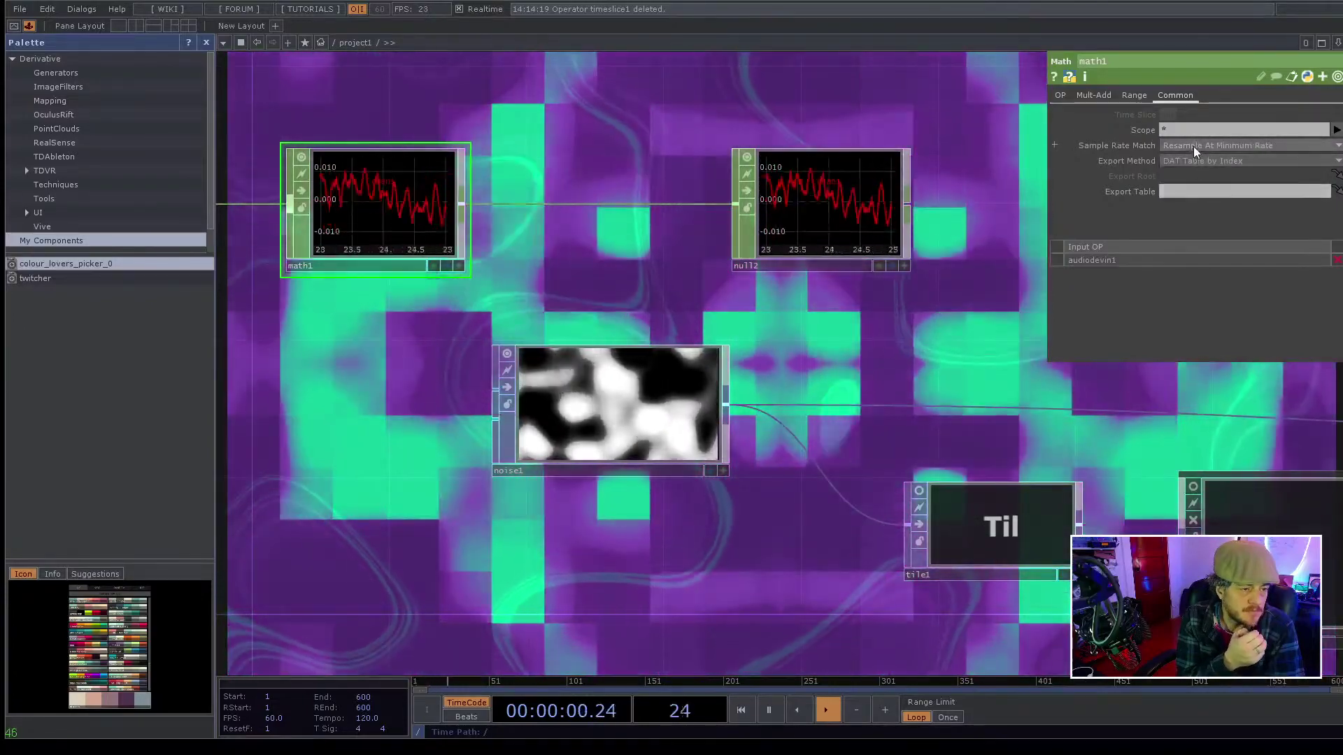
pyautogui.click(1193, 146)
pyautogui.click(1195, 195)
pyautogui.click(1193, 145)
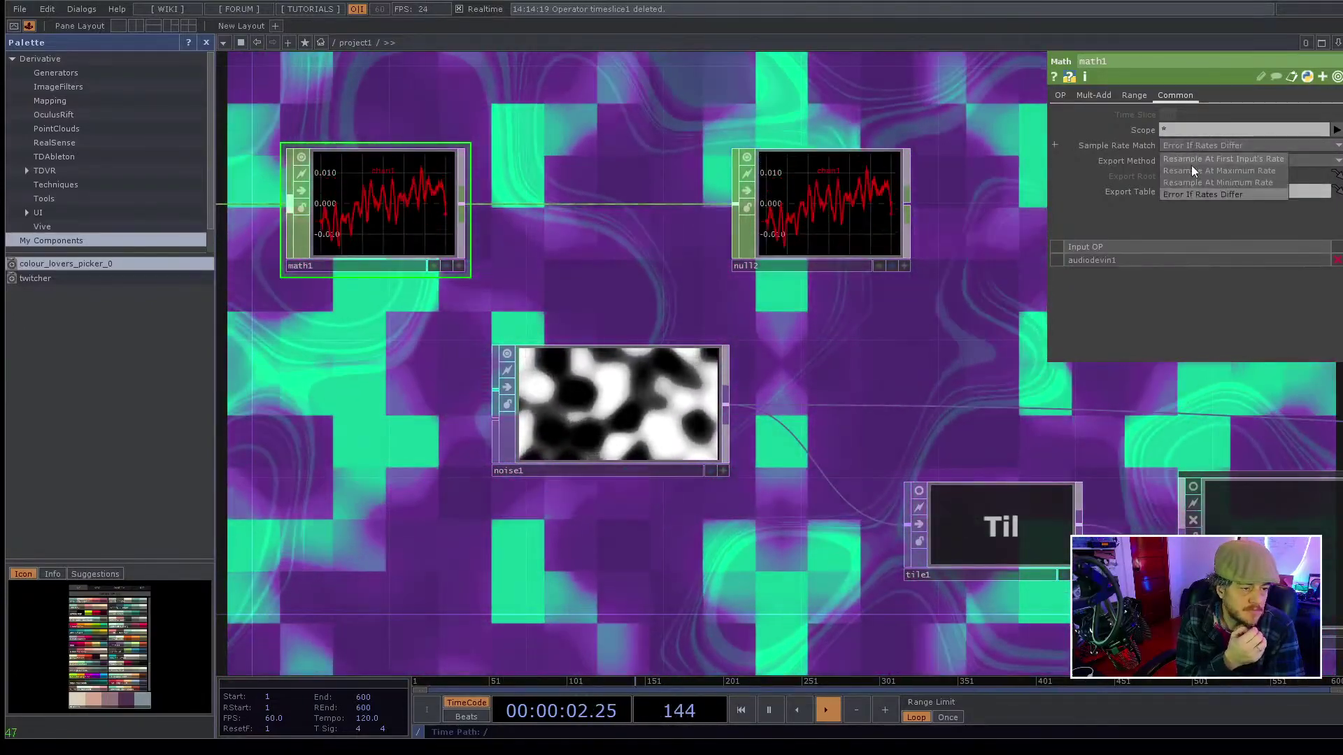
pyautogui.click(1192, 170)
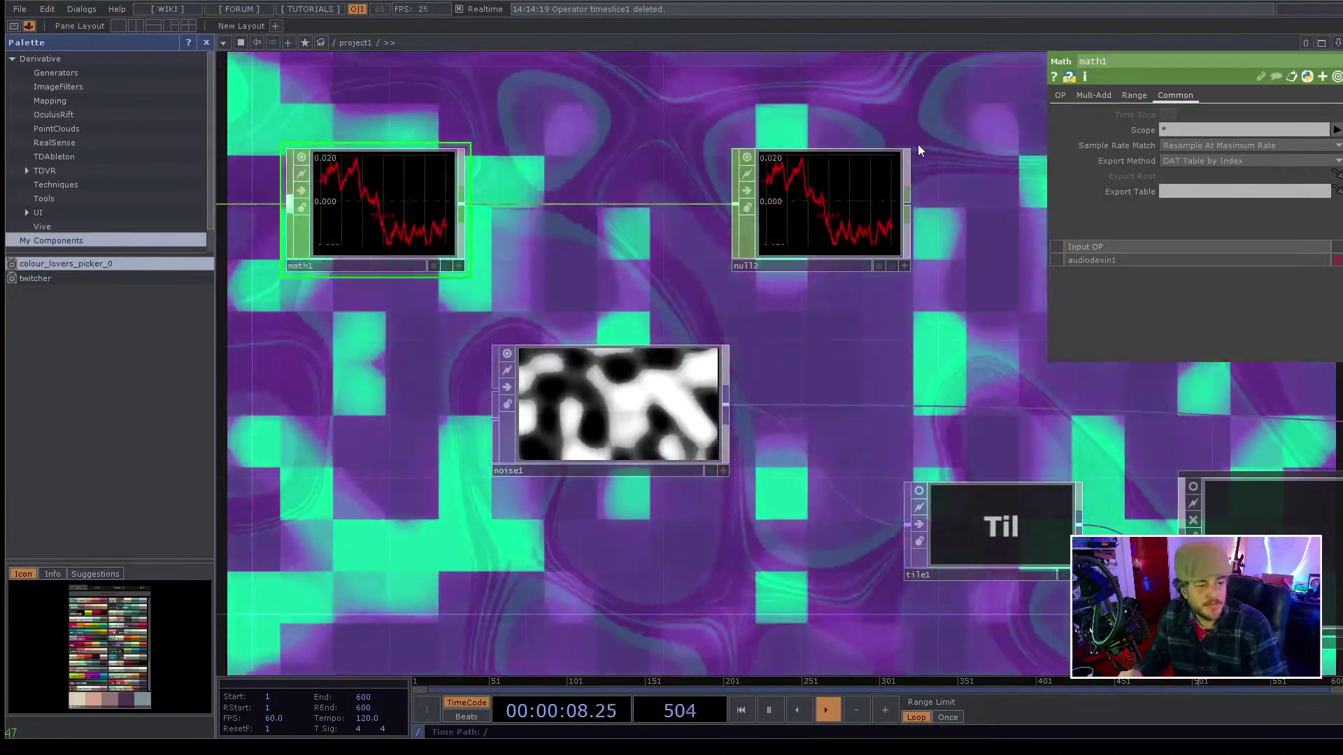
# - Add an Audio Spectrum CHOP below audiodevin1, feed it from audiodevin1, and wire its output into math1
pyautogui.scroll(-1, 568, 128)
pyautogui.scroll(-3, 568, 129)
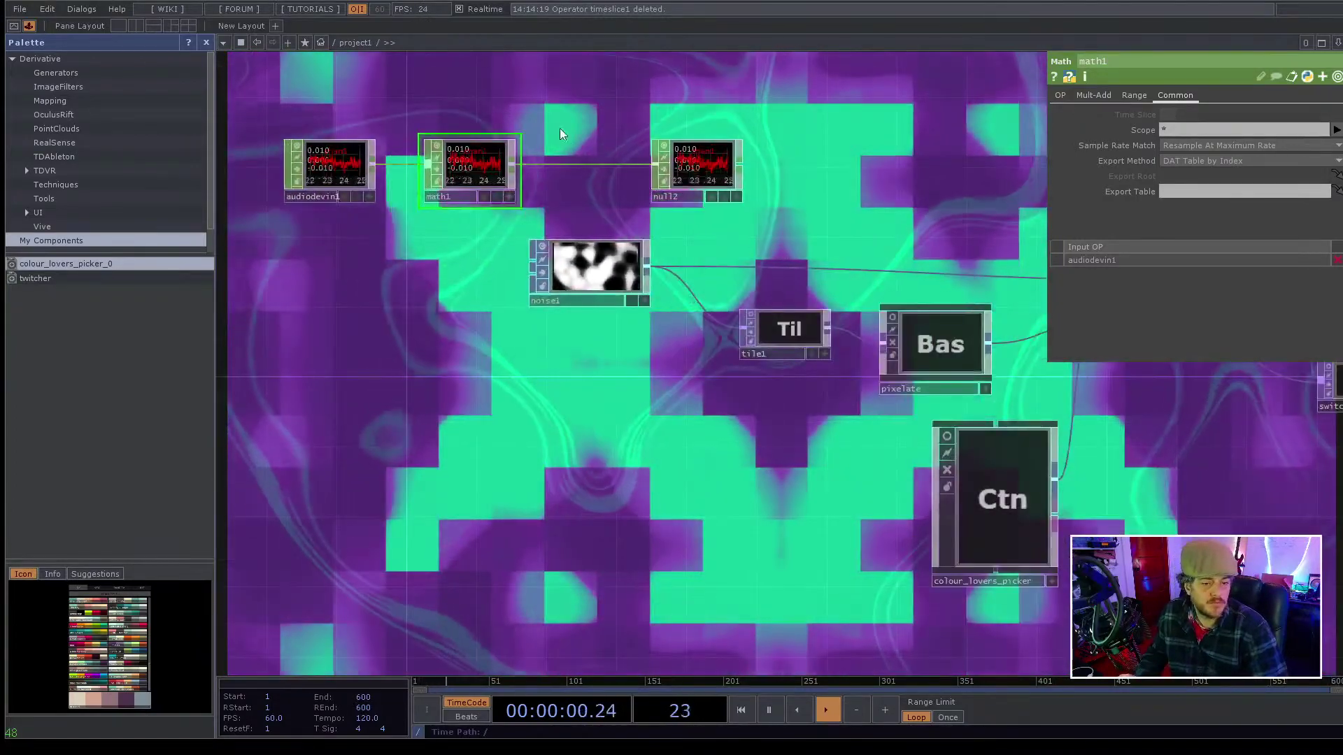
pyautogui.scroll(1, 630, 187)
pyautogui.scroll(3, 631, 182)
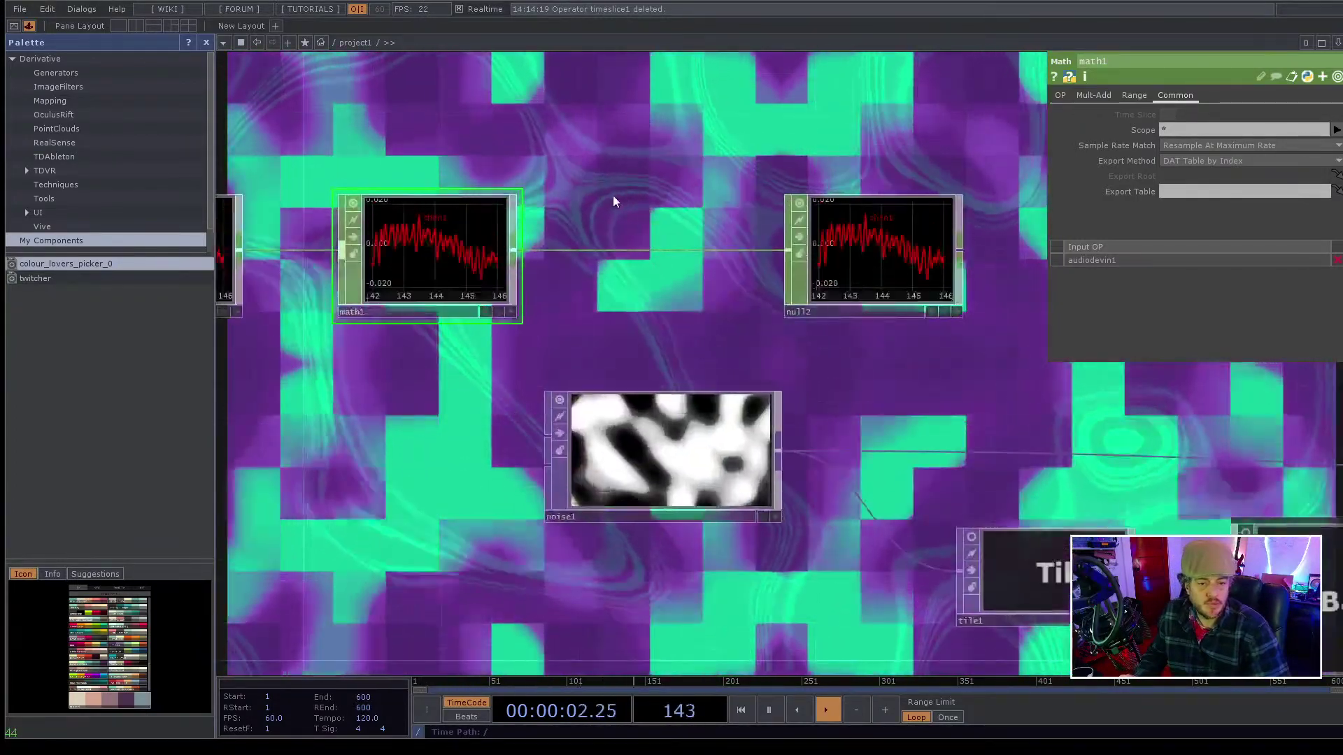
pyautogui.moveTo(674, 201); pyautogui.dragTo(835, 182)
pyautogui.scroll(-2, 835, 182)
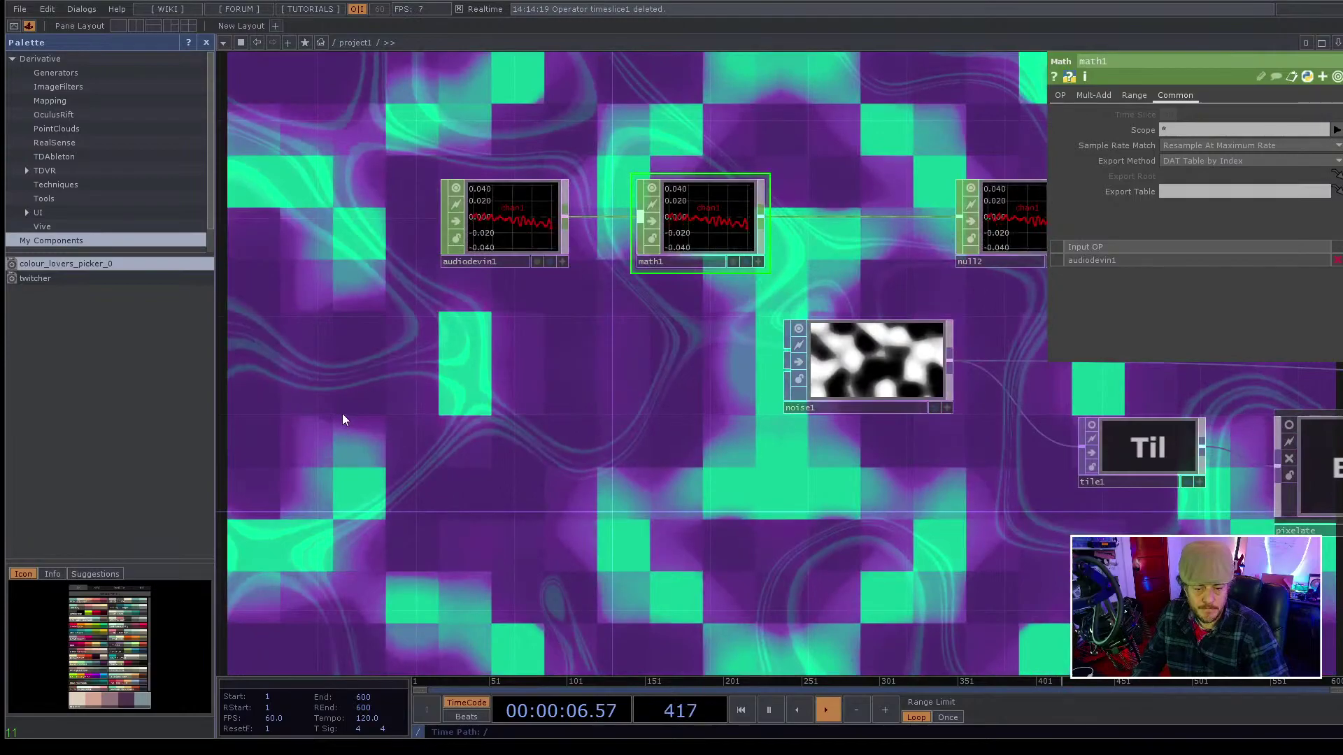
pyautogui.click(342, 410)
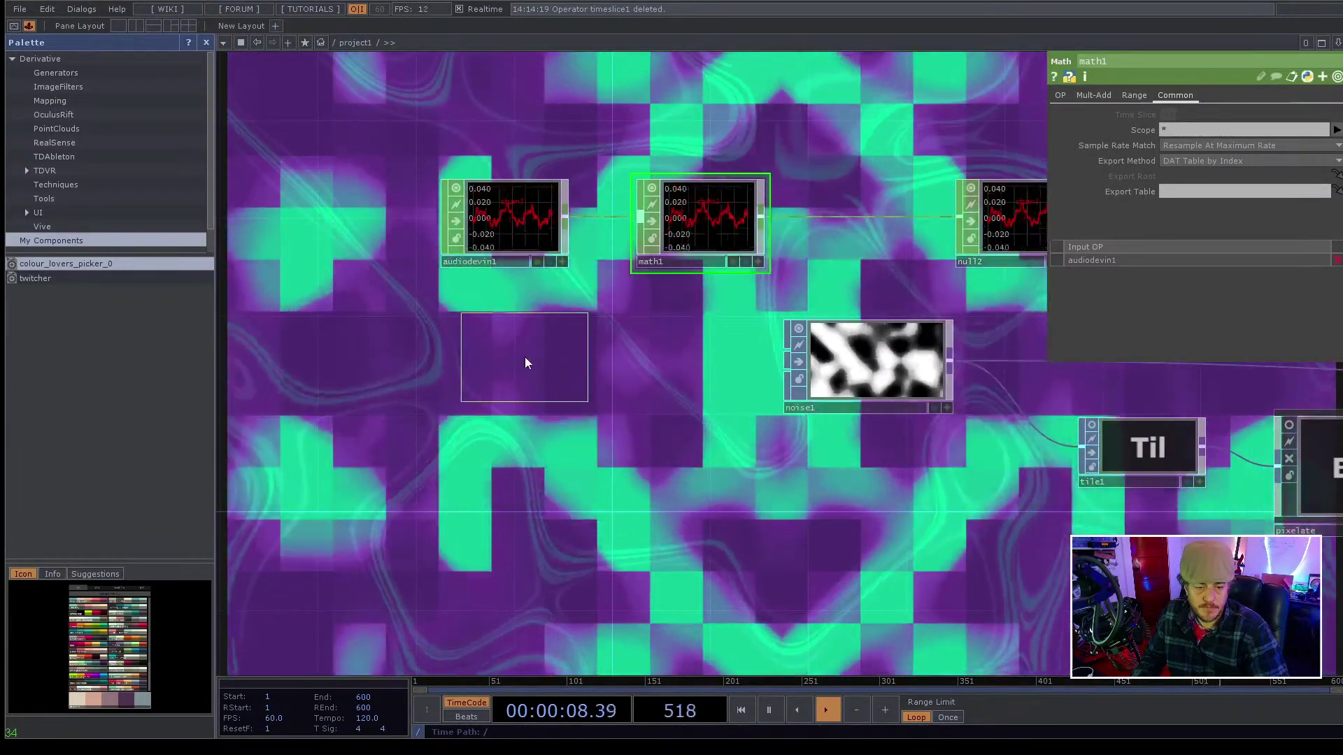
pyautogui.click(533, 386)
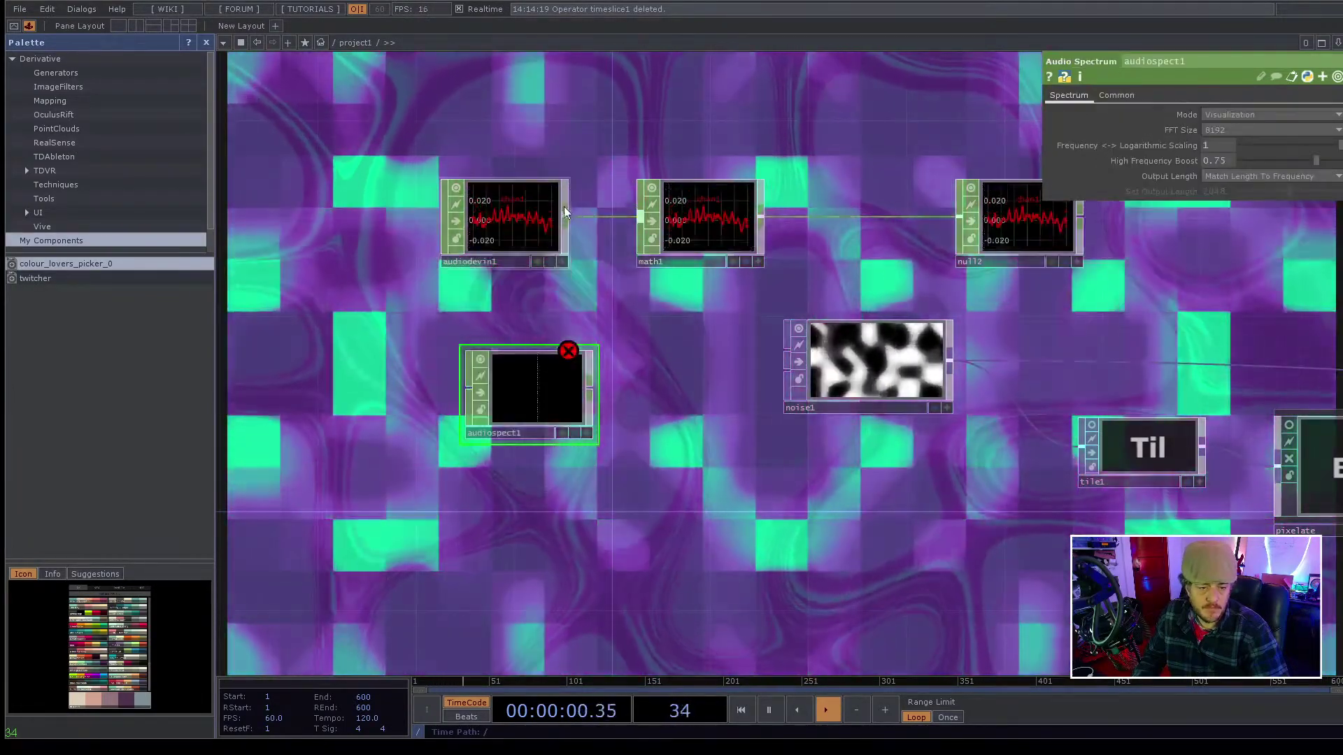
pyautogui.moveTo(565, 221); pyautogui.dragTo(458, 400)
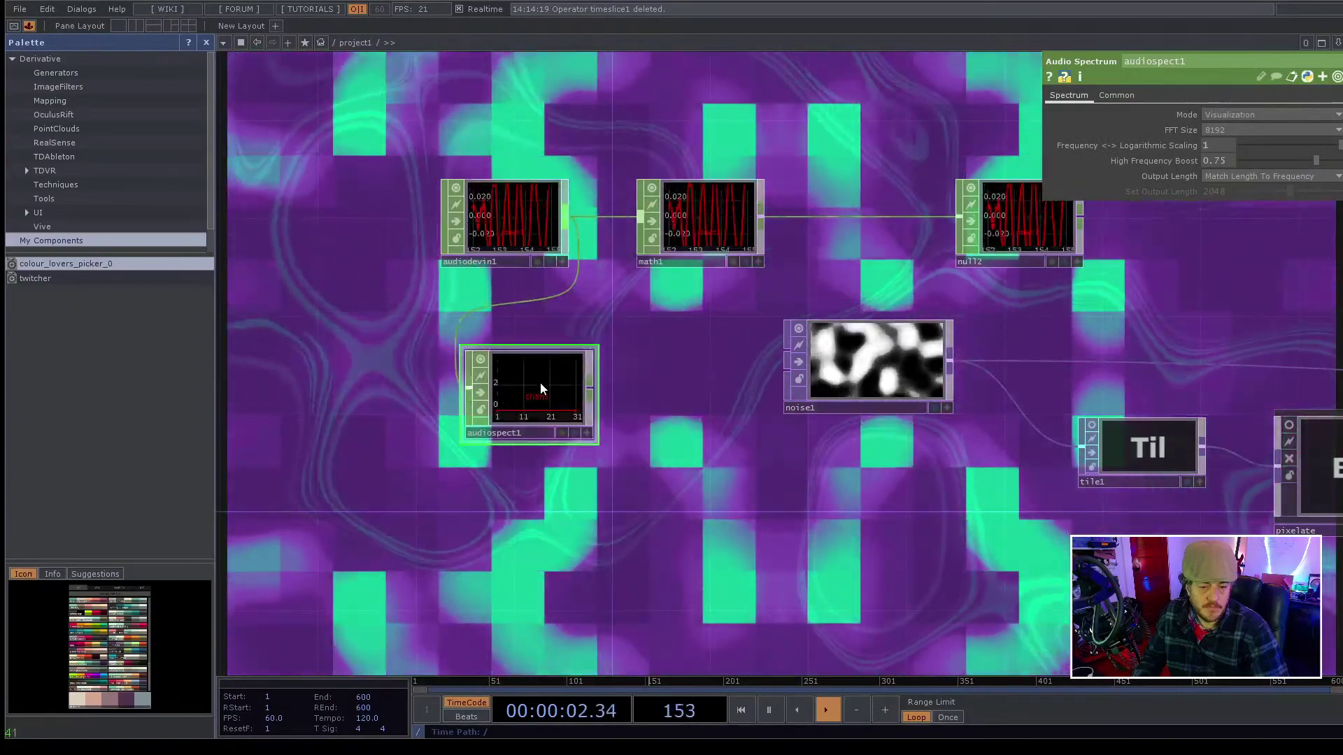
pyautogui.moveTo(546, 395); pyautogui.dragTo(637, 276)
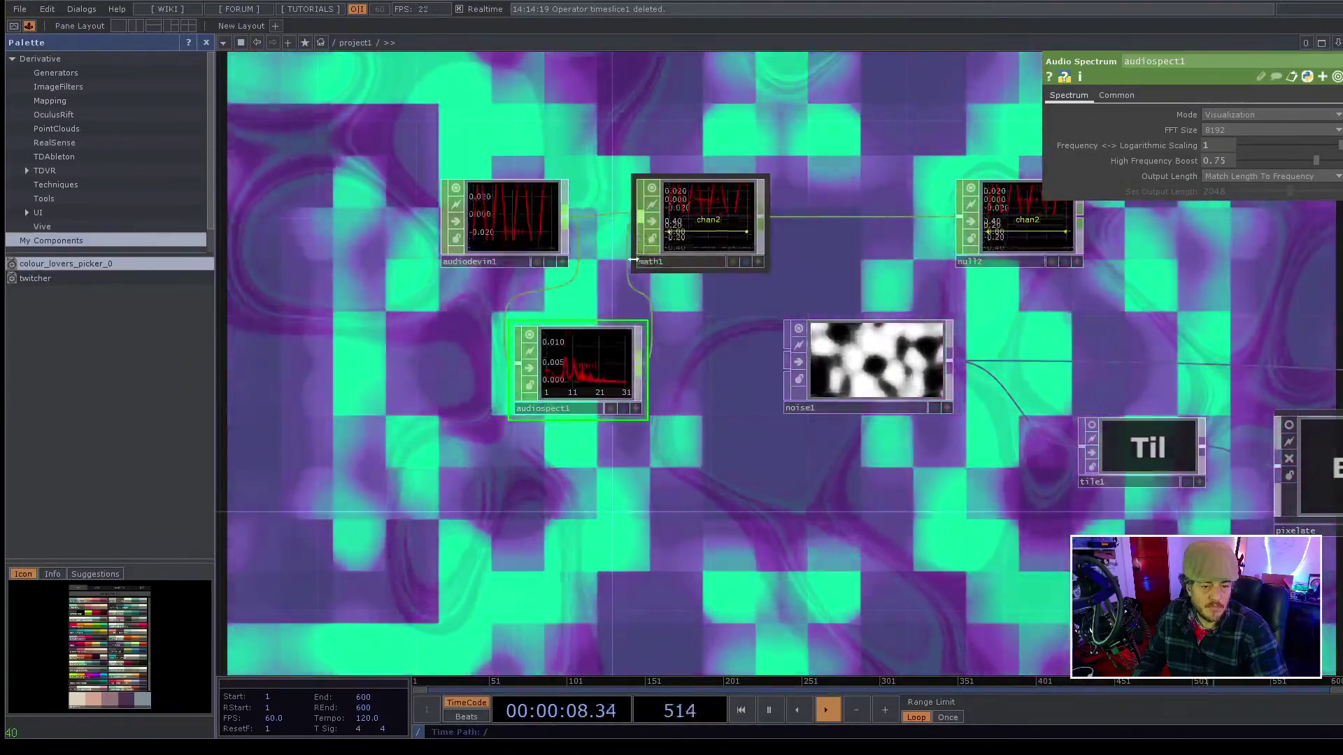
# - Disconnect audiodevin1's direct wire to math1 and place audiodevin1 just before audiospect1
pyautogui.rightClick(611, 216)
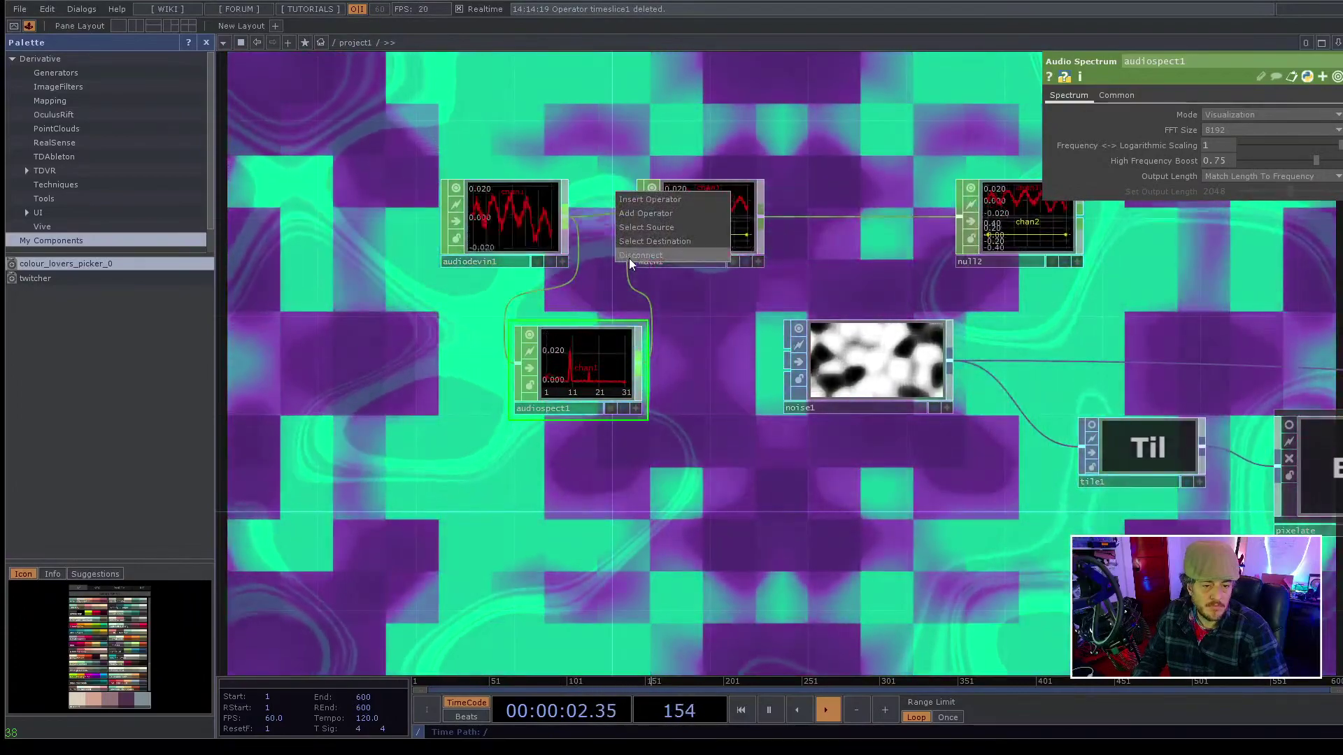
pyautogui.click(630, 250)
pyautogui.moveTo(518, 255); pyautogui.dragTo(445, 400)
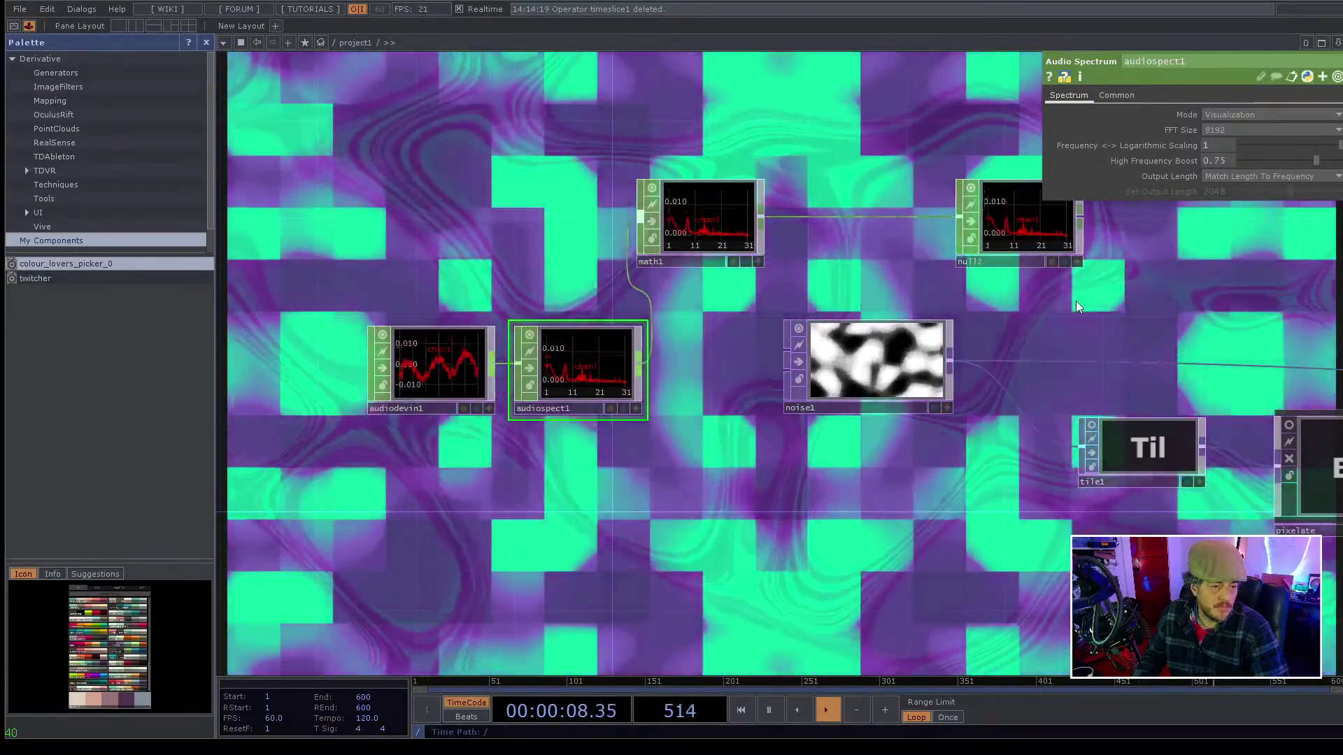
# - Examine null2's Null and Common parameters and its spectrum graph
pyautogui.moveTo(1022, 303); pyautogui.dragTo(868, 313)
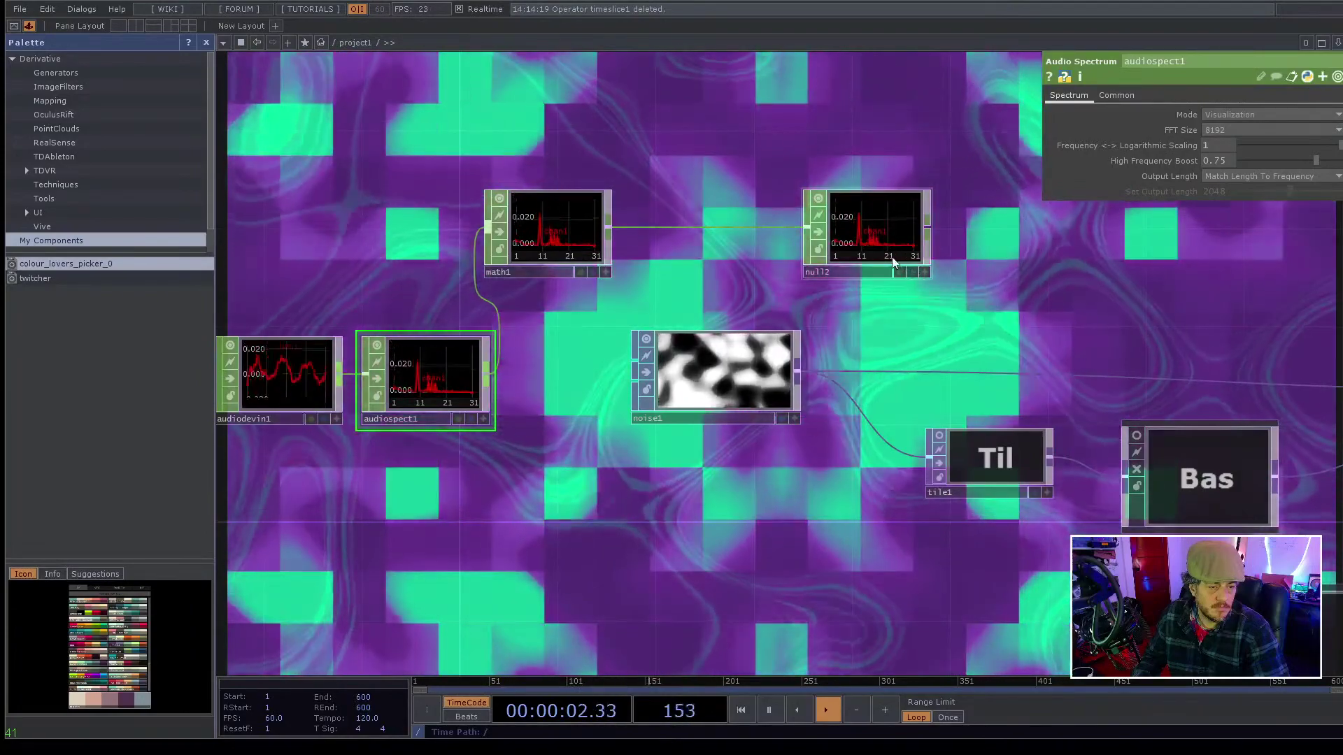
pyautogui.click(876, 238)
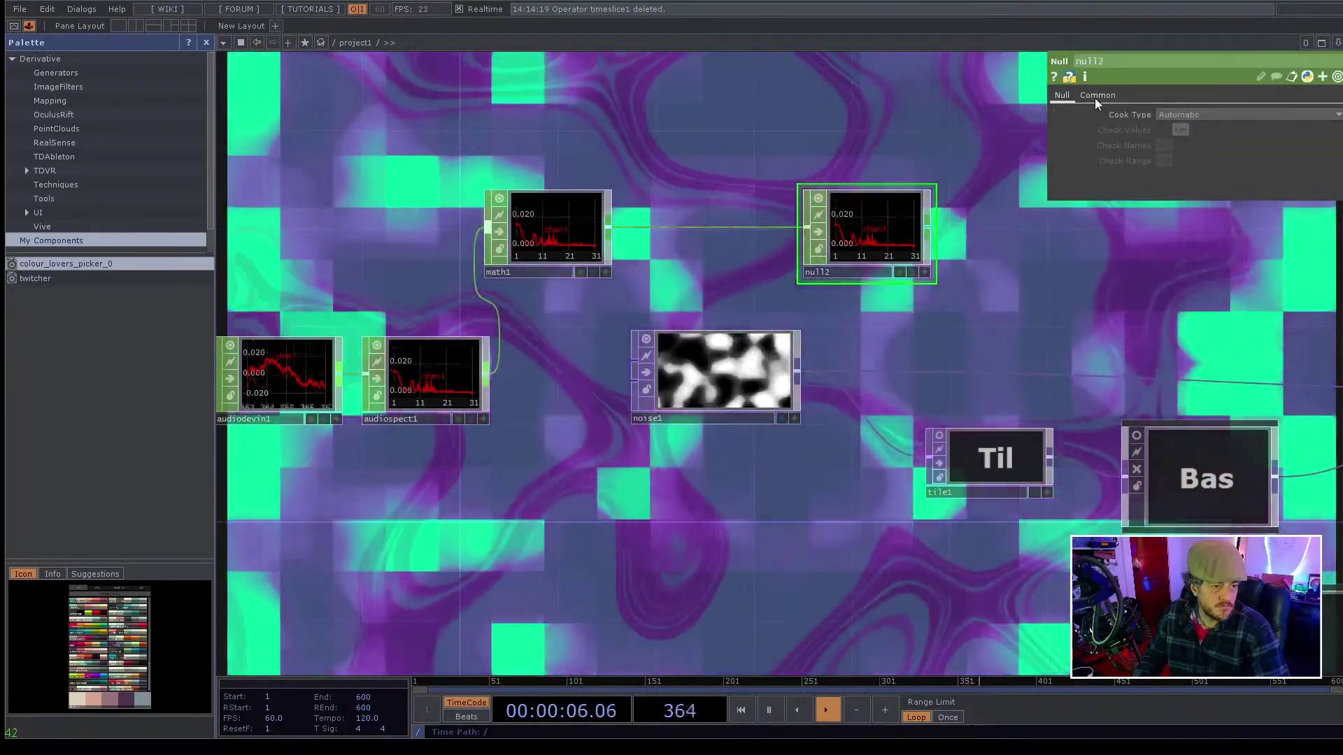
pyautogui.click(1094, 97)
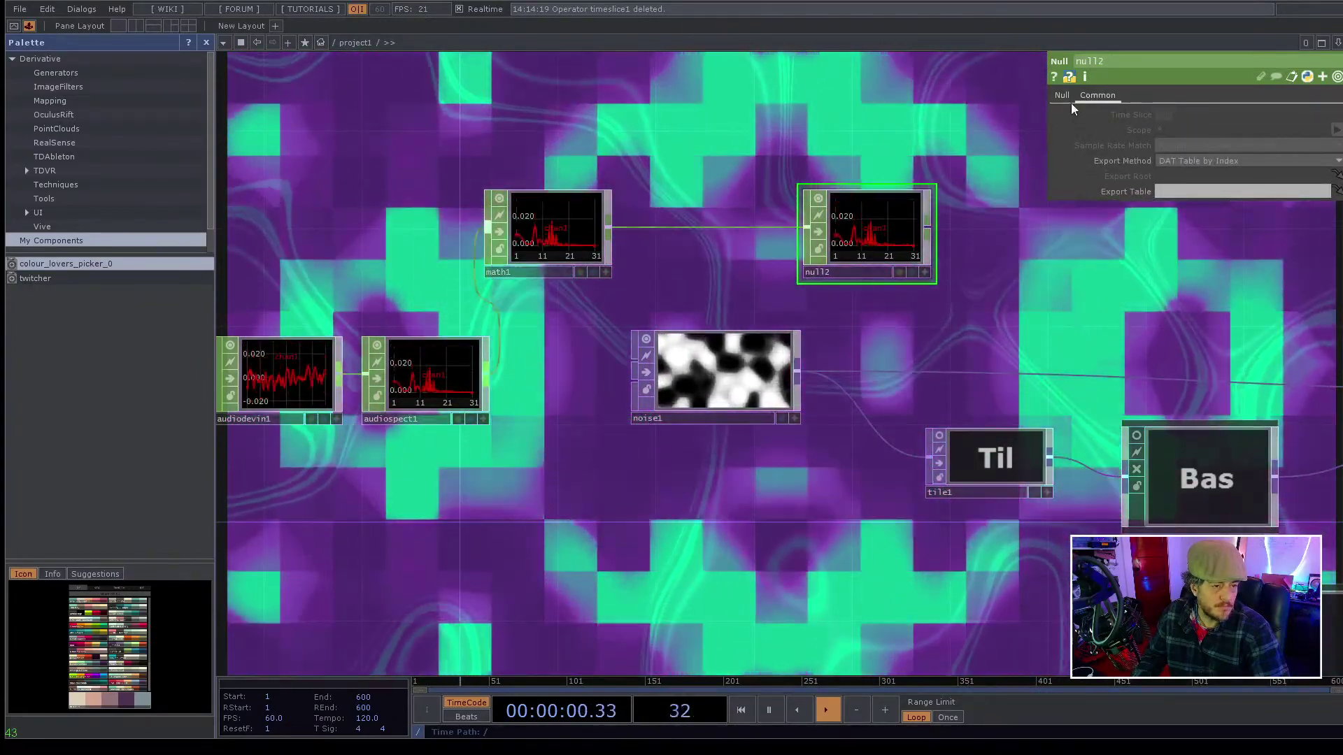
pyautogui.scroll(3, 937, 233)
pyautogui.scroll(-1, 920, 258)
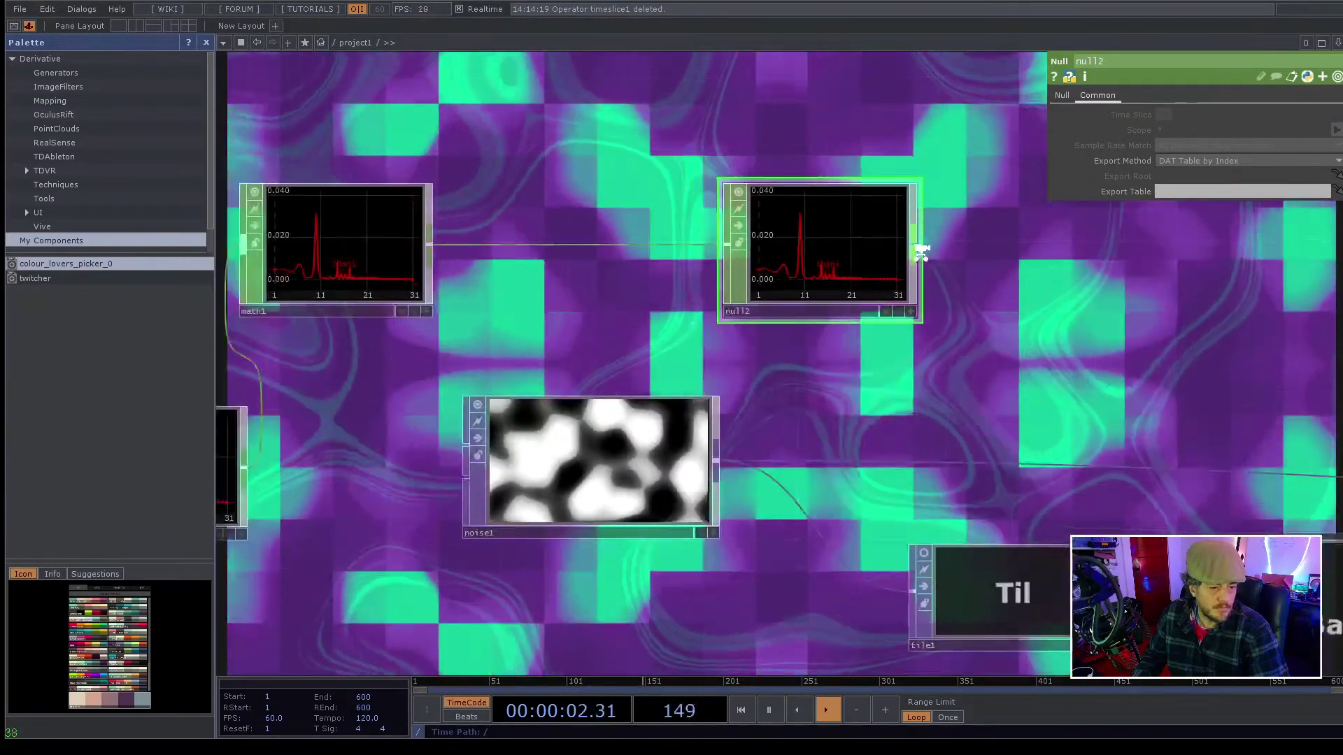
pyautogui.scroll(2, 920, 257)
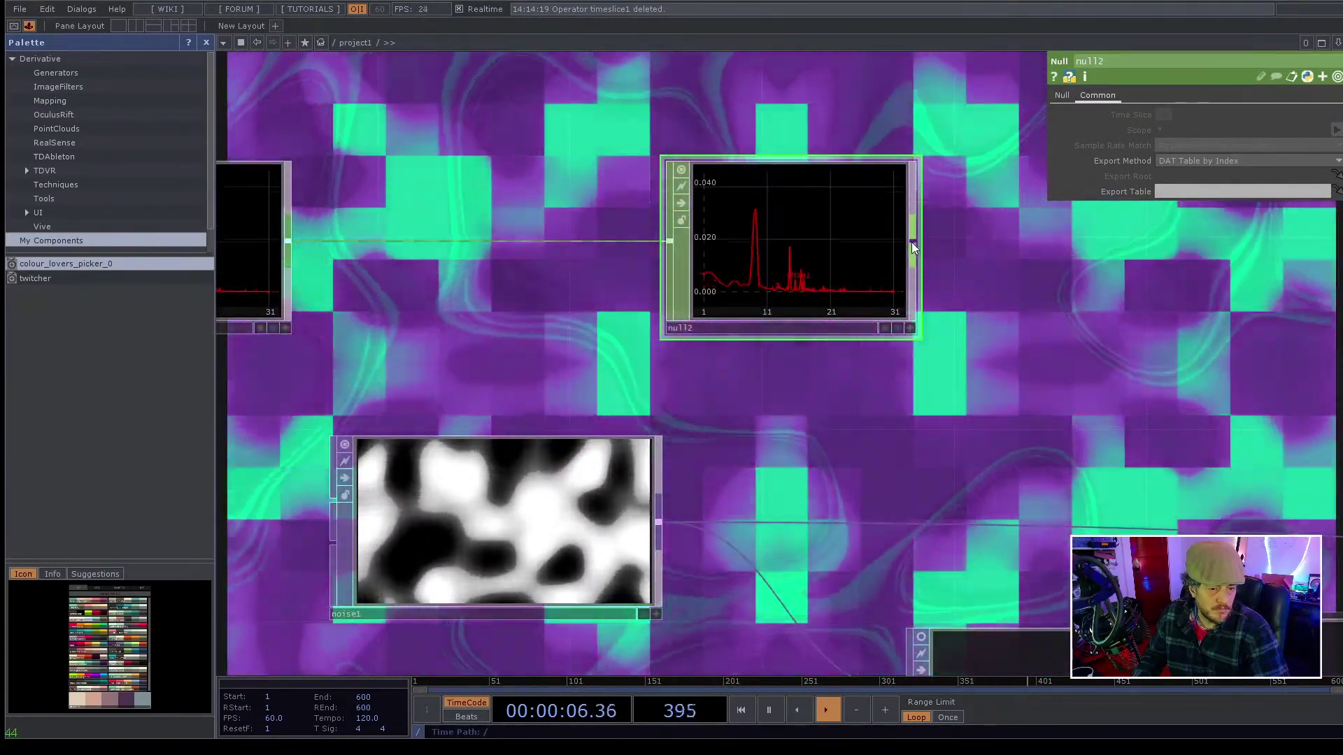
pyautogui.scroll(-4, 911, 244)
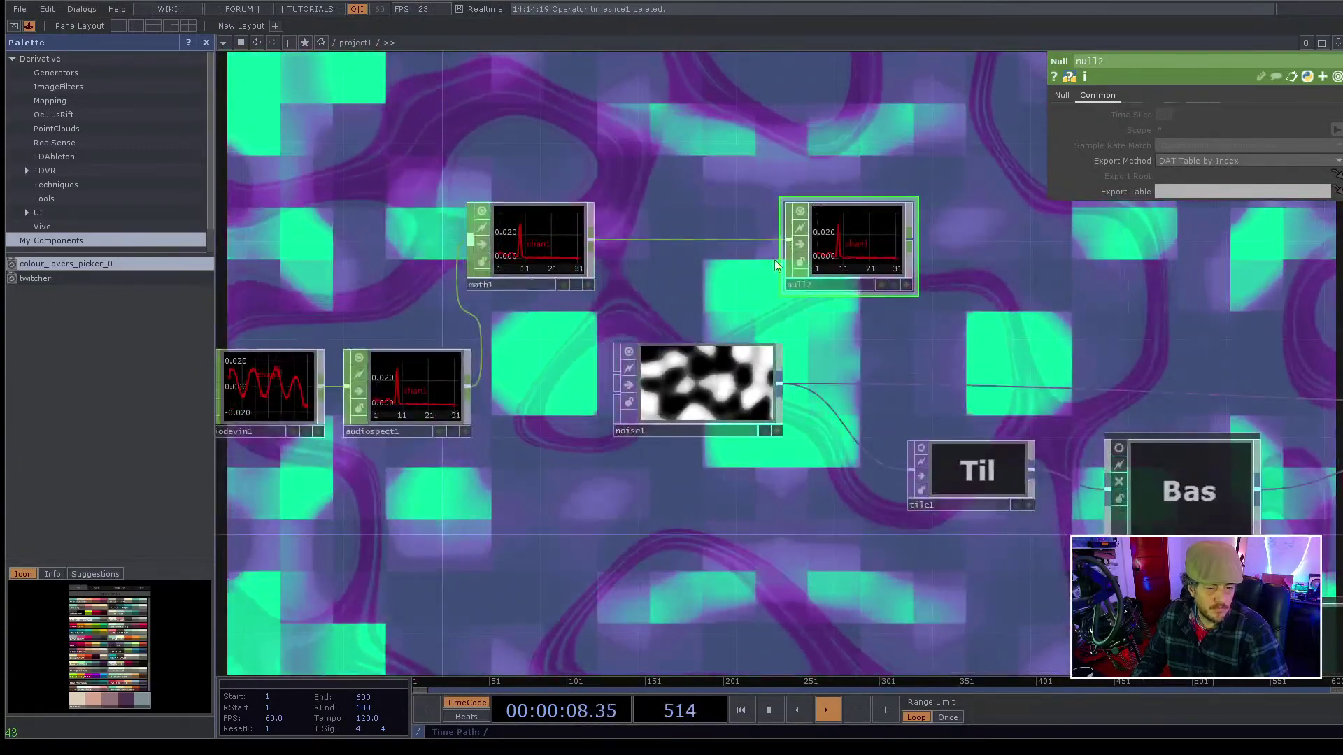
pyautogui.scroll(-4, 461, 313)
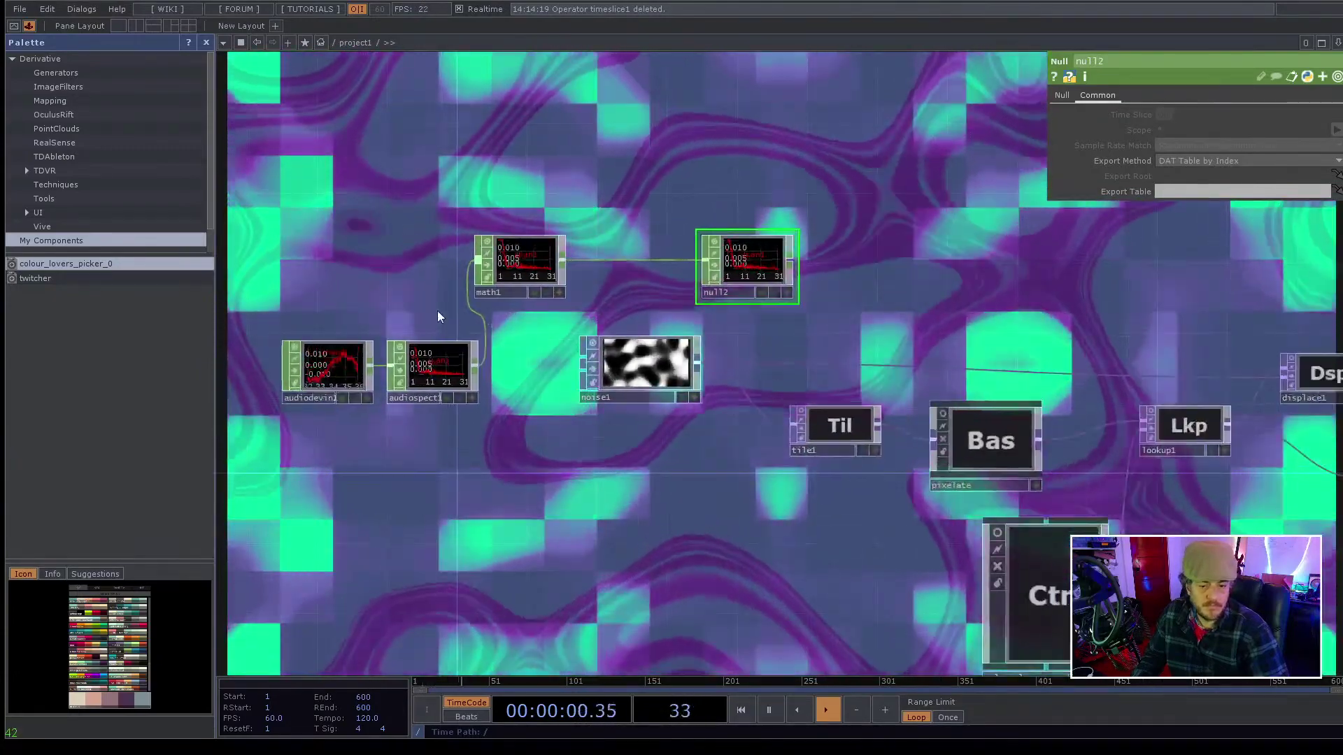
# - Line up audiodevin1, audiospect1, math1 and null2 in one row above noise1
pyautogui.moveTo(358, 303); pyautogui.dragTo(441, 326)
pyautogui.moveTo(399, 321); pyautogui.dragTo(549, 419, button='right')
pyautogui.moveTo(531, 377); pyautogui.dragTo(506, 301)
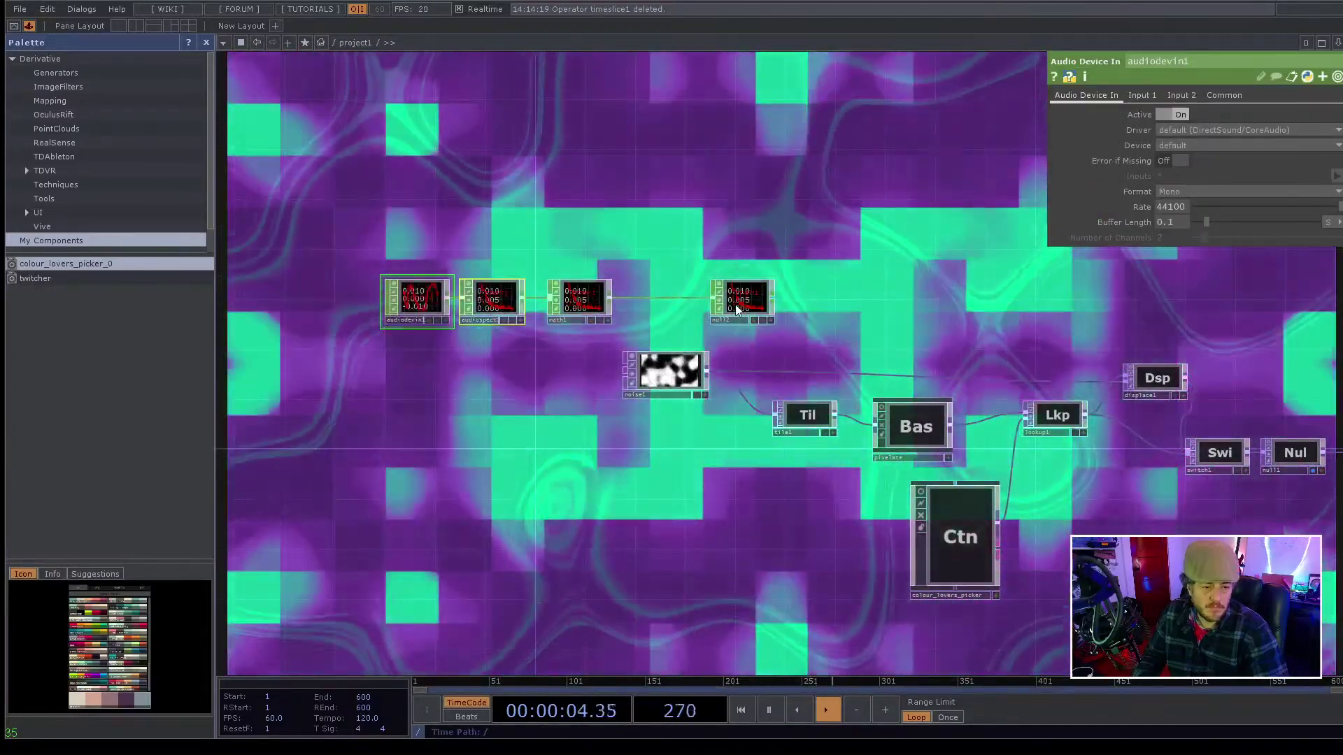
pyautogui.moveTo(735, 302); pyautogui.dragTo(647, 302)
# - Add a Constant CHOP after null2, fed by null2's output
pyautogui.scroll(6, 544, 330)
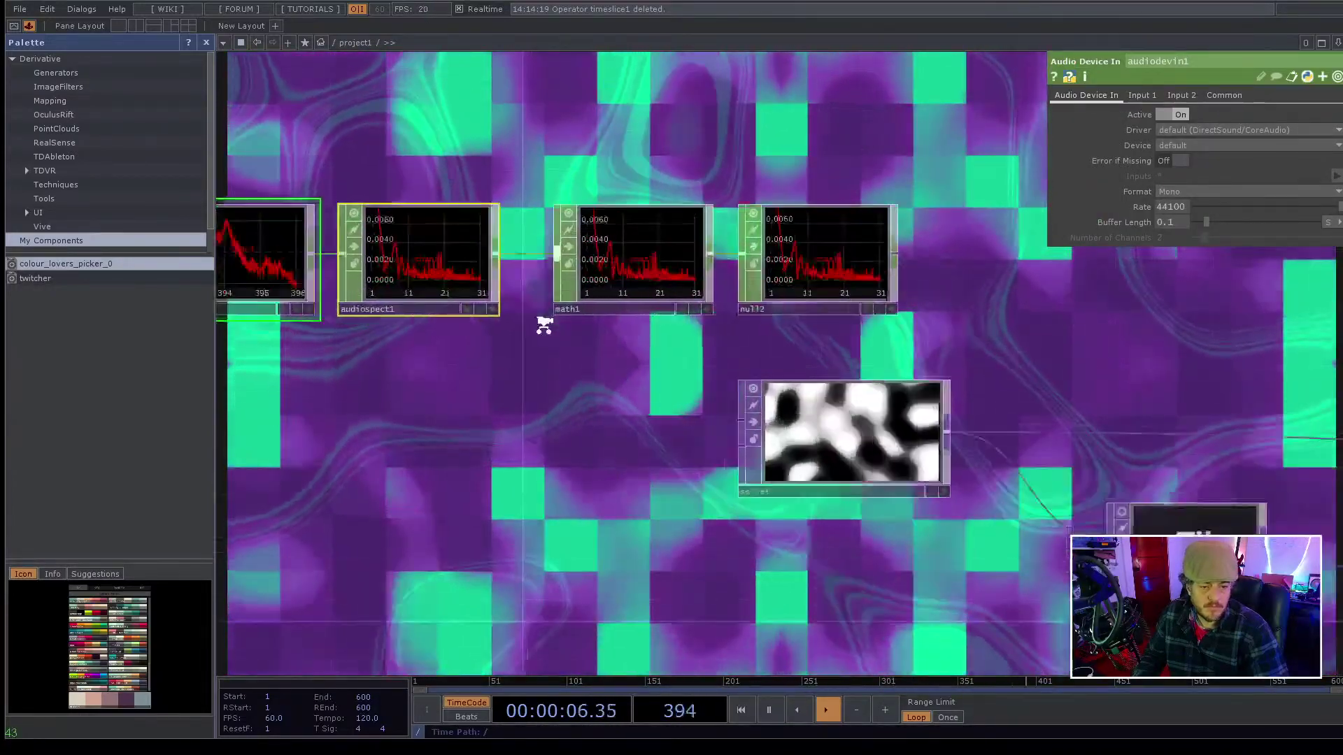
pyautogui.moveTo(547, 338); pyautogui.dragTo(727, 440)
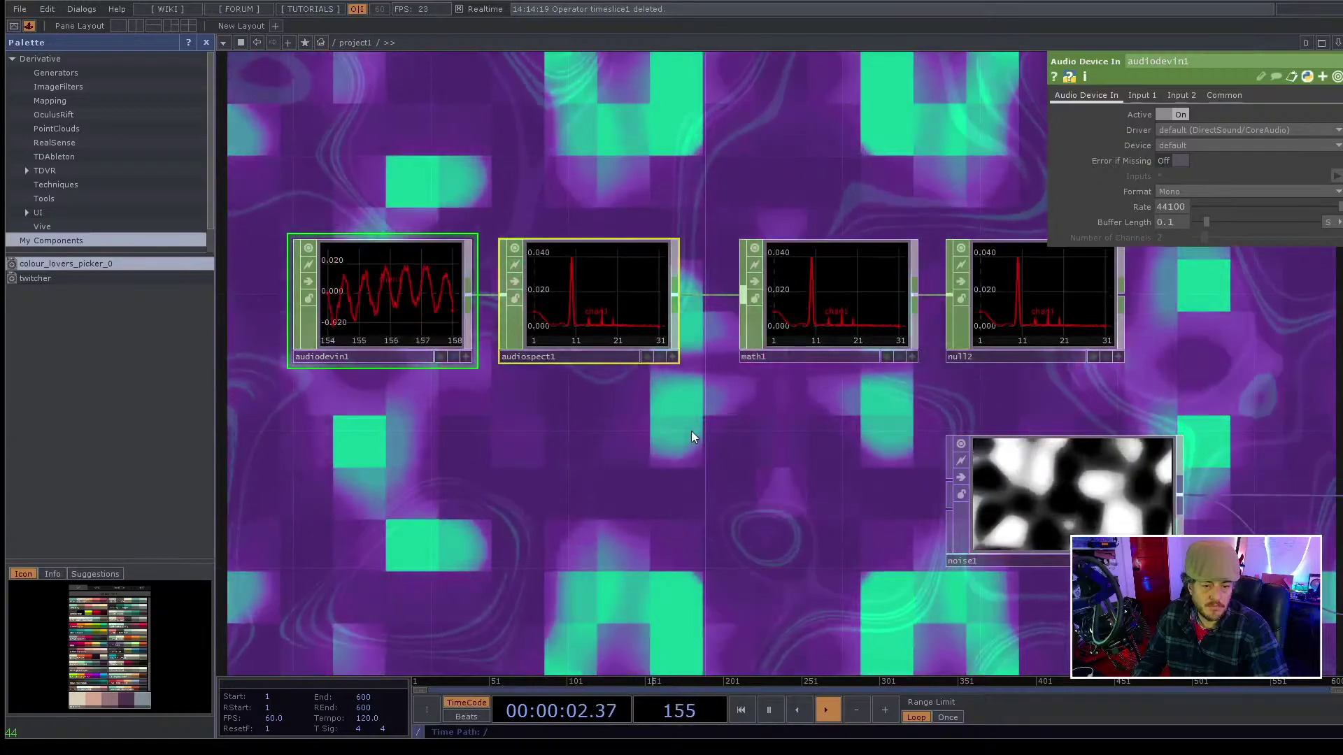
pyautogui.moveTo(691, 431); pyautogui.dragTo(616, 439)
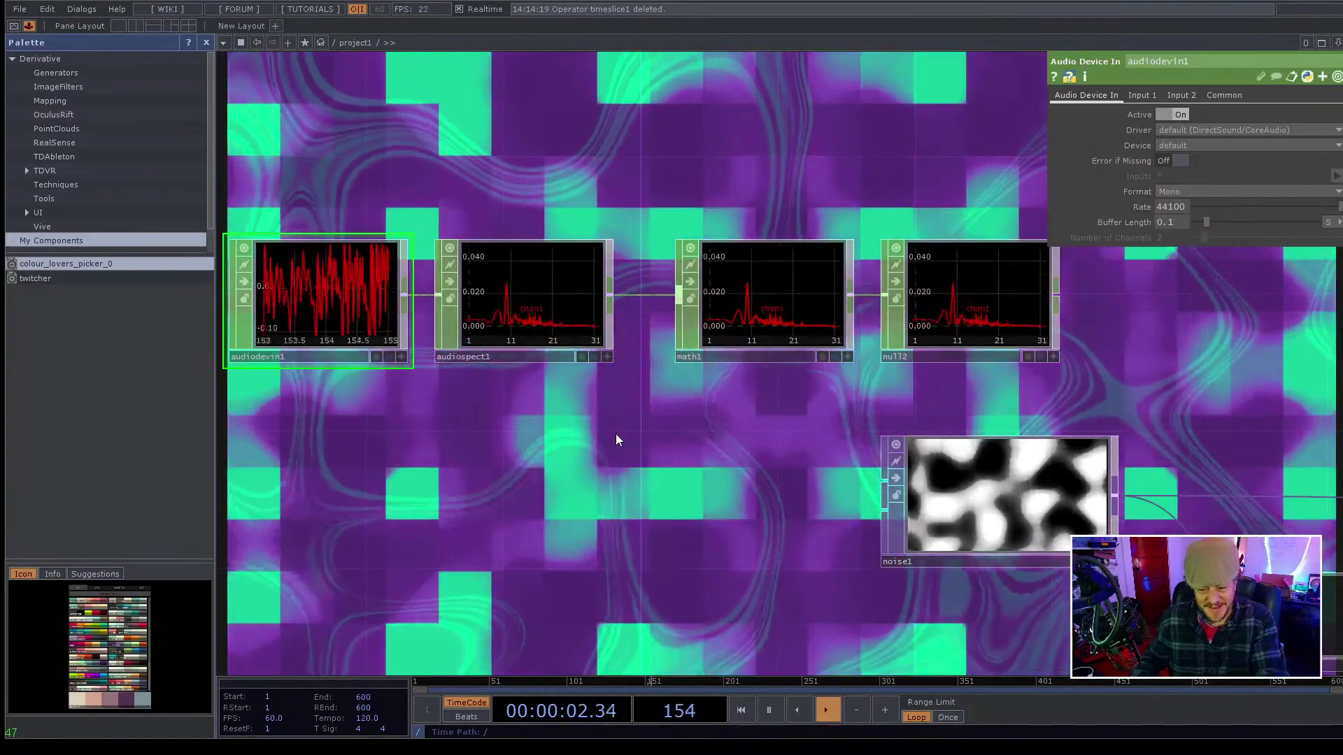
pyautogui.moveTo(614, 430); pyautogui.dragTo(475, 435)
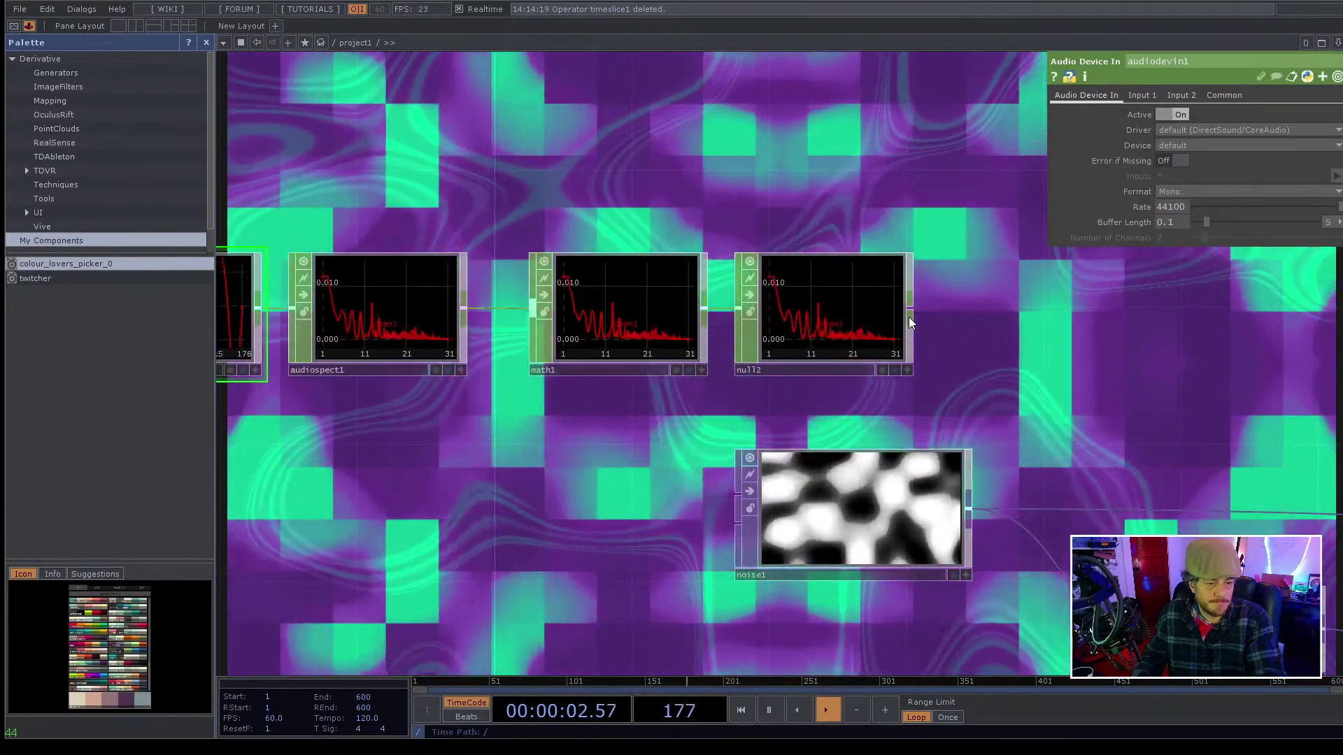
pyautogui.moveTo(909, 308); pyautogui.dragTo(1025, 313)
pyautogui.click(1025, 307)
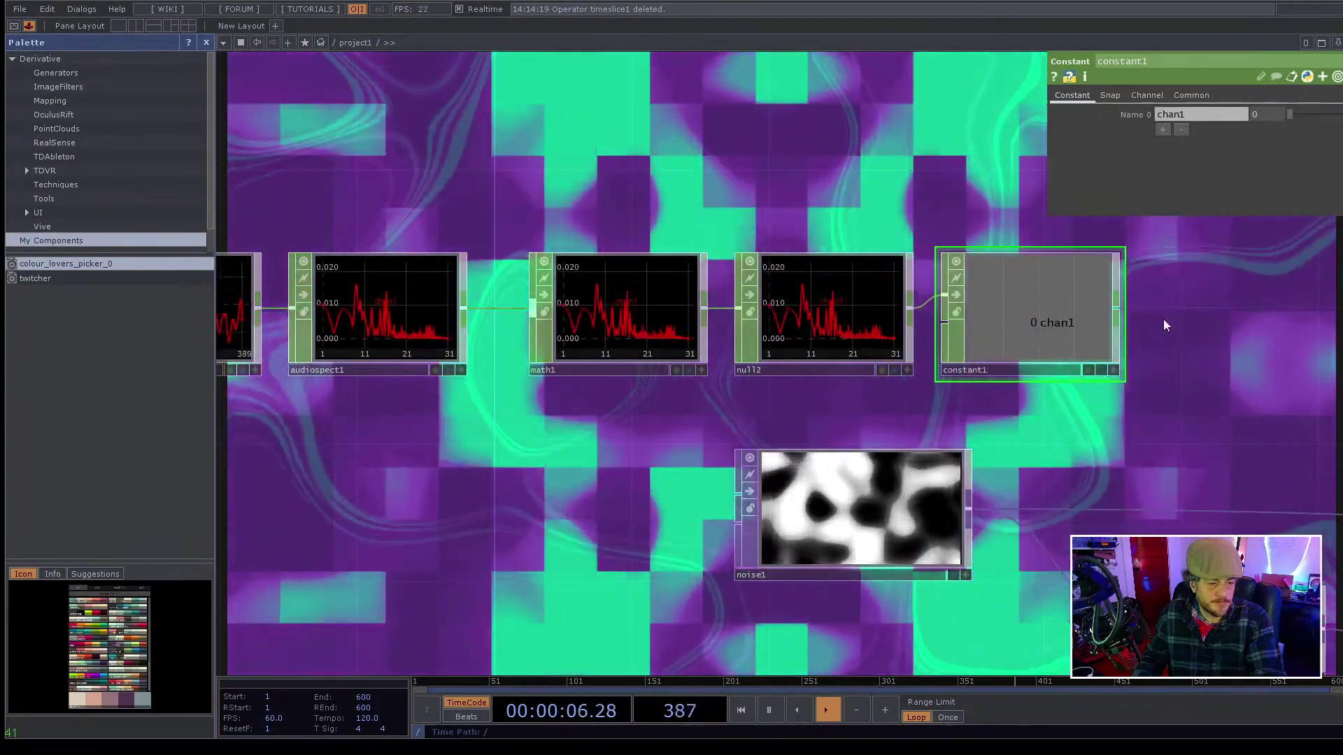
pyautogui.moveTo(1111, 319); pyautogui.dragTo(958, 327)
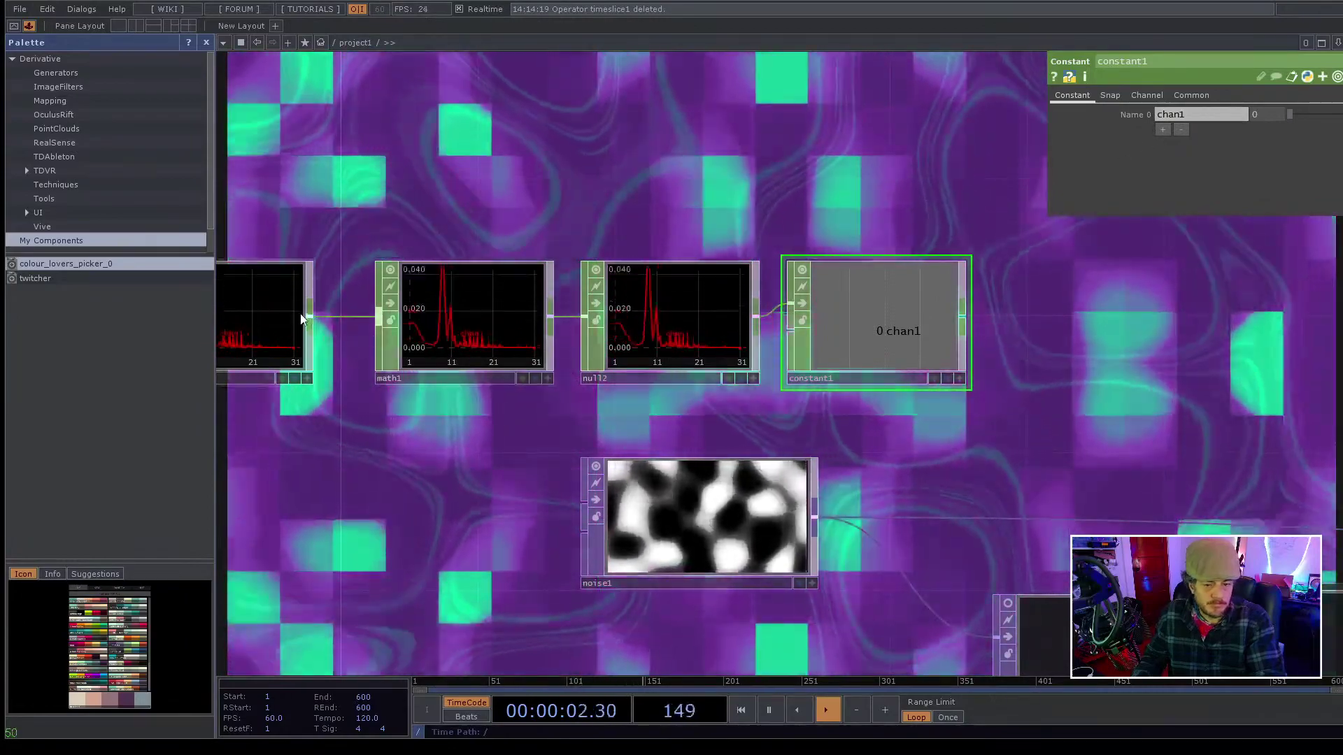
# - Show constant1's Channel parameters and wire null2's output into constant1's second input as well
pyautogui.moveTo(367, 394); pyautogui.dragTo(468, 350)
pyautogui.moveTo(492, 345)
pyautogui.mouseDown(button='middle')
pyautogui.moveTo(467, 349)
pyautogui.moveTo(490, 348)
pyautogui.mouseUp(button='middle')
pyautogui.scroll(3, 489, 343)
pyautogui.scroll(-3, 488, 344)
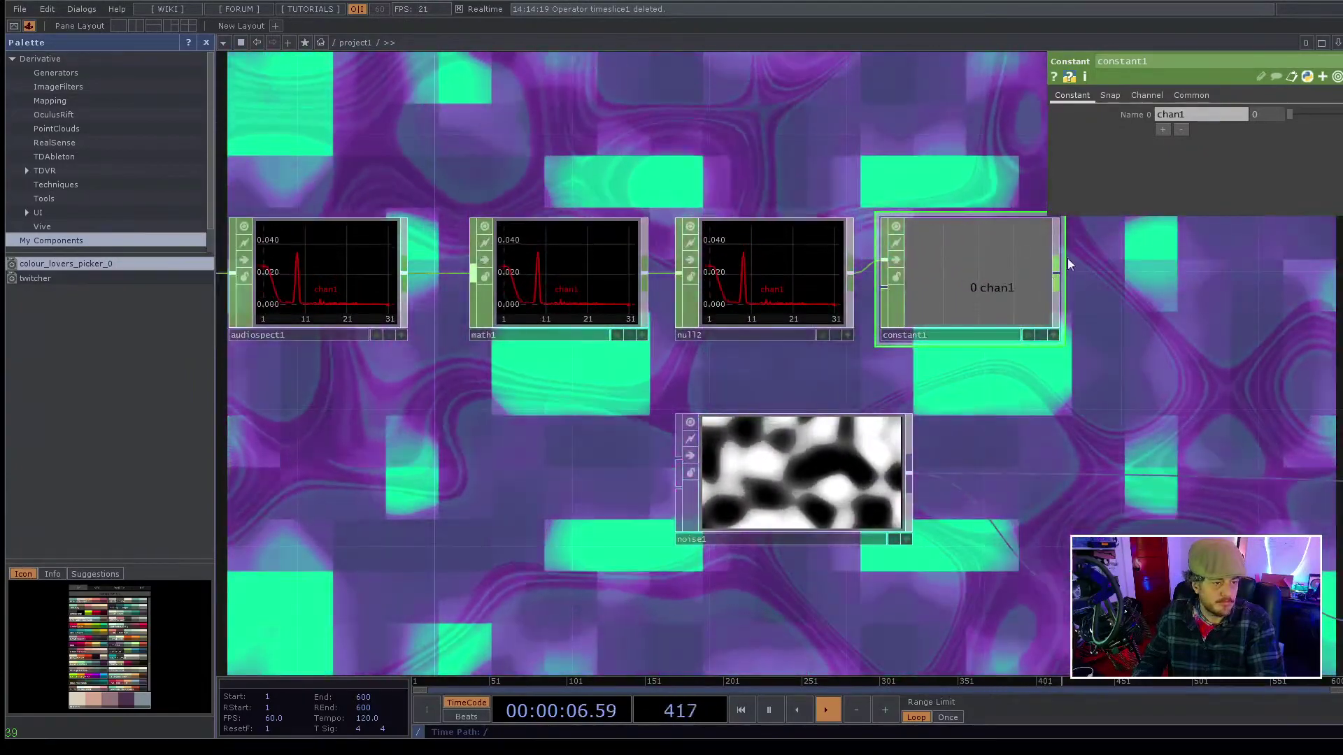
pyautogui.click(1119, 98)
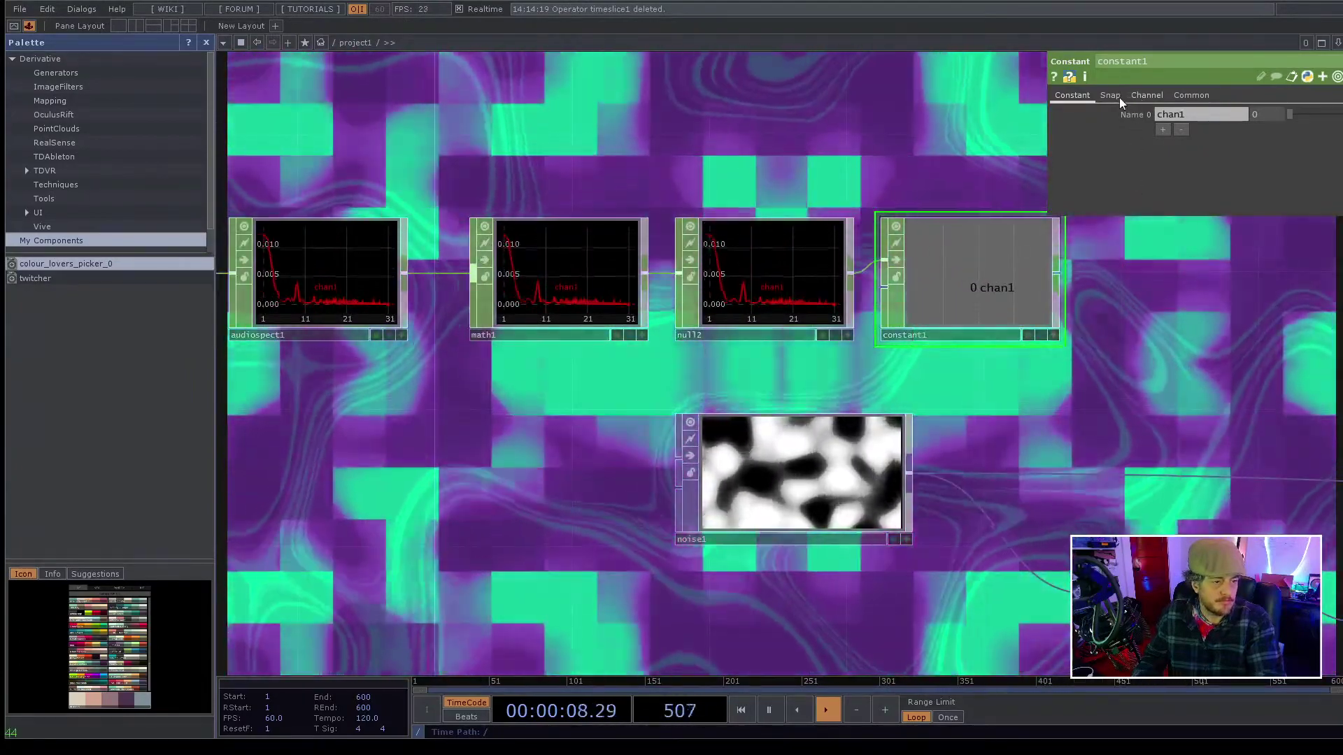
pyautogui.click(1144, 95)
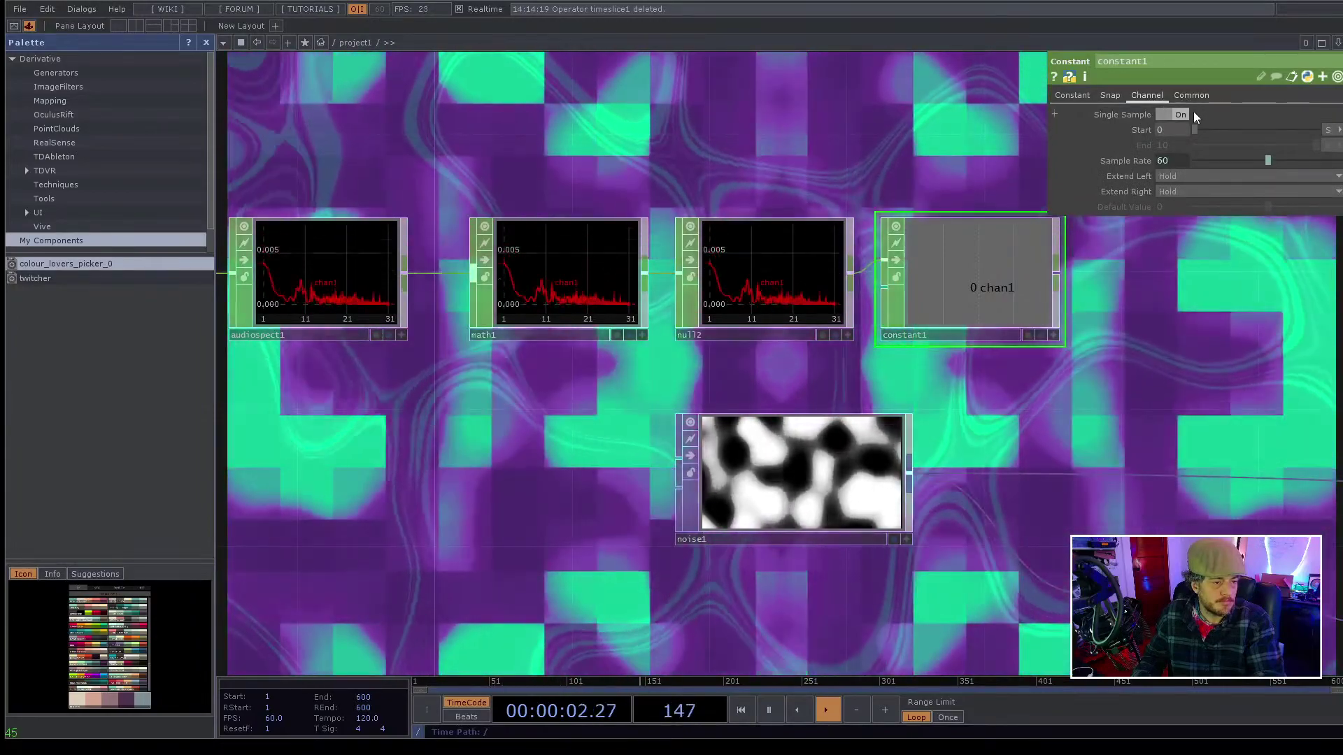
pyautogui.scroll(3, 1098, 261)
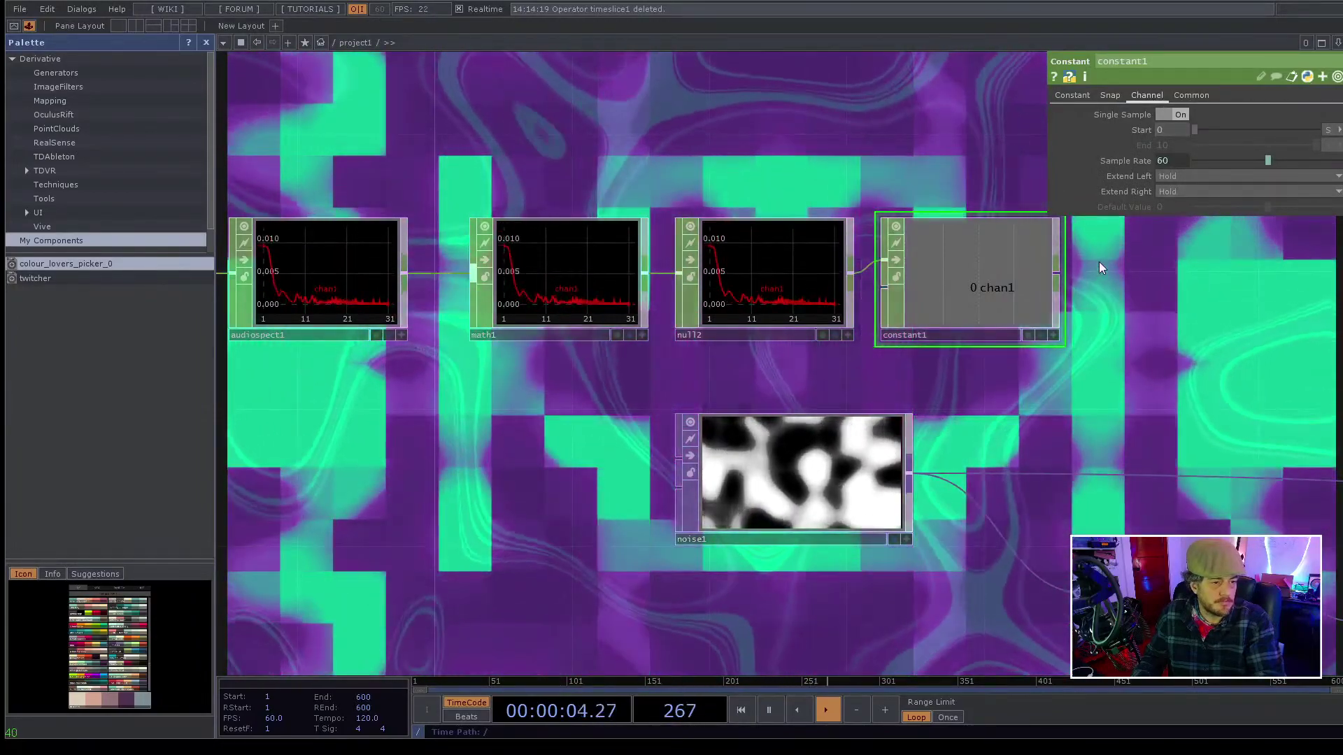
pyautogui.scroll(3, 1099, 262)
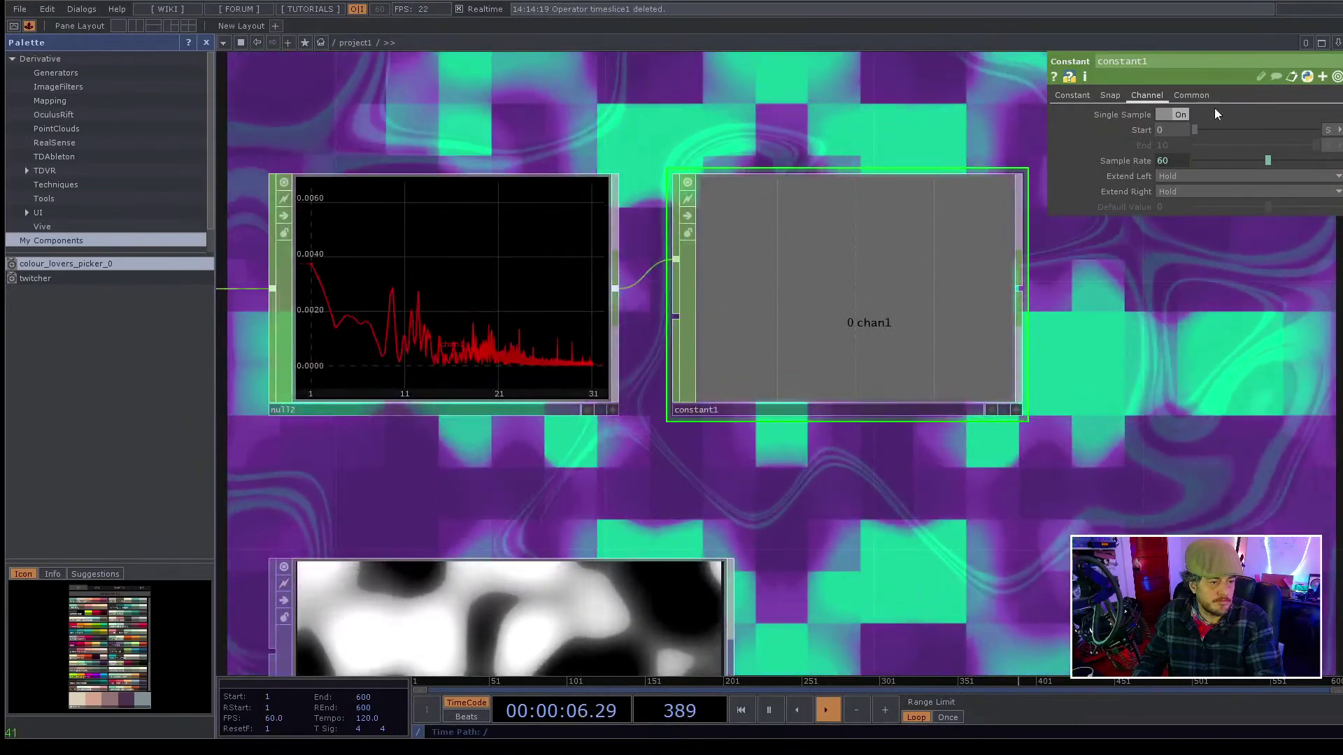
pyautogui.moveTo(1195, 127); pyautogui.dragTo(1116, 135)
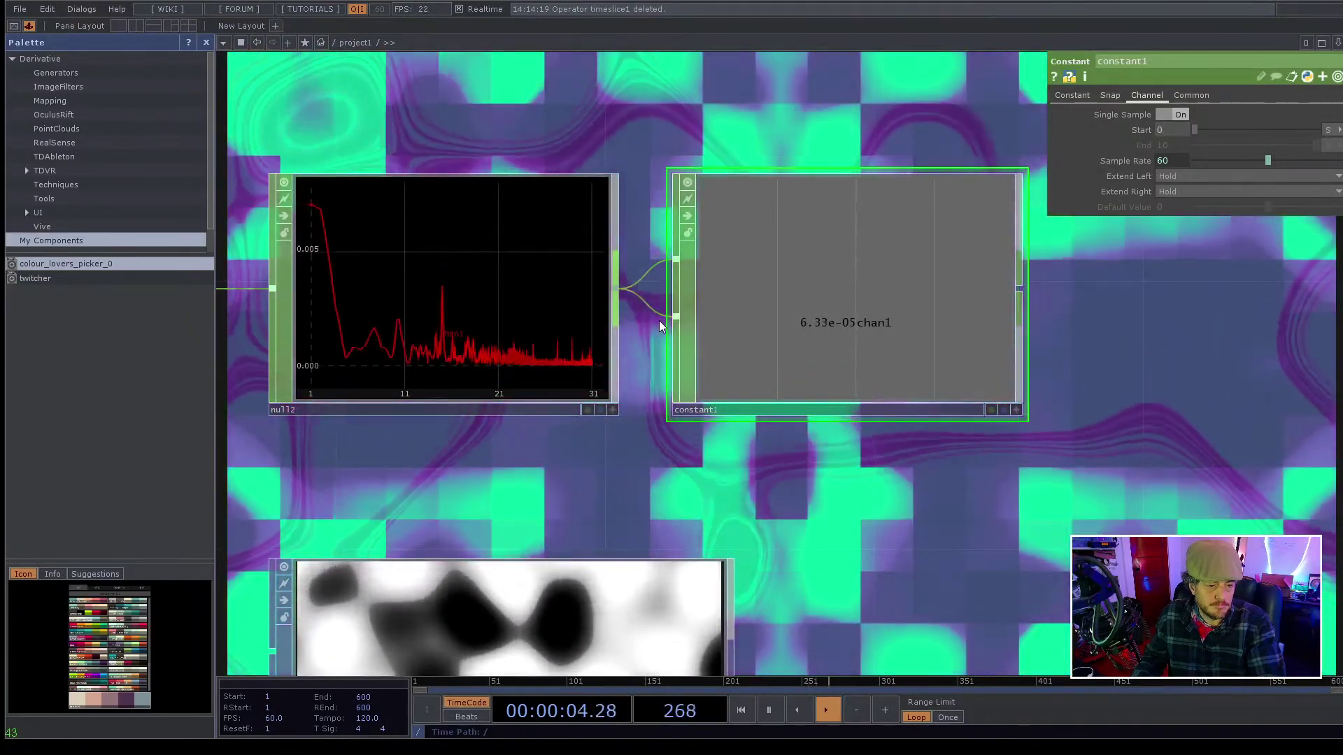
# - Try a Null CHOP on constant1's output, placed in line with the chain, and delete it
pyautogui.scroll(-3, 634, 343)
pyautogui.scroll(-1, 635, 341)
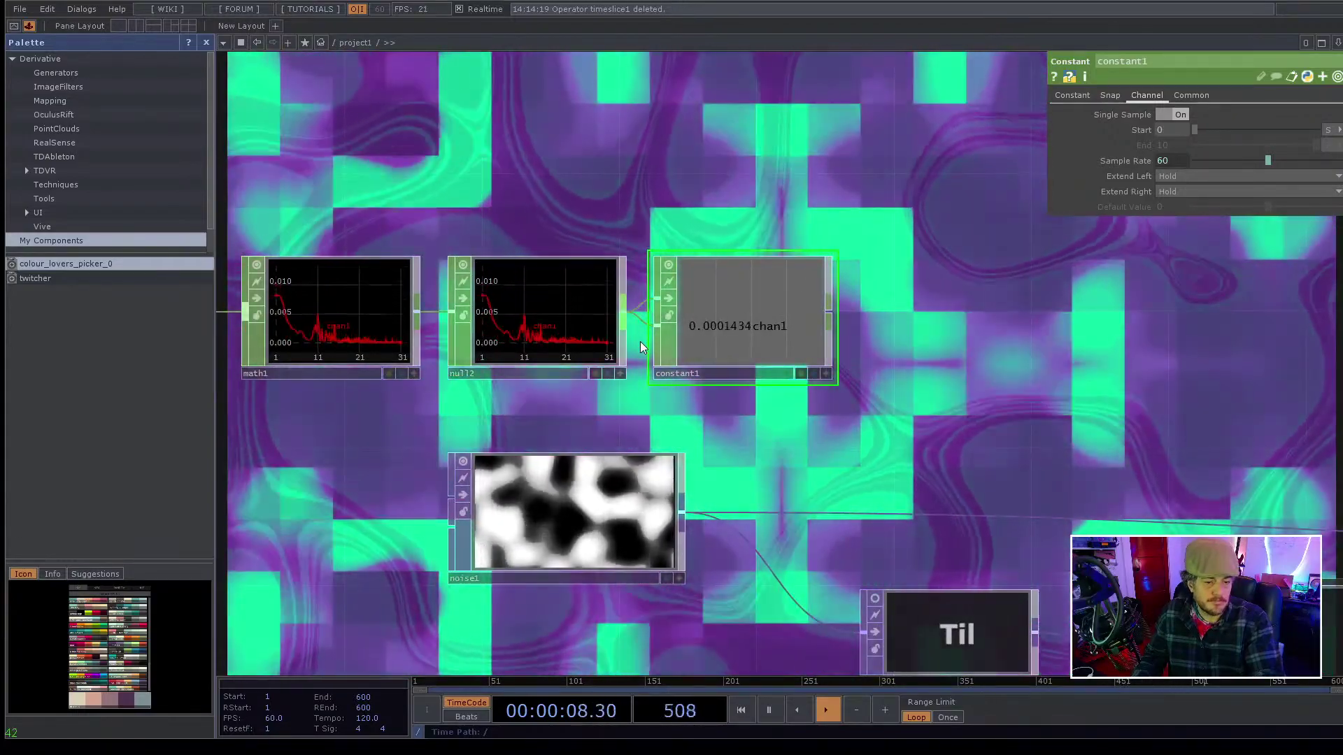
pyautogui.scroll(-2, 640, 341)
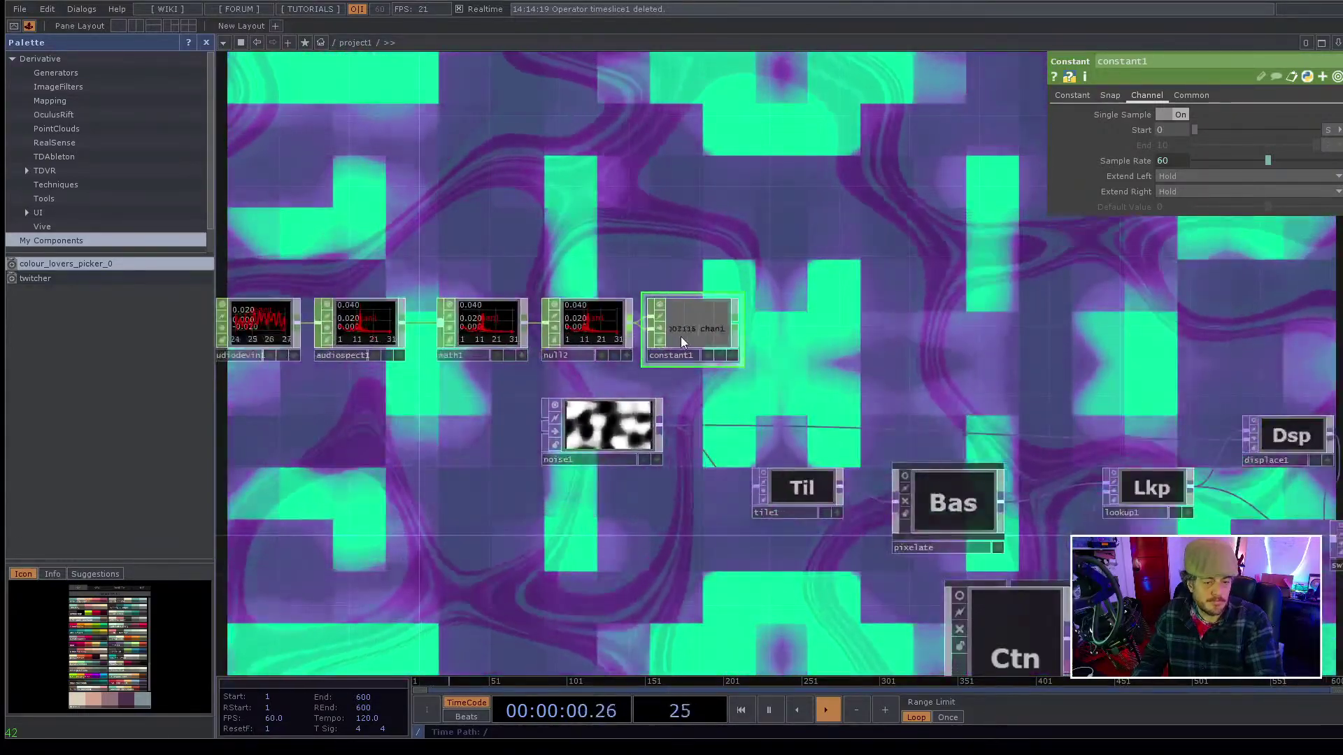
pyautogui.scroll(5, 681, 337)
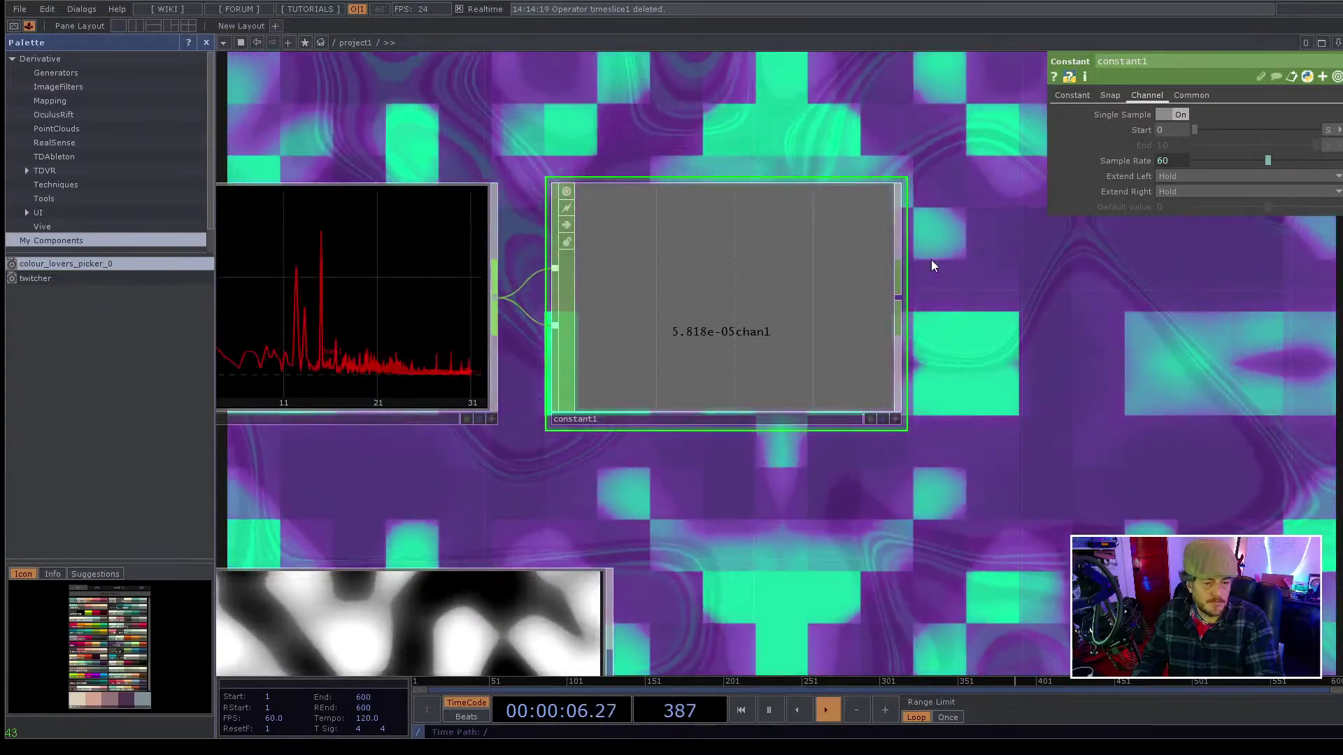
pyautogui.scroll(-4, 928, 263)
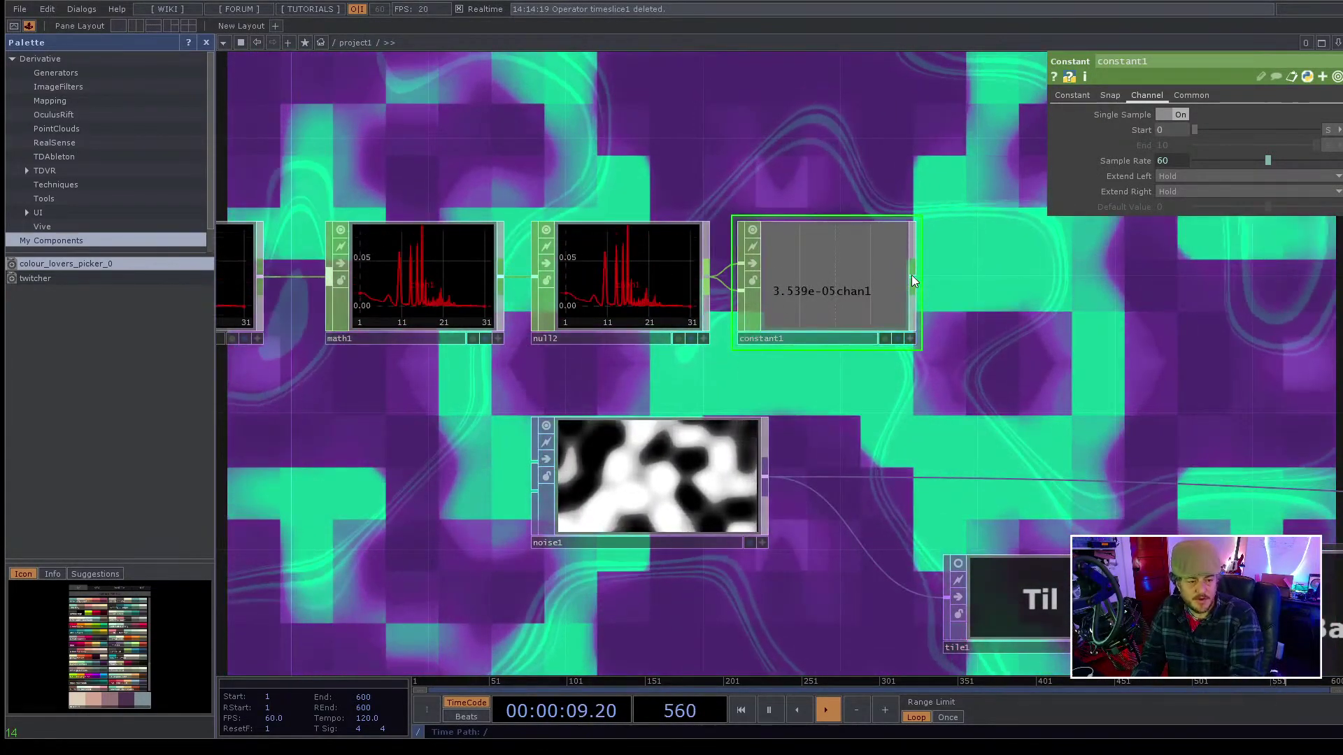
pyautogui.rightClick(912, 277)
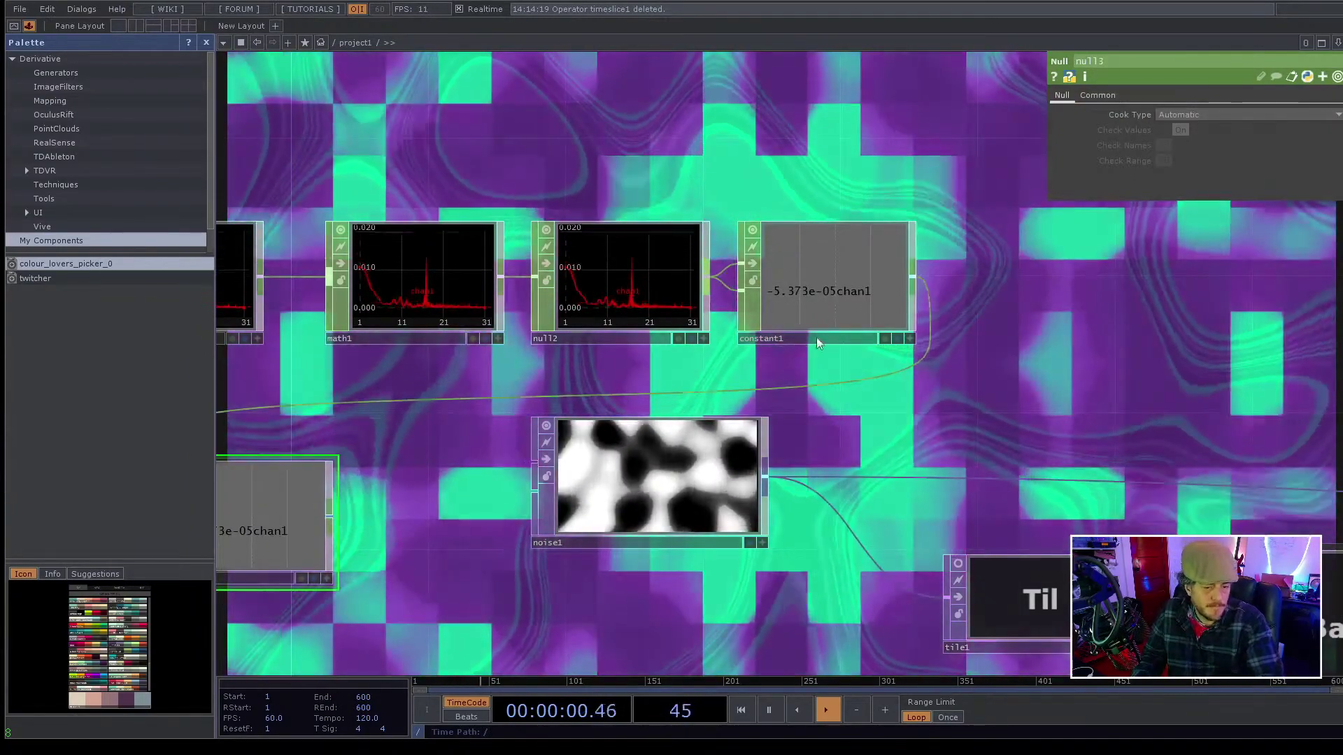
pyautogui.moveTo(303, 535); pyautogui.dragTo(1123, 287)
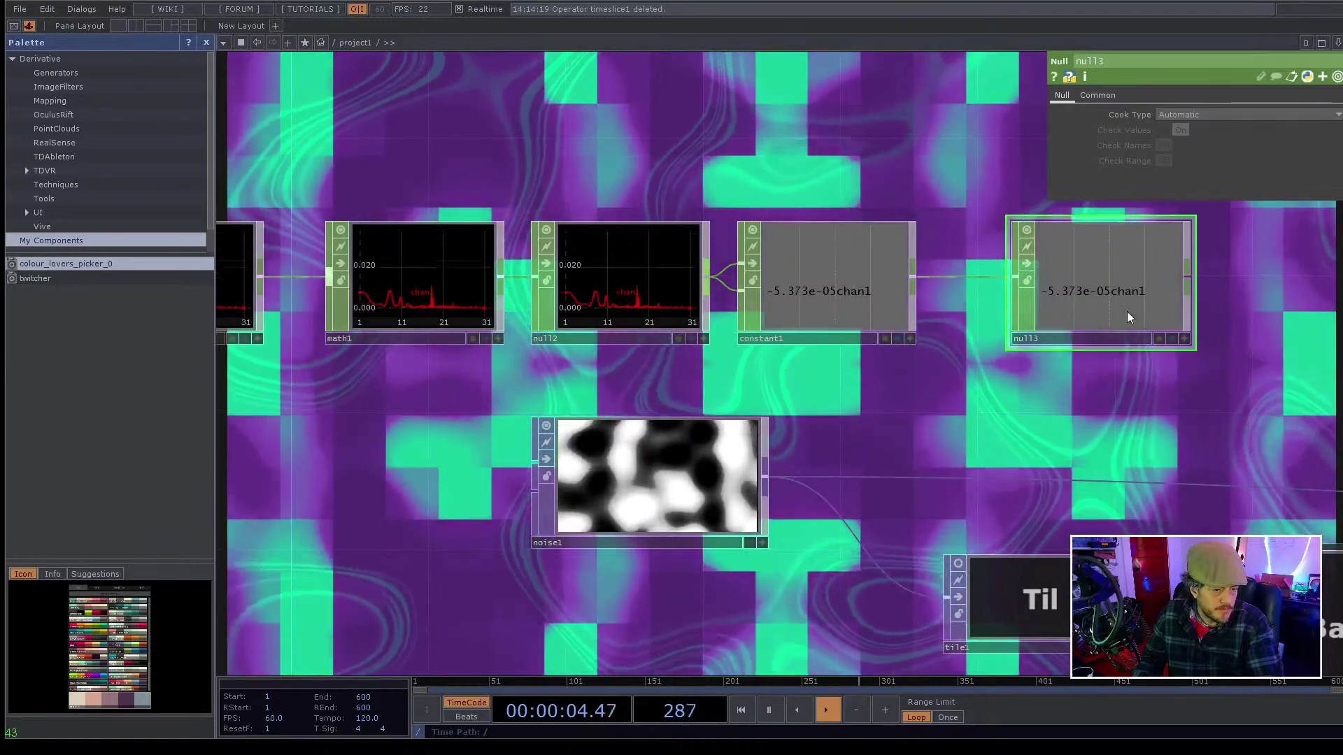
pyautogui.press('Delete')
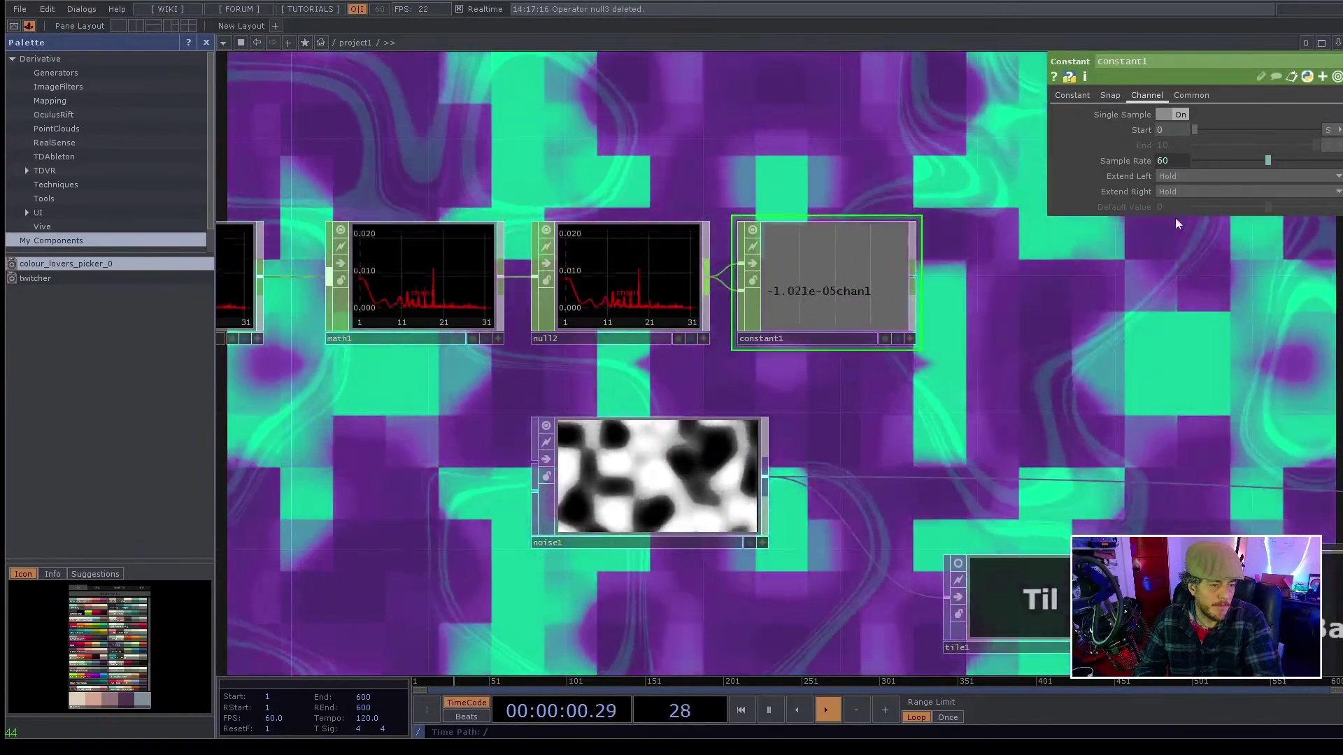
# - Make constant1's viewer active and export its chan1 channel to noise1's Exponent parameter
pyautogui.click(1156, 161)
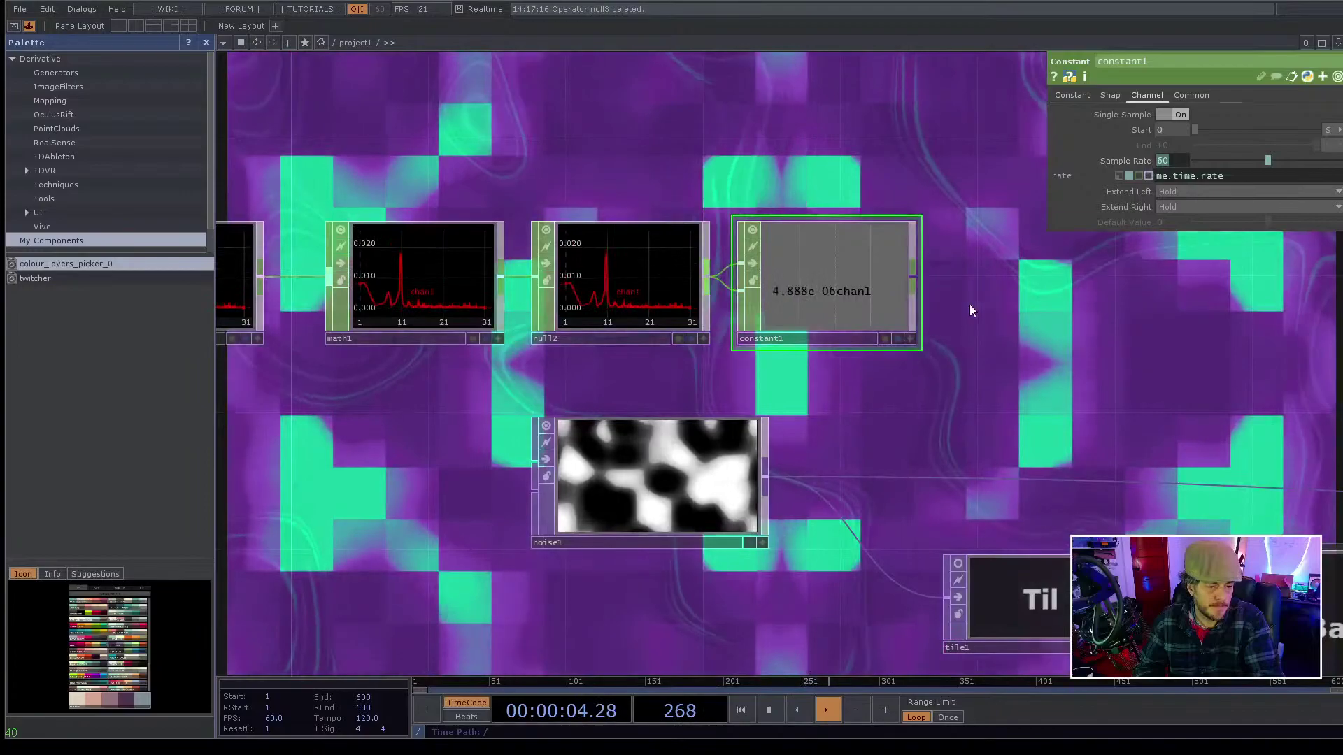
pyautogui.click(969, 304)
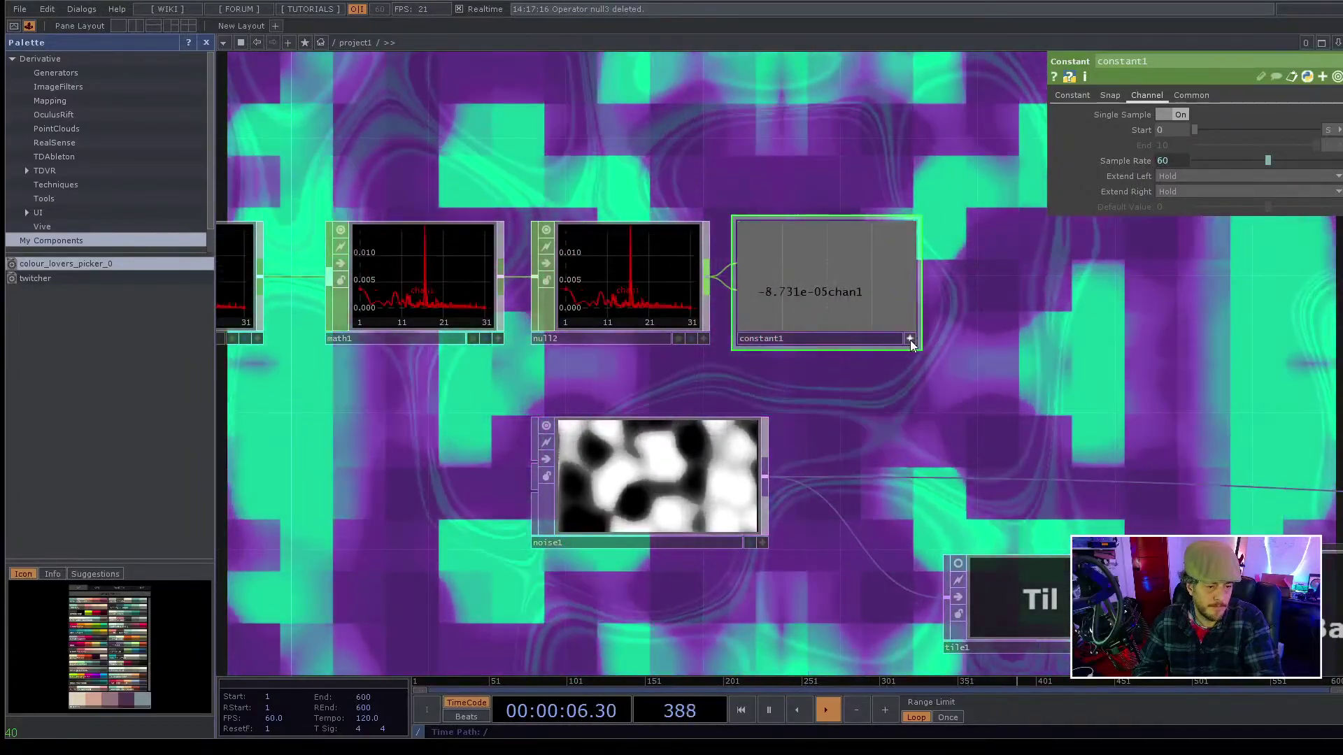
pyautogui.click(910, 339)
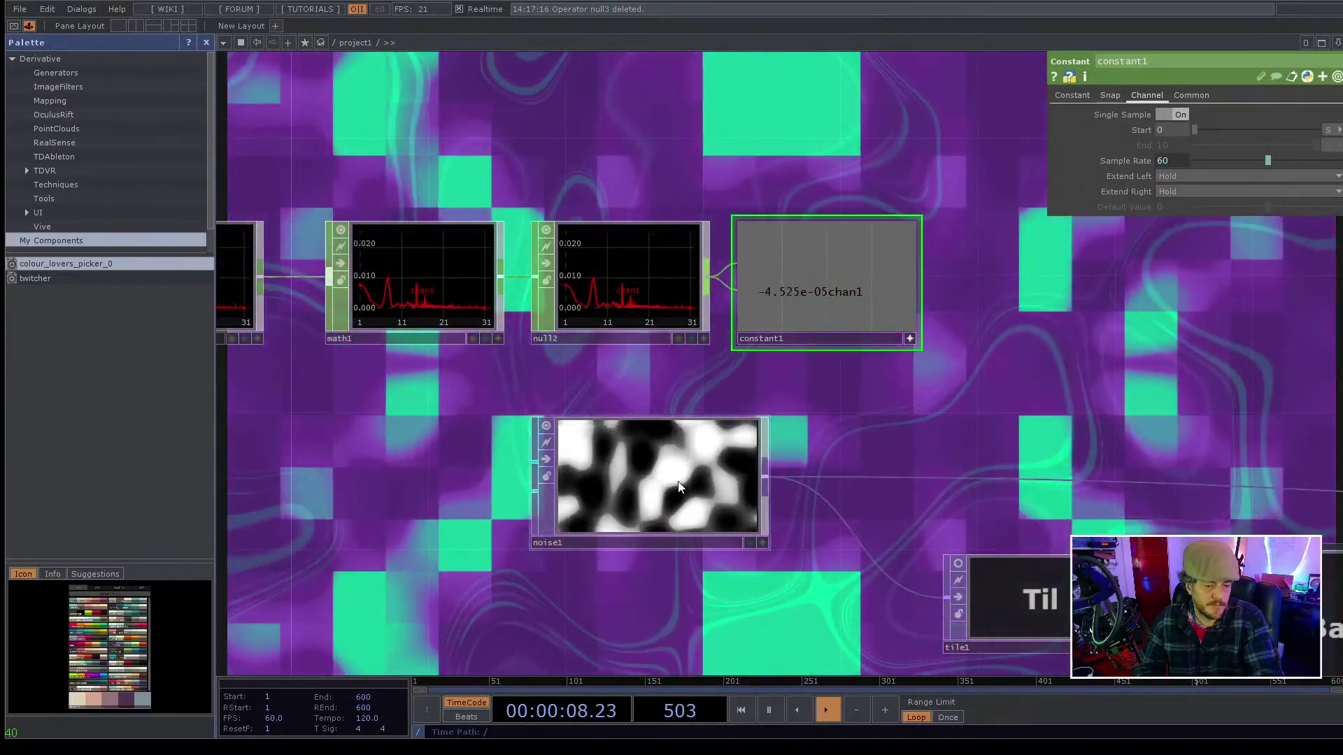
pyautogui.click(678, 487)
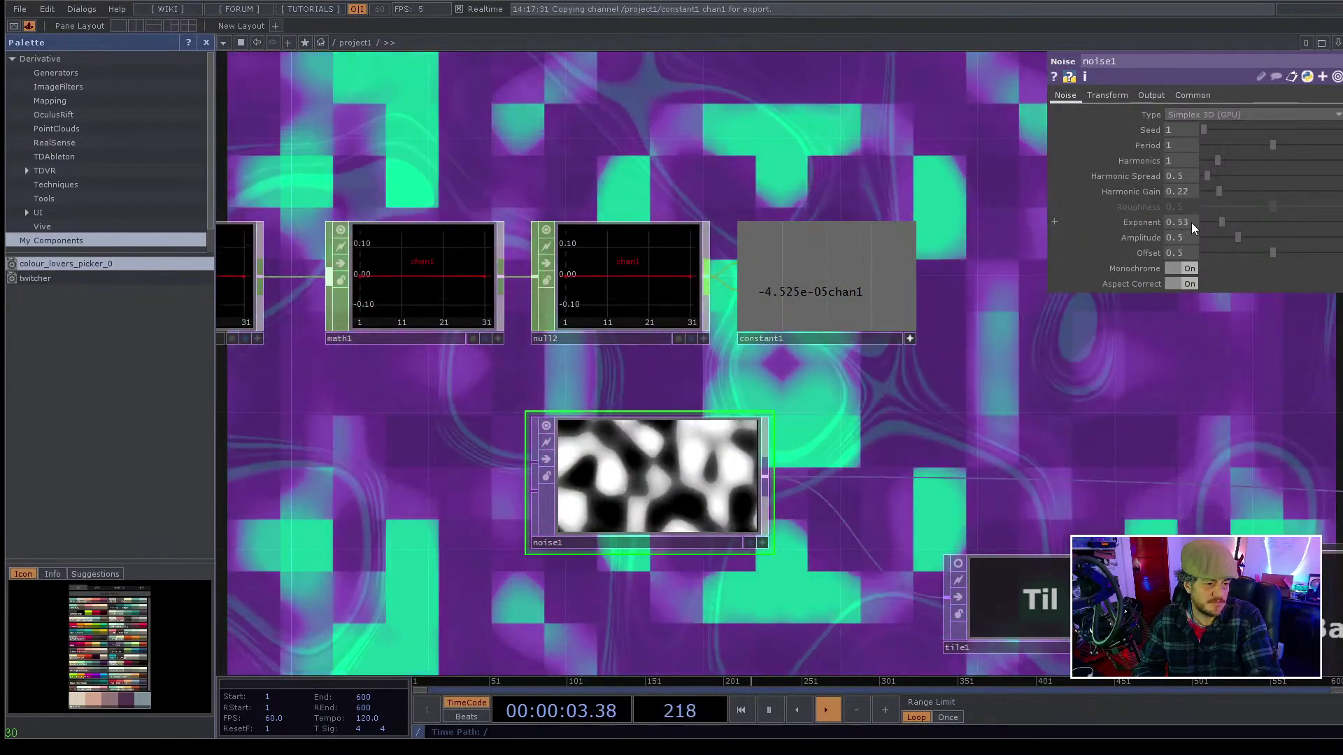
pyautogui.click(1185, 200)
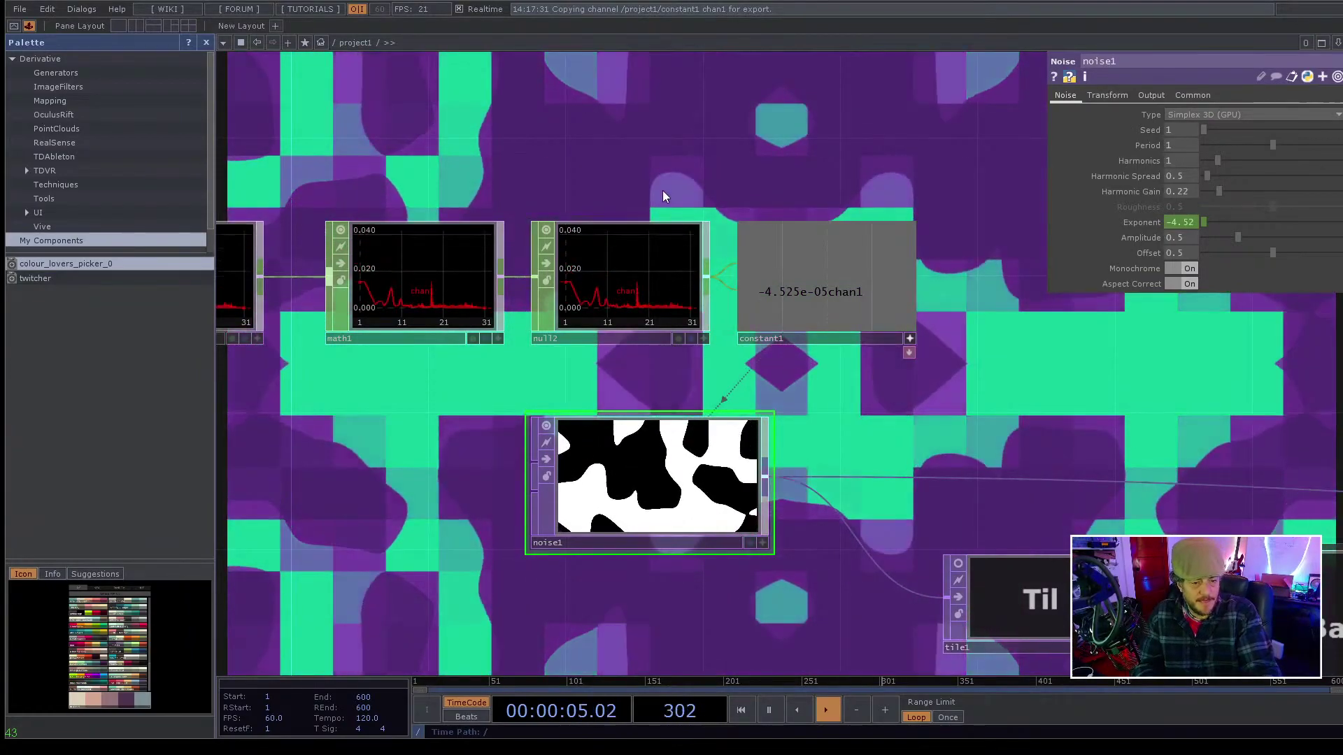
pyautogui.moveTo(873, 161); pyautogui.dragTo(790, 322, button='right')
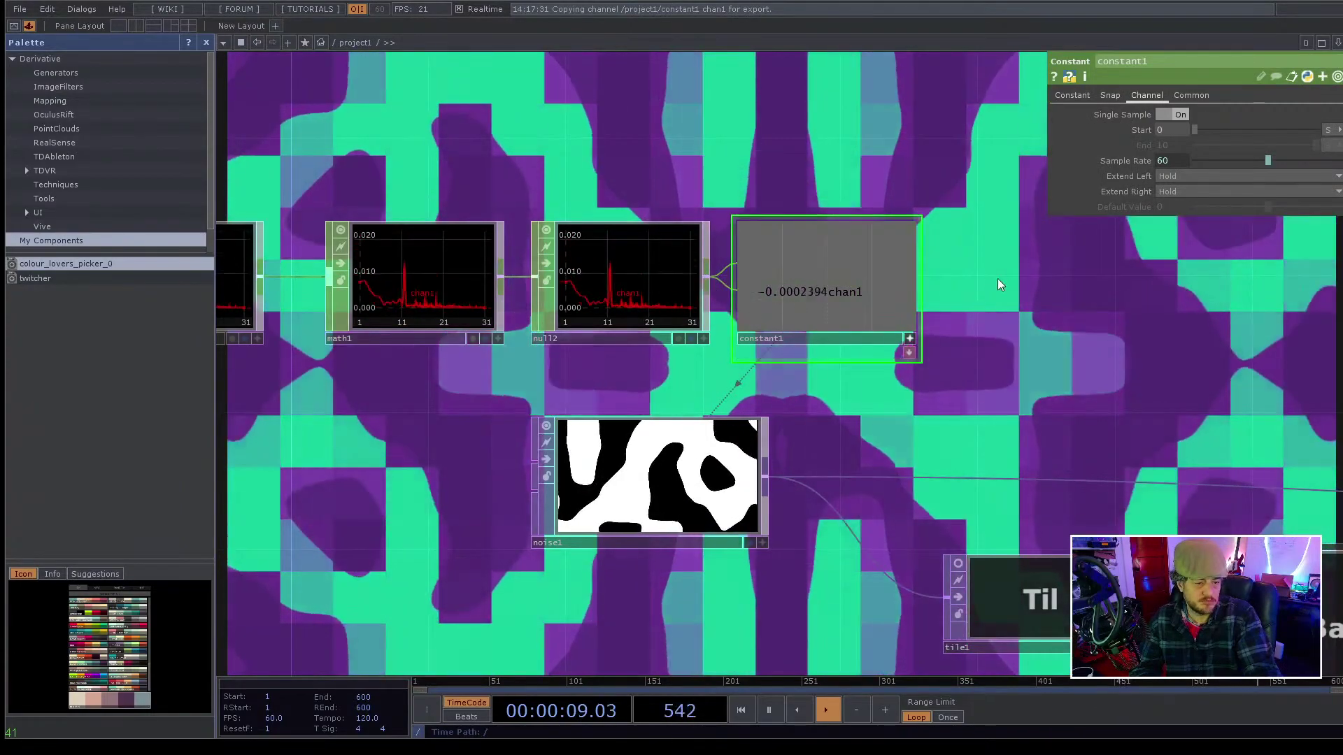
# - Delete the Constant CHOP constant1 after null2
pyautogui.press('Delete')
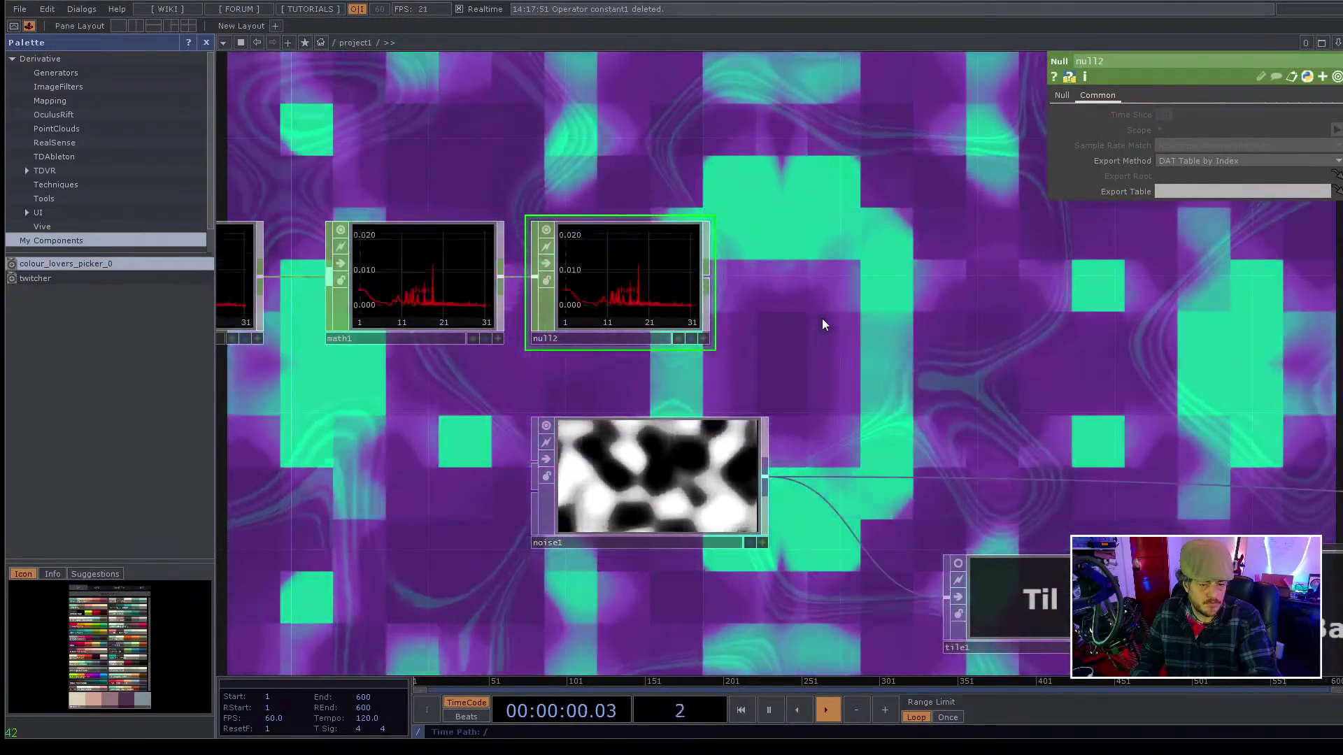
# - Try a Select CHOP and an Attribute CHOP in turn on null2's output, deleting each one
pyautogui.click(706, 277)
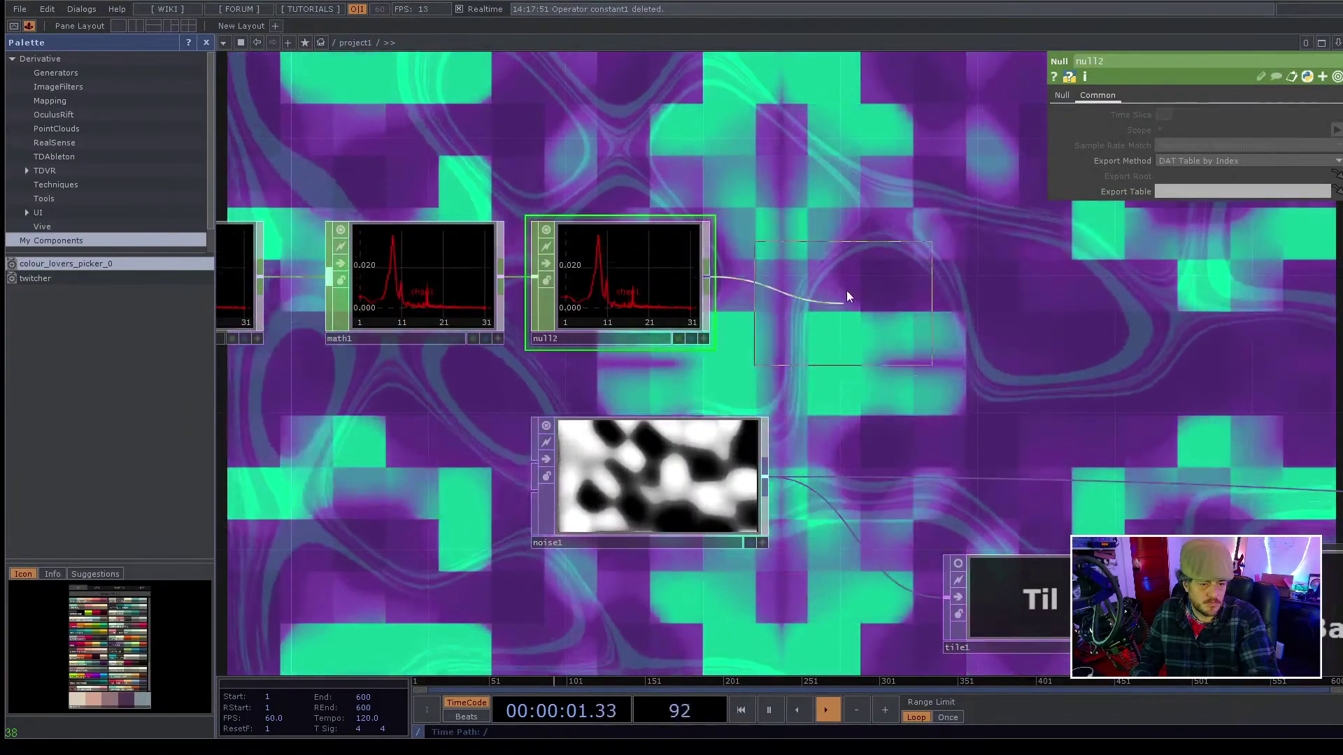
pyautogui.click(853, 281)
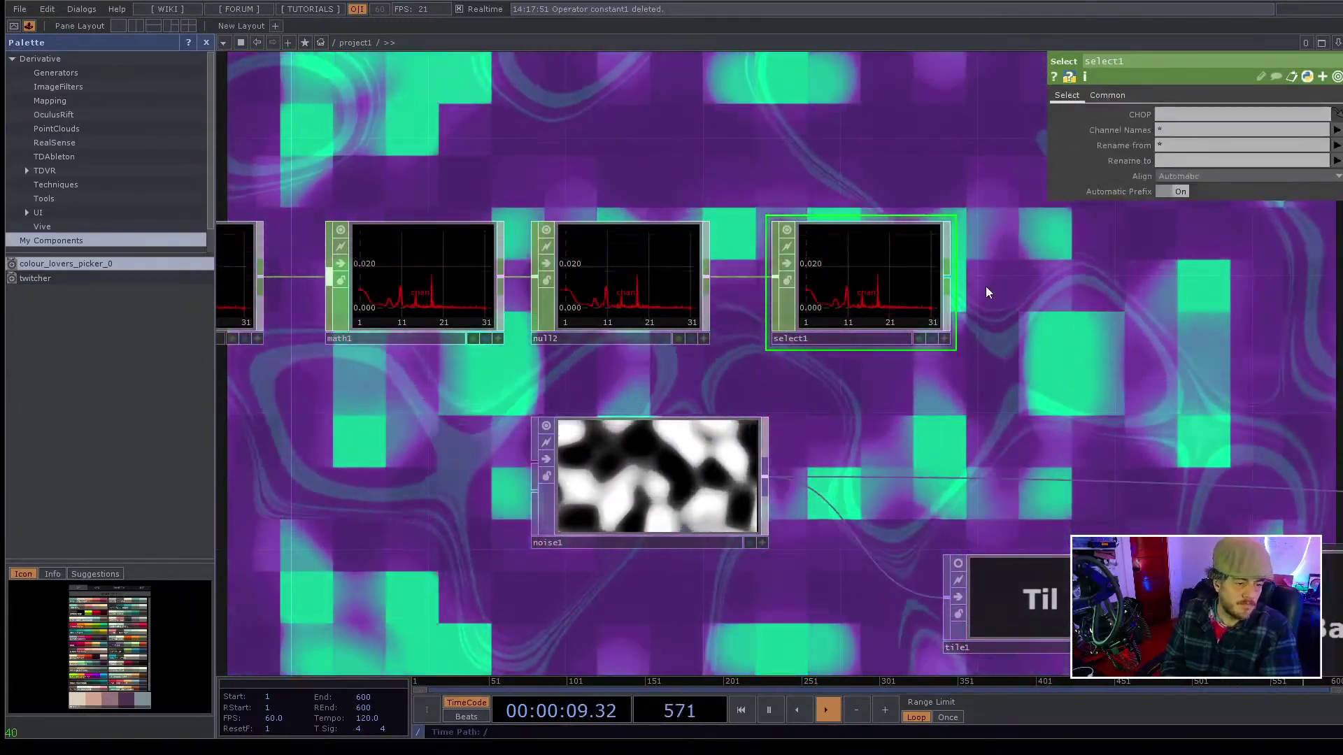
pyautogui.press('Delete')
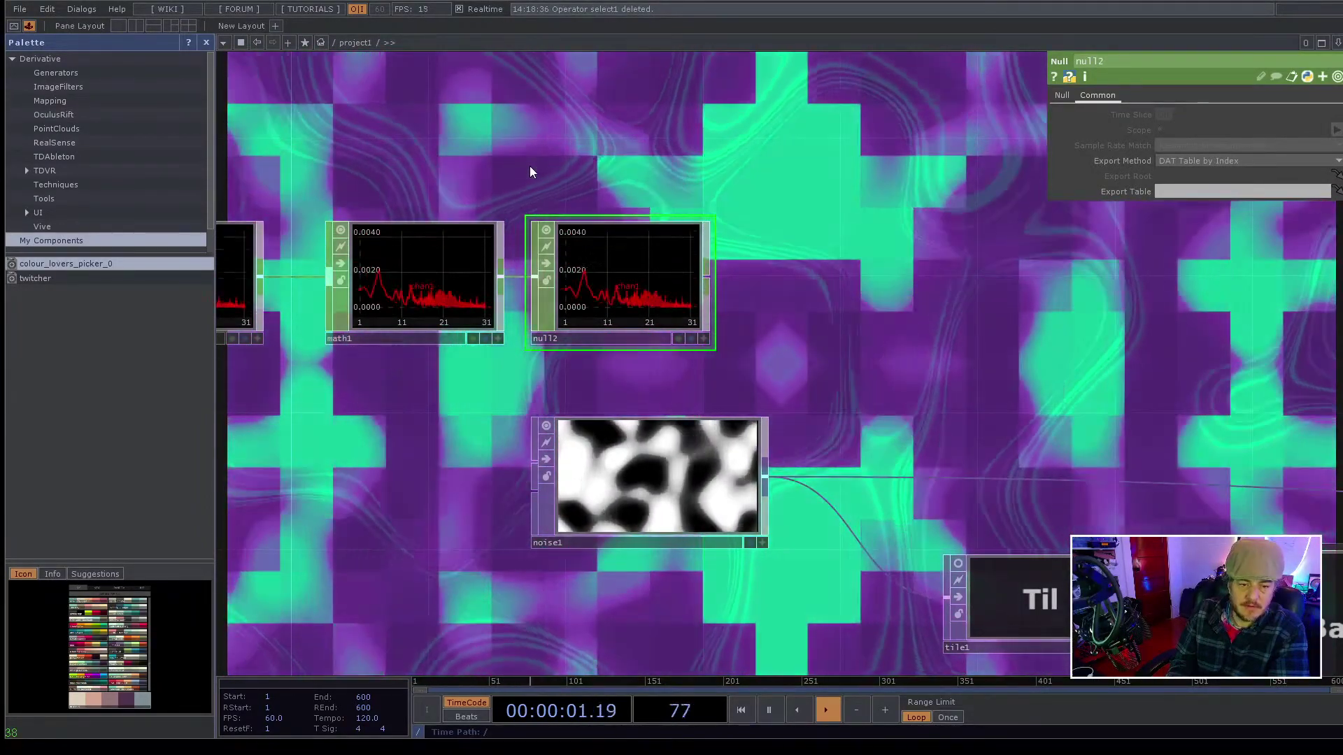
pyautogui.click(707, 277)
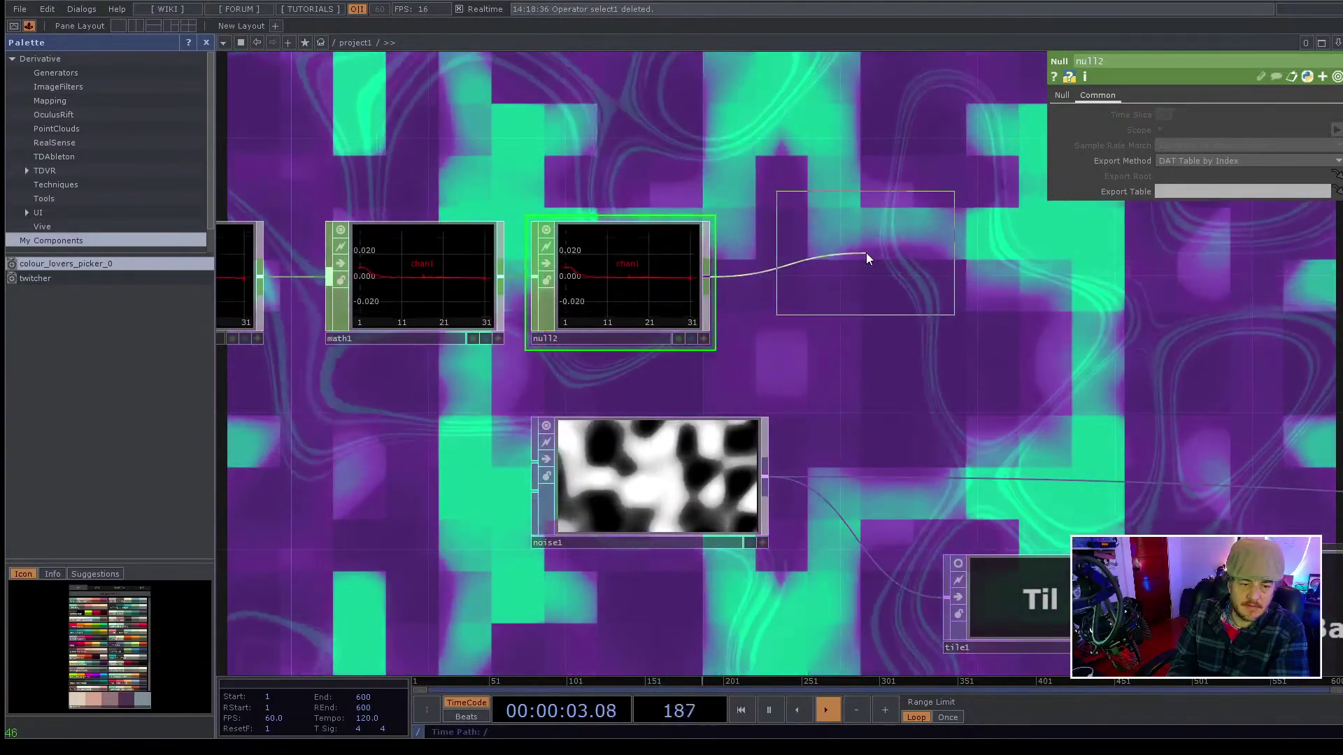
pyautogui.click(836, 281)
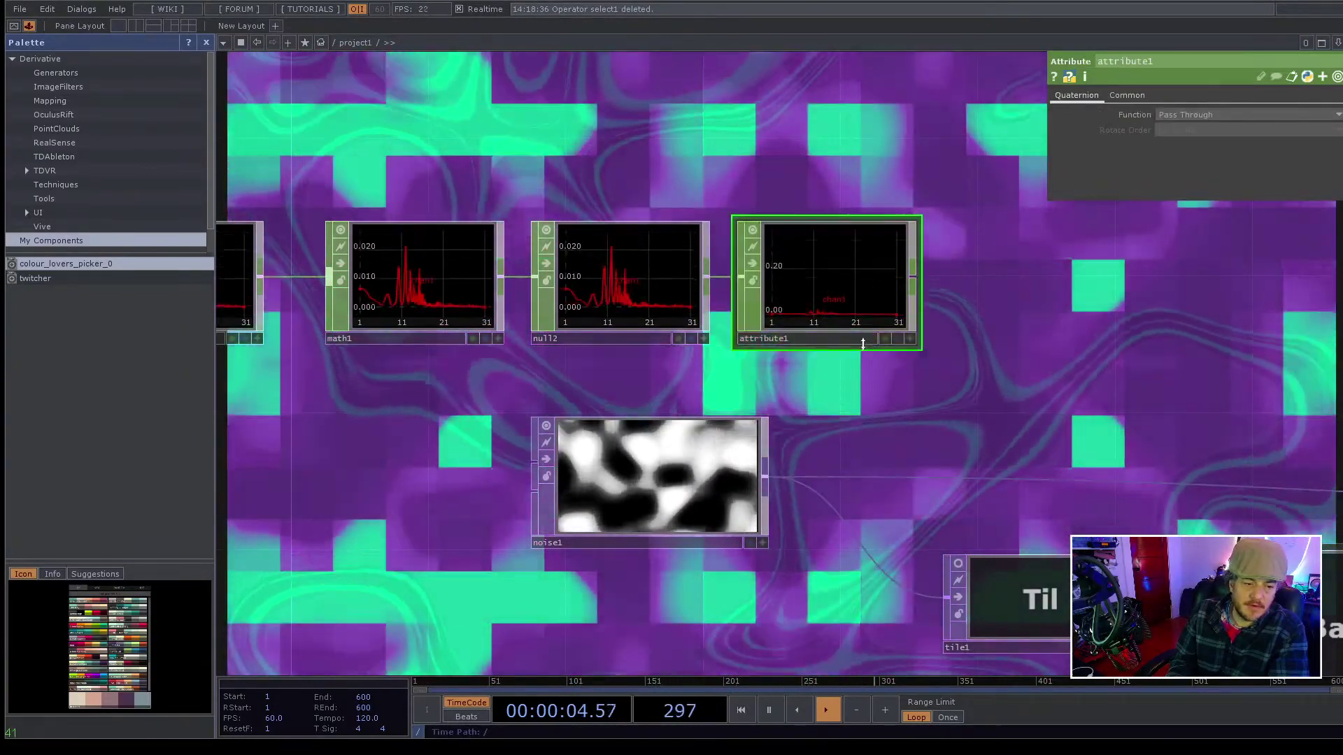
pyautogui.press('Delete')
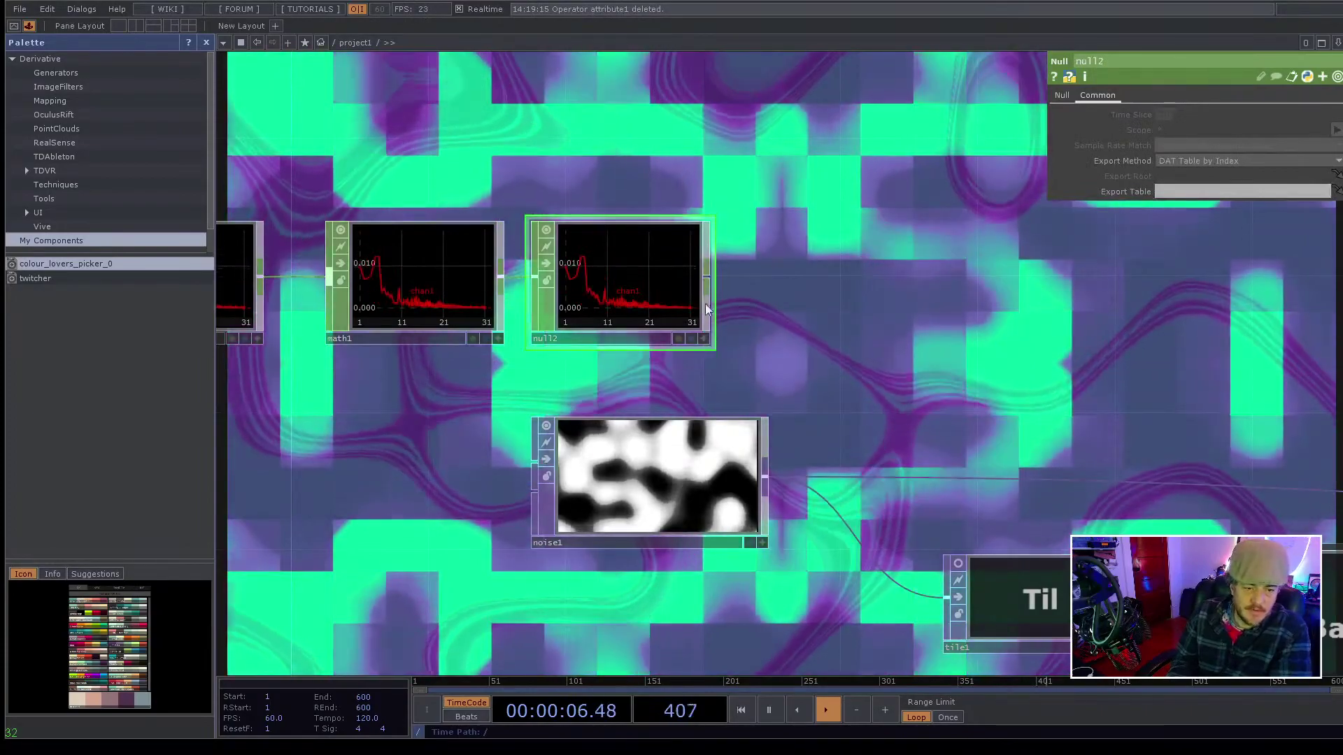
# - Look over the audio chain from audiodevin1 to null2 and check audiospect1's Spectrum parameters
pyautogui.moveTo(753, 316); pyautogui.dragTo(955, 307)
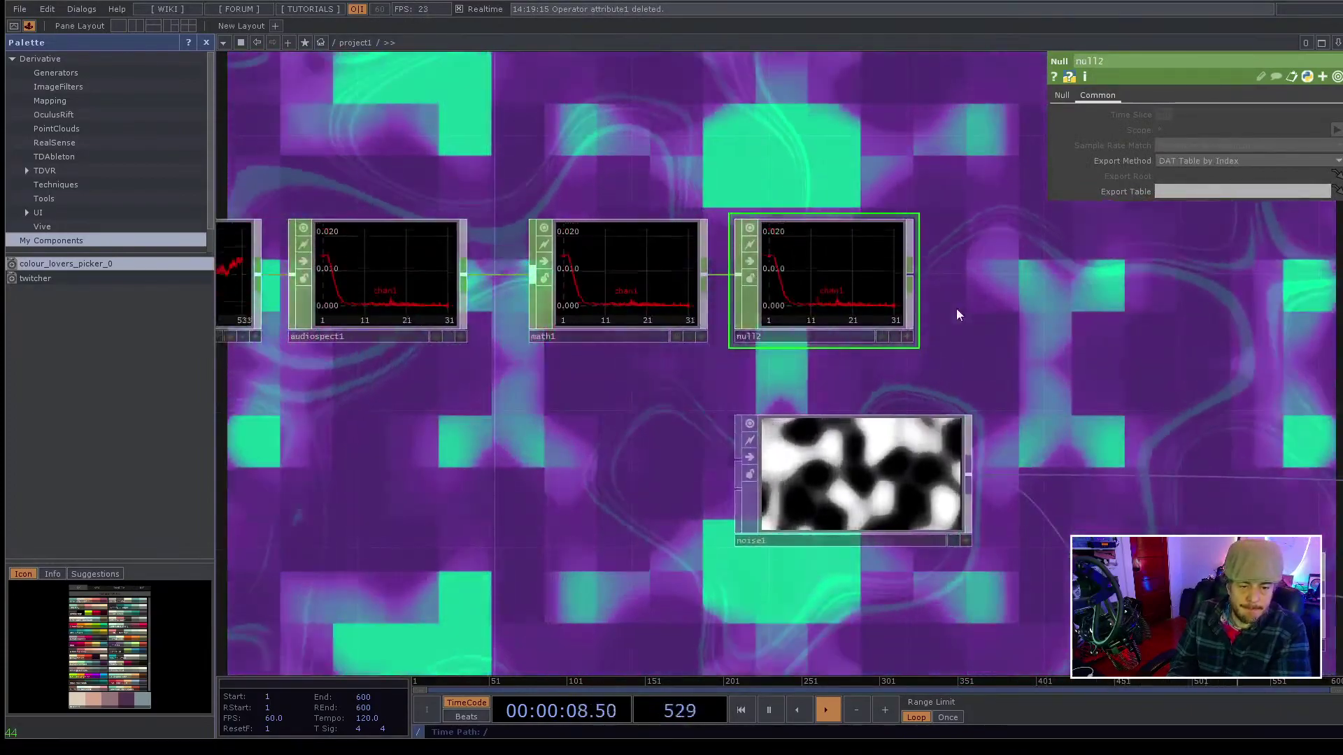
pyautogui.scroll(-4, 580, 347)
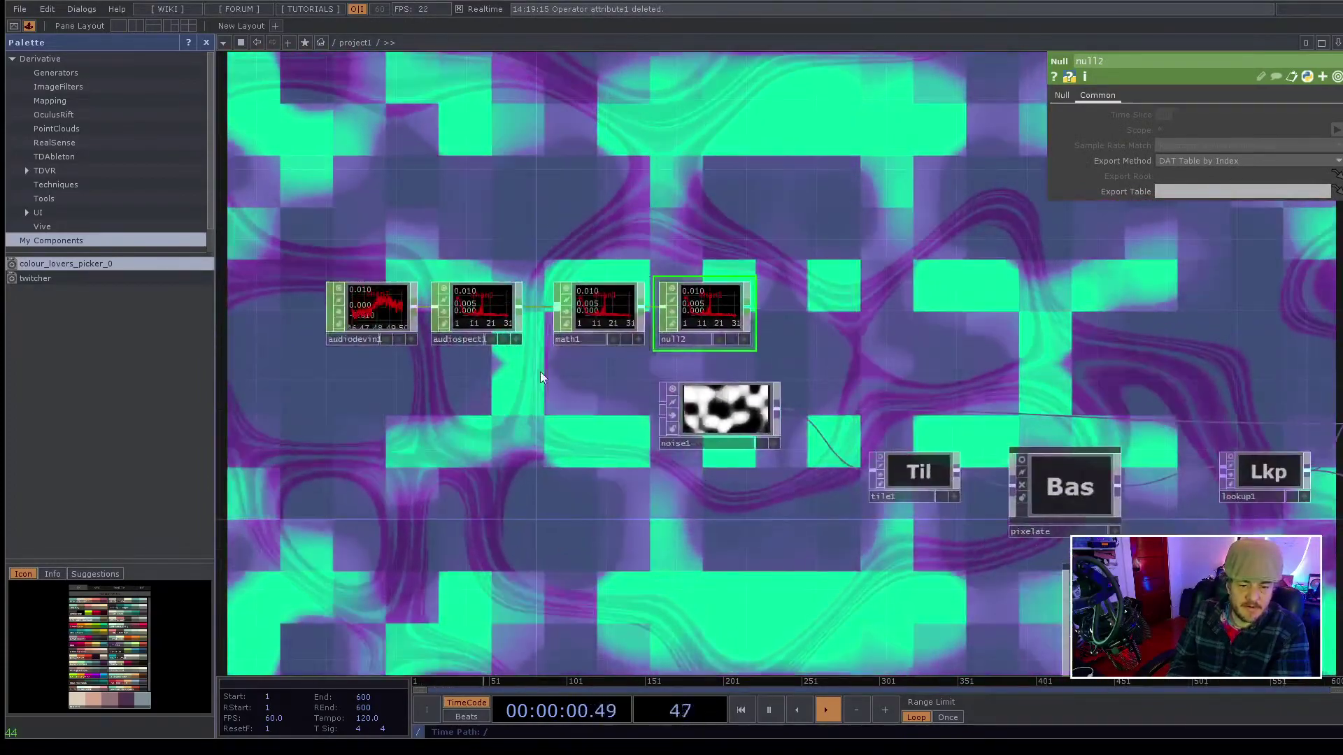
pyautogui.scroll(2, 535, 371)
pyautogui.scroll(3, 533, 371)
pyautogui.scroll(-1, 533, 372)
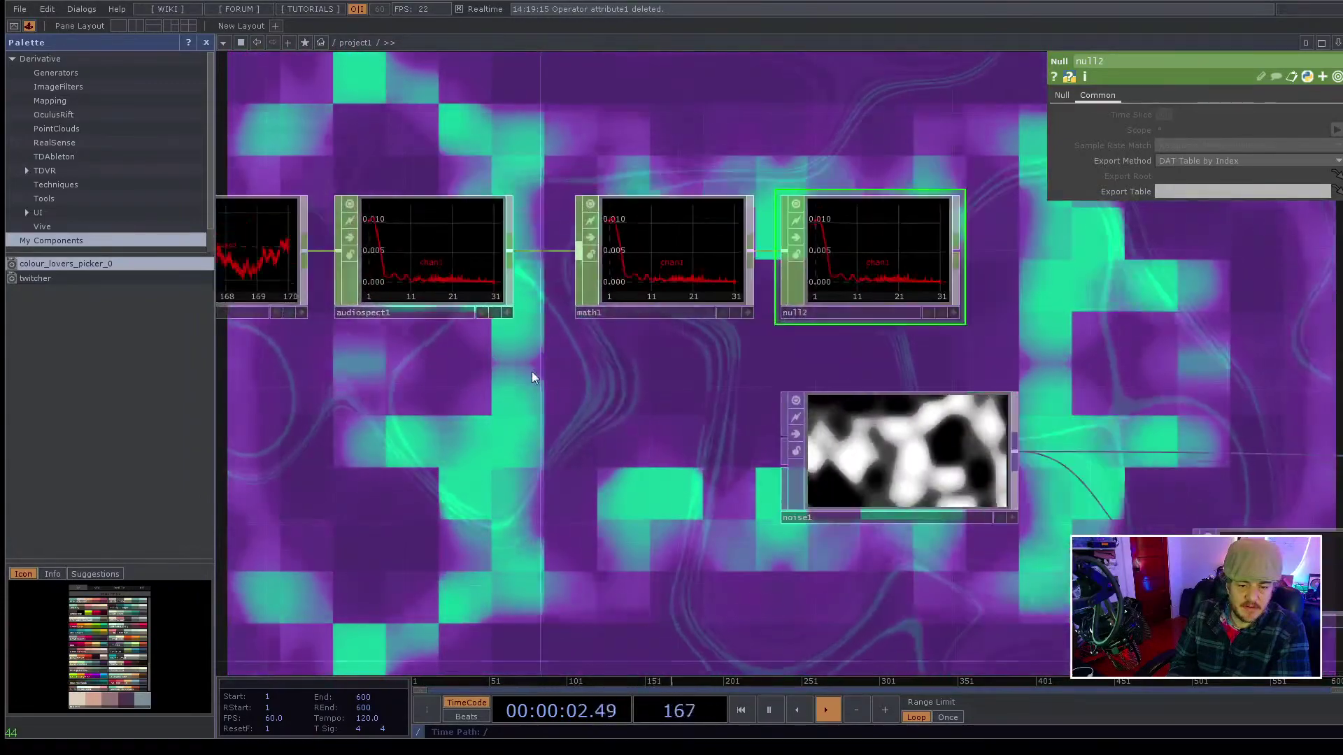
pyautogui.click(446, 269)
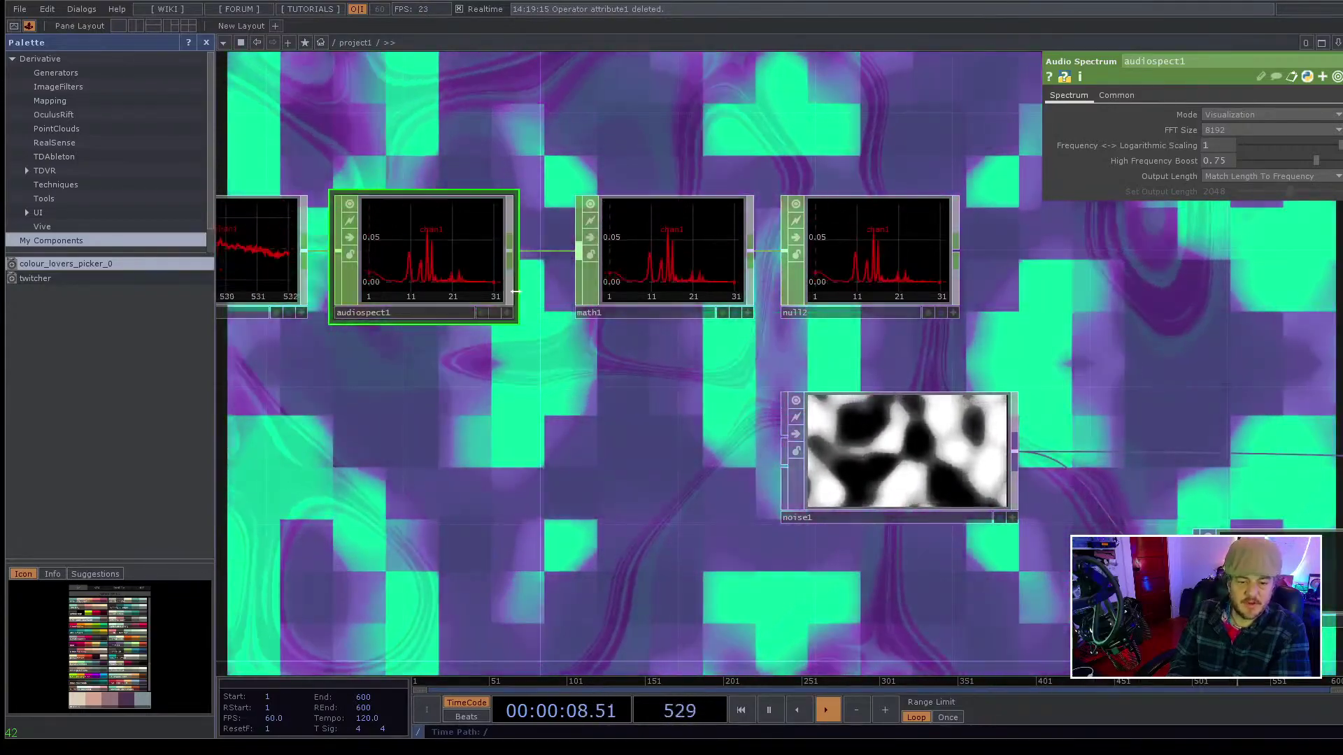
pyautogui.scroll(-3, 525, 279)
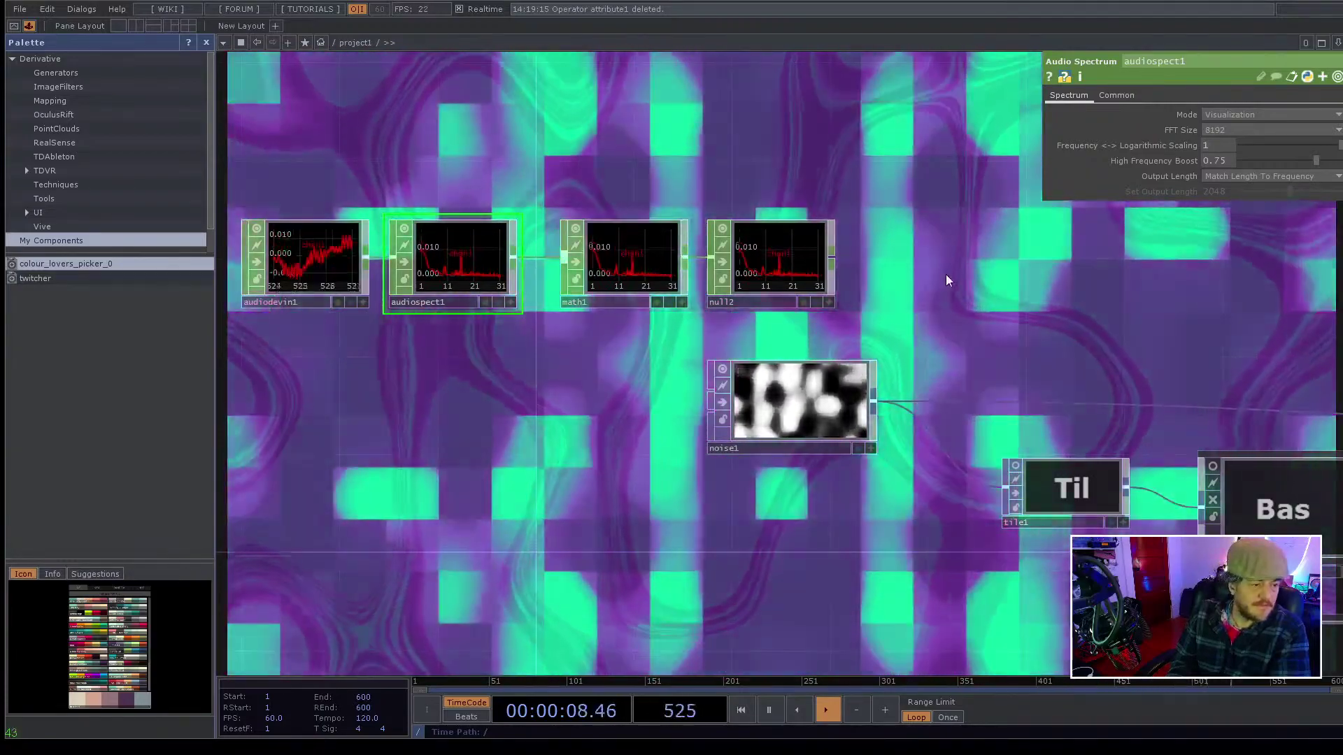
pyautogui.scroll(2, 904, 273)
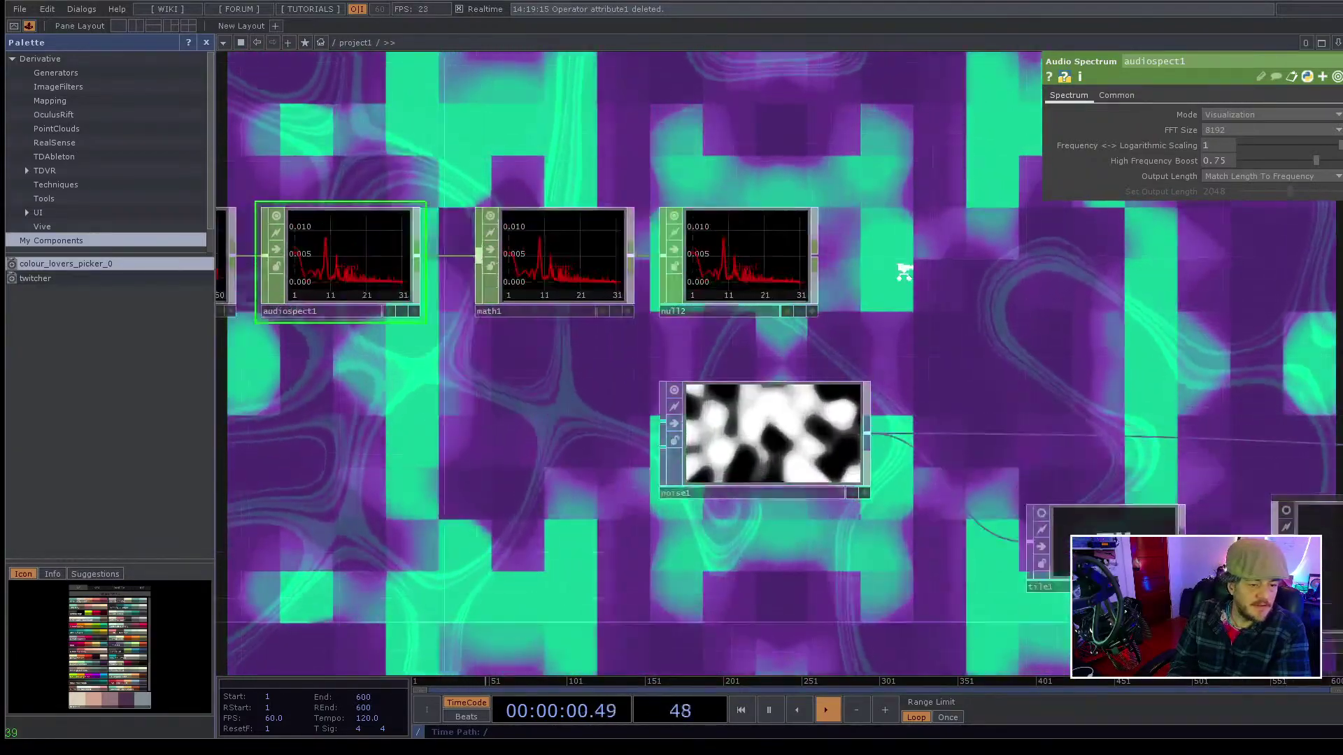
pyautogui.moveTo(721, 365)
pyautogui.mouseDown()
pyautogui.moveTo(773, 348)
pyautogui.moveTo(730, 342)
pyautogui.mouseUp()
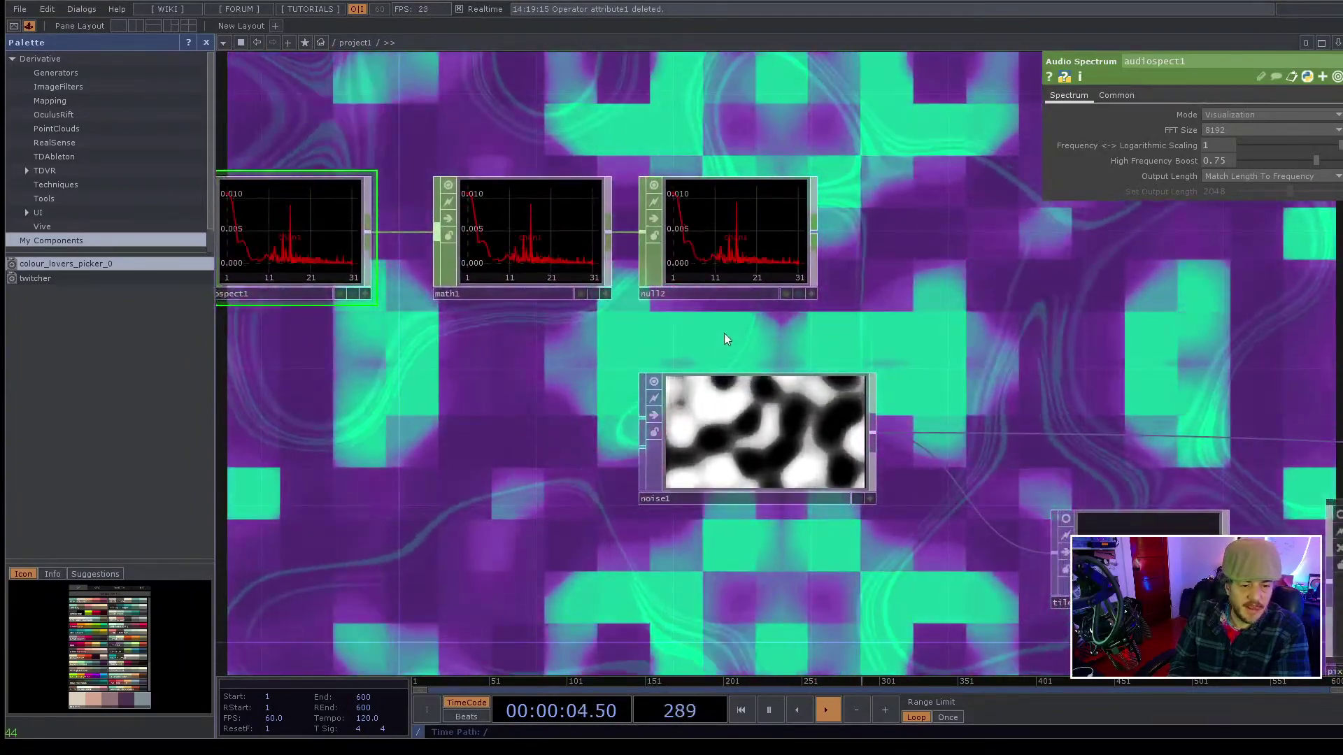
pyautogui.moveTo(922, 311); pyautogui.dragTo(695, 326)
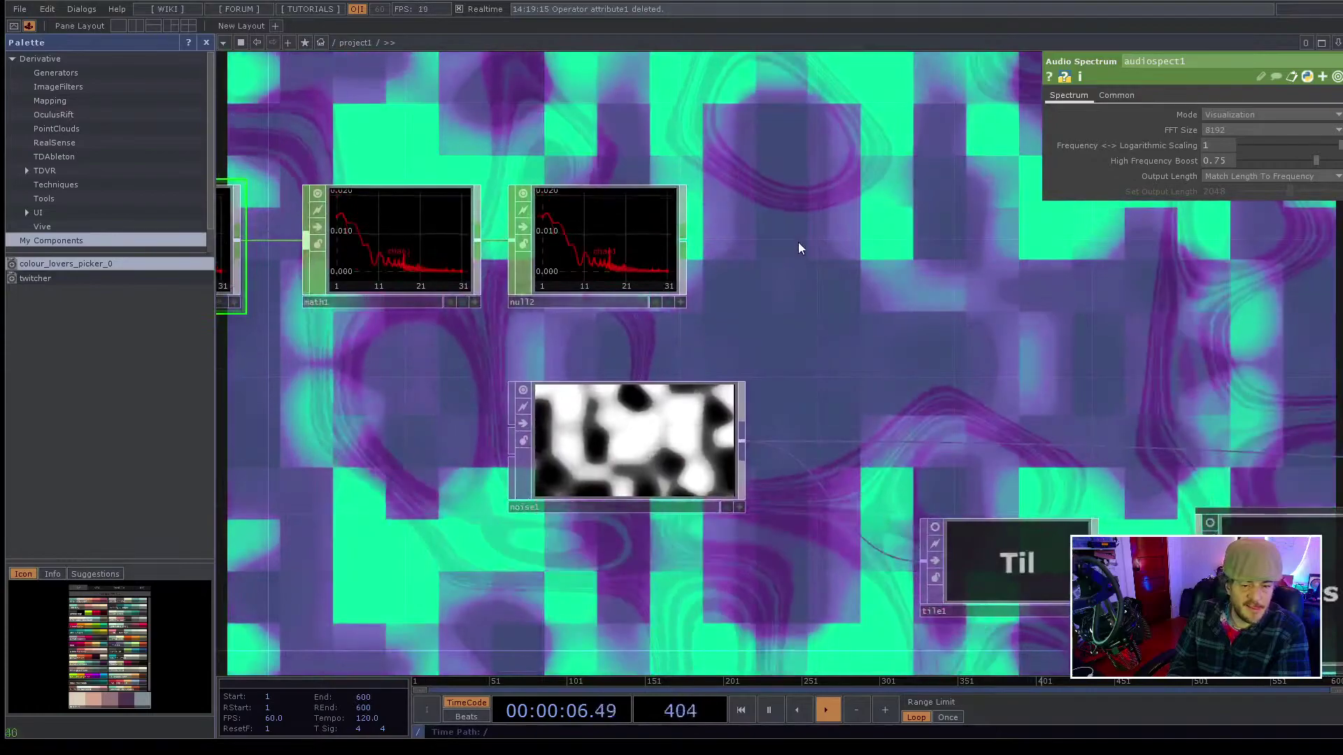
pyautogui.moveTo(795, 256); pyautogui.dragTo(669, 279)
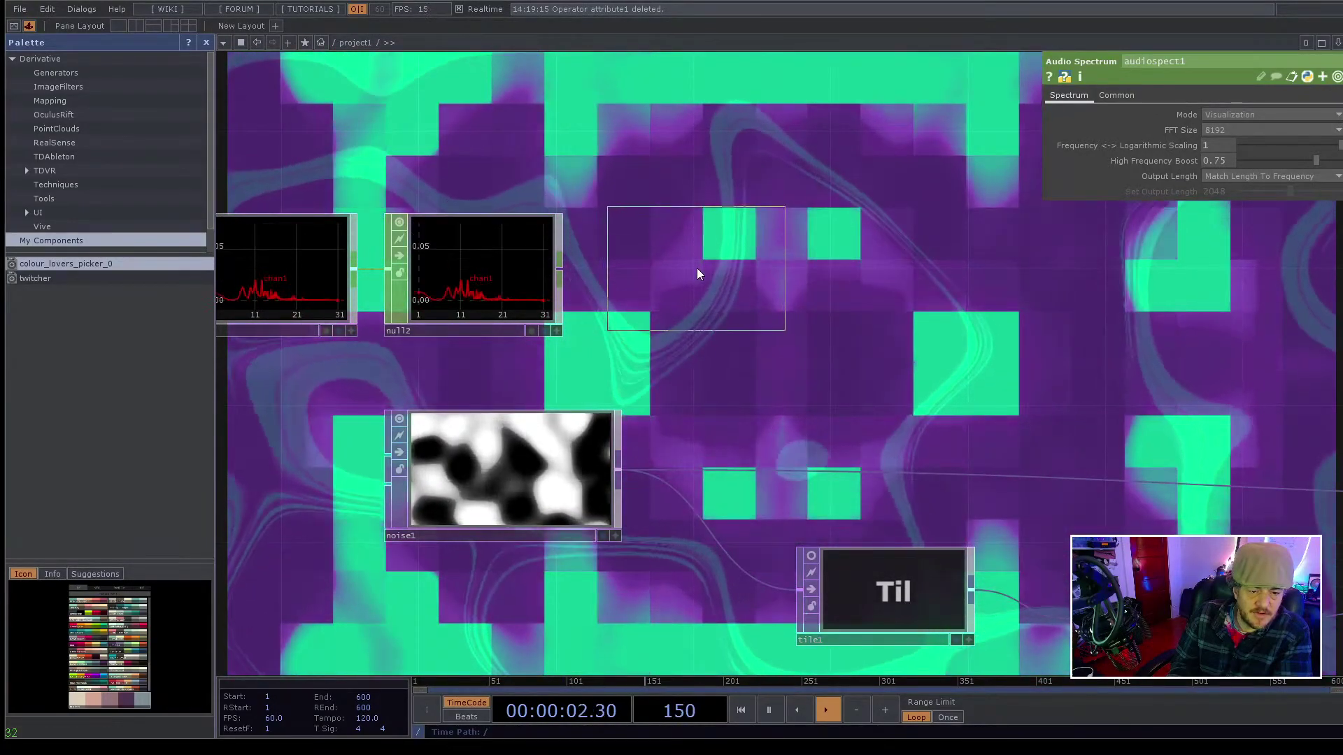
# - Try an Info CHOP fed by null2's output and examine its channel readings up close
pyautogui.click(676, 277)
pyautogui.moveTo(564, 266); pyautogui.dragTo(598, 267)
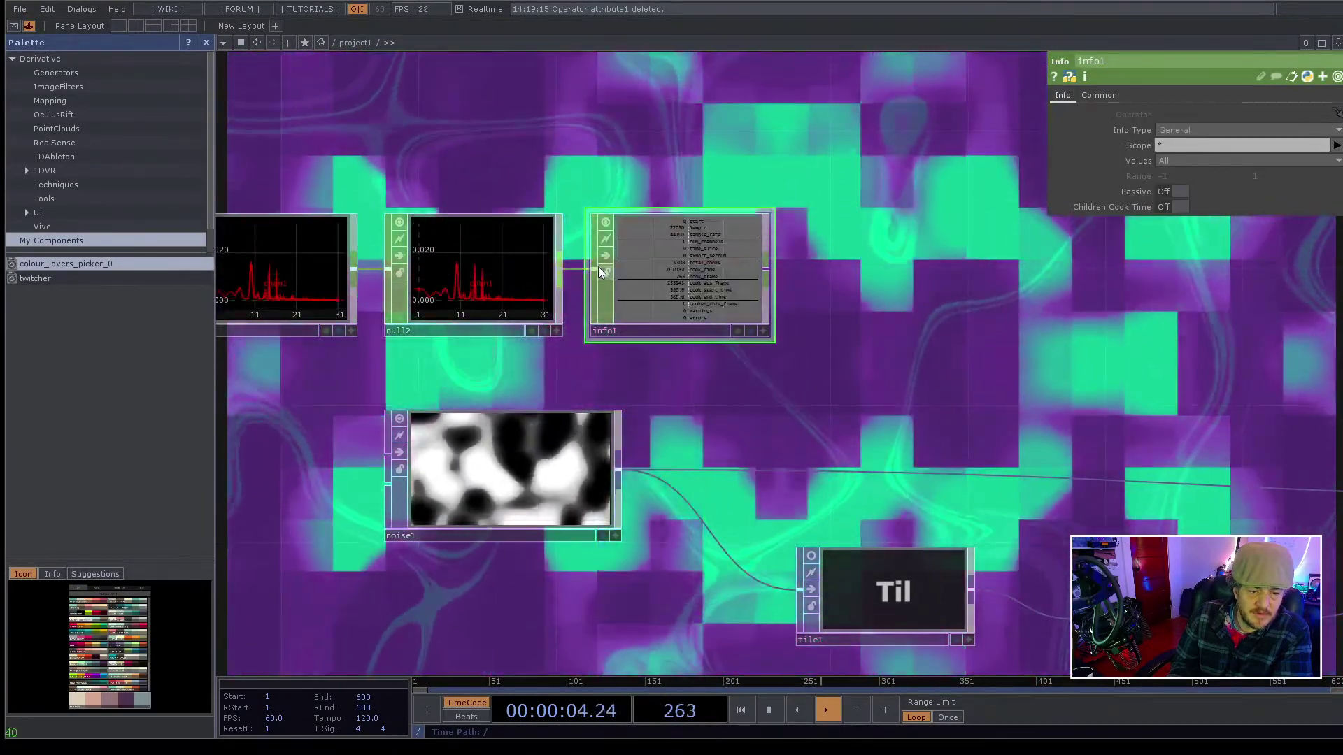
pyautogui.scroll(4, 671, 290)
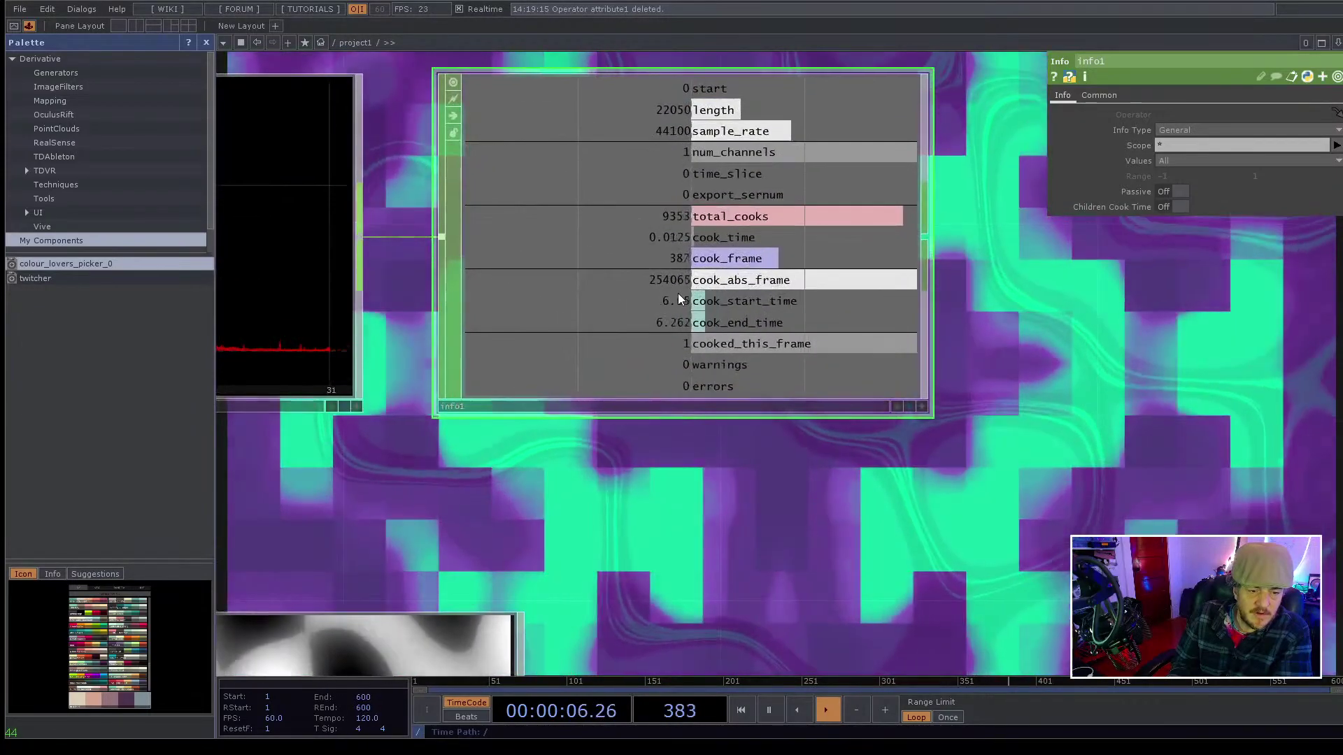
pyautogui.scroll(-2, 678, 292)
pyautogui.scroll(-2, 678, 293)
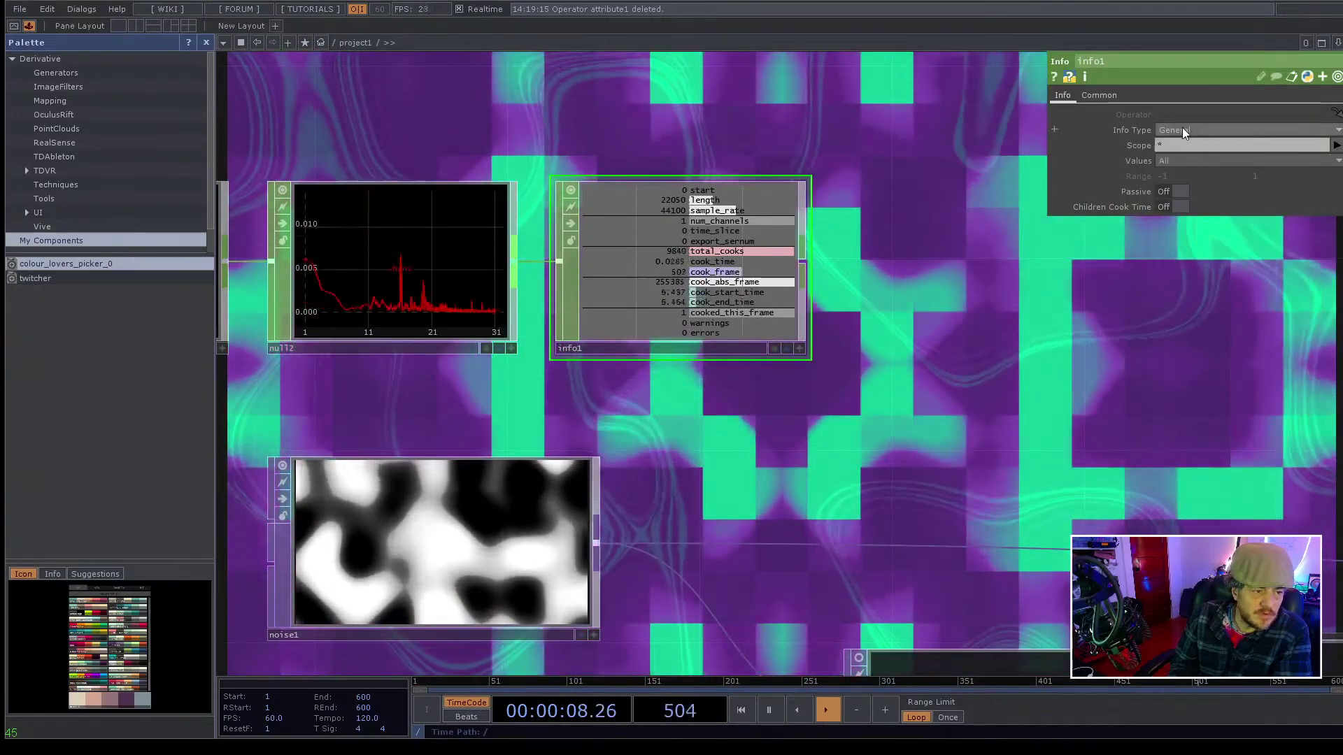
# - Check info1's Values options and channel list, and delete the Info CHOP
pyautogui.click(1214, 161)
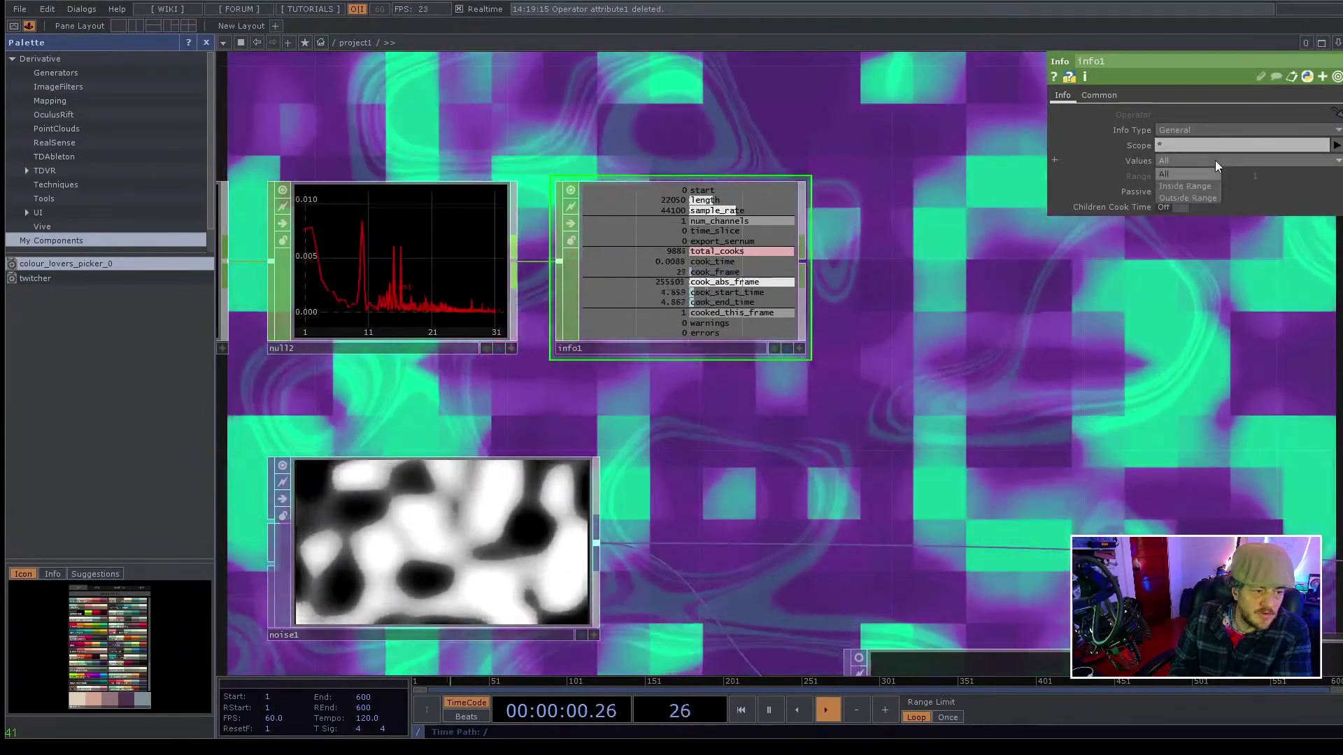
pyautogui.click(1208, 175)
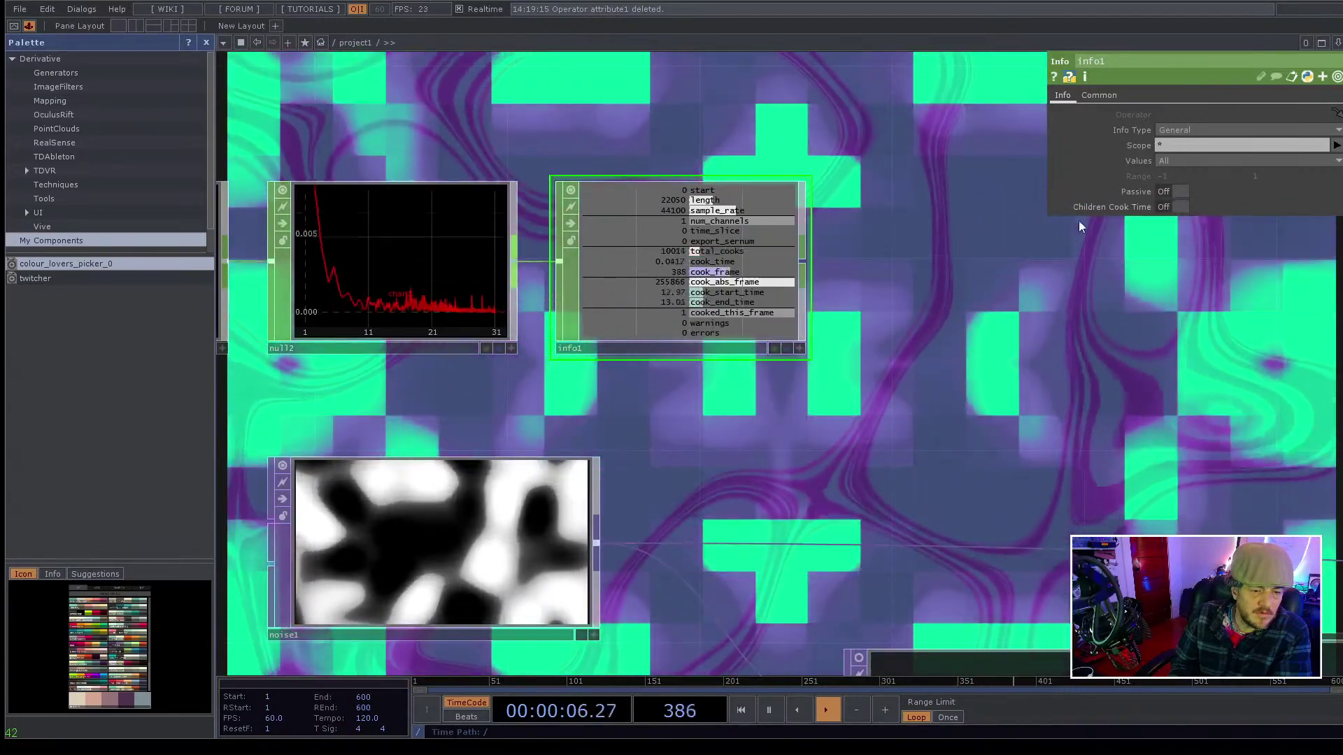
pyautogui.scroll(4, 801, 294)
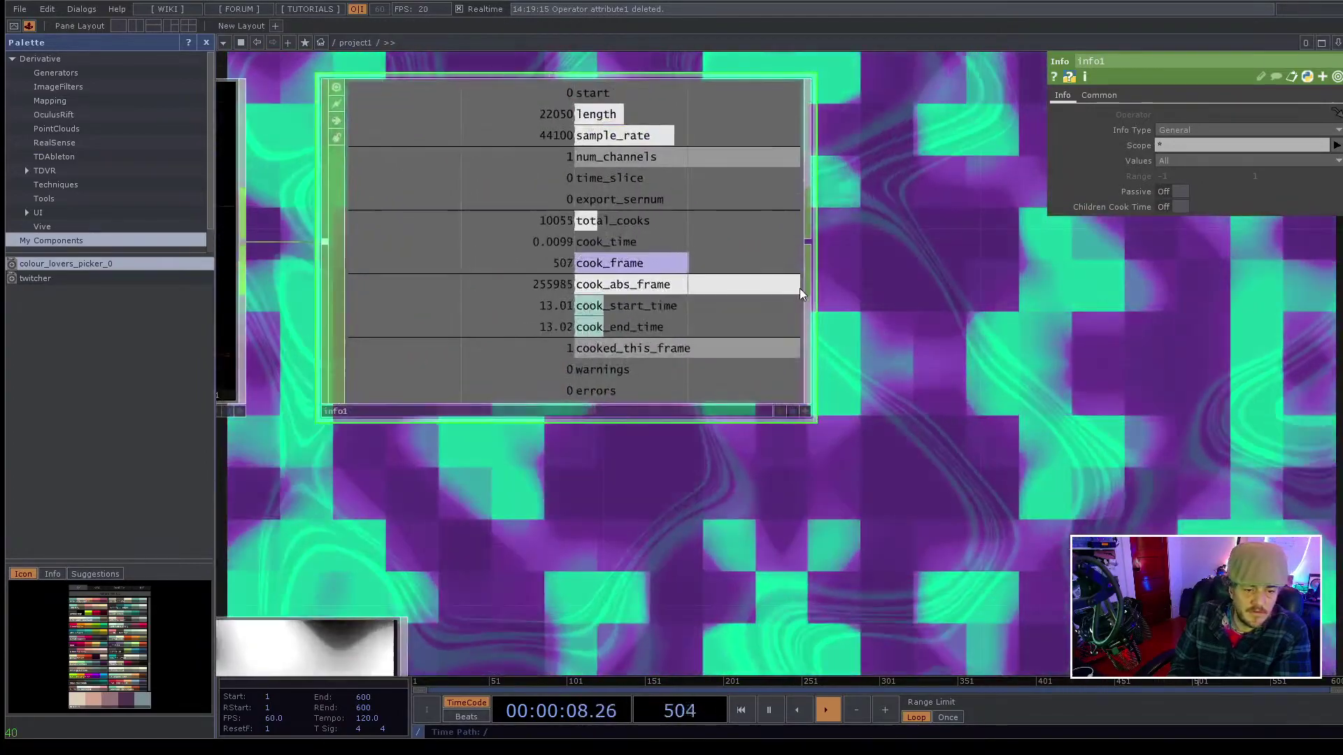
pyautogui.scroll(-4, 801, 295)
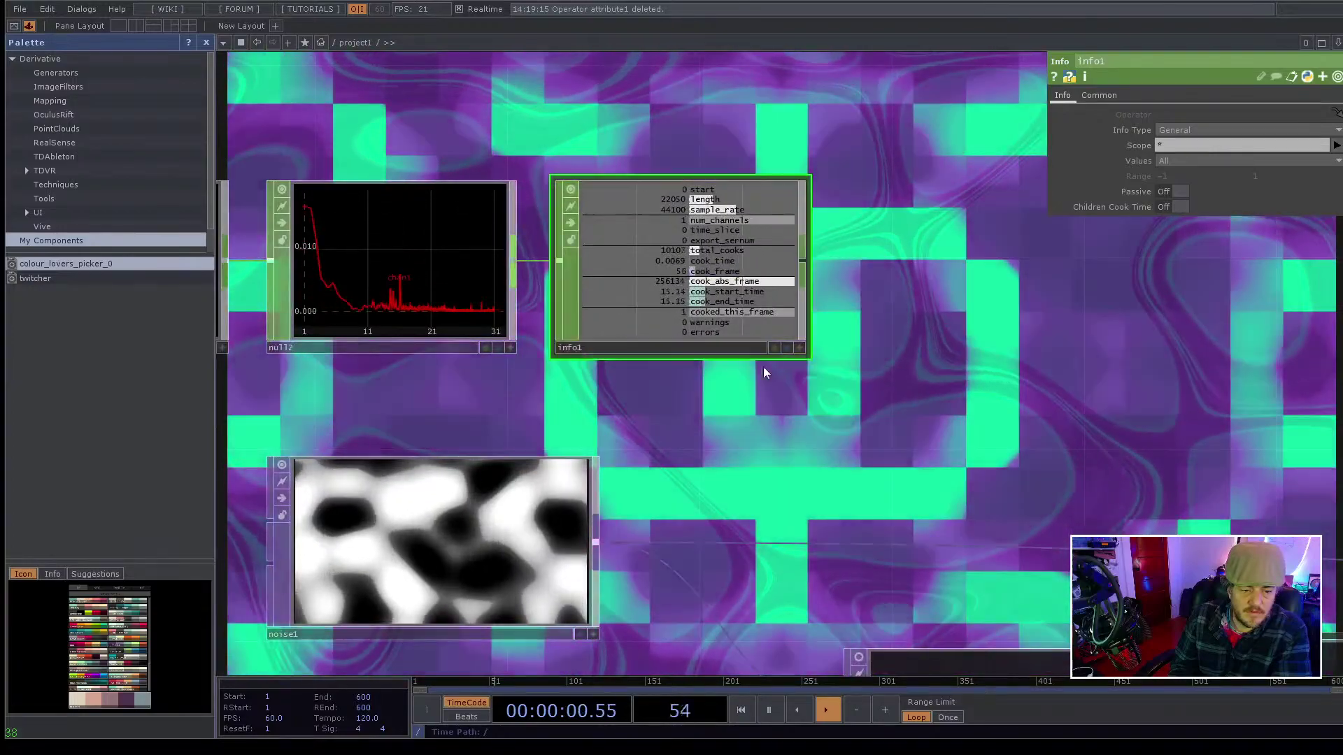
pyautogui.moveTo(798, 337); pyautogui.dragTo(804, 375)
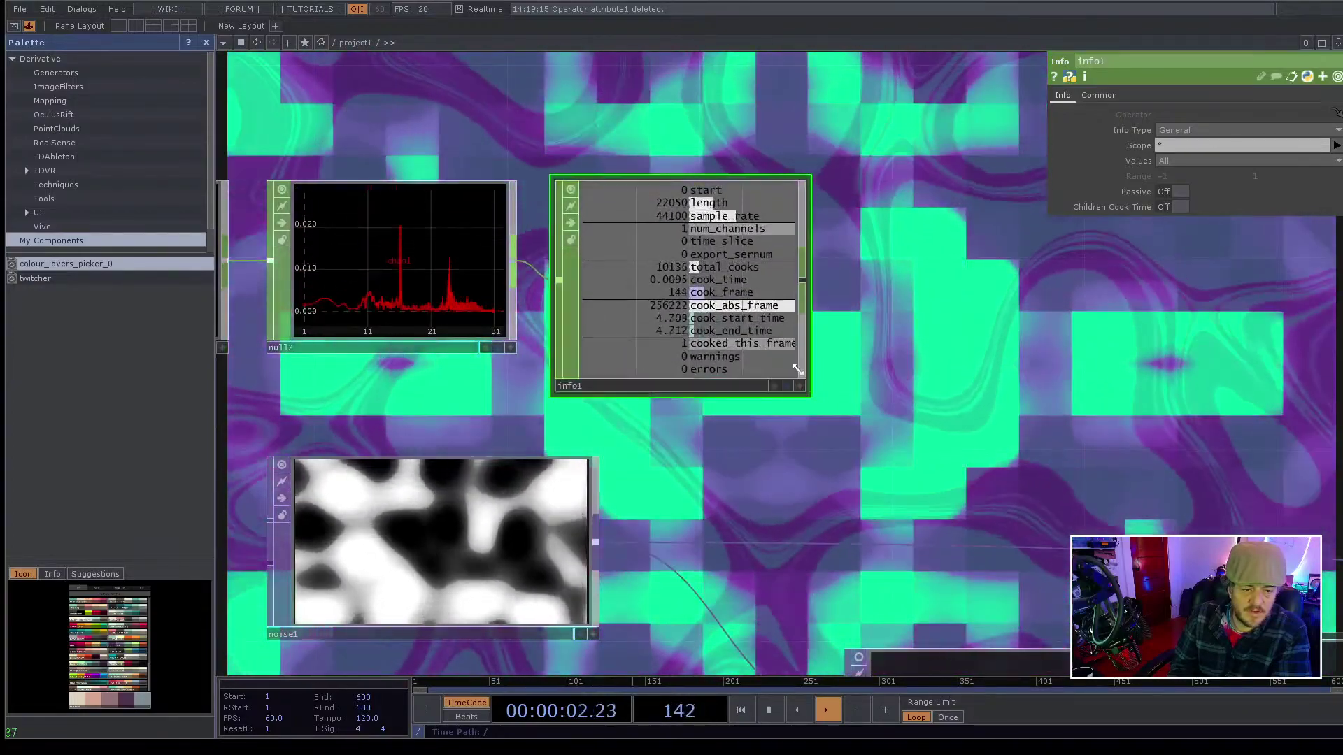
pyautogui.press('Delete')
# - Try a Stretch CHOP and a Beat CHOP in turn on null2's output, deleting each one
pyautogui.click(513, 261)
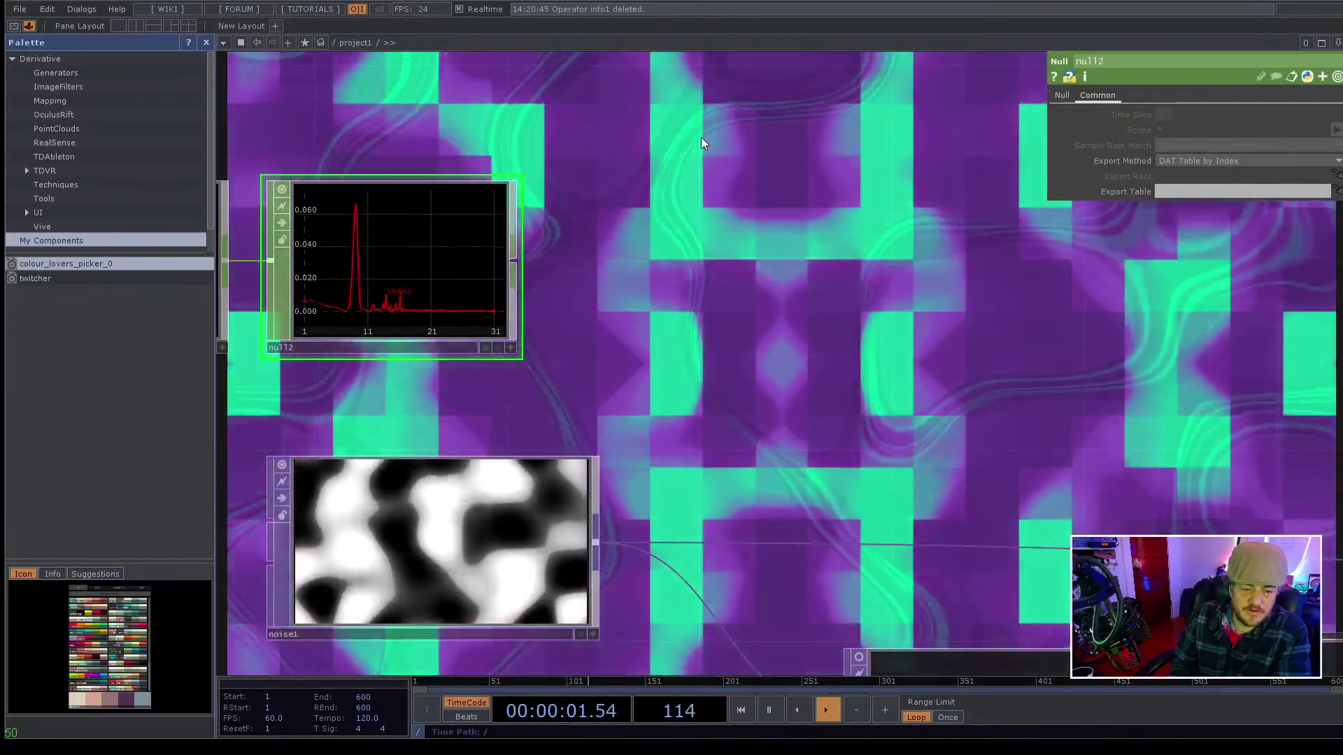
pyautogui.click(701, 138)
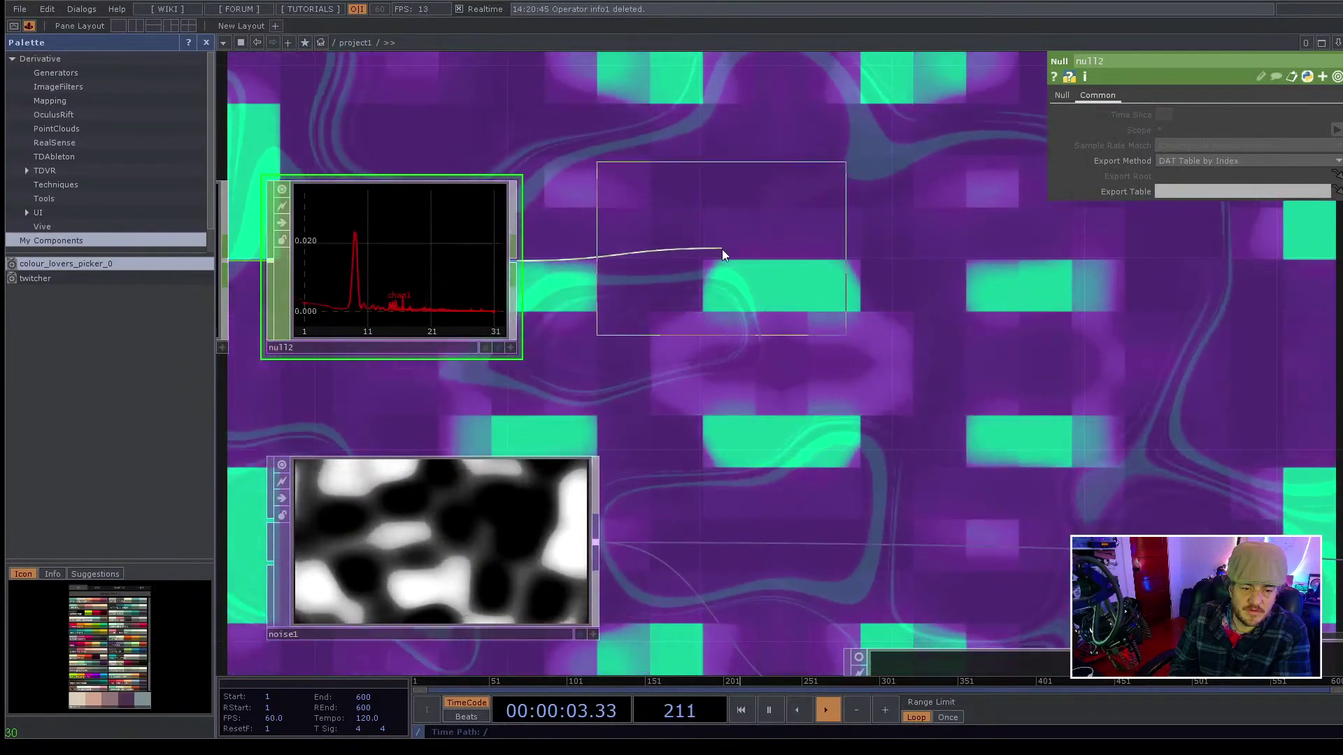
pyautogui.click(722, 253)
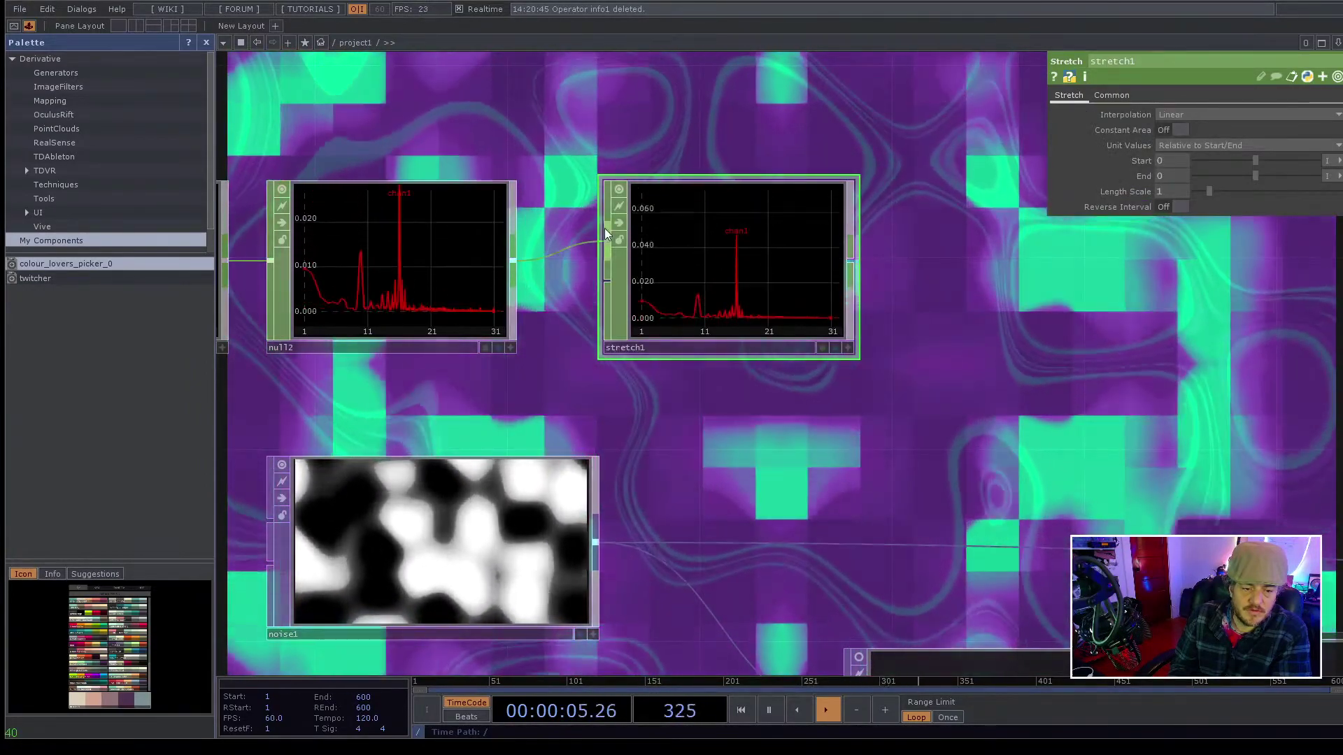
pyautogui.press('Delete')
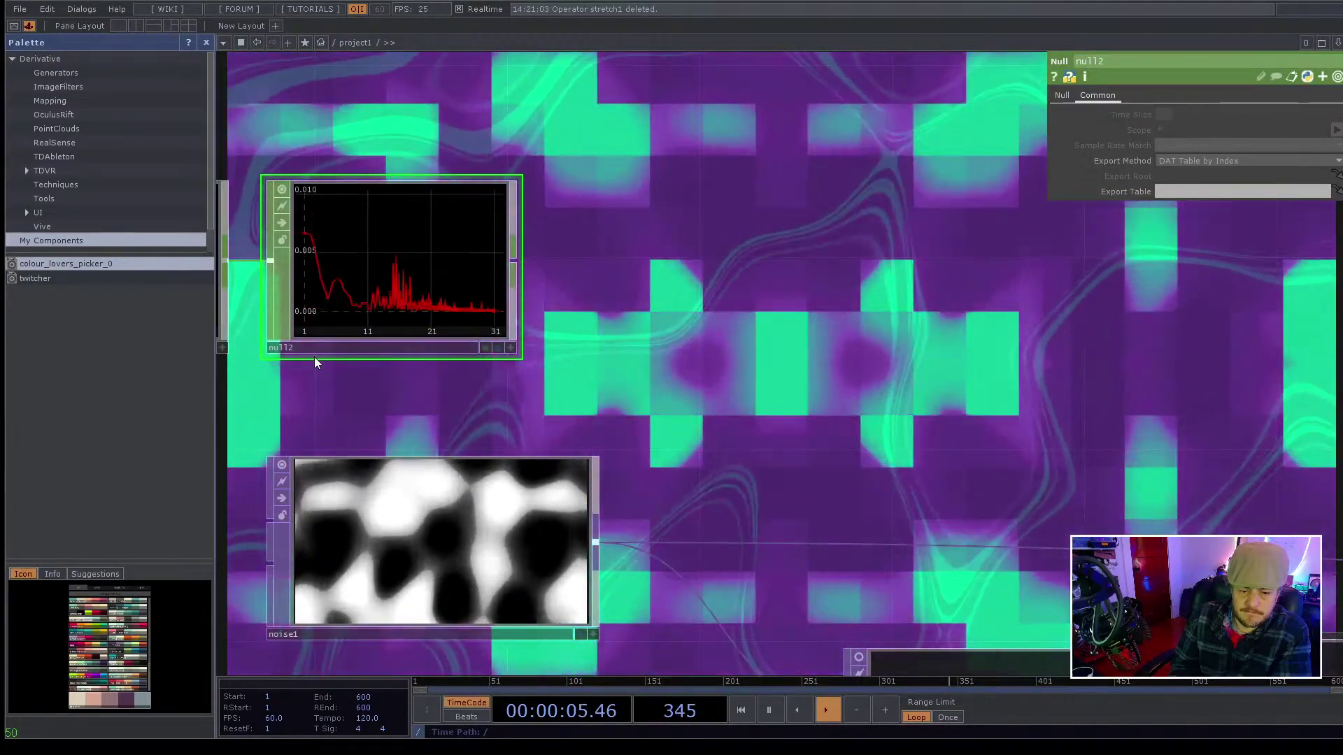
pyautogui.click(515, 261)
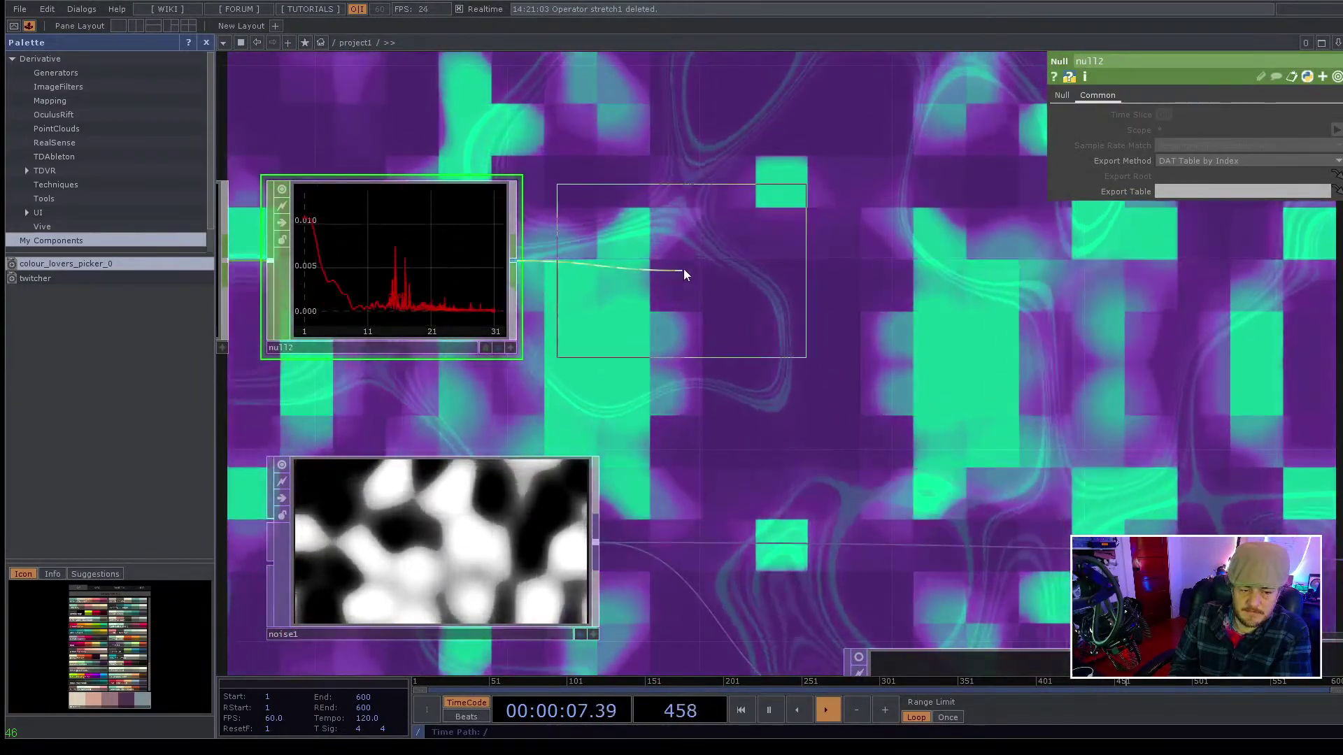
pyautogui.click(683, 268)
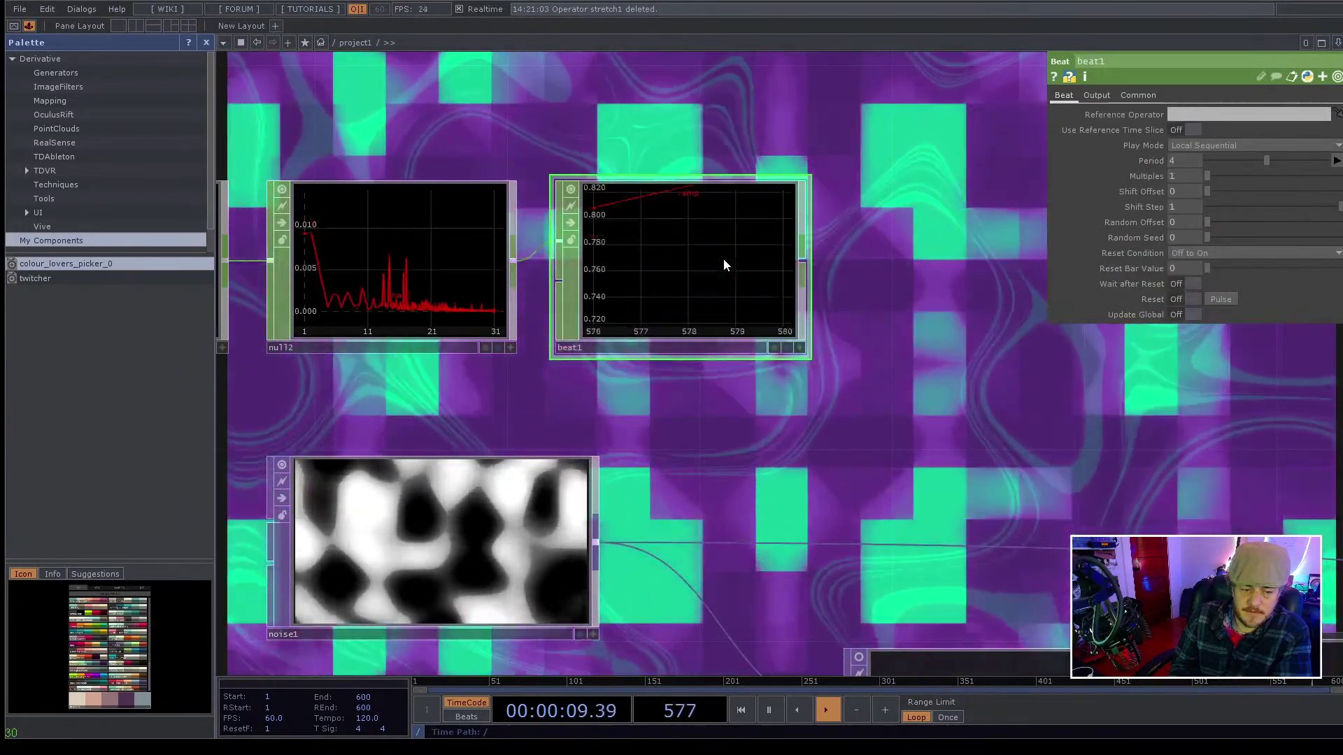
pyautogui.press('Delete')
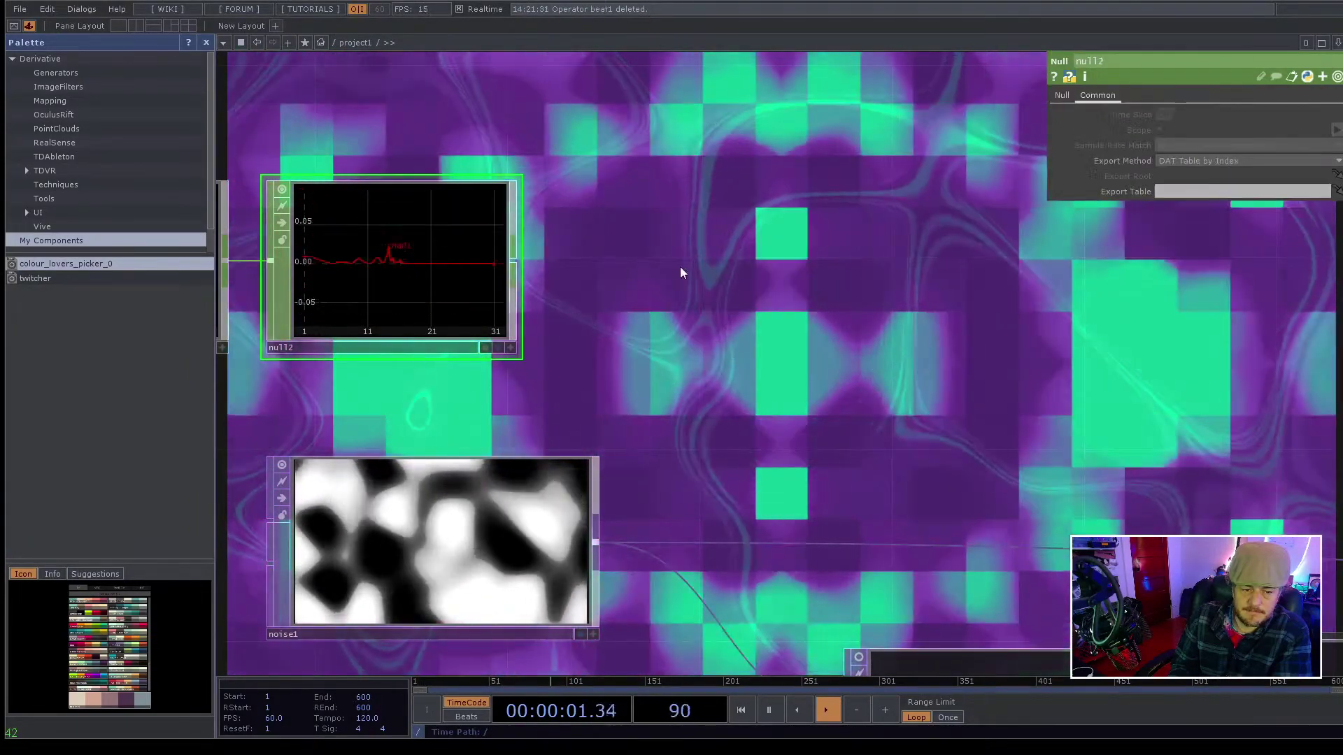
# - Add an Audio Band EQ CHOP fed by null2's output and show its Common parameters
pyautogui.click(514, 264)
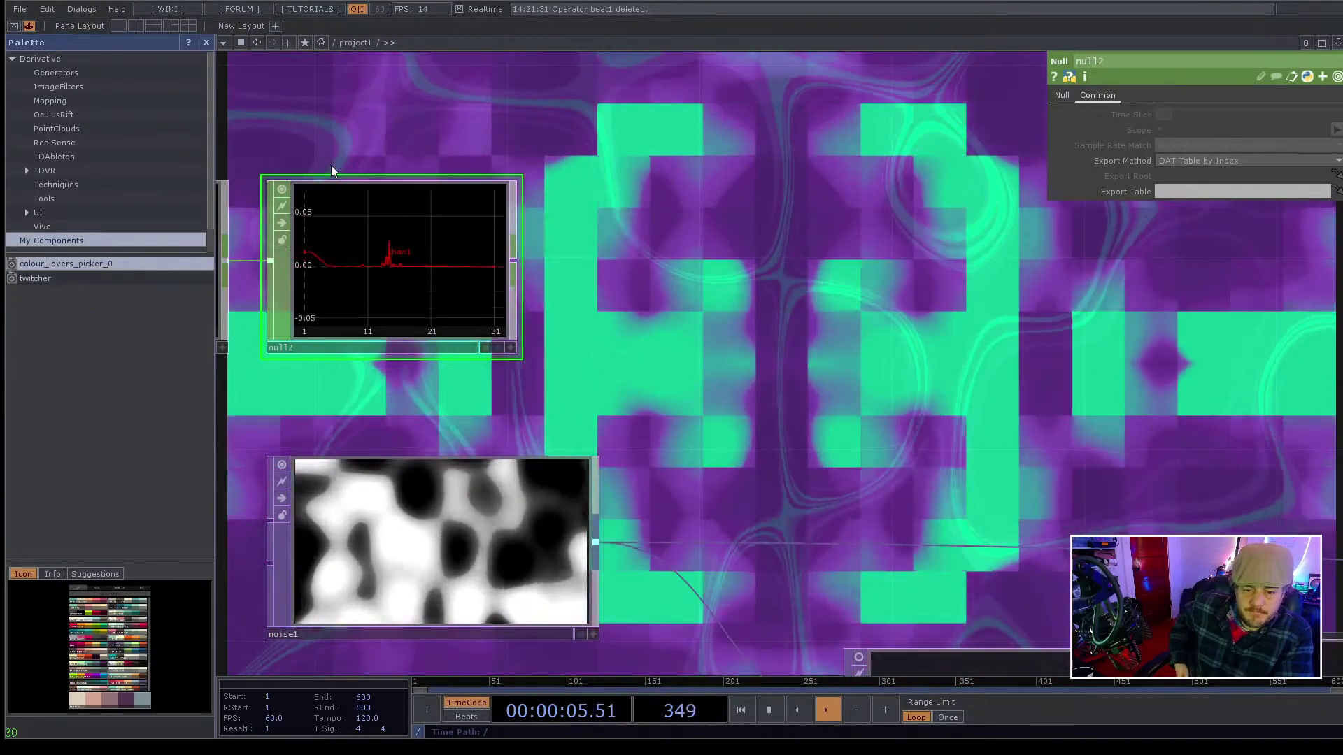
pyautogui.moveTo(515, 261); pyautogui.dragTo(674, 278)
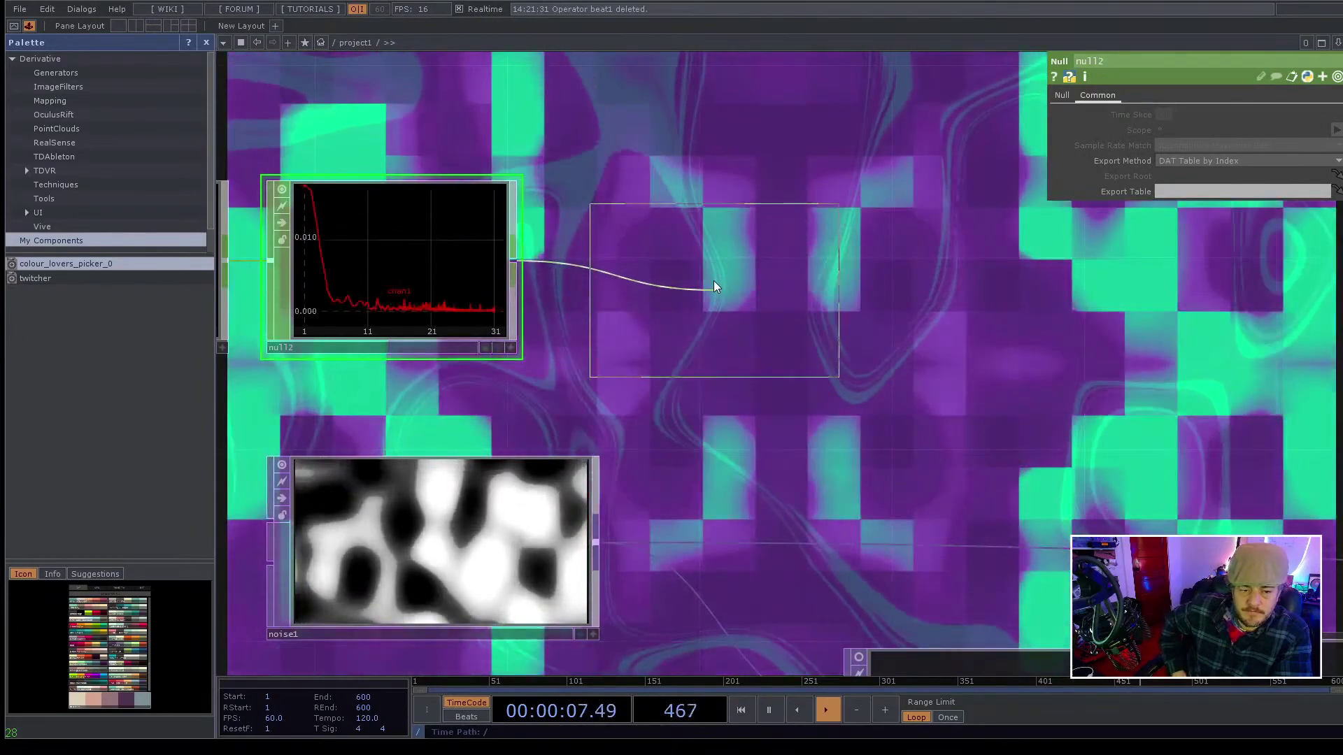
pyautogui.click(710, 279)
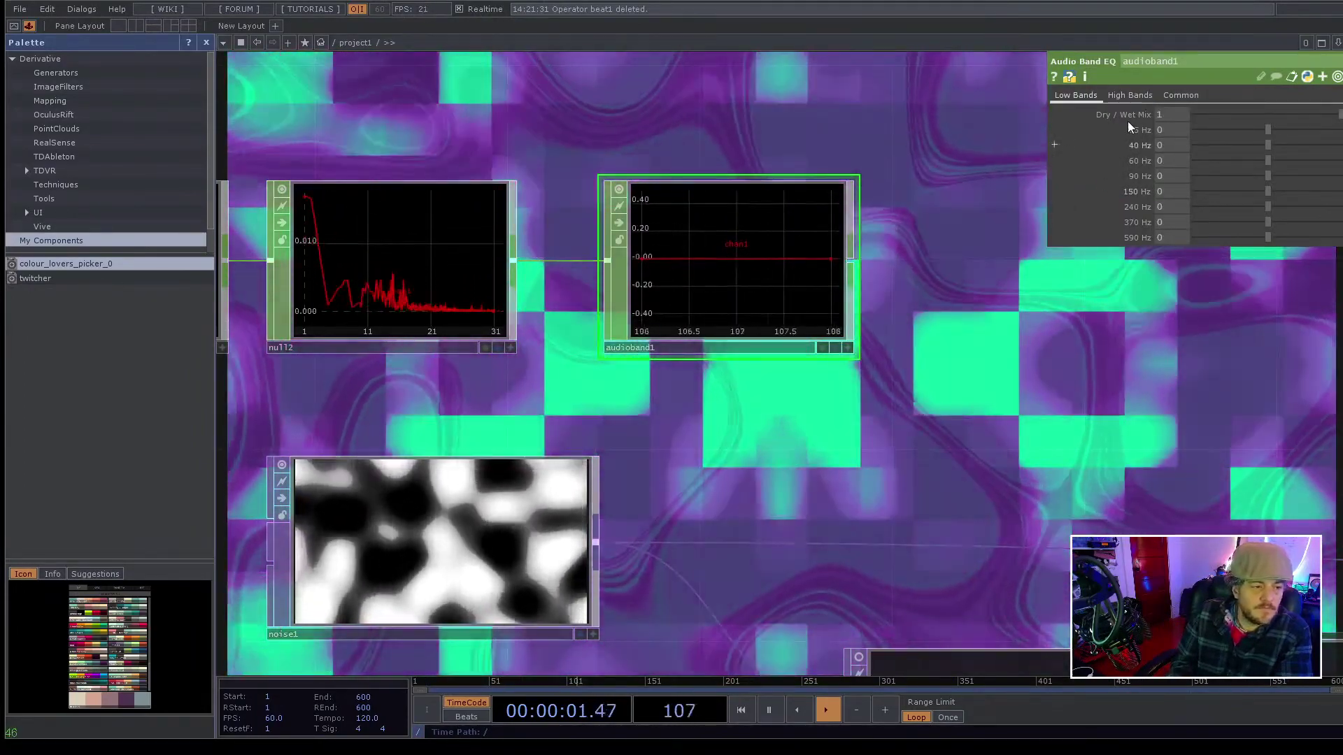
pyautogui.click(1189, 94)
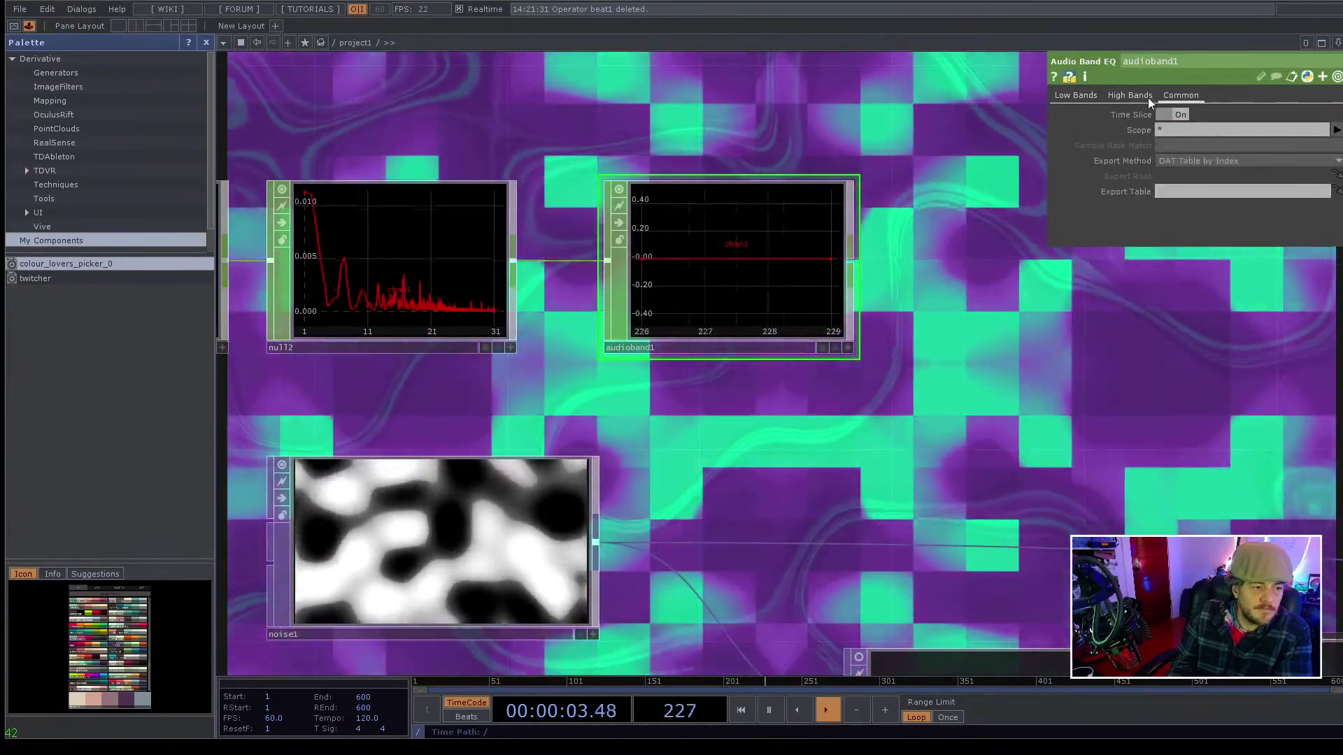
# - Try the Audio Band EQ on null2's output with the 40 Hz band raised to 0.2, and delete it
pyautogui.click(1161, 114)
pyautogui.click(1161, 114)
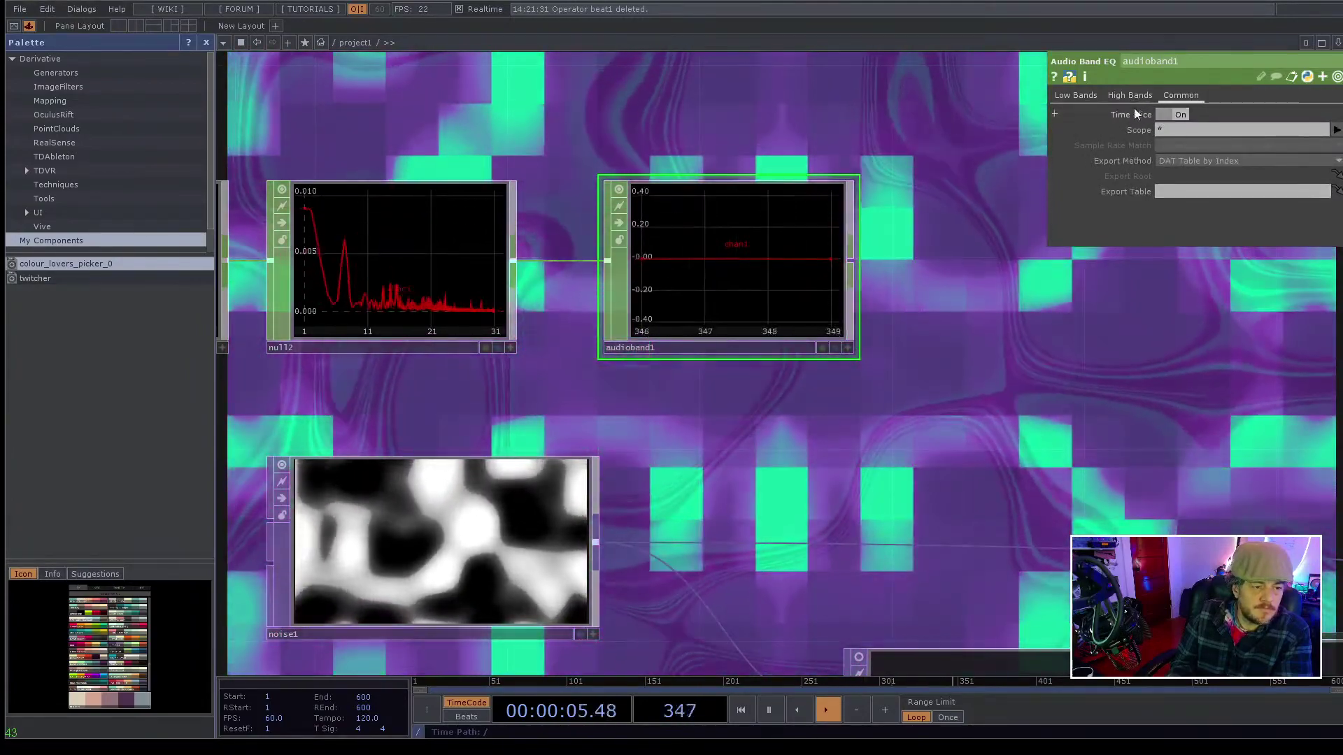
pyautogui.click(1094, 95)
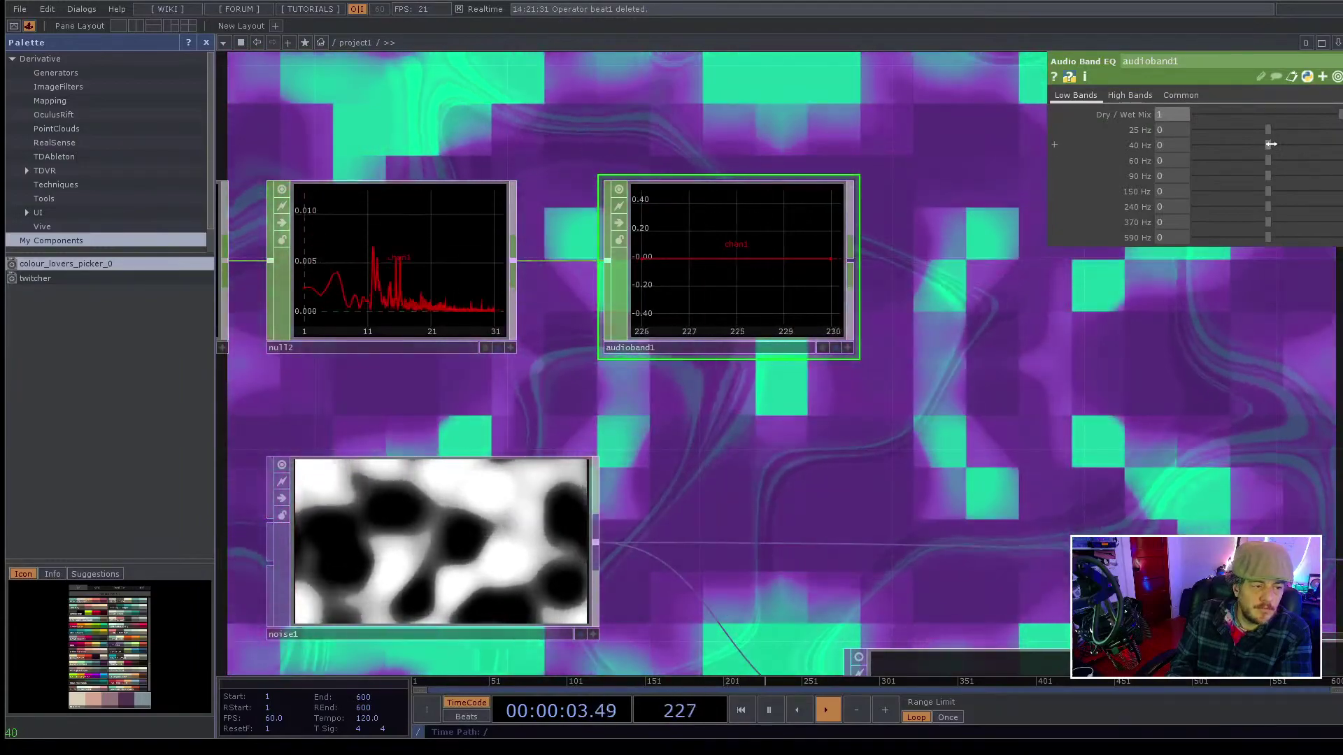
pyautogui.moveTo(1270, 144)
pyautogui.mouseDown()
pyautogui.moveTo(1340, 145)
pyautogui.moveTo(1274, 151)
pyautogui.mouseUp()
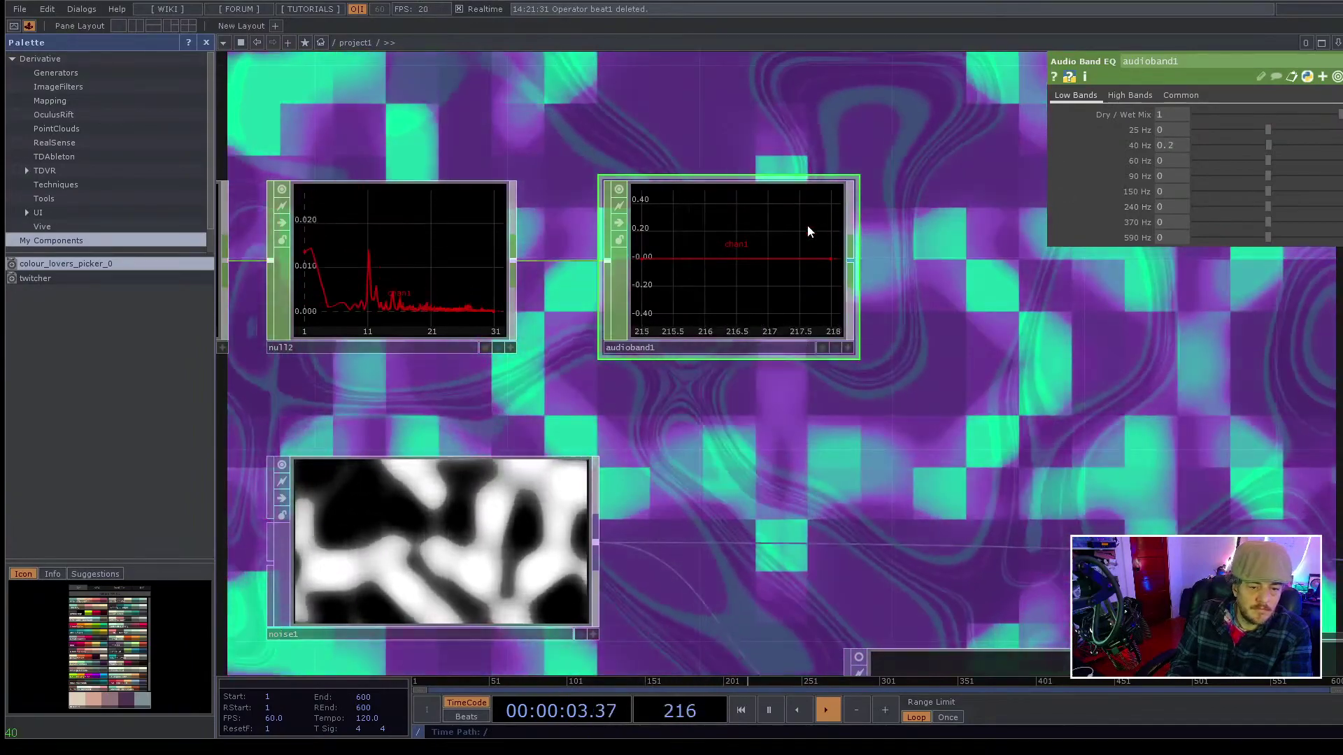
pyautogui.press('Delete')
# - Try an Audio Spectrum CHOP on null2's output in Time to Magnitude and Phase, Magnitude and Phase to Time, and Visualization modes
pyautogui.click(495, 246)
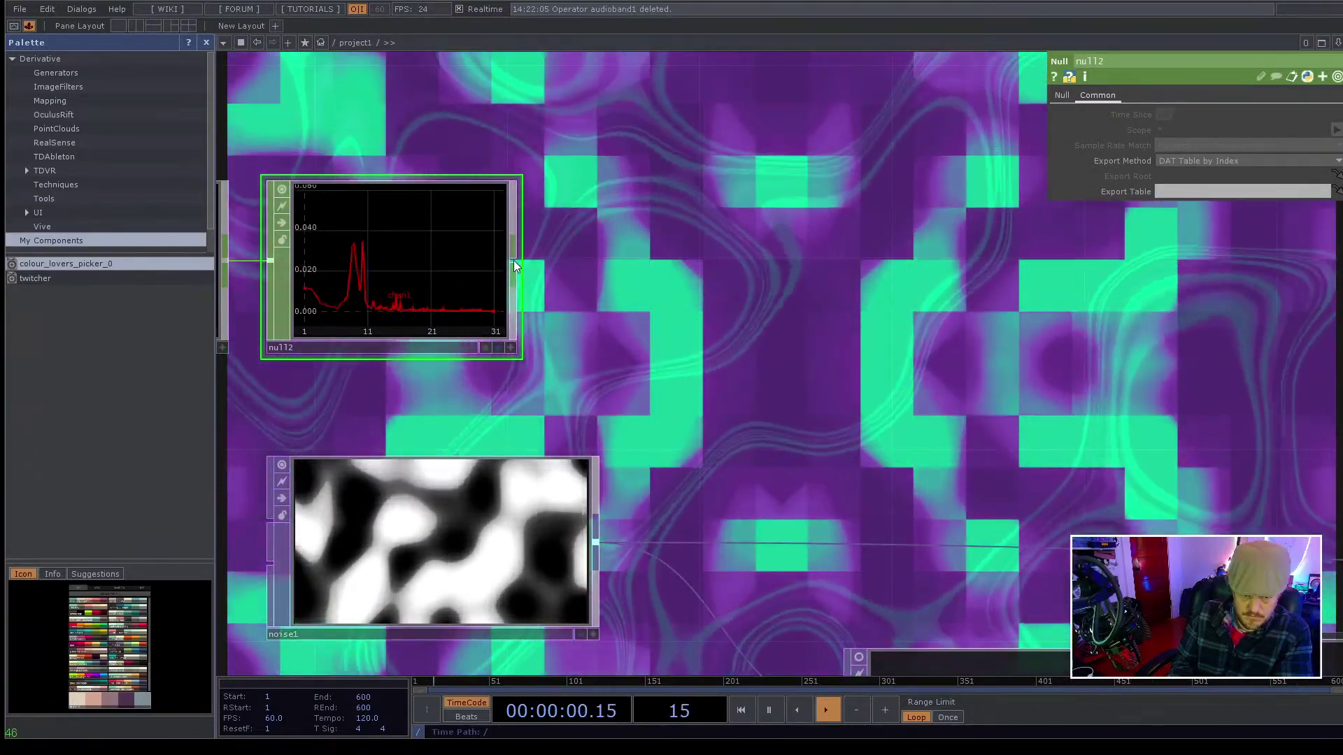
pyautogui.hotkey('ctrl', 'c')
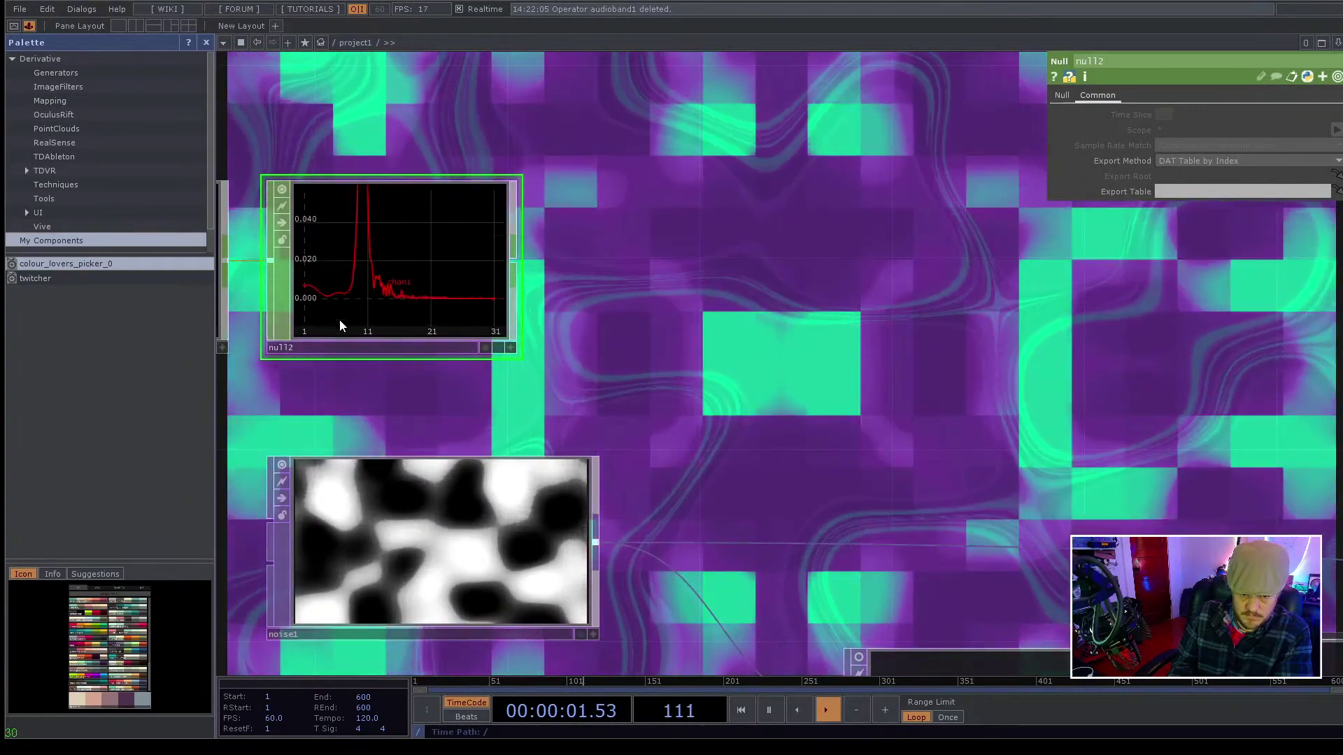
pyautogui.hotkey('ctrl', 'v')
pyautogui.click(735, 272)
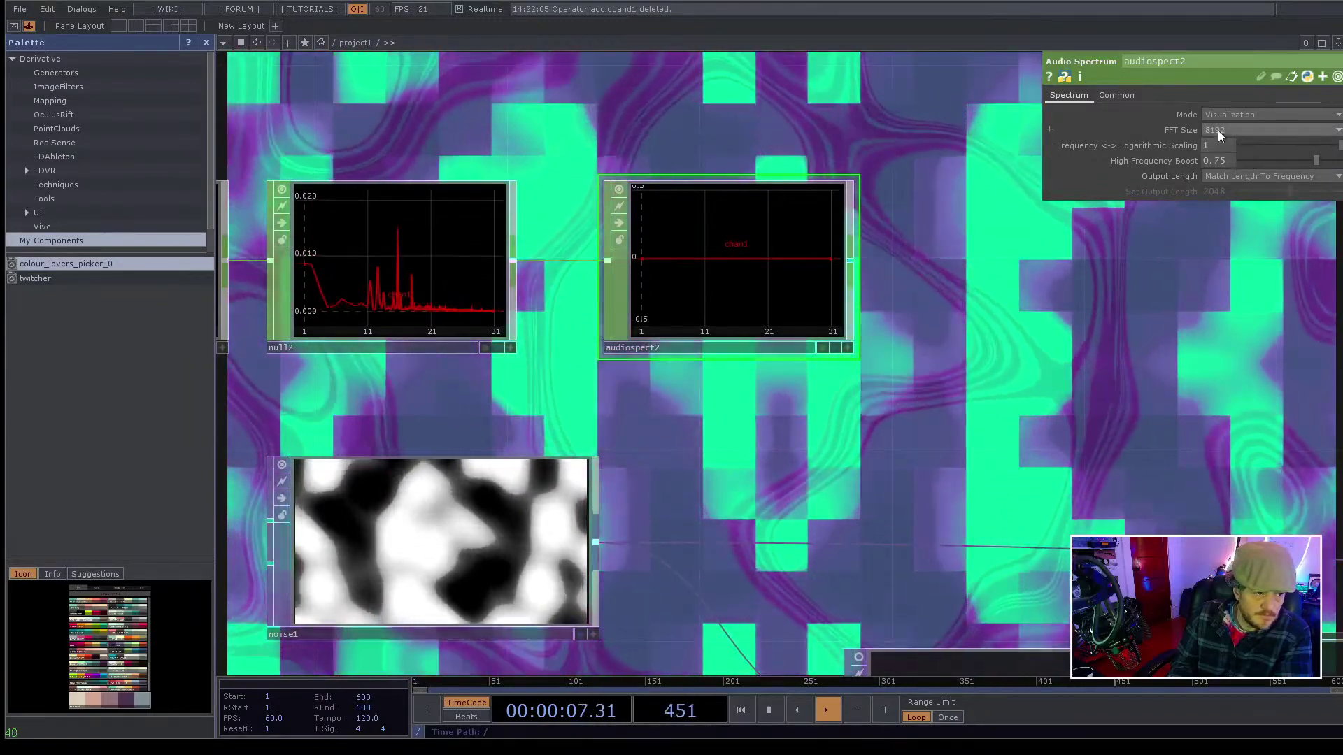
pyautogui.click(1223, 114)
pyautogui.click(1224, 137)
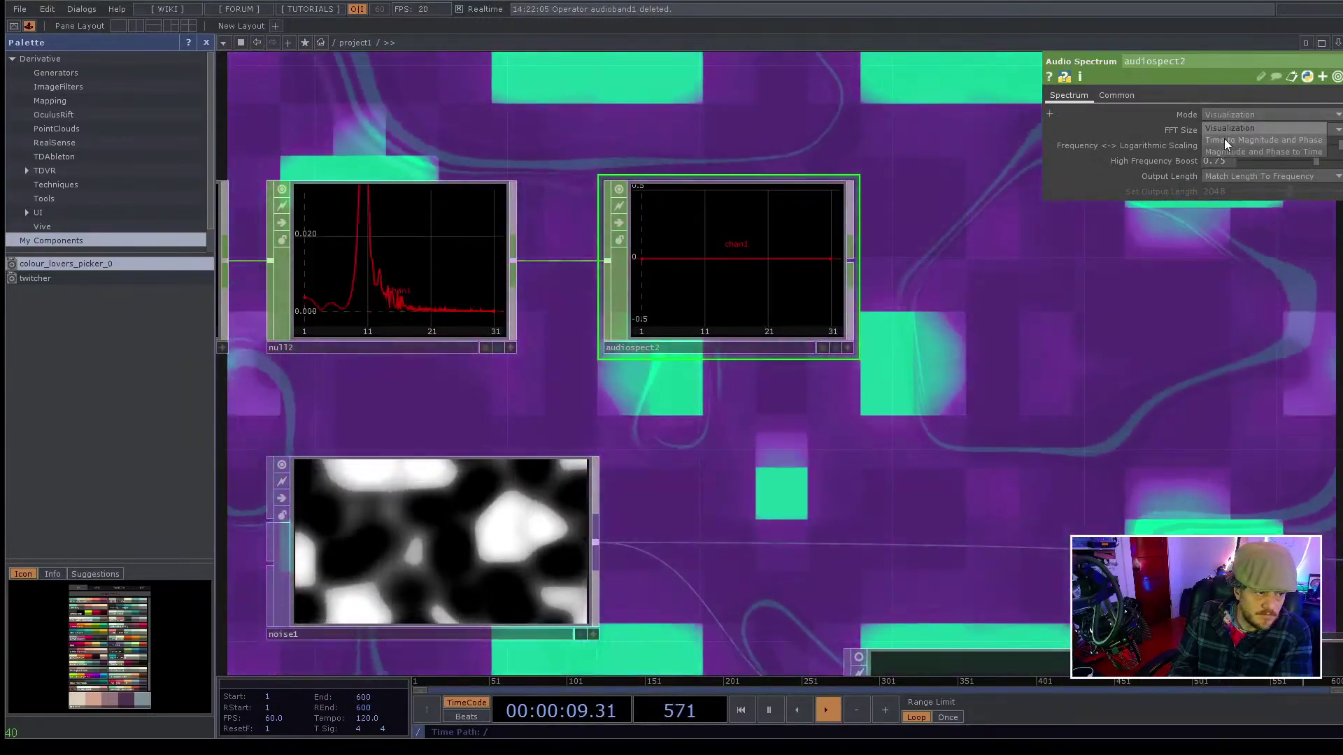
pyautogui.click(1231, 114)
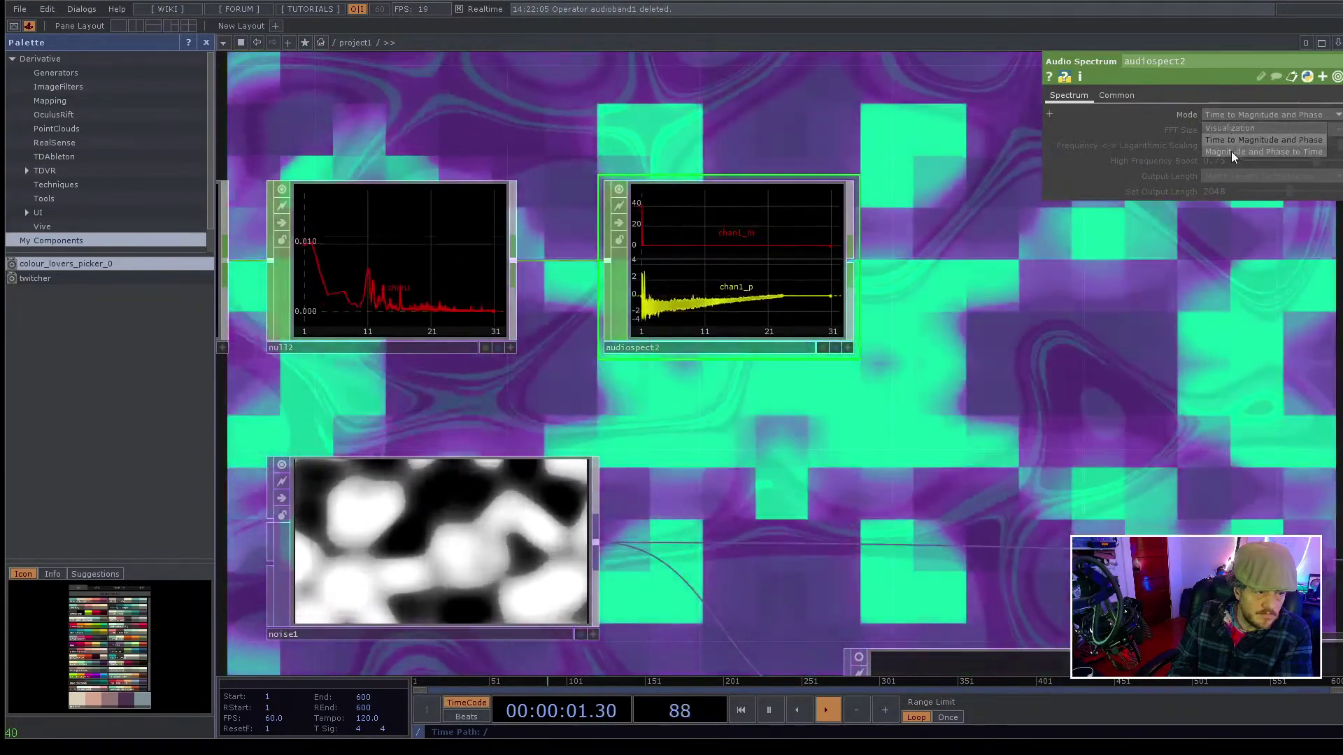
pyautogui.click(1231, 152)
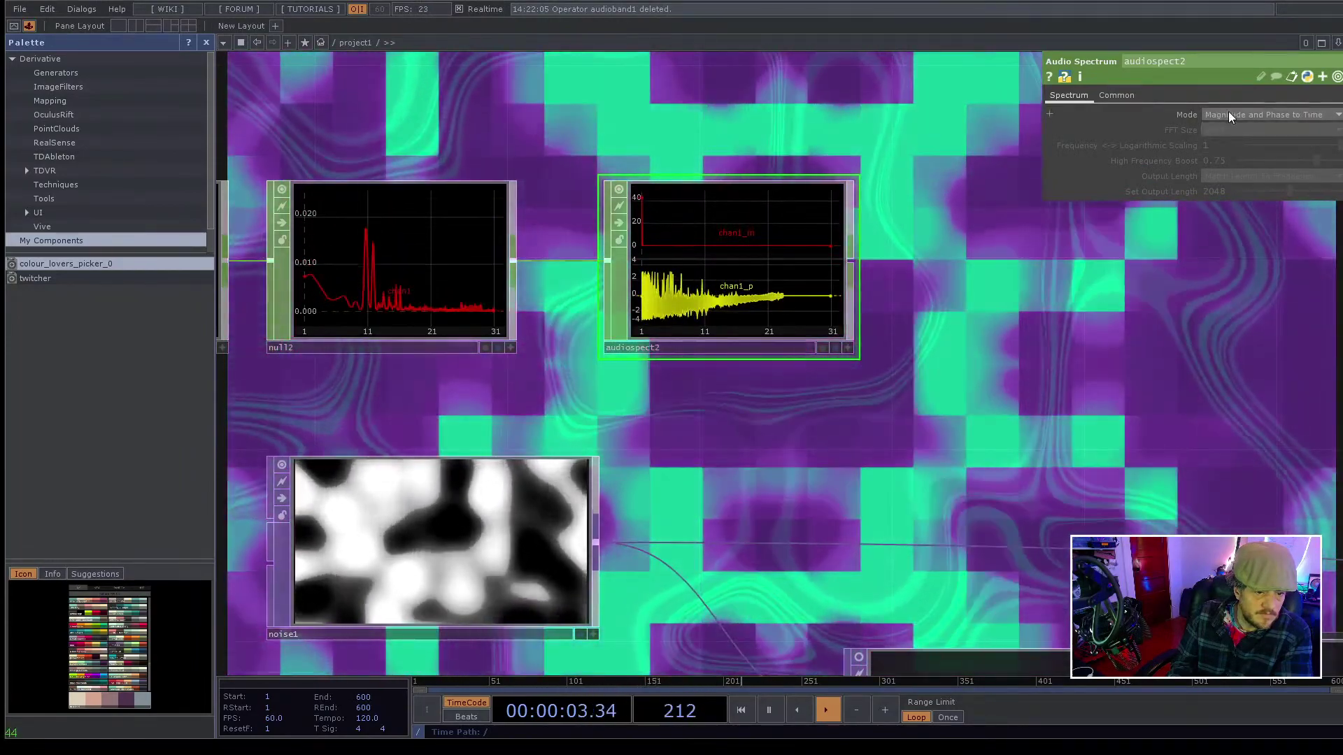
pyautogui.click(1228, 114)
pyautogui.click(1228, 127)
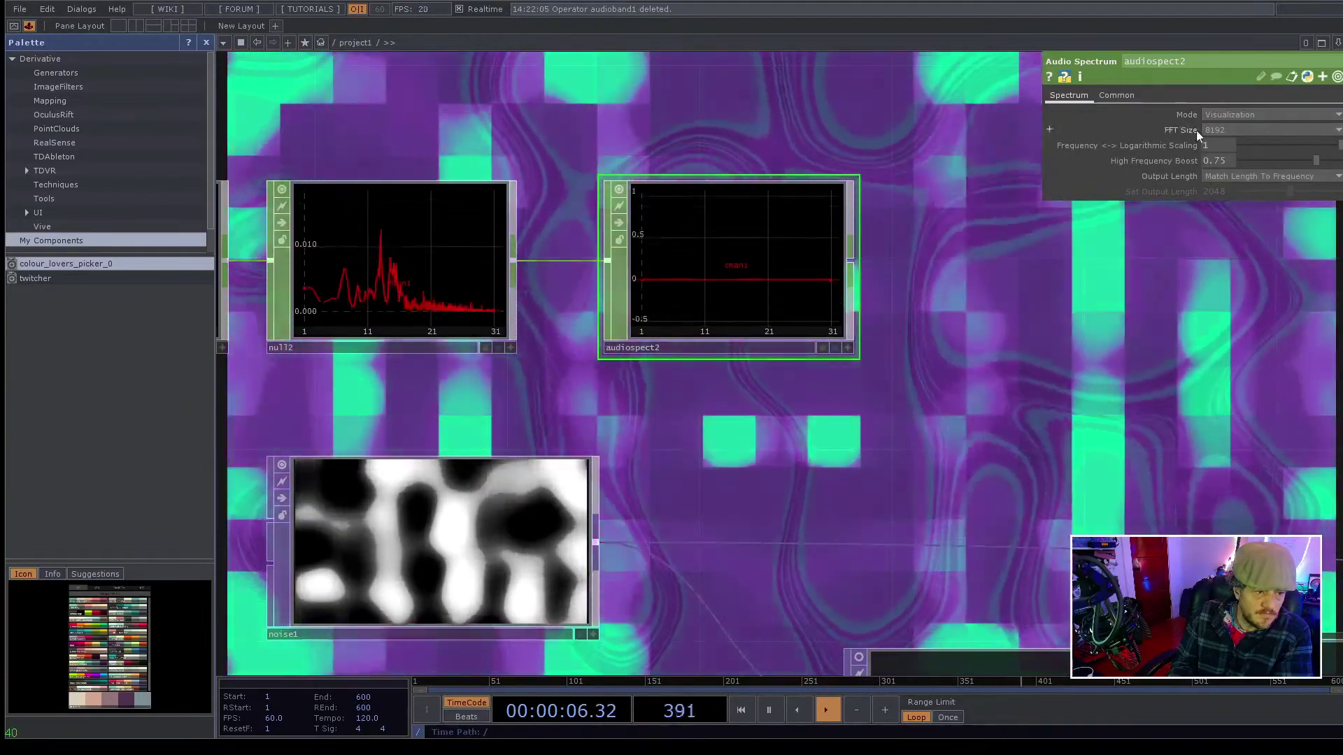
# - Try an FFT size of 64 on audiospect2, check its Common parameters, and delete the operator
pyautogui.click(1219, 130)
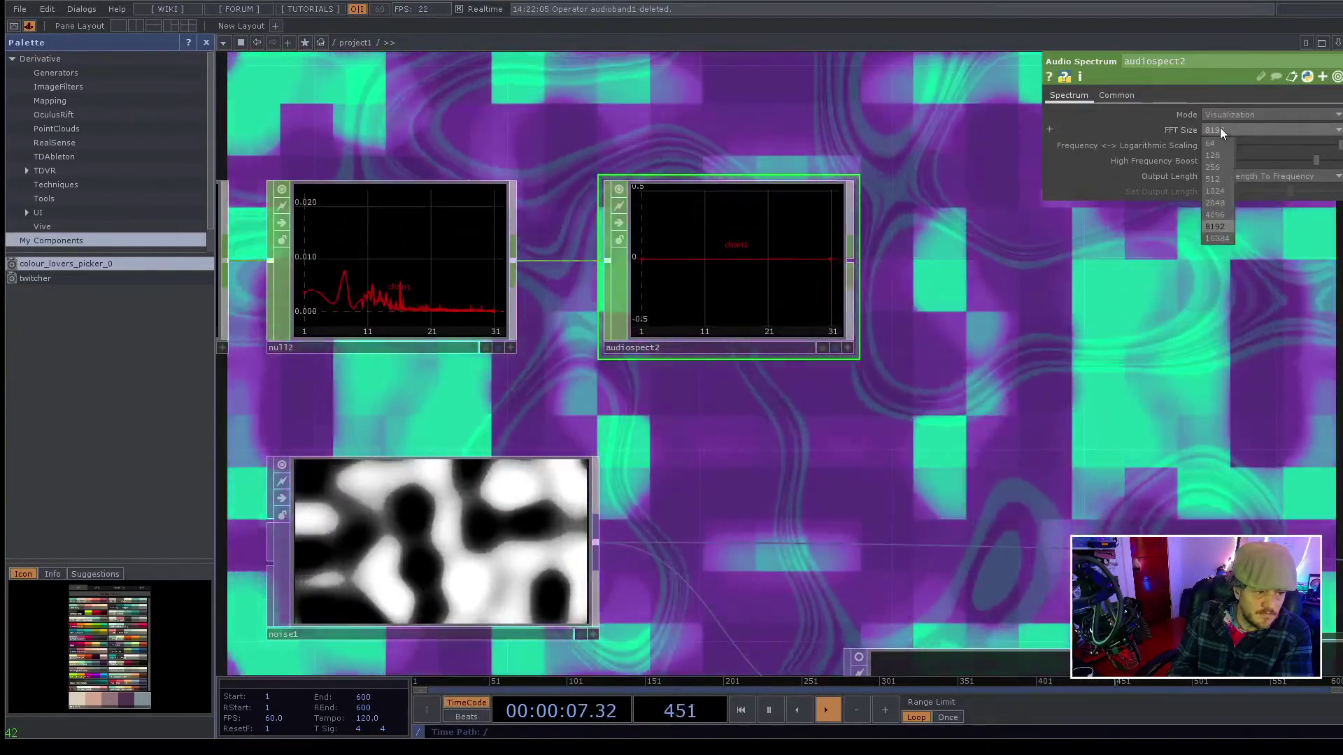
pyautogui.click(1220, 143)
pyautogui.click(1131, 96)
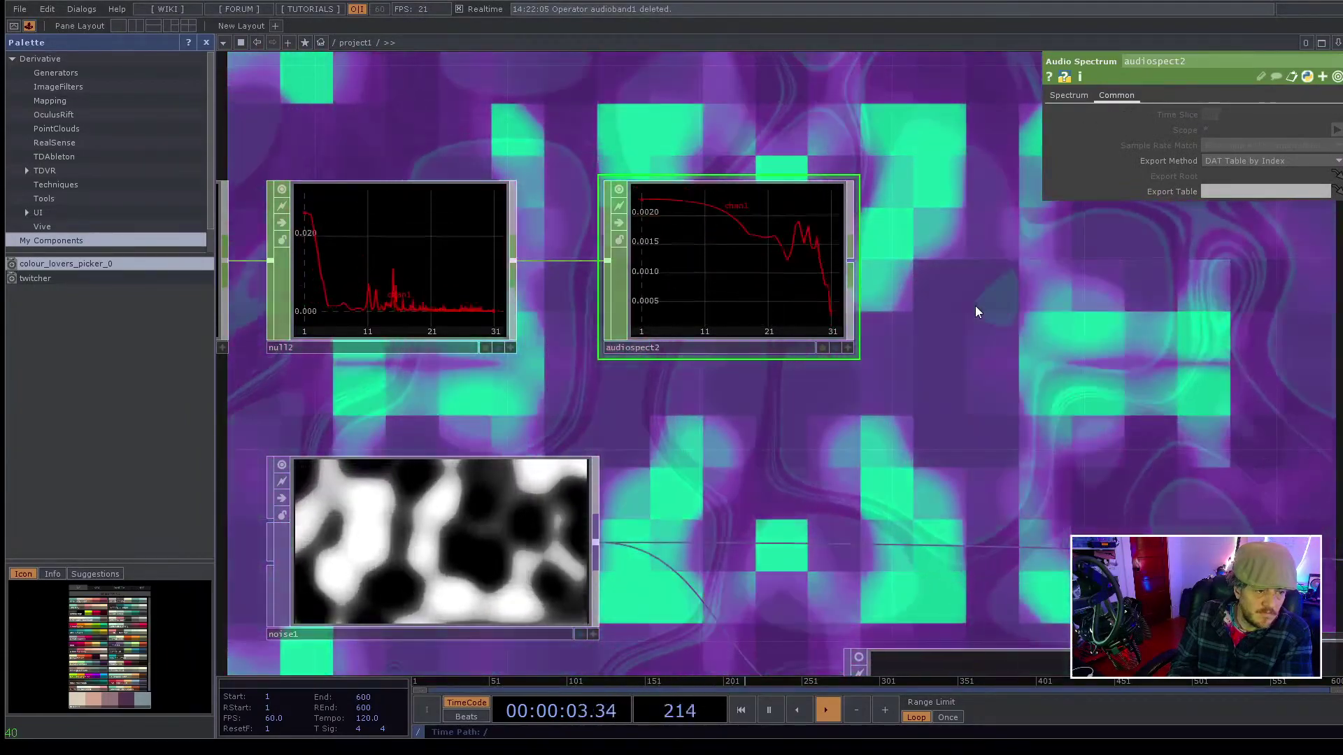
pyautogui.moveTo(948, 299); pyautogui.dragTo(758, 237)
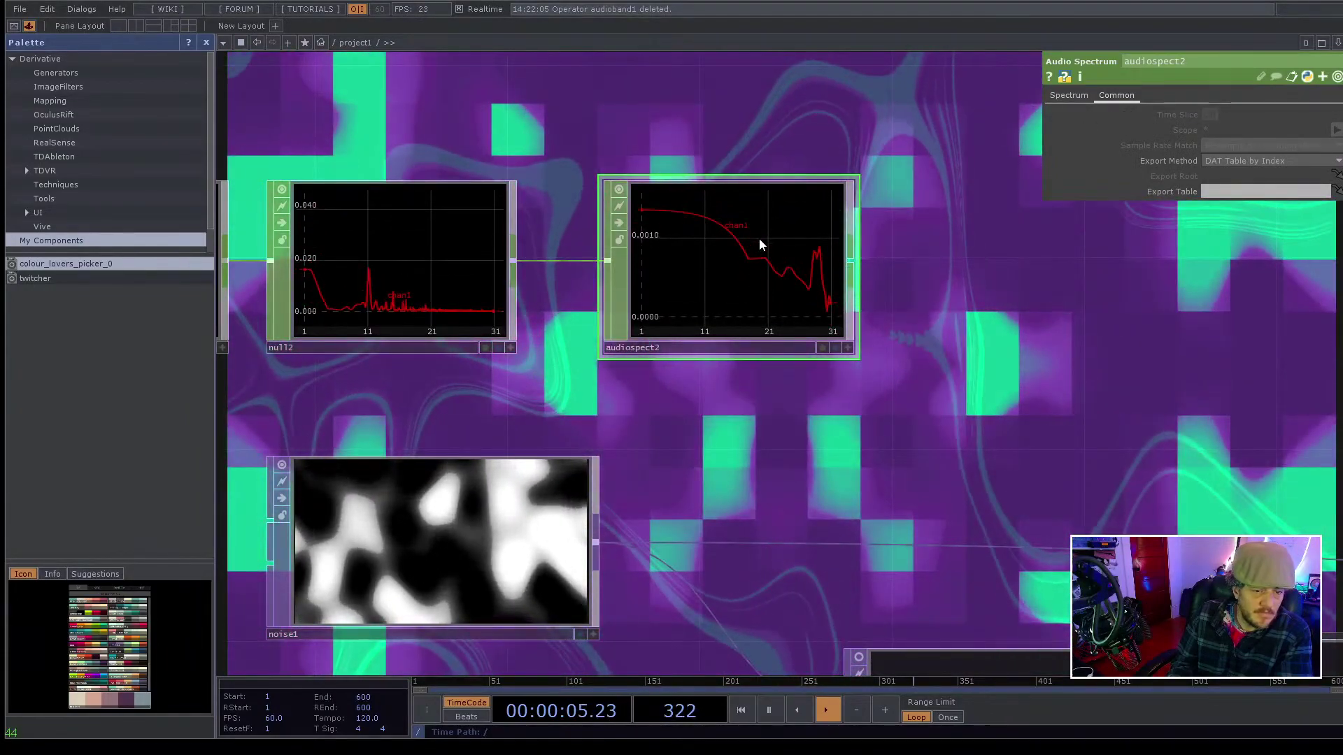
pyautogui.press('Delete')
# - Try an Interpolate CHOP on null2's output and delete it
pyautogui.click(506, 270)
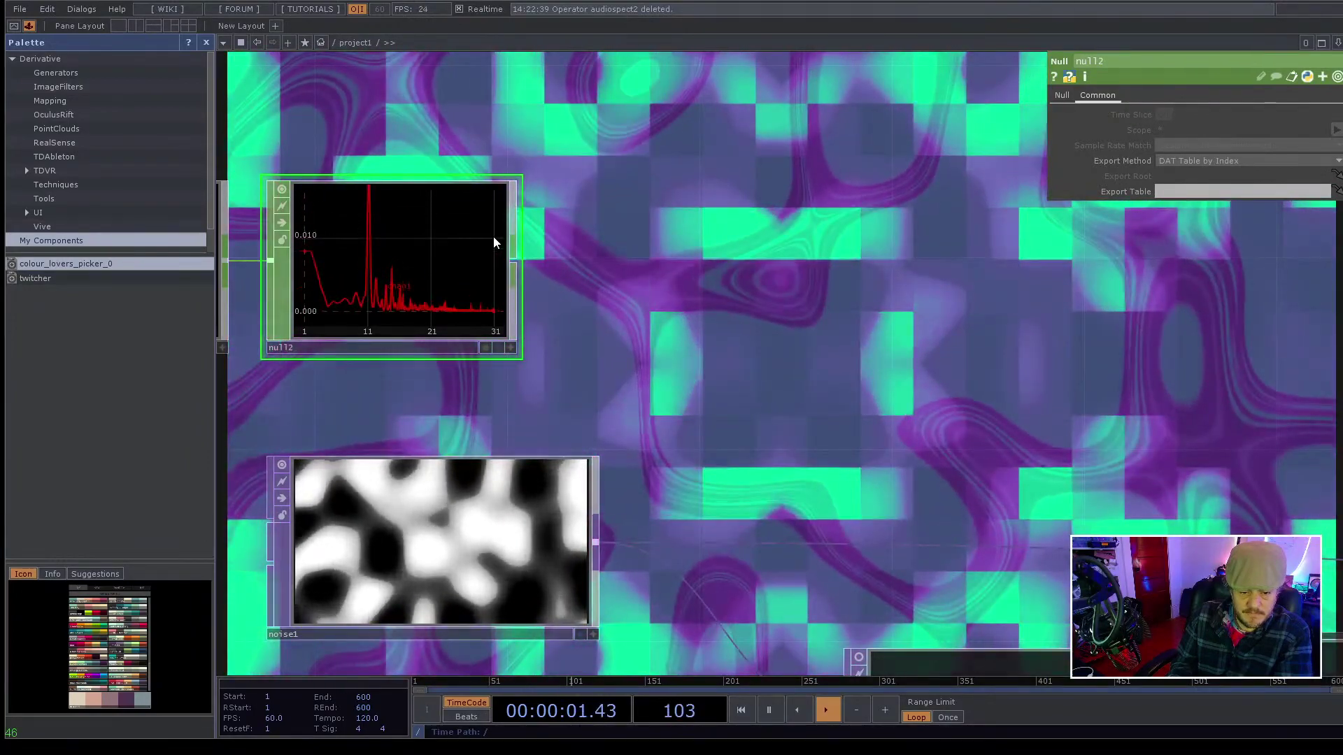
pyautogui.click(514, 261)
pyautogui.click(695, 267)
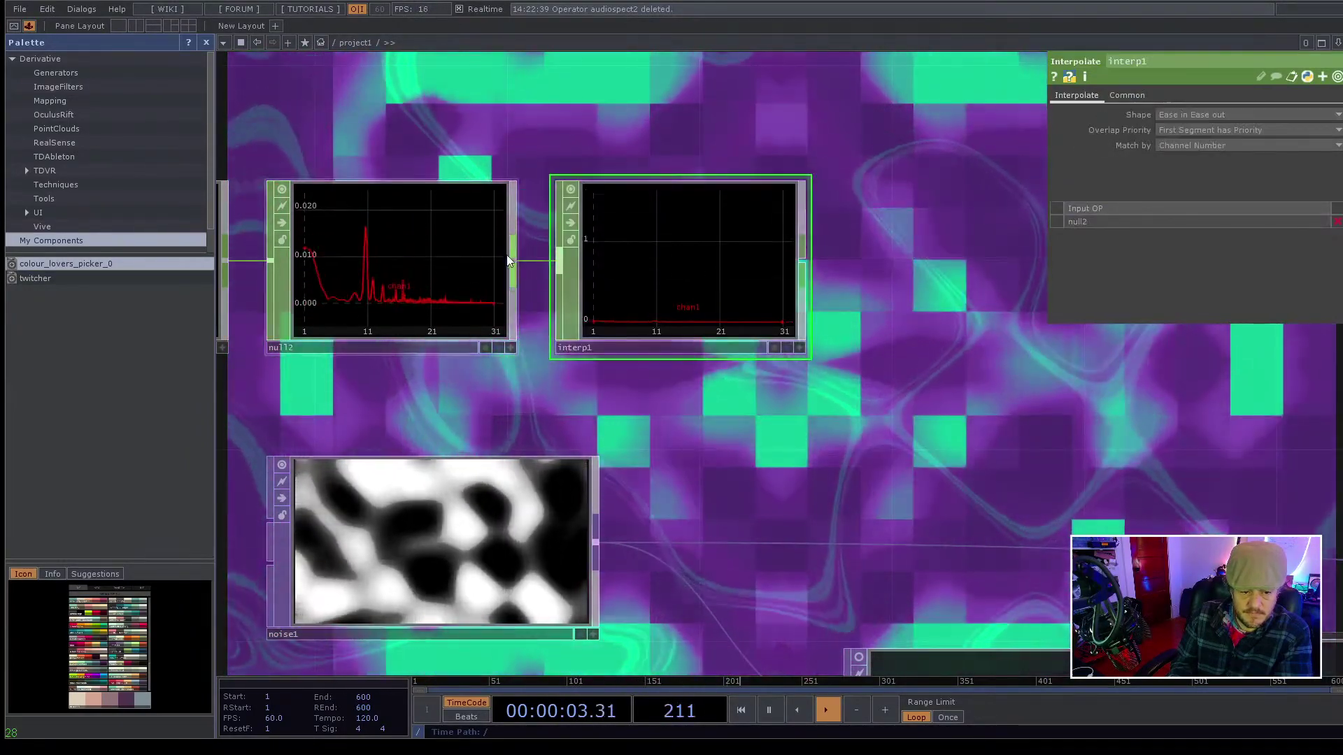
pyautogui.press('Delete')
pyautogui.rightClick(509, 254)
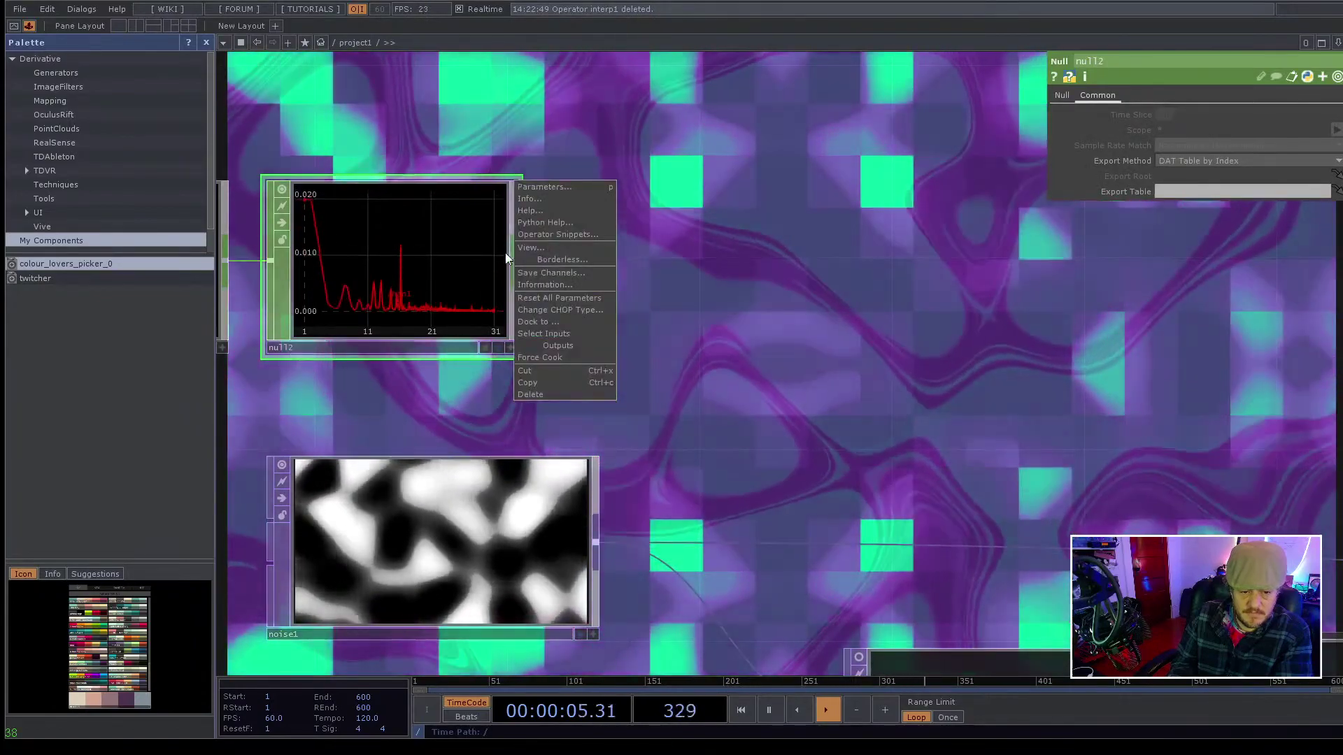
pyautogui.press('Escape')
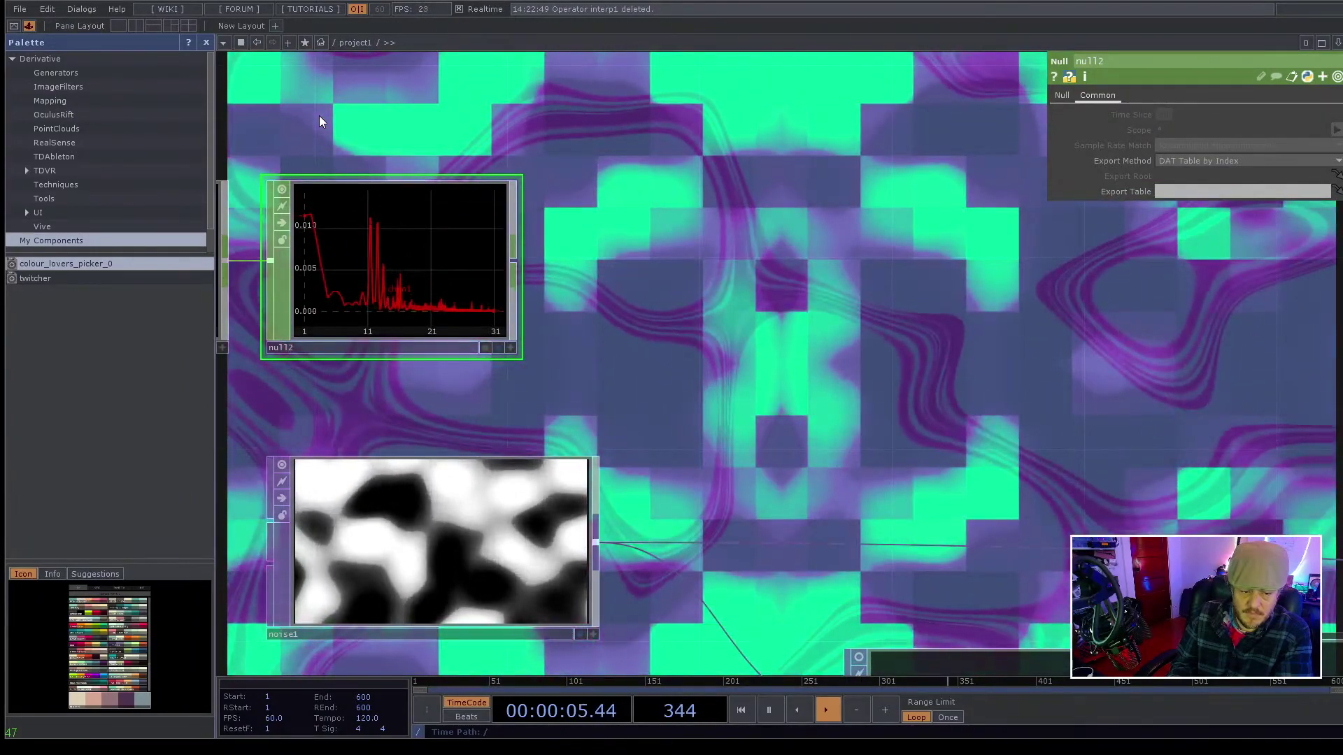
# - Add an Analyze CHOP with the Average function, fed by null2's output
pyautogui.click(754, 348)
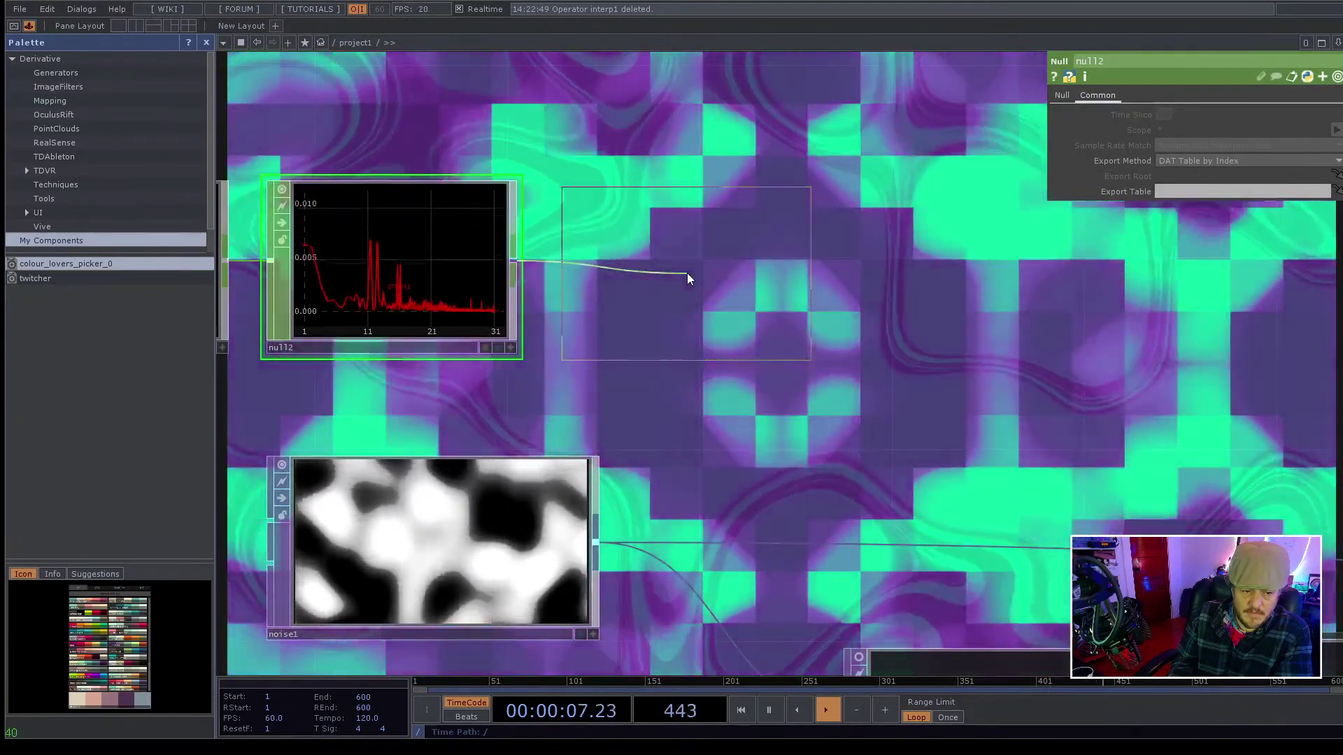
pyautogui.click(687, 264)
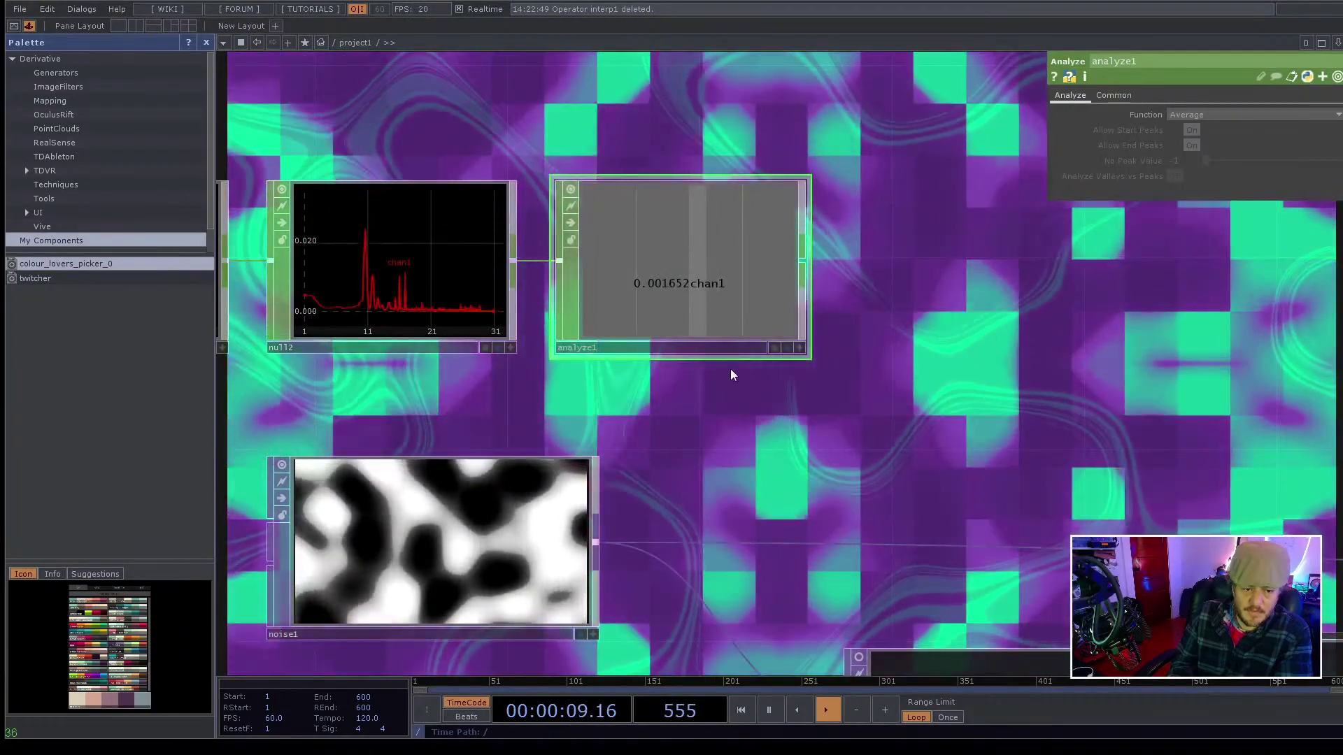
pyautogui.scroll(-8, 839, 370)
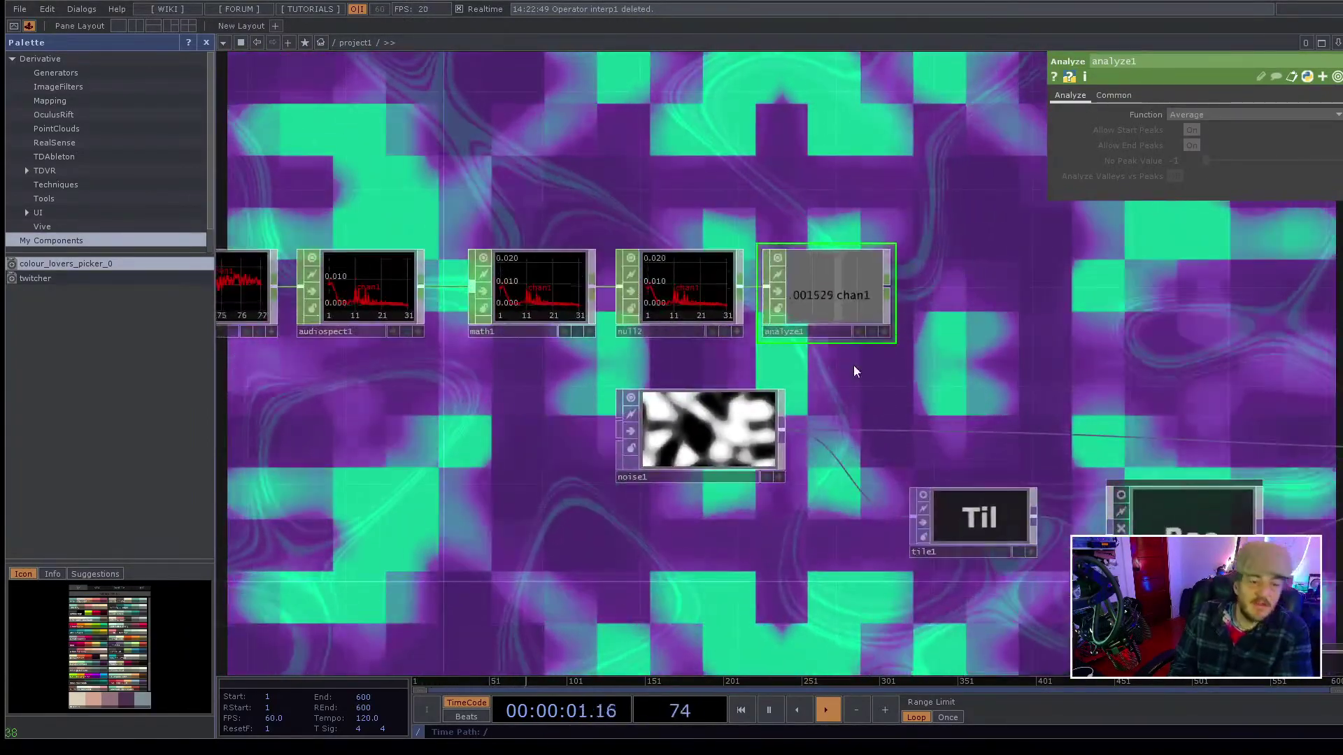
pyautogui.scroll(4, 854, 368)
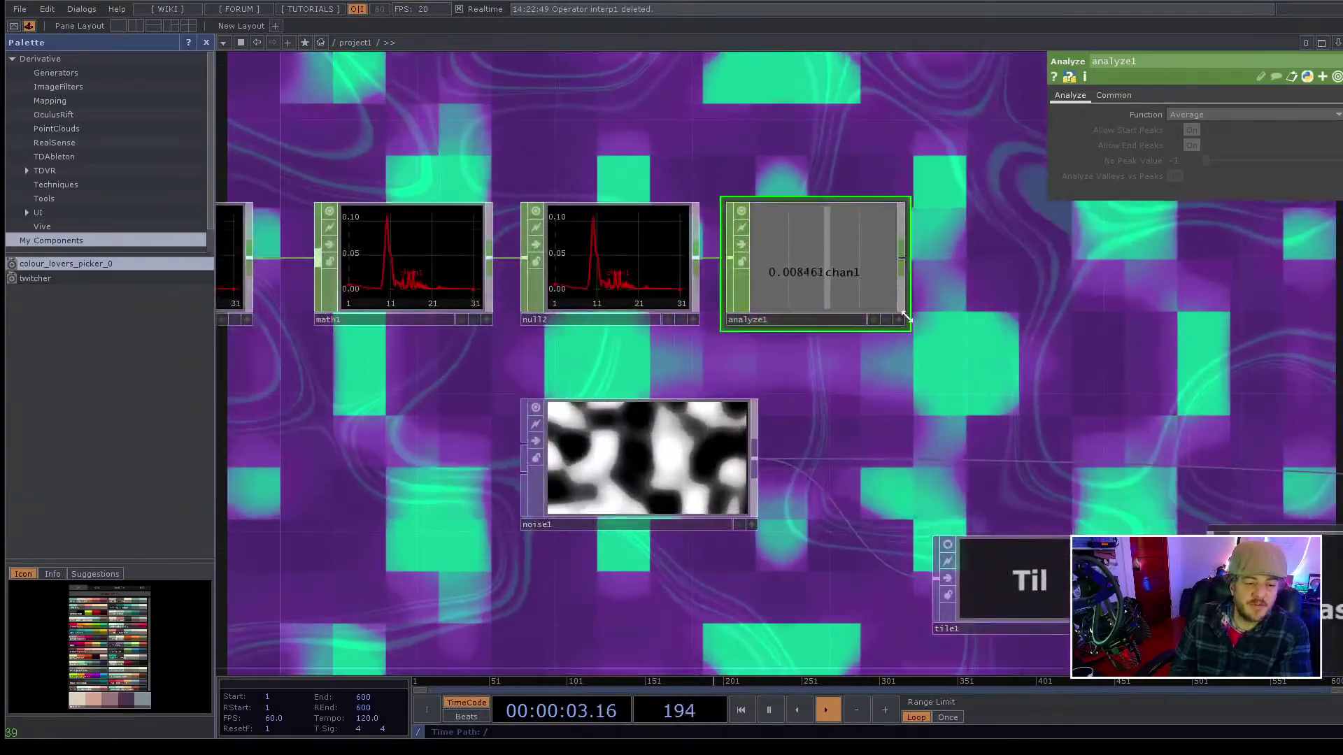
# - Make analyze1's viewer active and link its chan1 channel to noise1's Exponent parameter
pyautogui.click(899, 319)
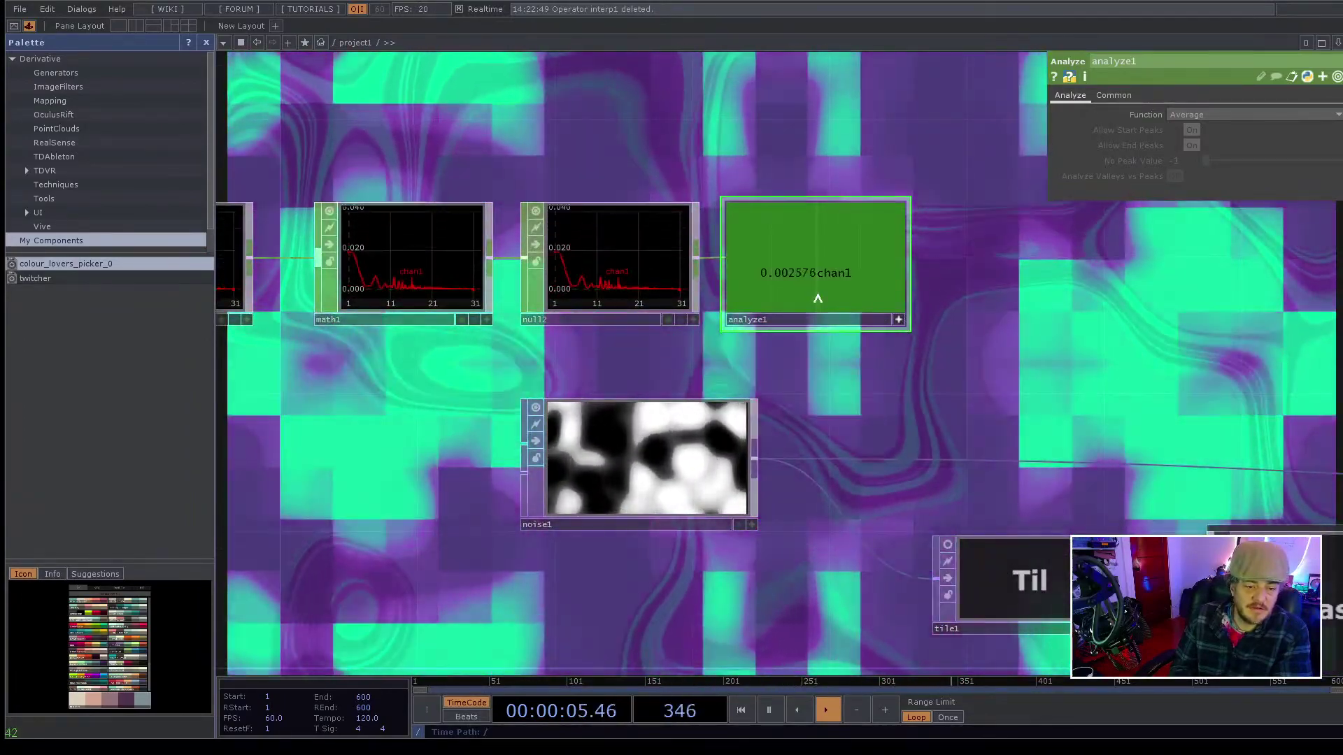
pyautogui.moveTo(817, 299); pyautogui.dragTo(744, 441)
pyautogui.click(742, 437)
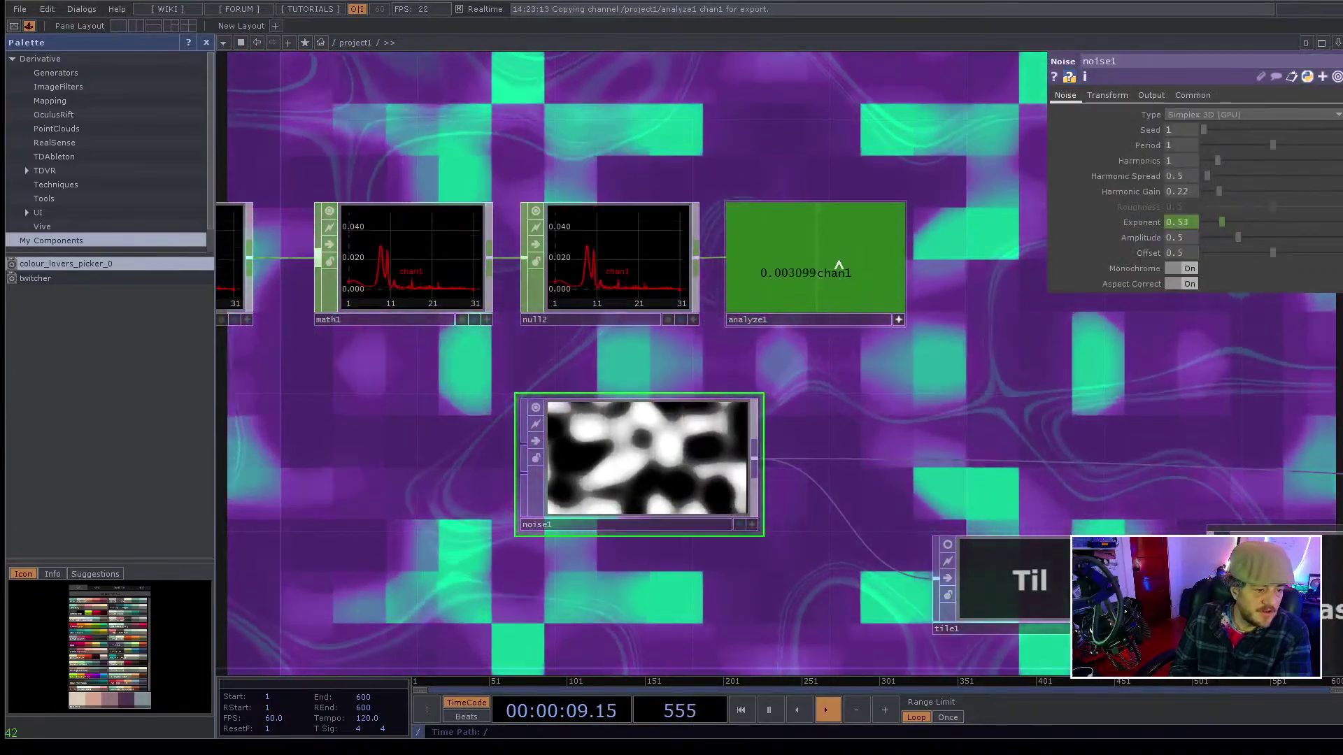
pyautogui.moveTo(838, 264); pyautogui.dragTo(1193, 221)
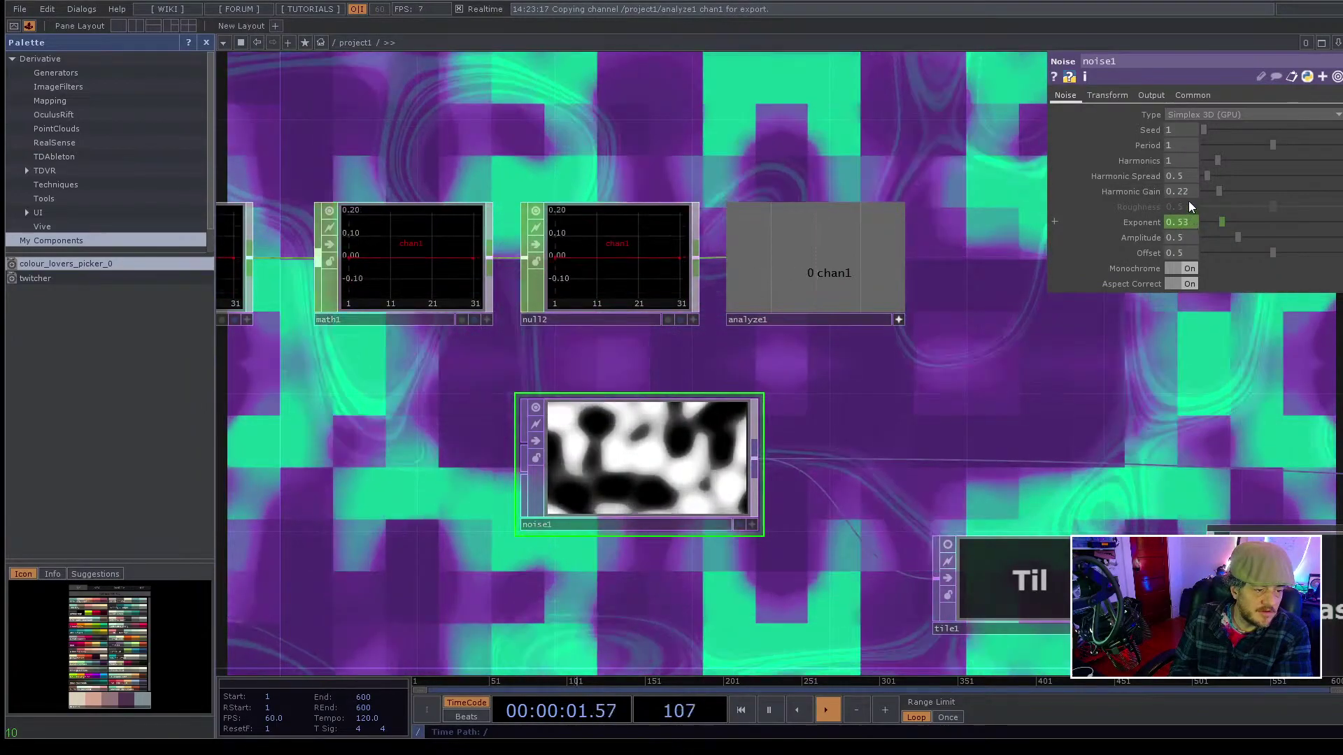
# - Set math1's Multiply to 10 to amplify the spectrum signal feeding null2
pyautogui.moveTo(901, 350); pyautogui.dragTo(1043, 363)
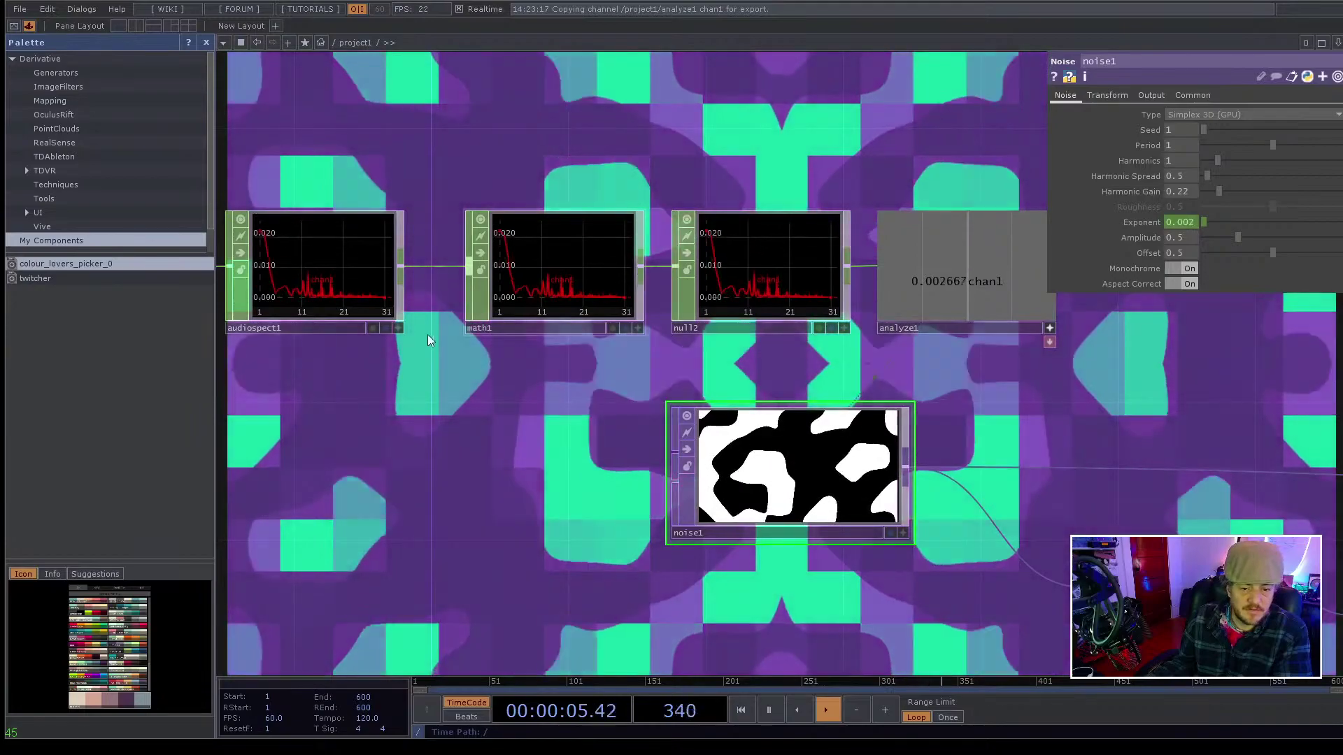
pyautogui.click(501, 322)
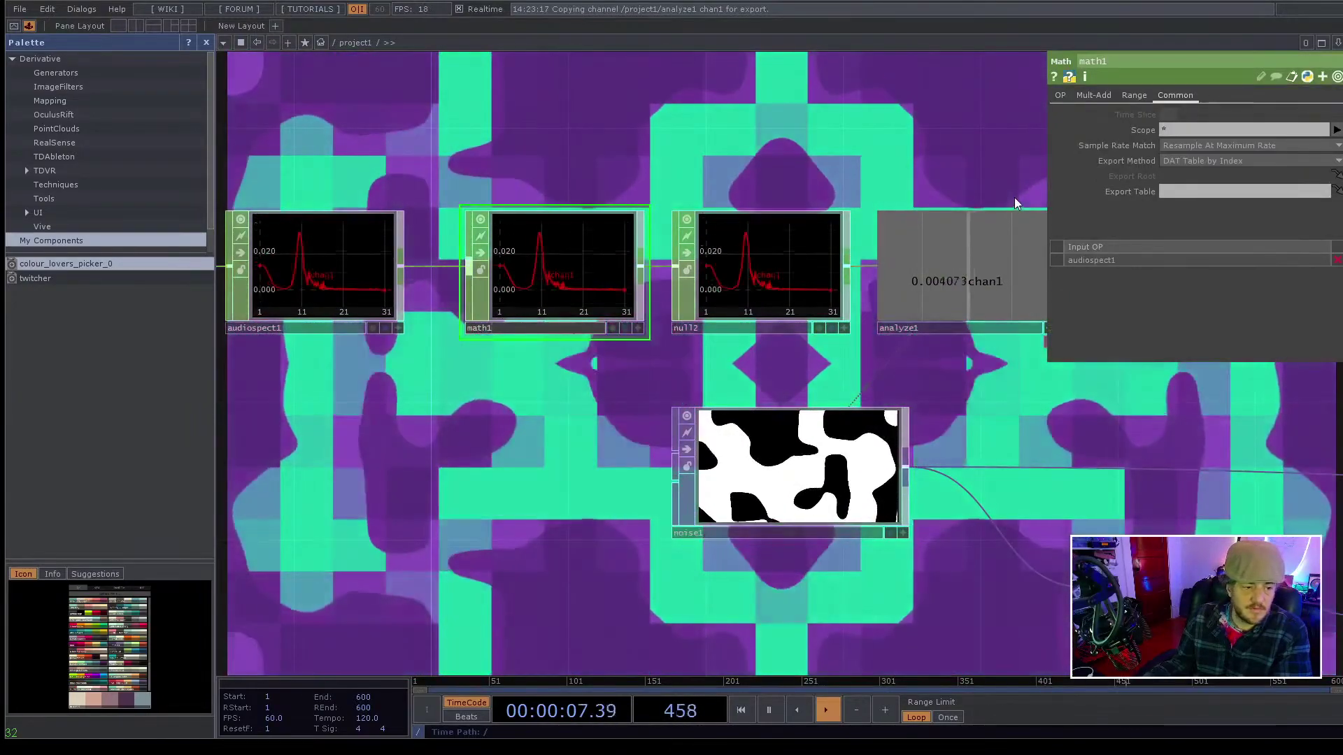
pyautogui.click(1135, 95)
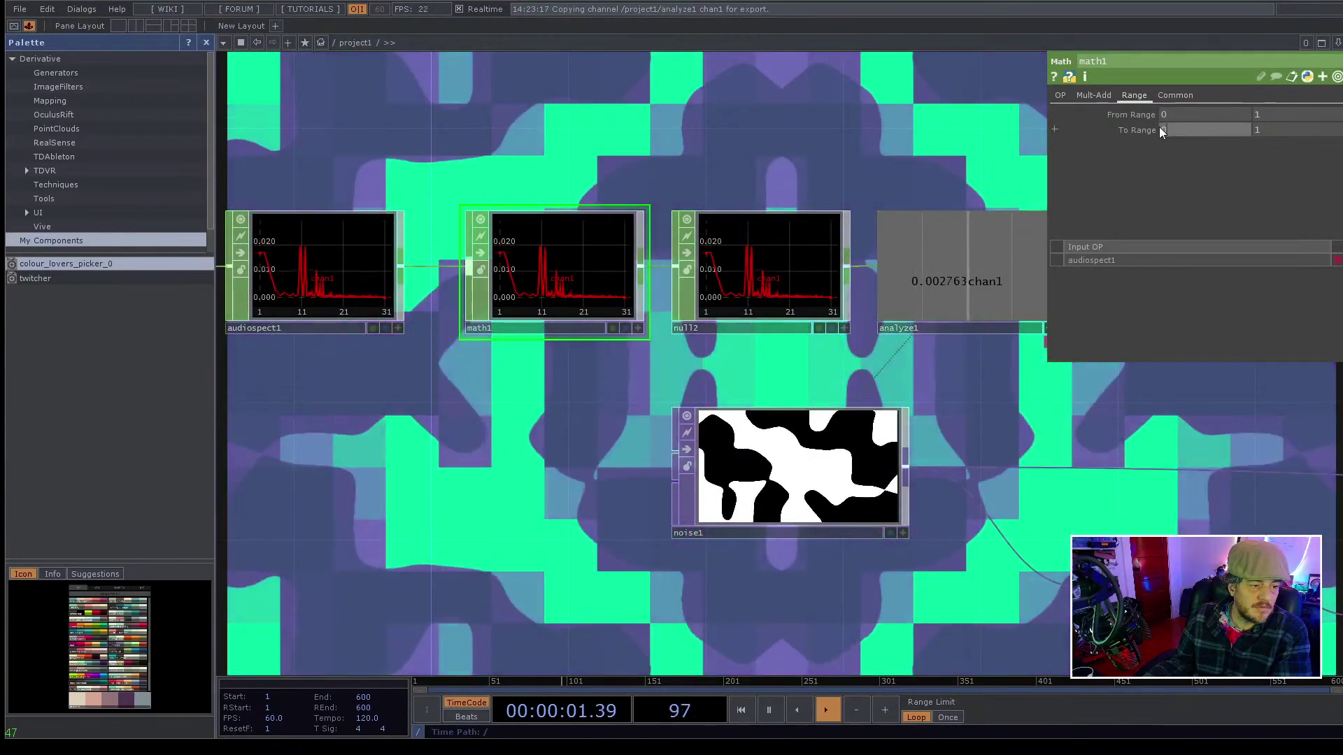
pyautogui.click(1098, 96)
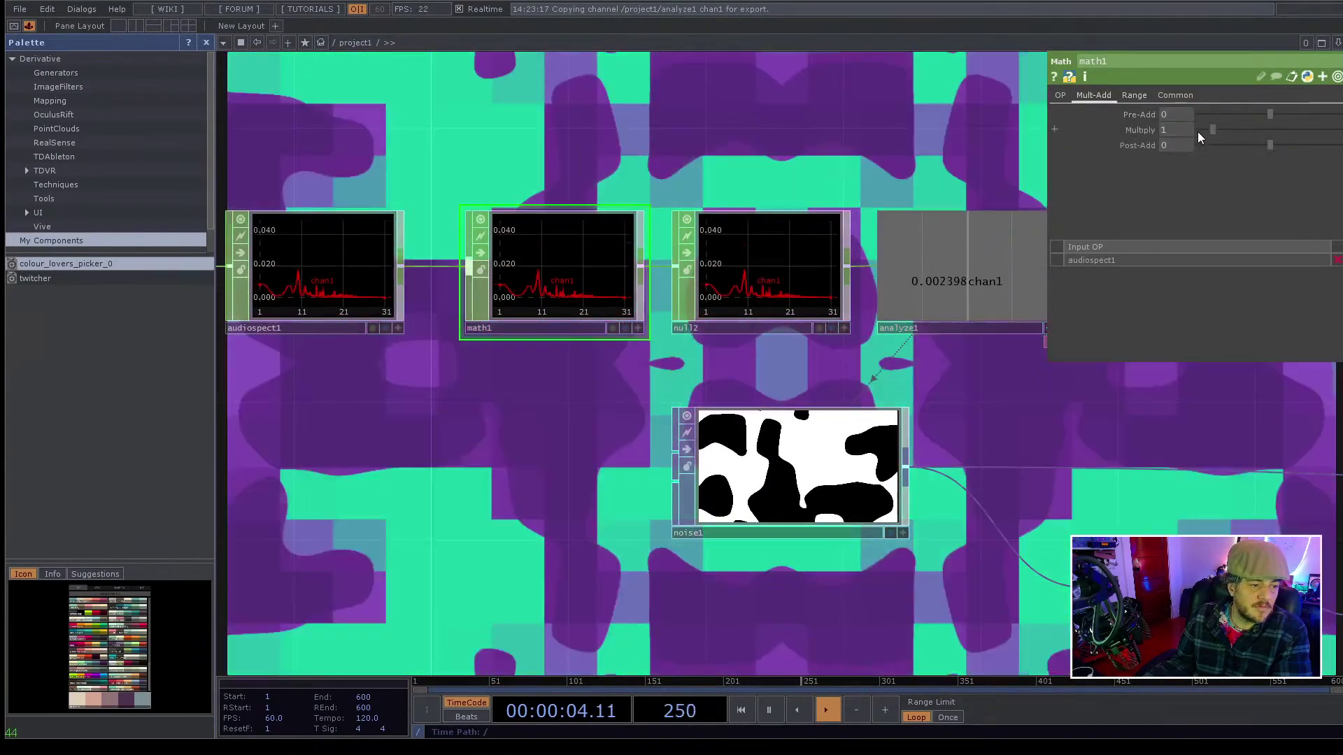
pyautogui.moveTo(1197, 131); pyautogui.dragTo(1161, 132)
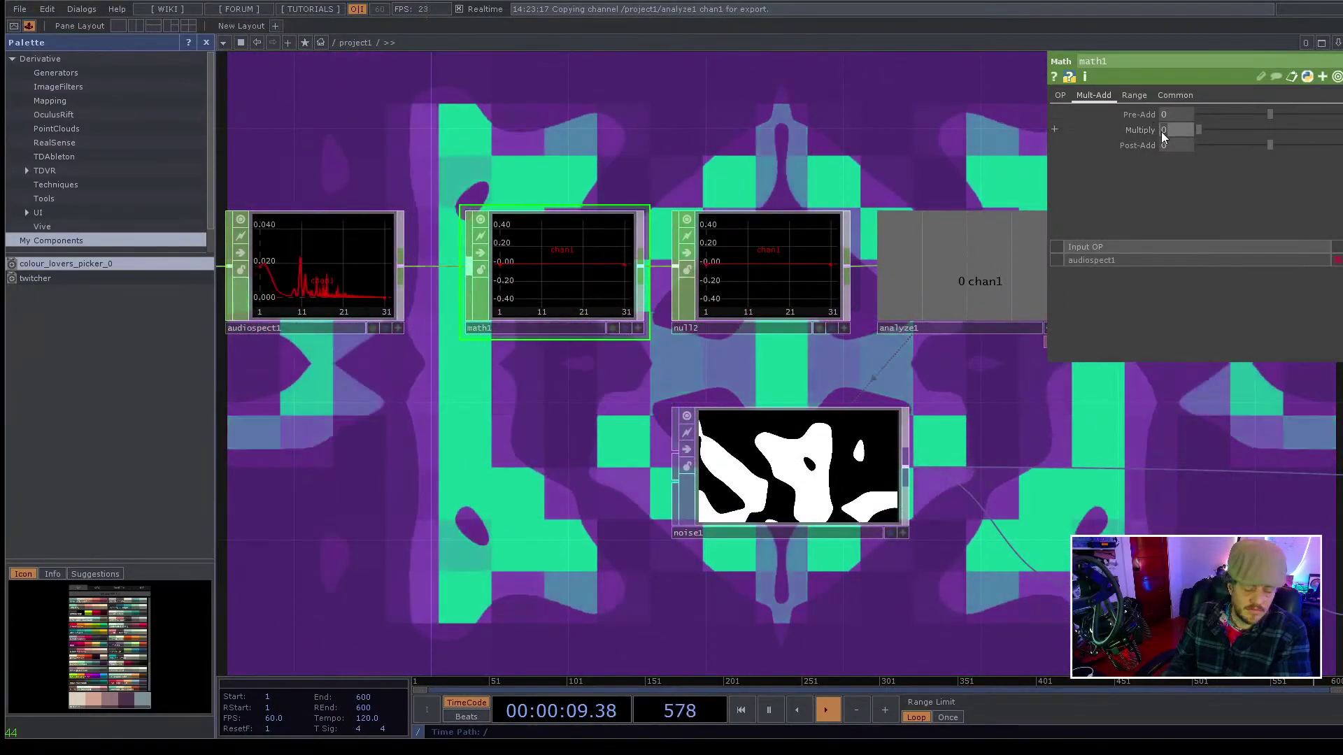
pyautogui.write('10')
pyautogui.press('Return')
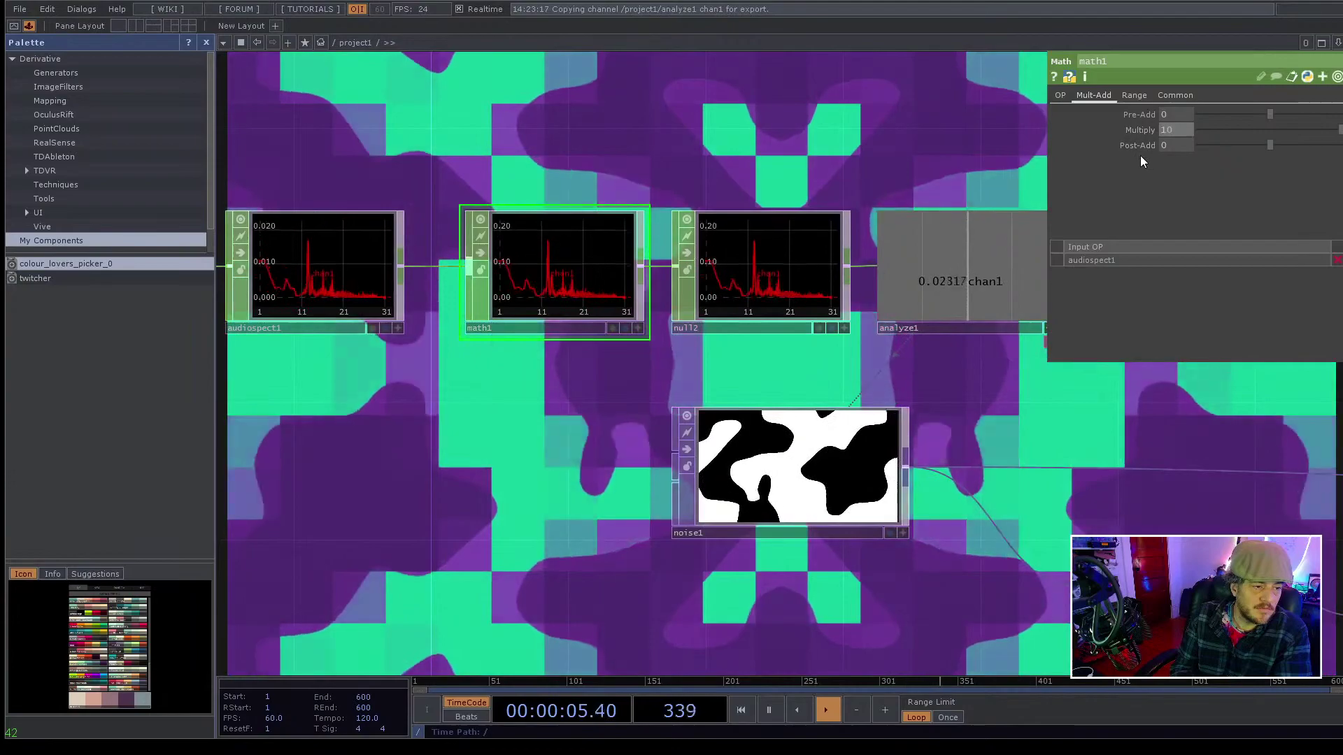
# - Try stronger amplification in math1 with Multiply at 100, followed by 80
pyautogui.write('0')
pyautogui.press('Return')
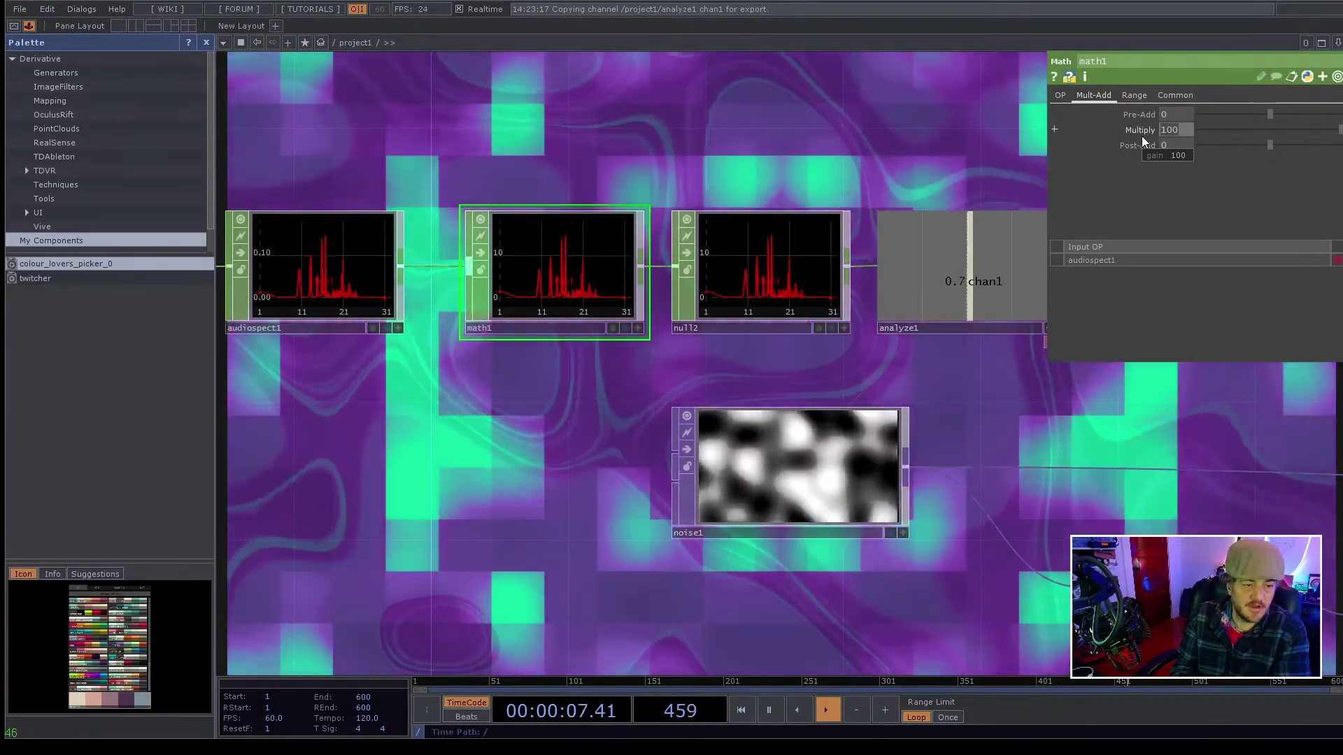
pyautogui.write('8')
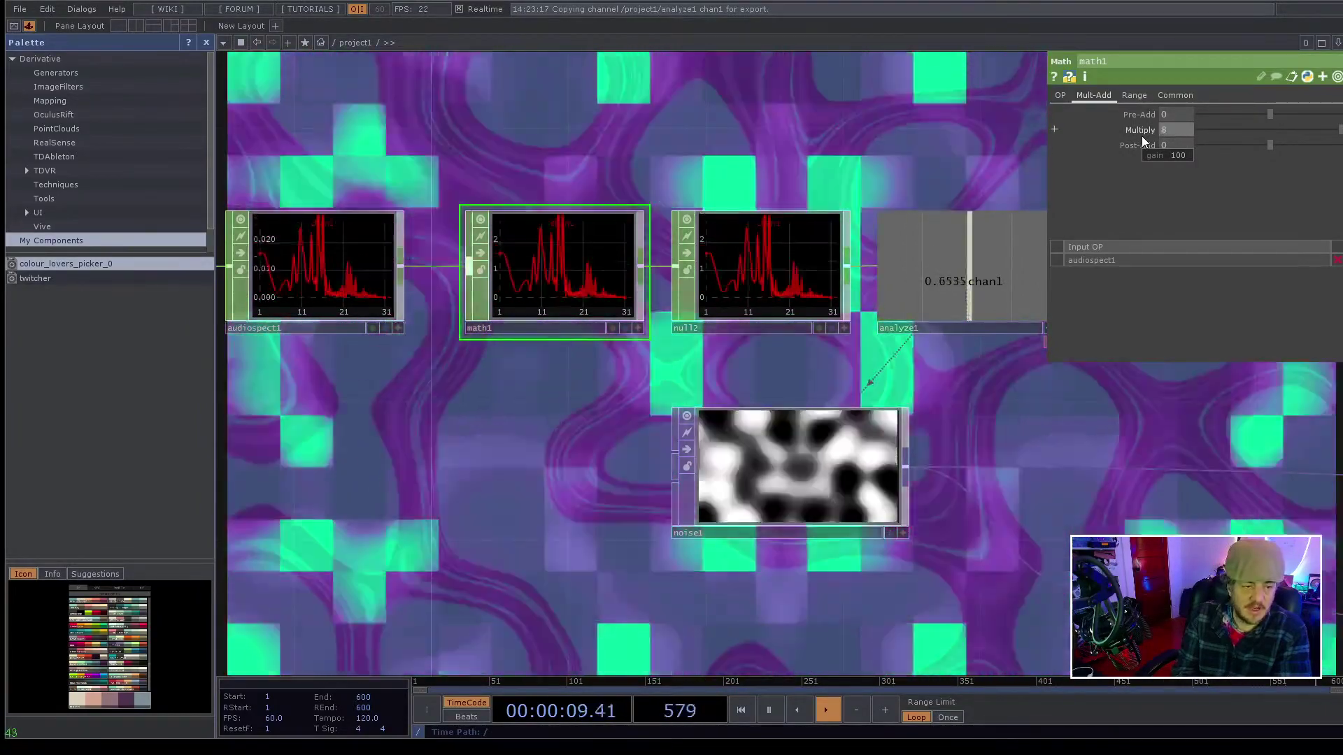
pyautogui.write('0')
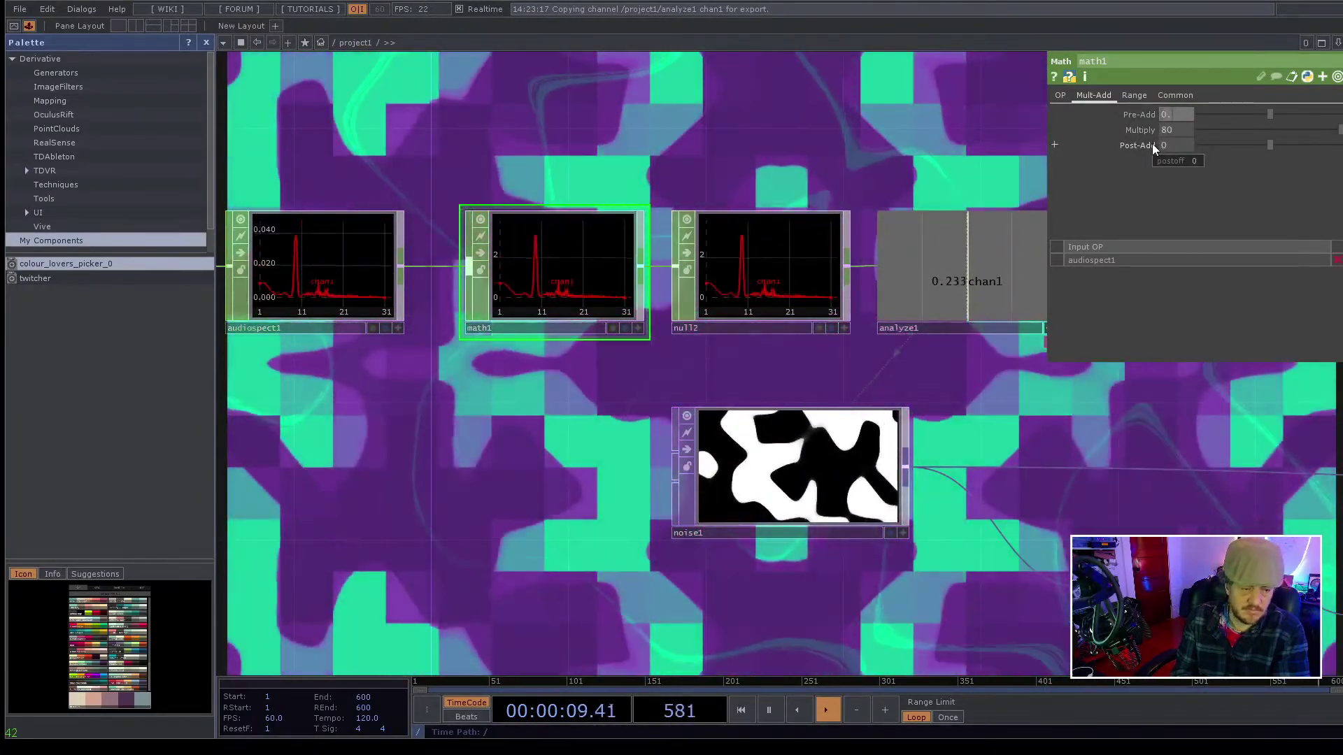
# - Set math1's Pre-Add to 0.2 and its Multiply to 20
pyautogui.write('2')
pyautogui.press('Return')
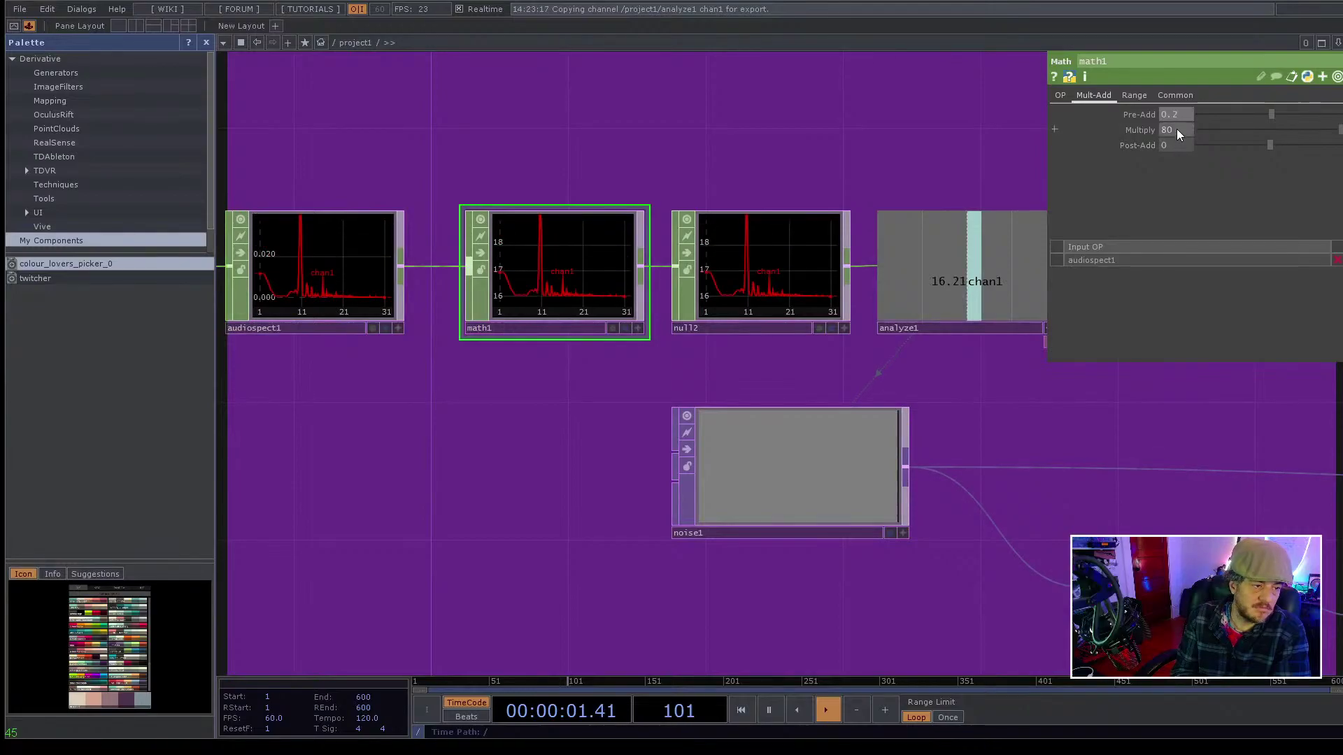
pyautogui.write('20')
pyautogui.press('Return')
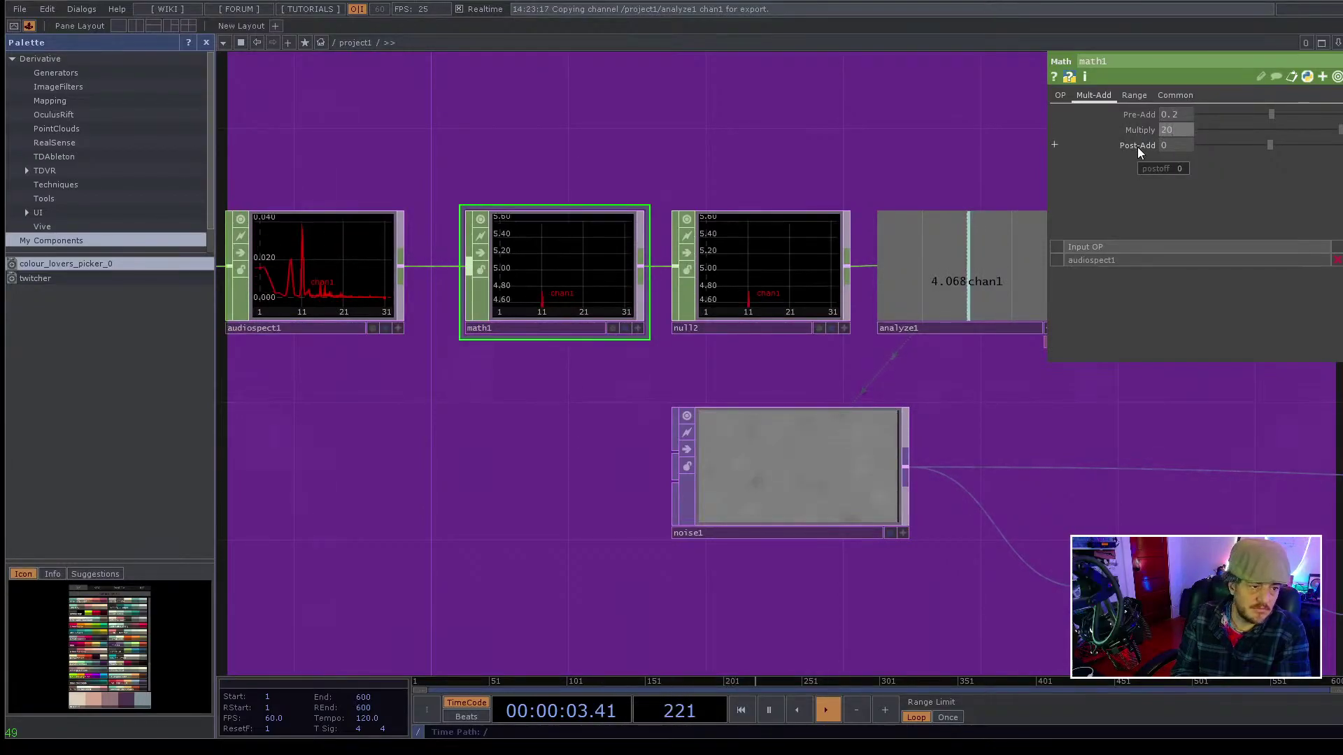
# - Try math1's Pre-Add at 0.02 and then 0.03, and raise its Multiply to 30
pyautogui.click(1173, 116)
pyautogui.write('0')
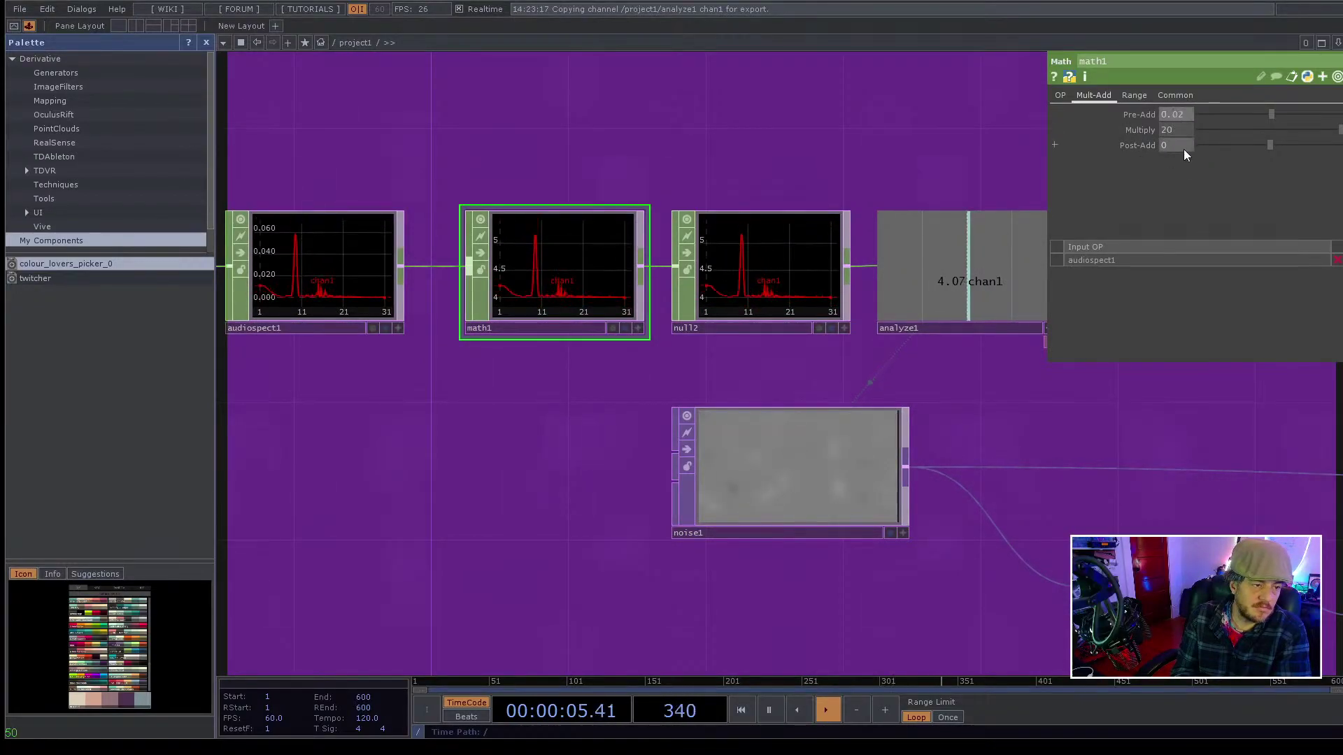
pyautogui.press('Return')
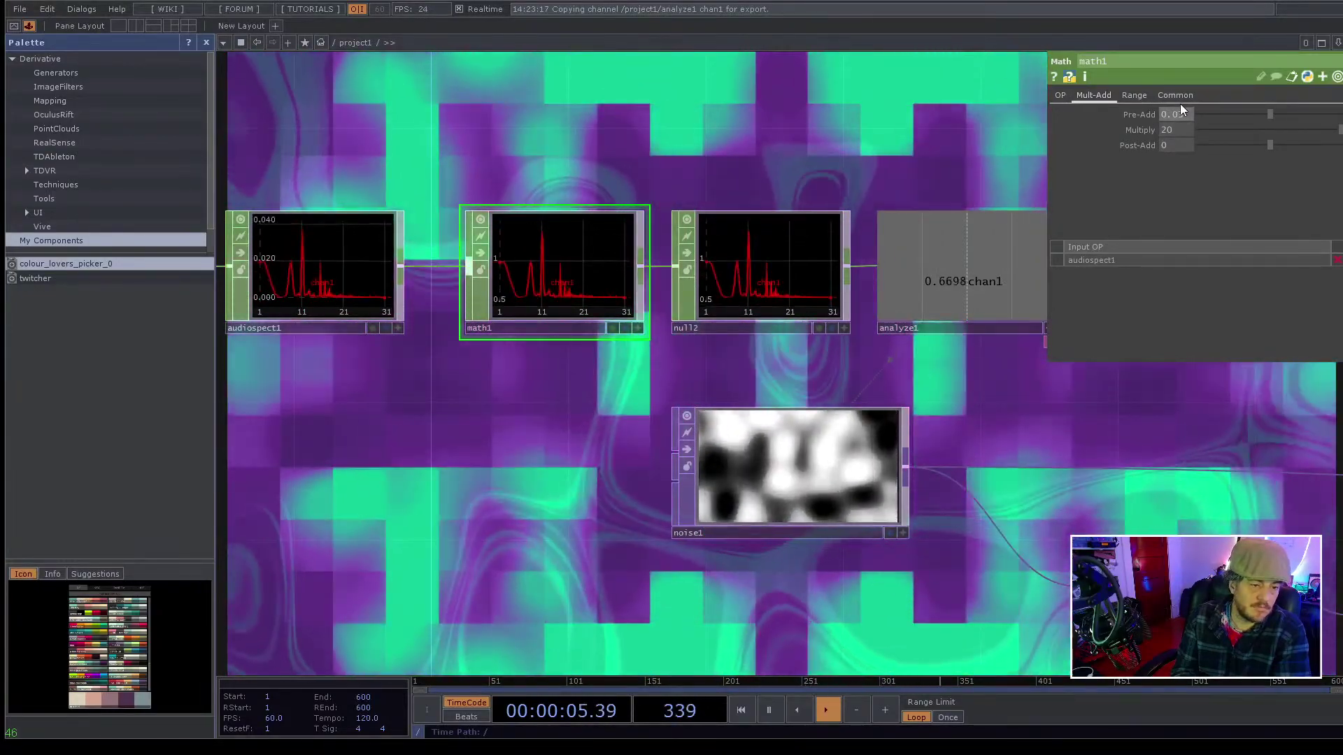
pyautogui.write('0')
pyautogui.press('Return')
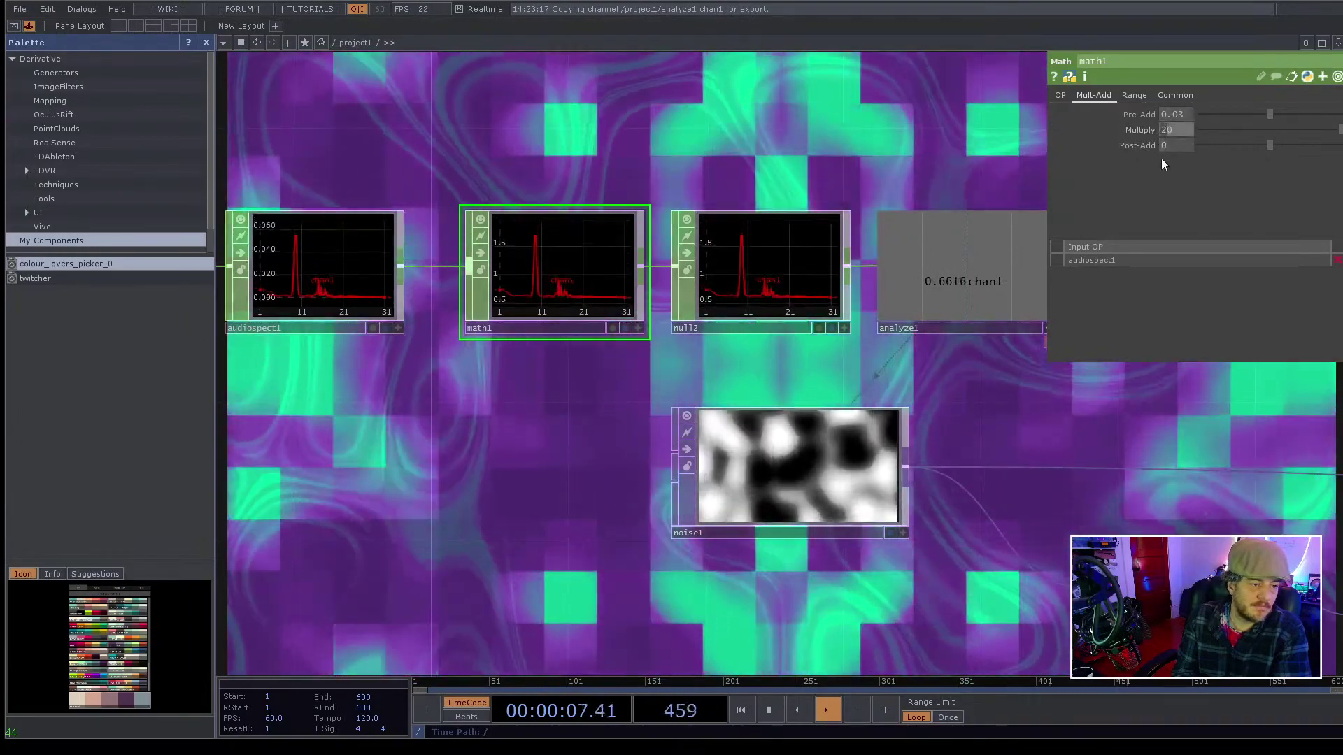
pyautogui.click(1165, 135)
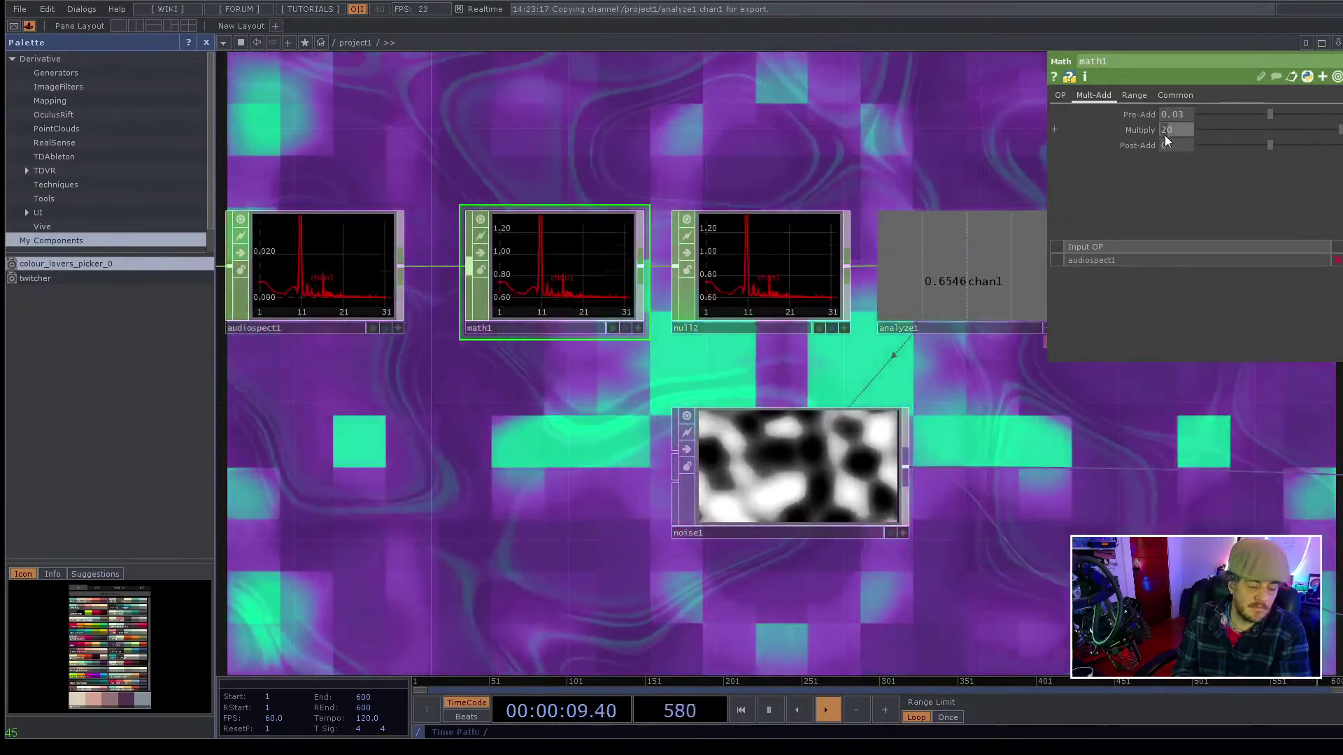
pyautogui.press('BackSpace')
pyautogui.write('3')
pyautogui.press('Return')
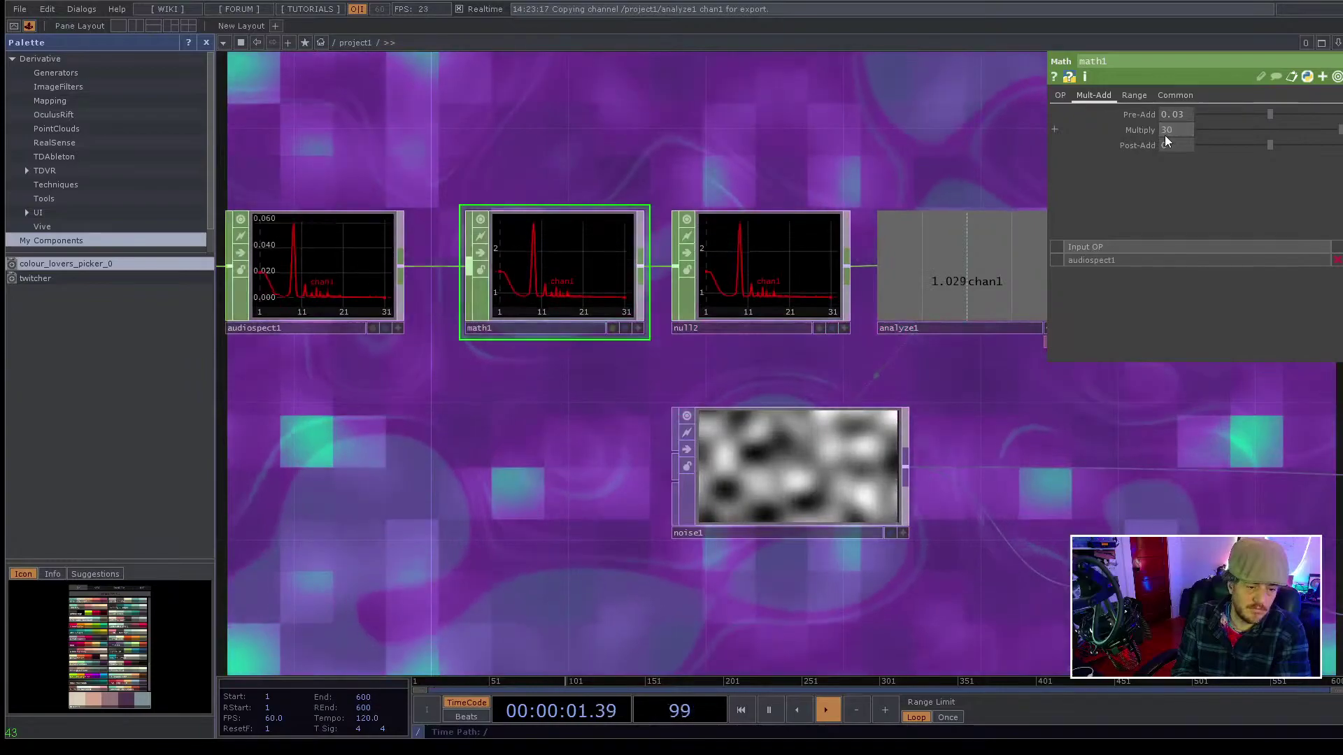
# - Lower math1's Pre-Add to 0.02 and then to 0.015
pyautogui.click(1182, 114)
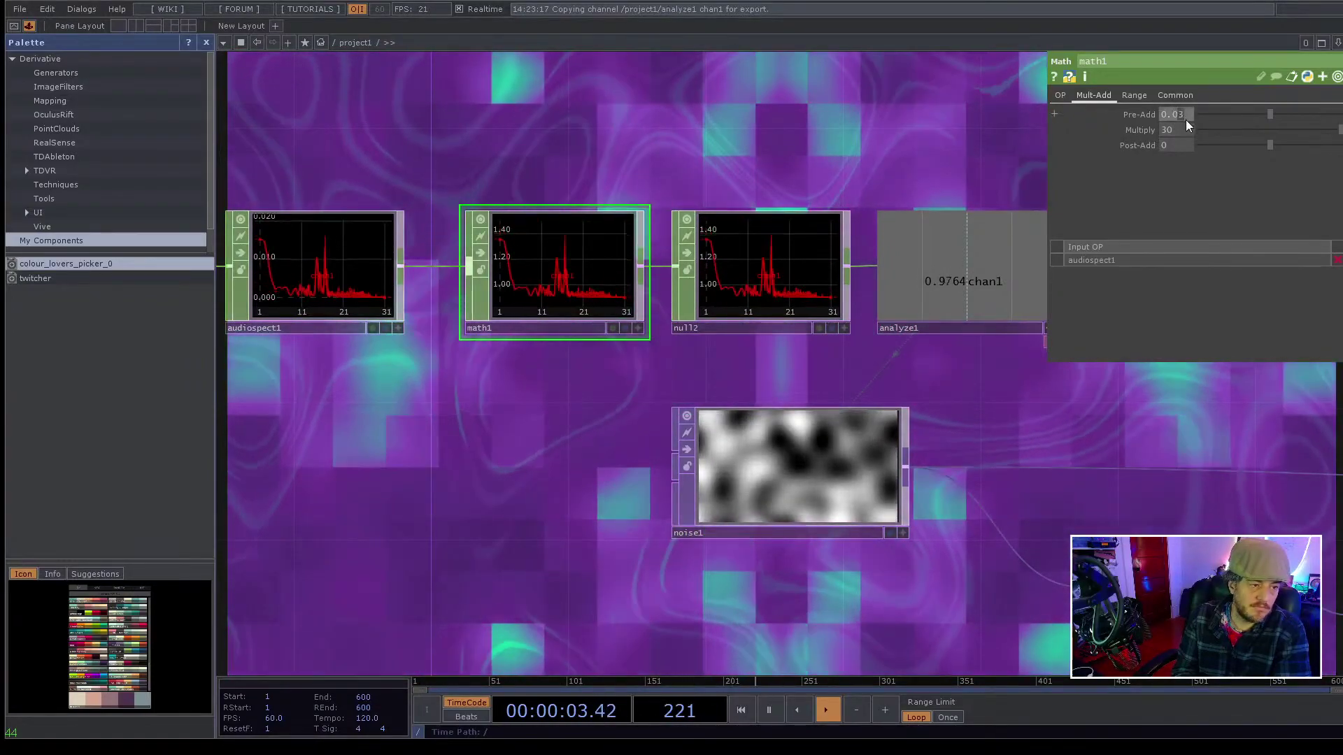
pyautogui.press('BackSpace')
pyautogui.write('2')
pyautogui.press('Return')
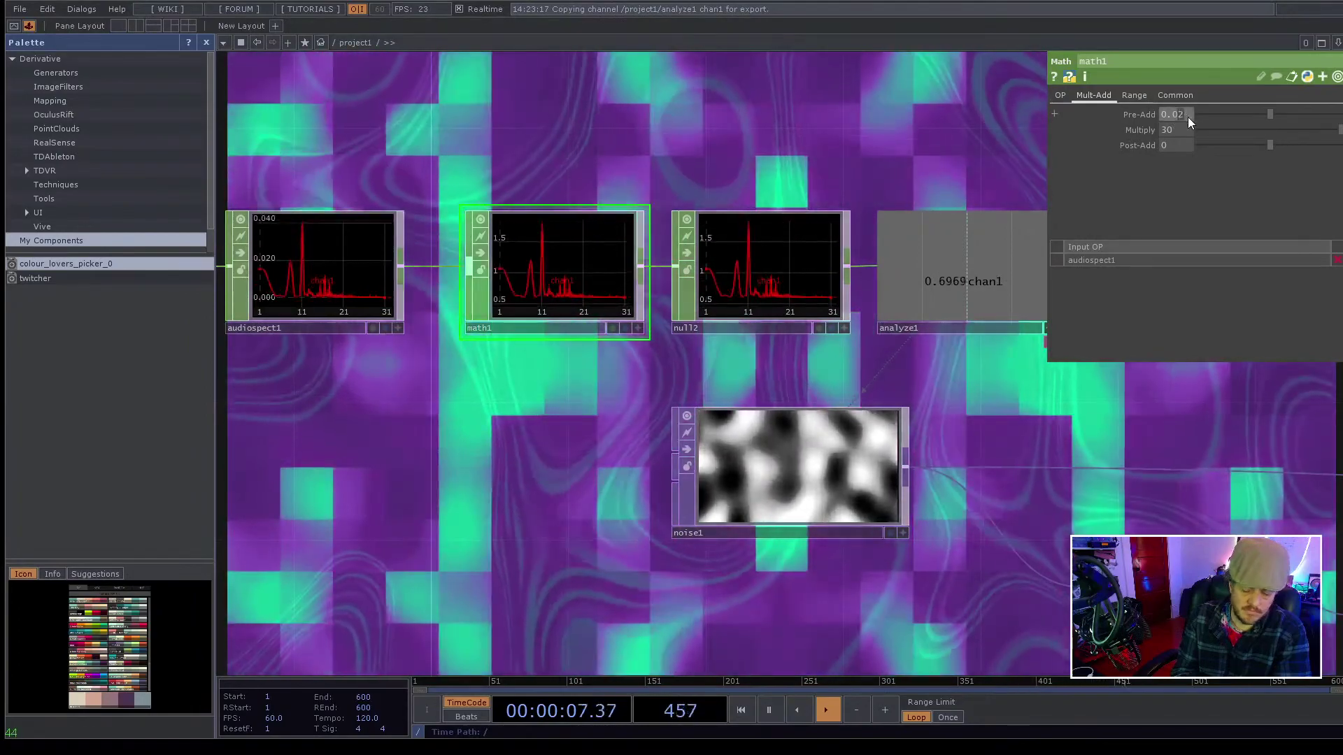
pyautogui.write('15')
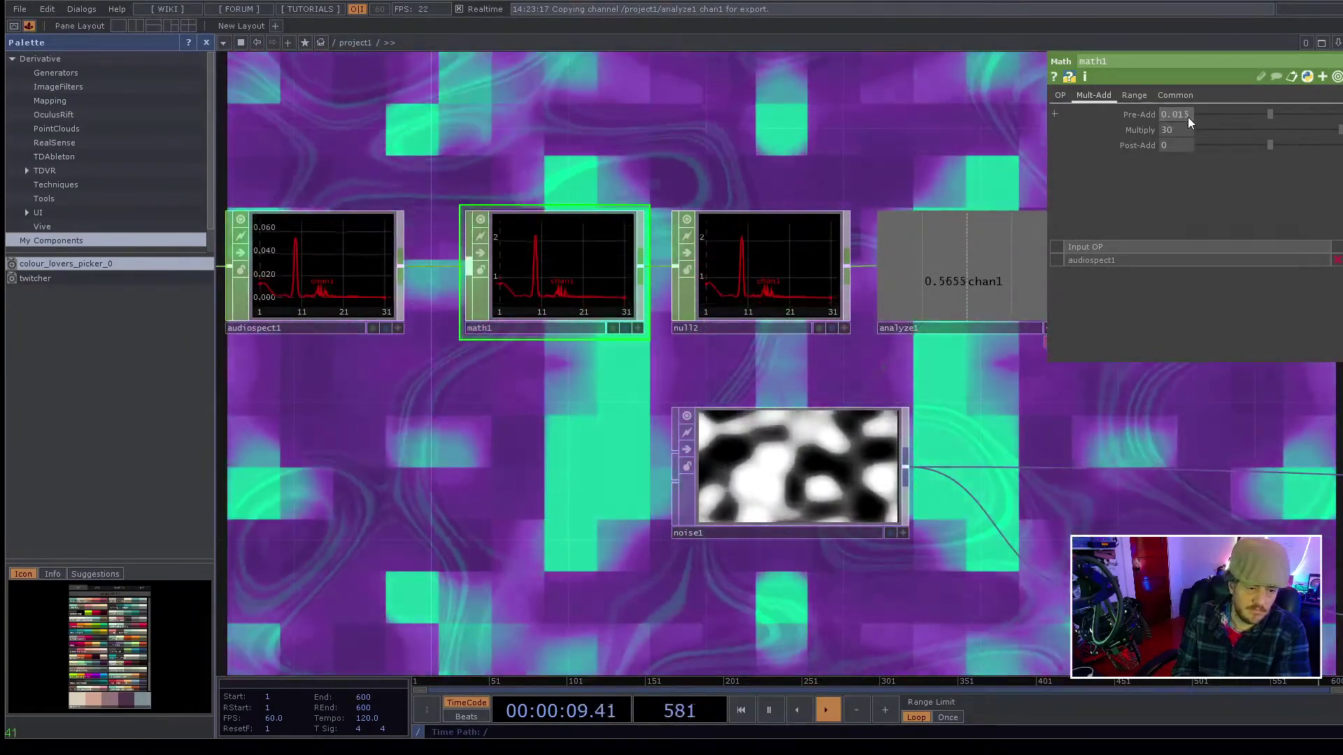
pyautogui.press('Return')
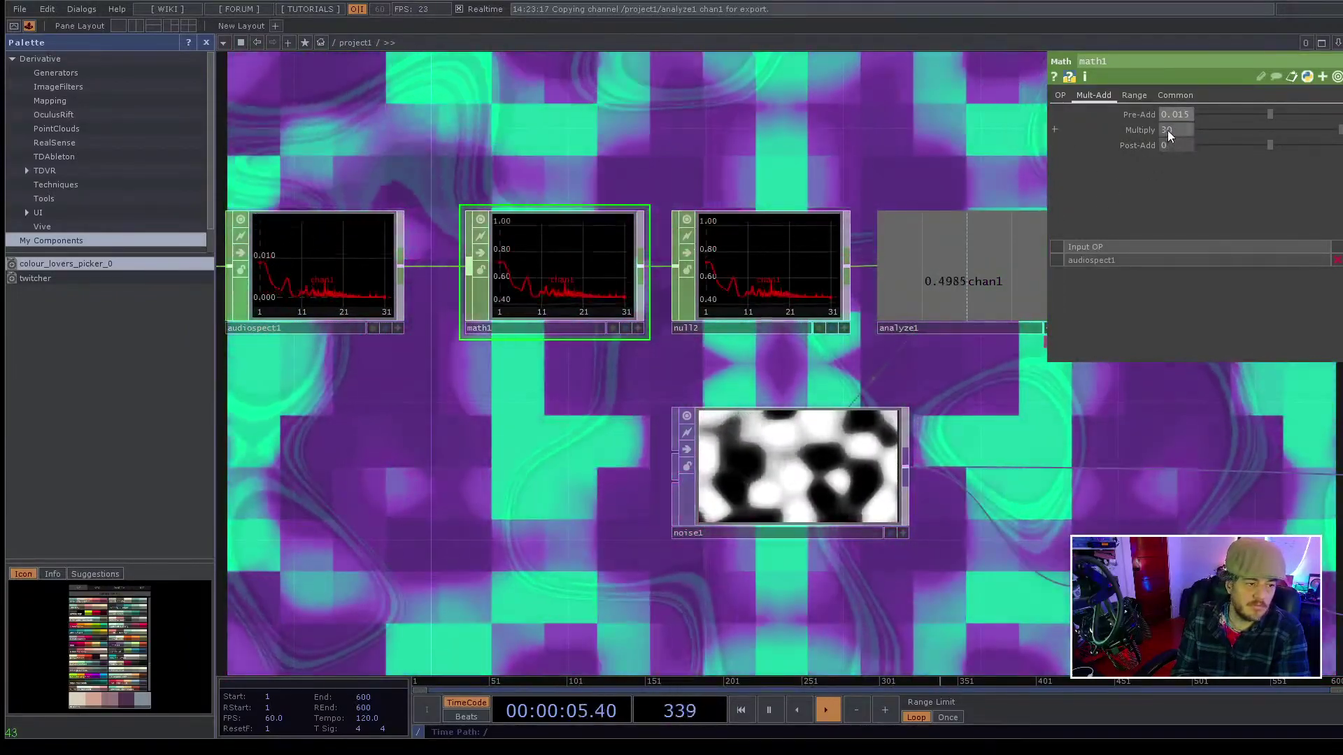
# - Try math1's Multiply at 50, reduce Pre-Add to 0.01, and bring Multiply down to 30
pyautogui.write('50')
pyautogui.press('Return')
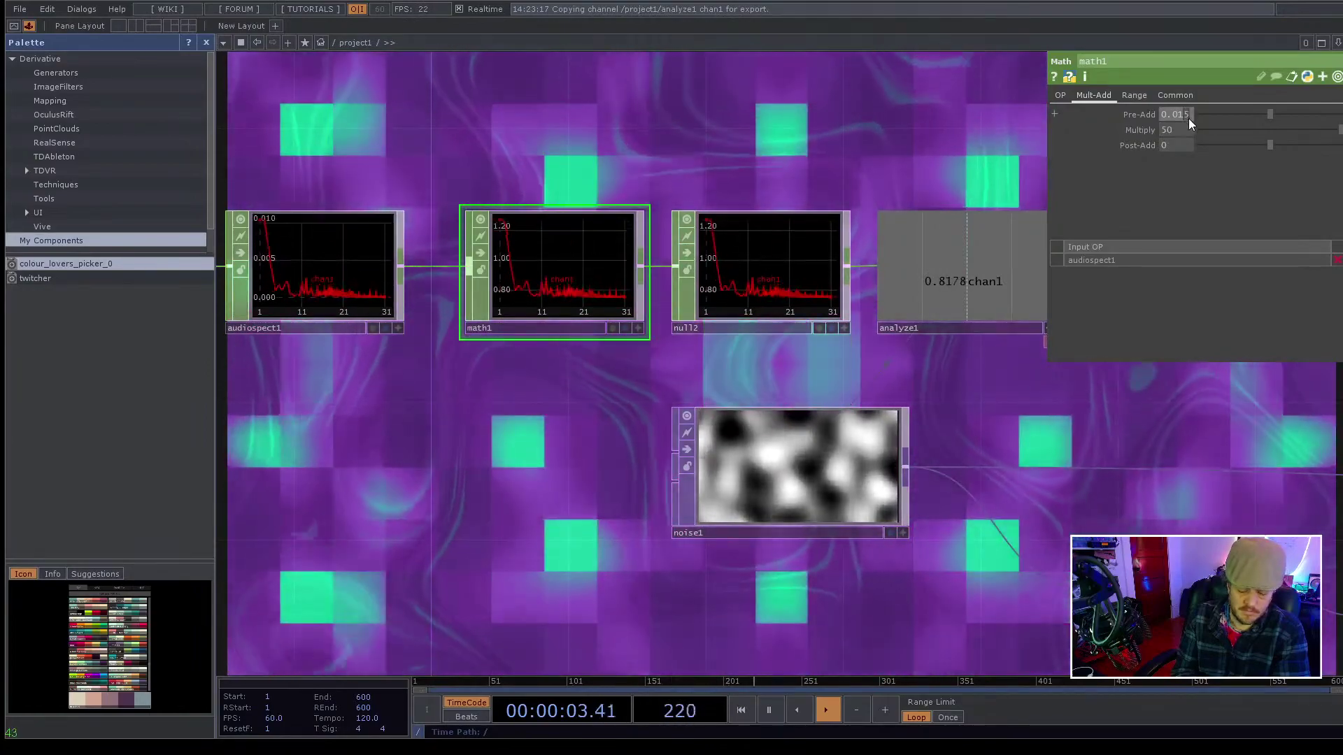
pyautogui.press('BackSpace')
pyautogui.press('Return')
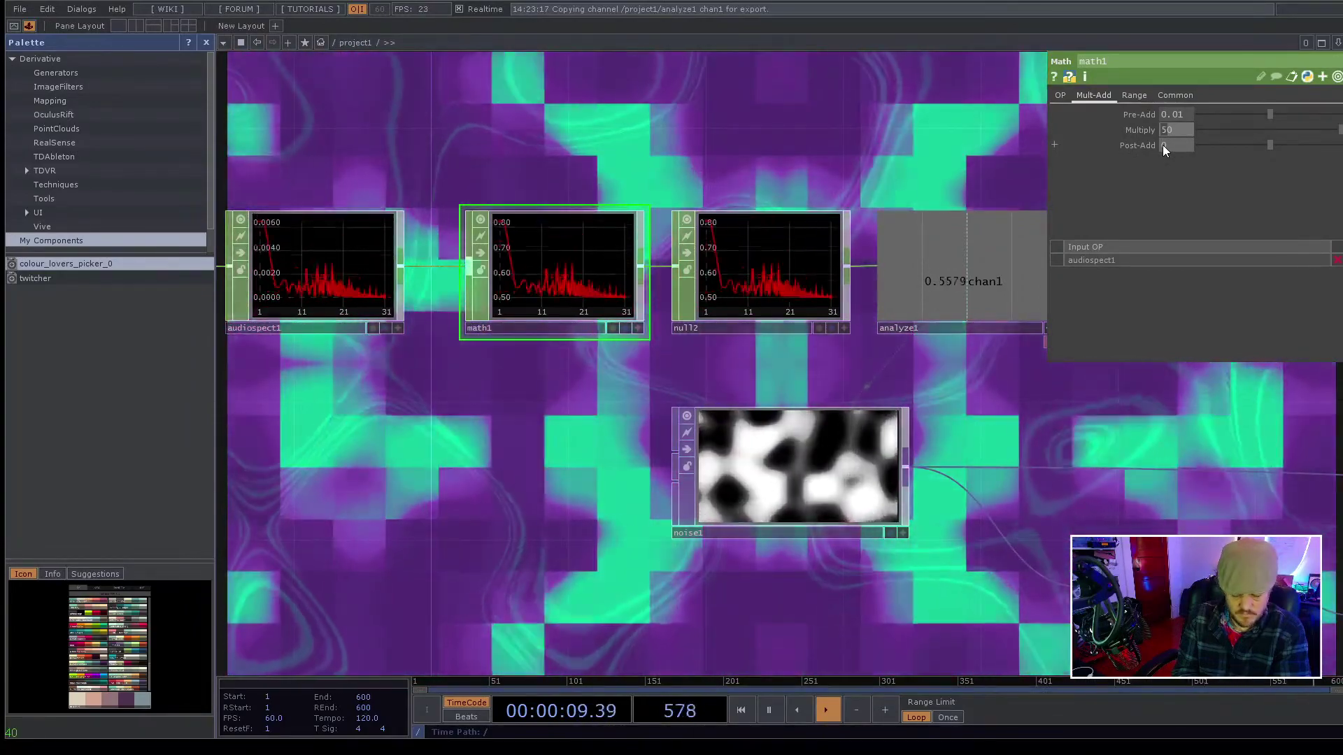
pyautogui.write('3')
pyautogui.press('Return')
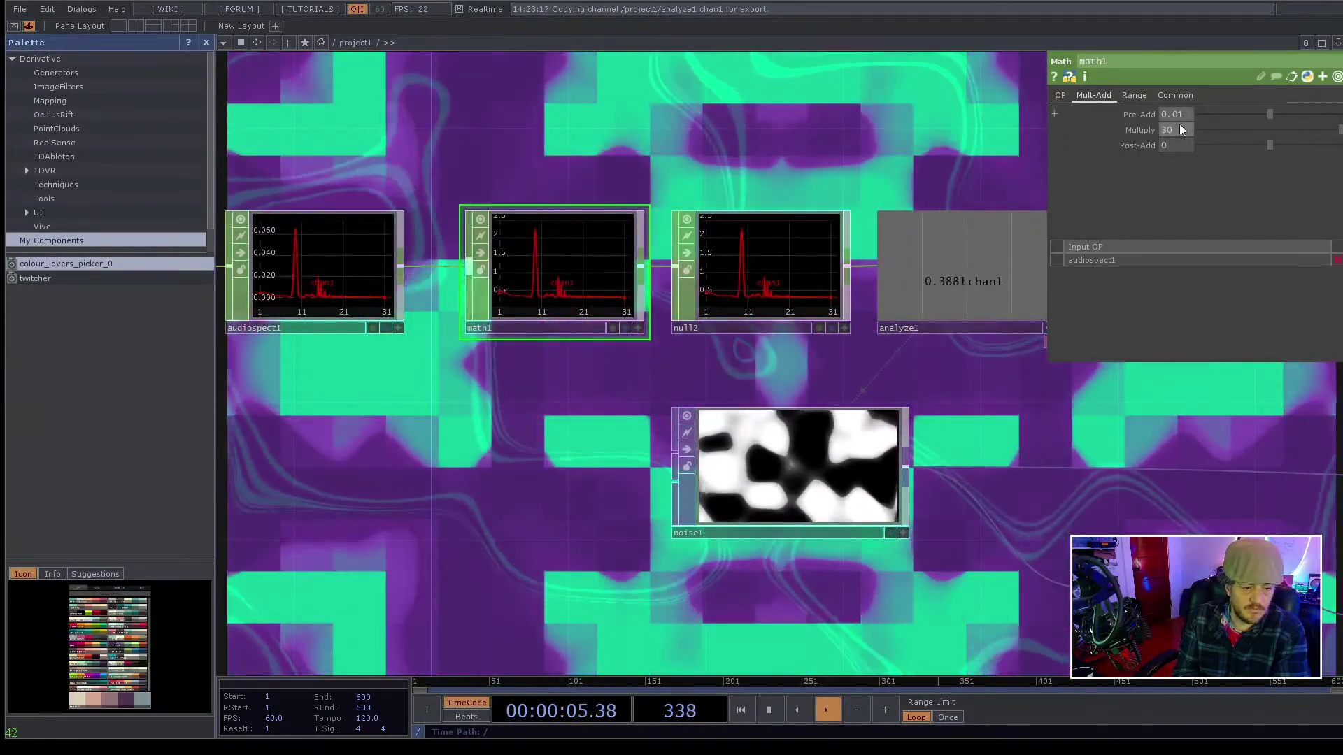
# - Raise math1's Multiply to 50 and then to 80 for a stronger audio response
pyautogui.scroll(-5, 896, 149)
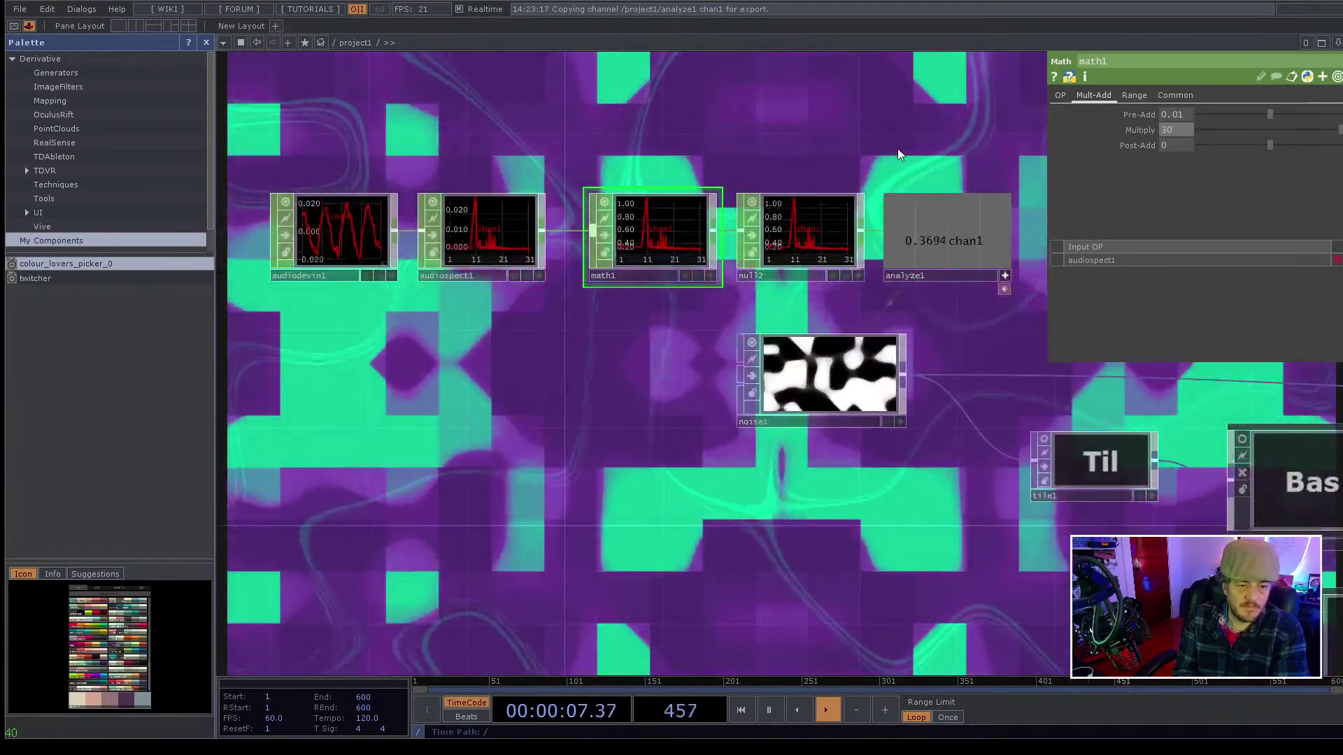
pyautogui.moveTo(896, 149); pyautogui.dragTo(791, 175)
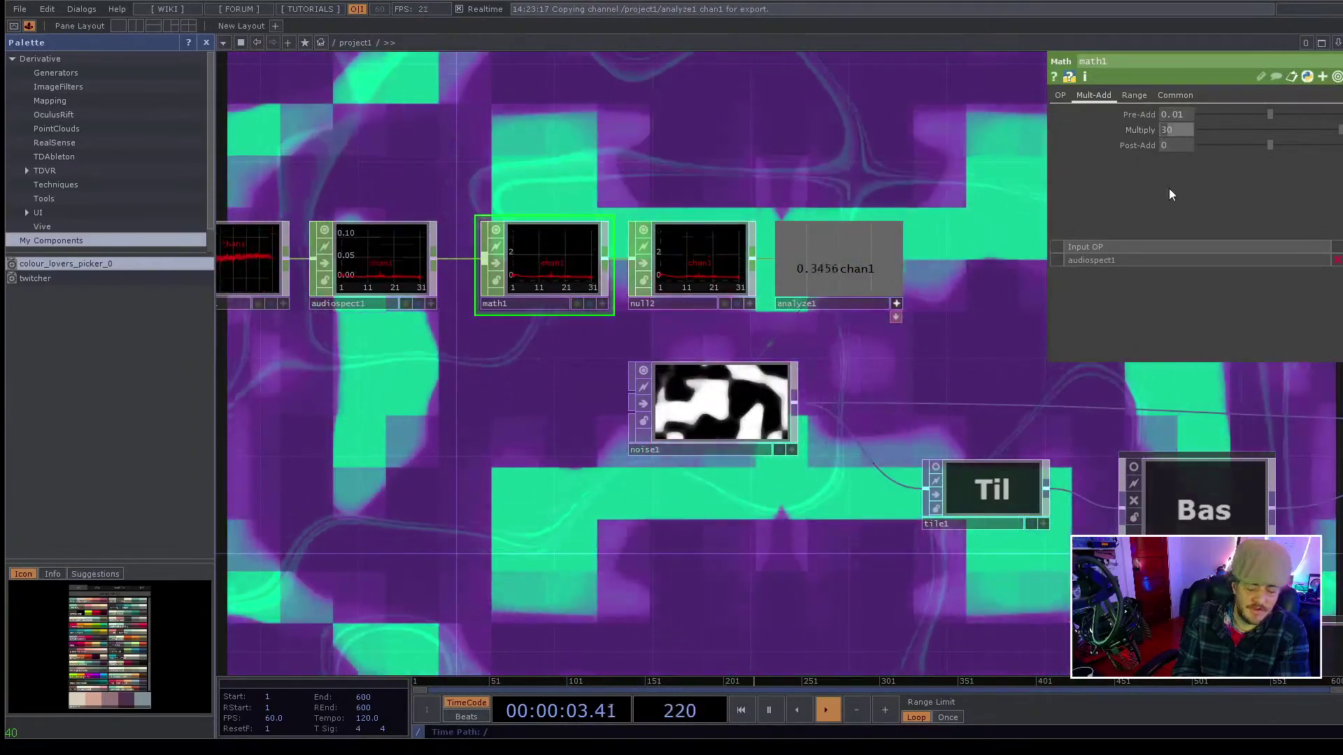
pyautogui.write('50')
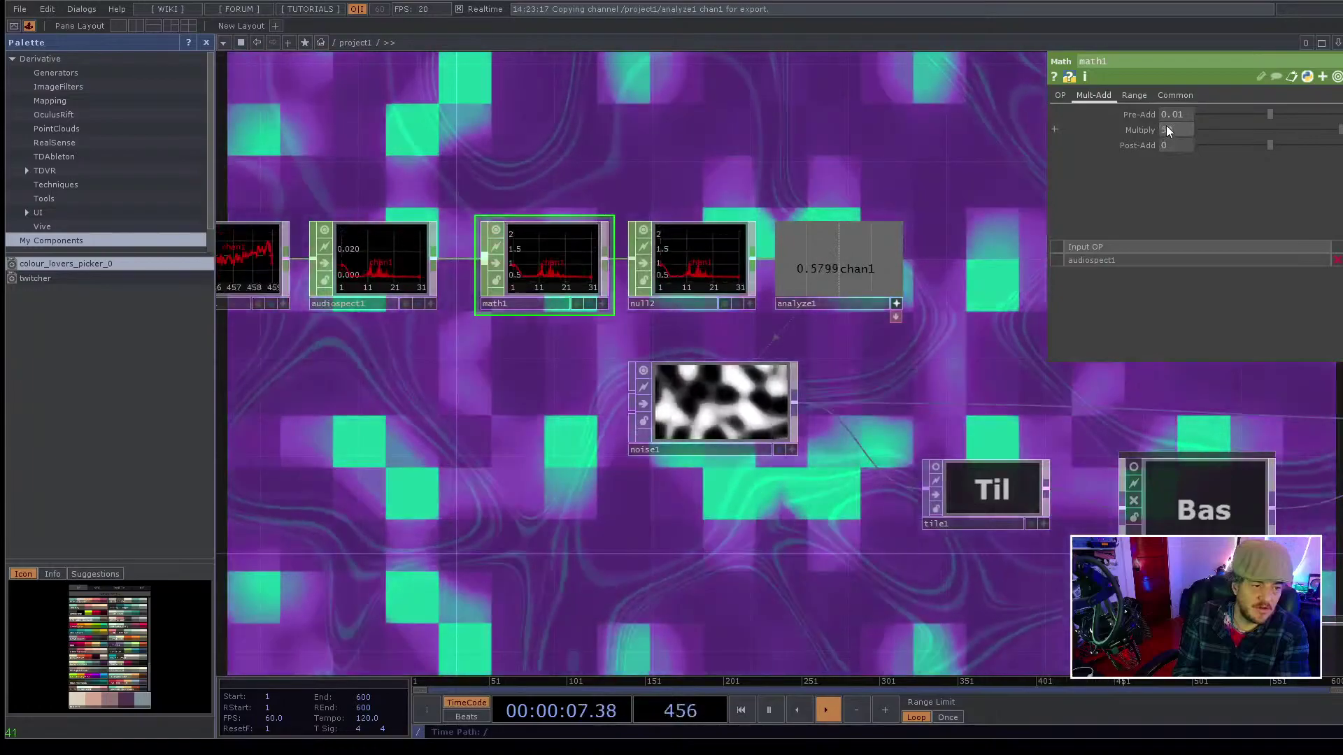
pyautogui.click(1161, 131)
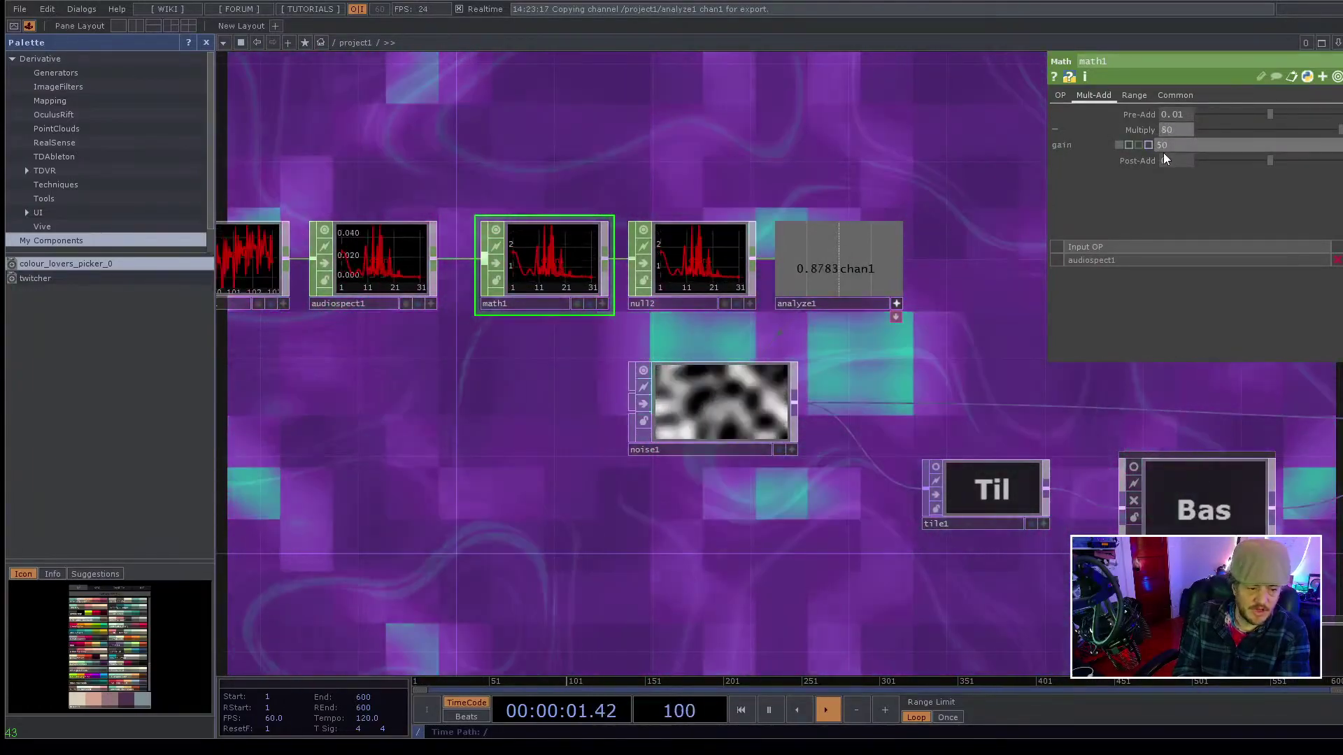
pyautogui.click(1164, 152)
pyautogui.write('80')
pyautogui.press('Return')
# - Show the colour_lovers_picker viewer, make it active, and choose the brown and beige palette
pyautogui.moveTo(981, 328); pyautogui.dragTo(813, 267)
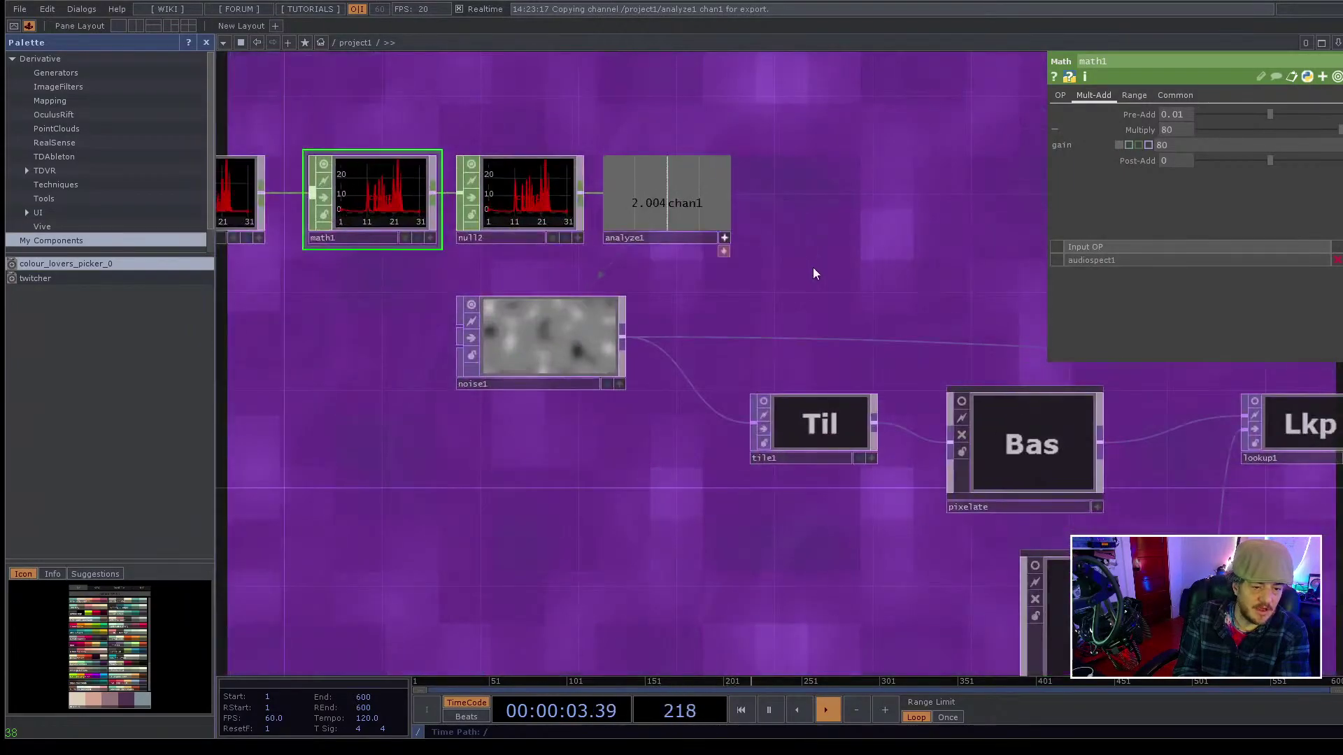
pyautogui.scroll(-4, 875, 286)
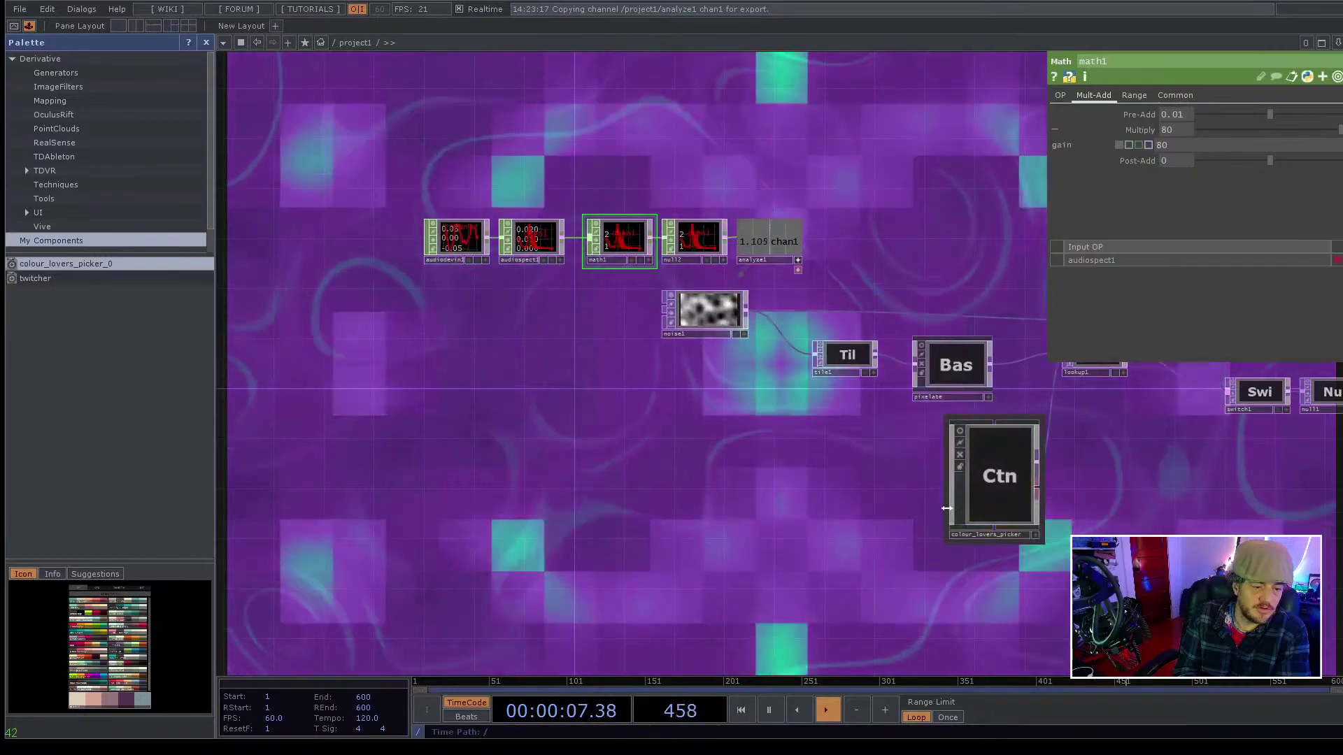
pyautogui.click(959, 431)
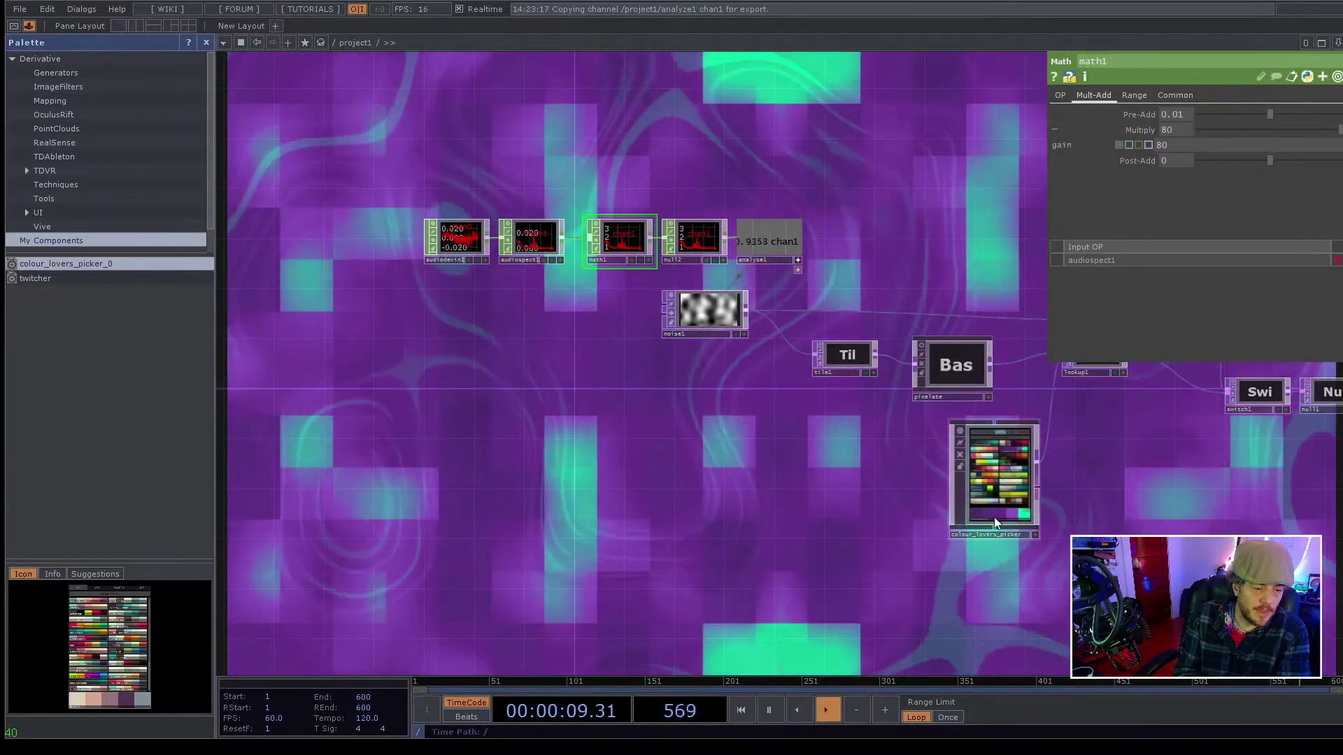
pyautogui.click(993, 518)
pyautogui.scroll(4, 993, 517)
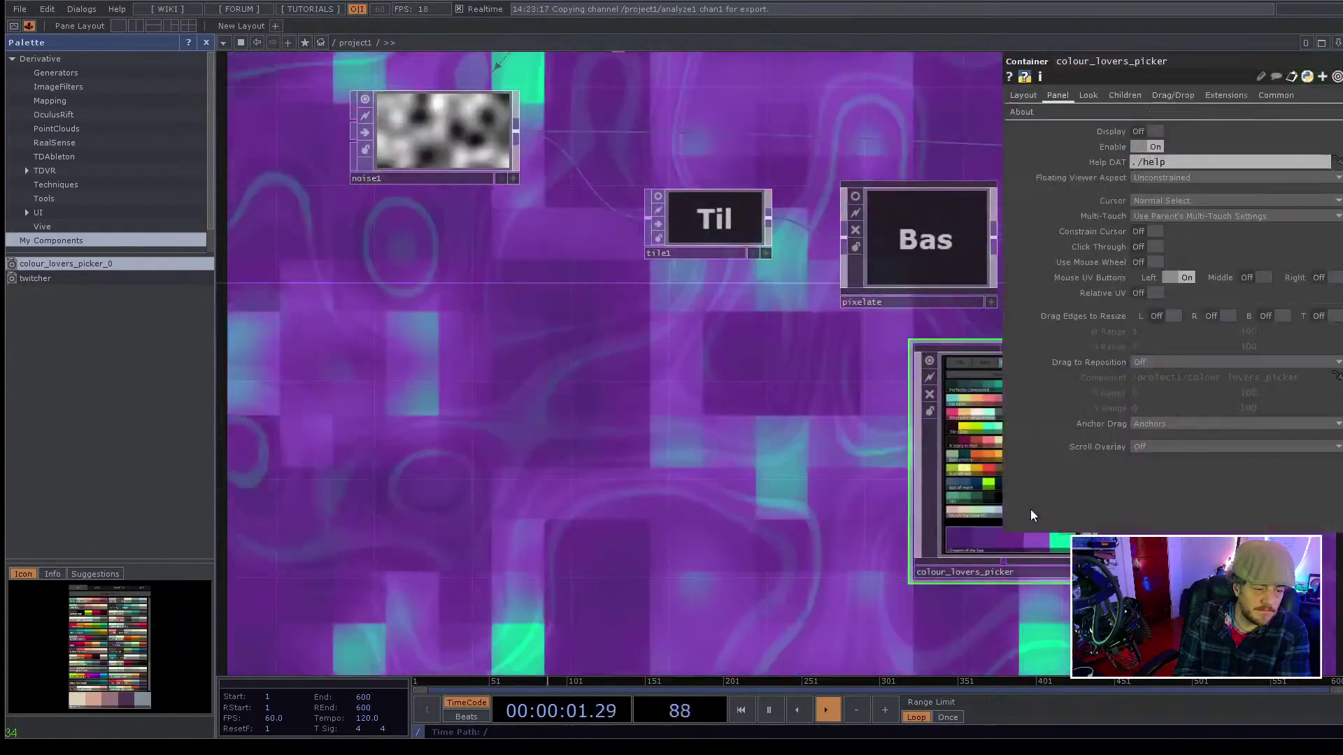
pyautogui.moveTo(827, 498); pyautogui.dragTo(689, 491)
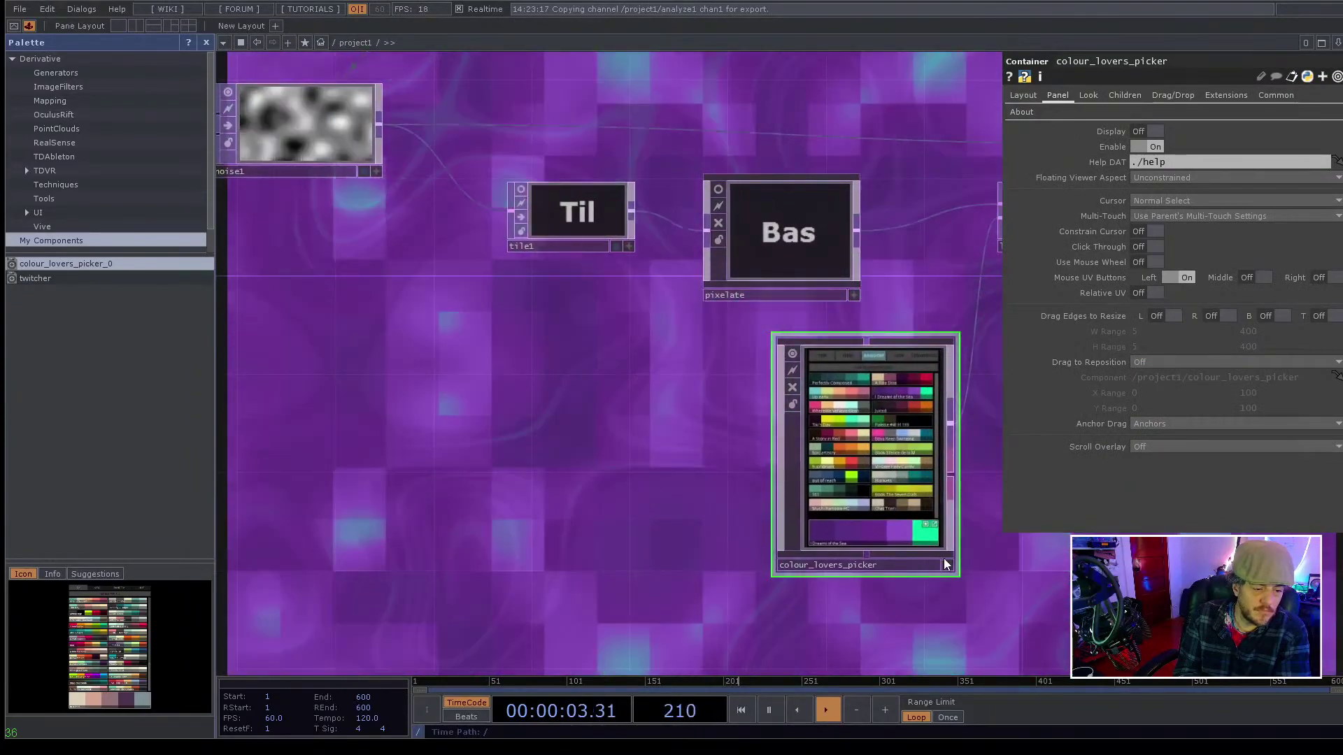
pyautogui.click(947, 564)
pyautogui.click(898, 510)
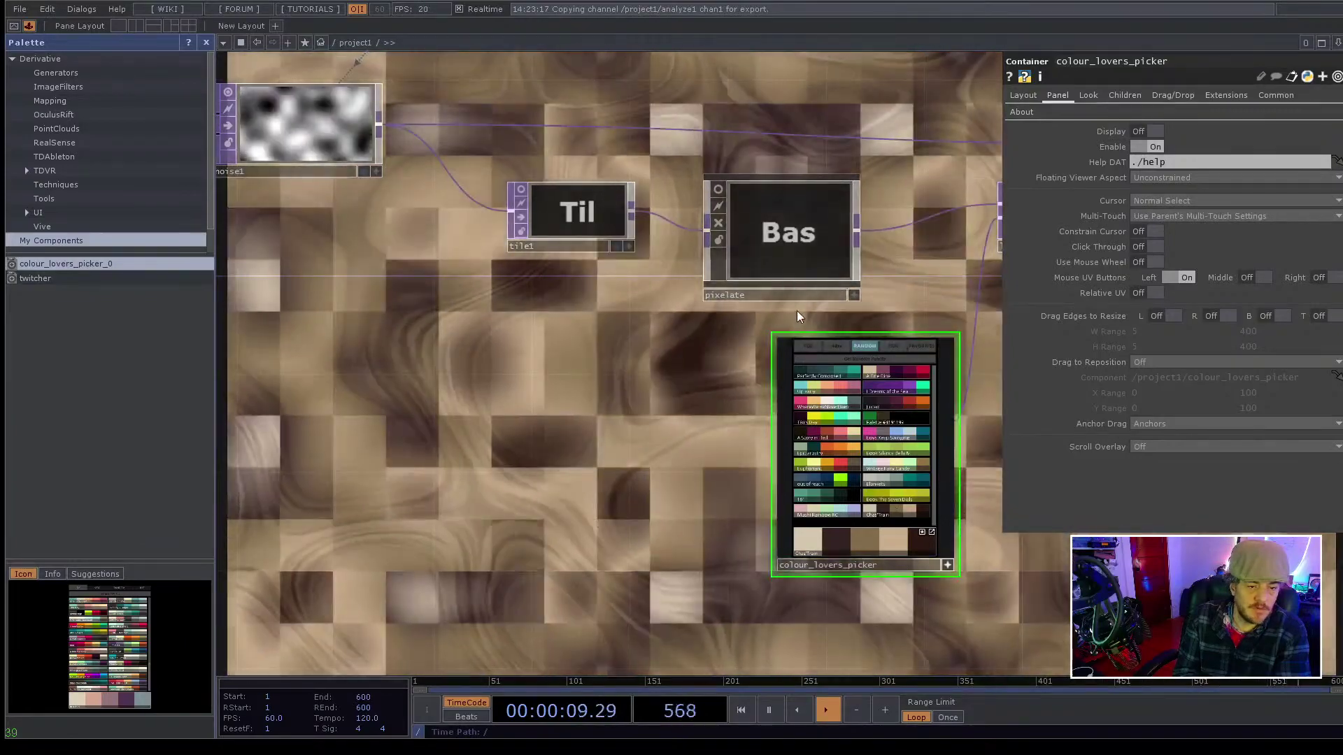
# - Set the pixelate component's Horizontal Pixel Size to 120 with Square Pixels on, and choose the teal palette in colour_lovers_picker
pyautogui.click(774, 256)
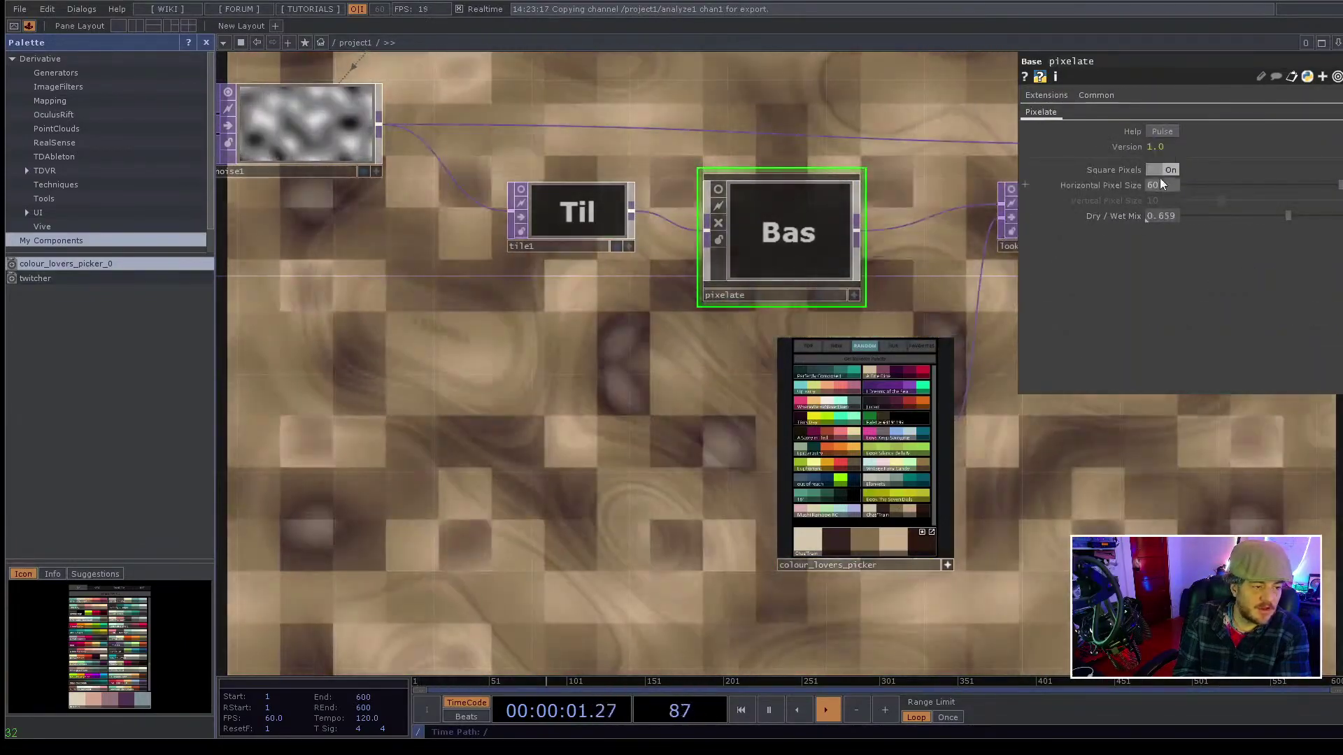
pyautogui.click(1158, 174)
pyautogui.click(1158, 173)
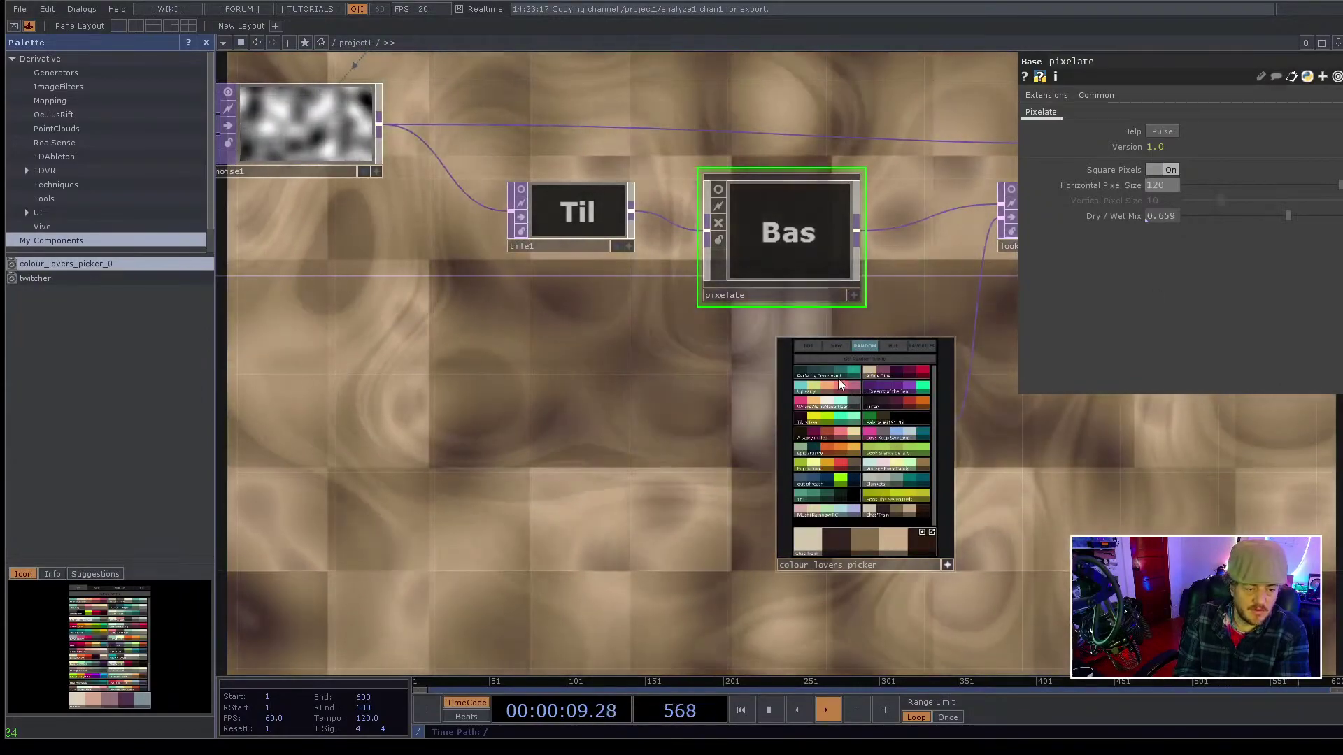
pyautogui.click(837, 369)
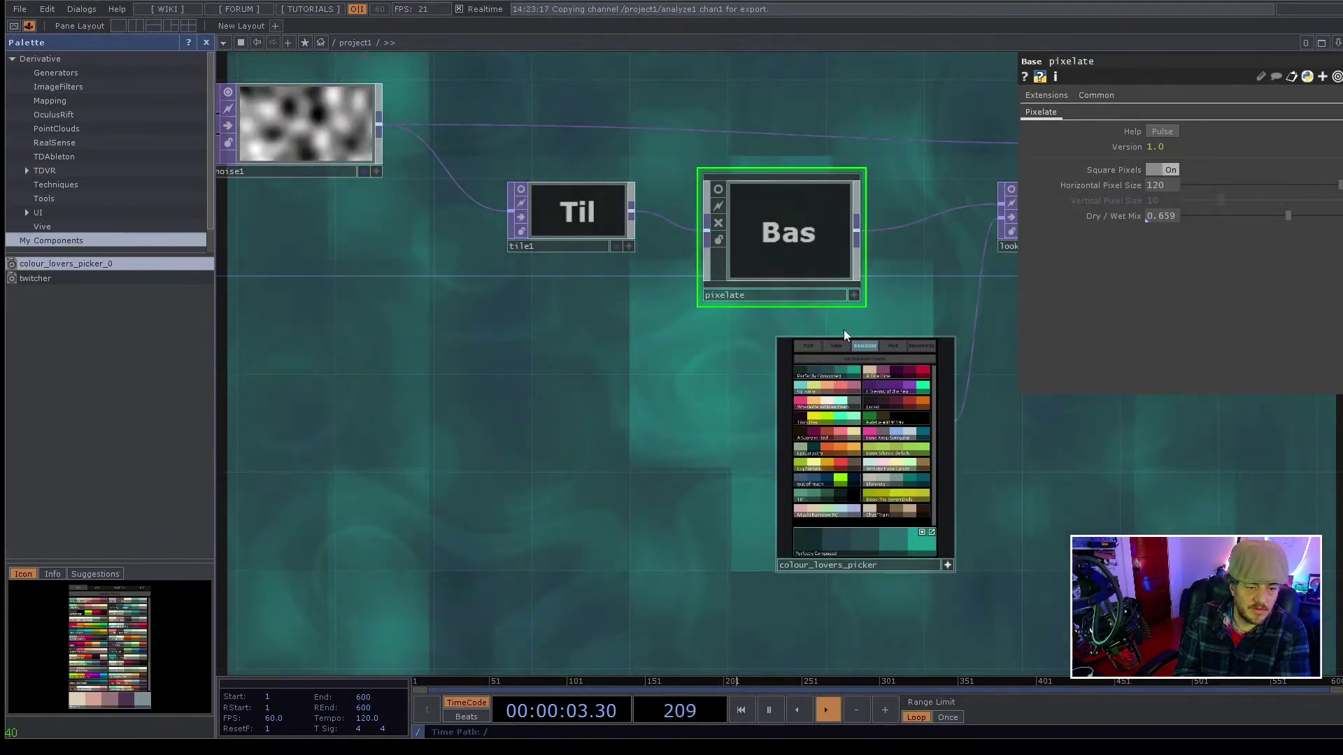
# - Connect tile1's output to displace1's second input in place of noise1
pyautogui.moveTo(905, 263); pyautogui.dragTo(621, 393)
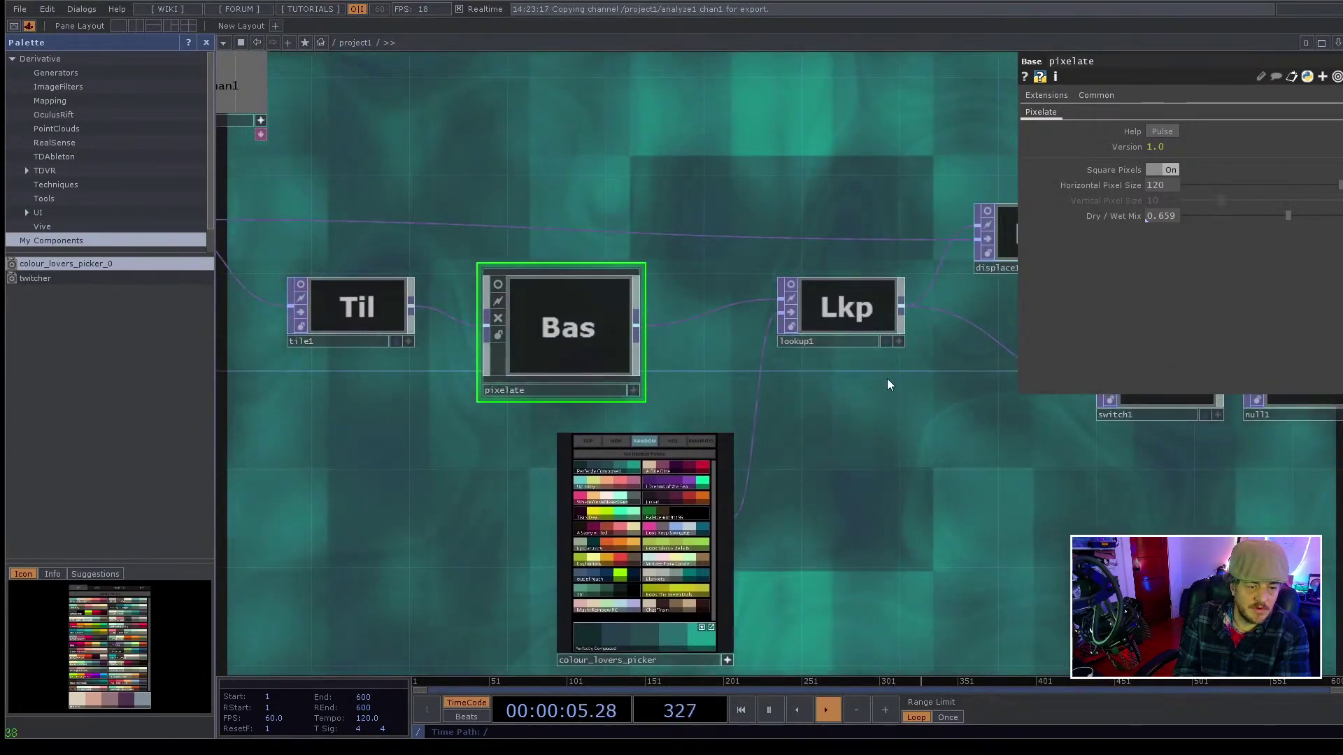
pyautogui.moveTo(886, 384); pyautogui.dragTo(997, 347)
pyautogui.scroll(-3, 751, 384)
pyautogui.moveTo(795, 182); pyautogui.dragTo(675, 215)
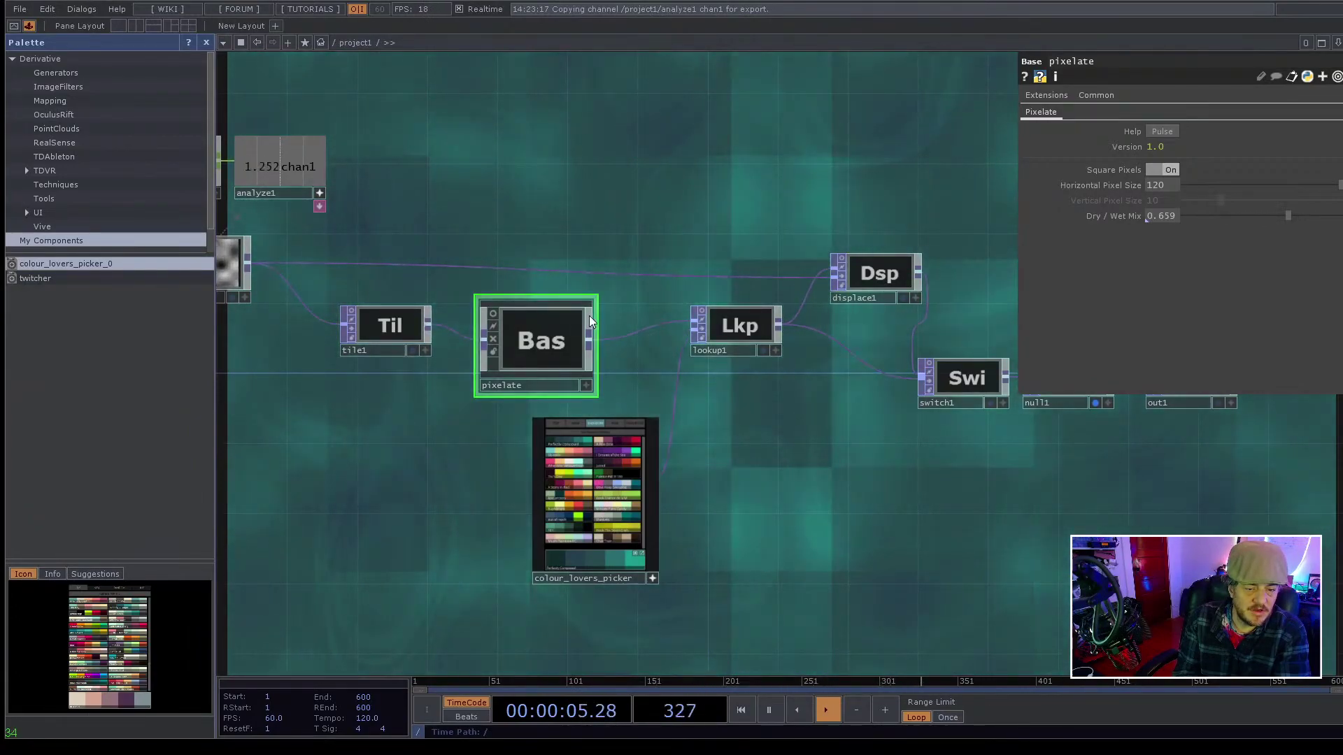
pyautogui.moveTo(428, 326); pyautogui.dragTo(727, 256)
pyautogui.moveTo(804, 279); pyautogui.dragTo(811, 281)
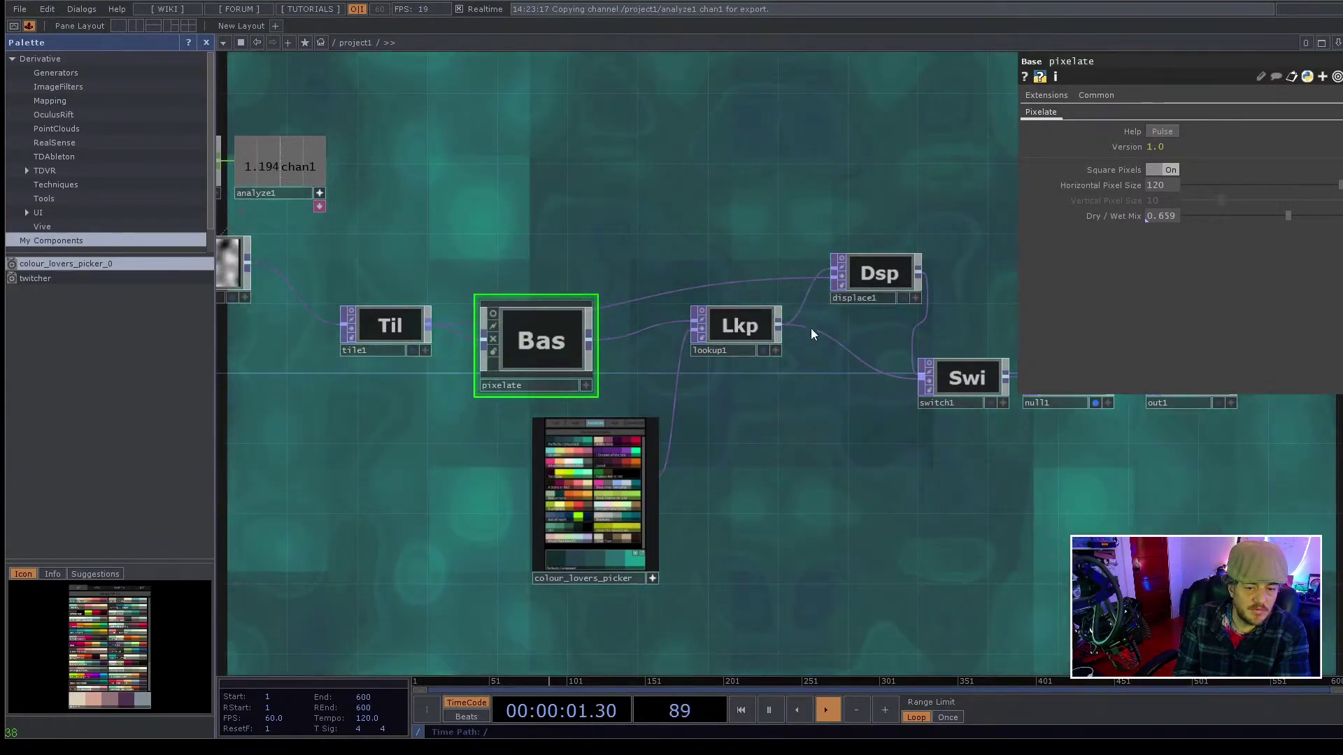
# - Turn off the Show Network Editor Grid display option
pyautogui.scroll(-2, 804, 375)
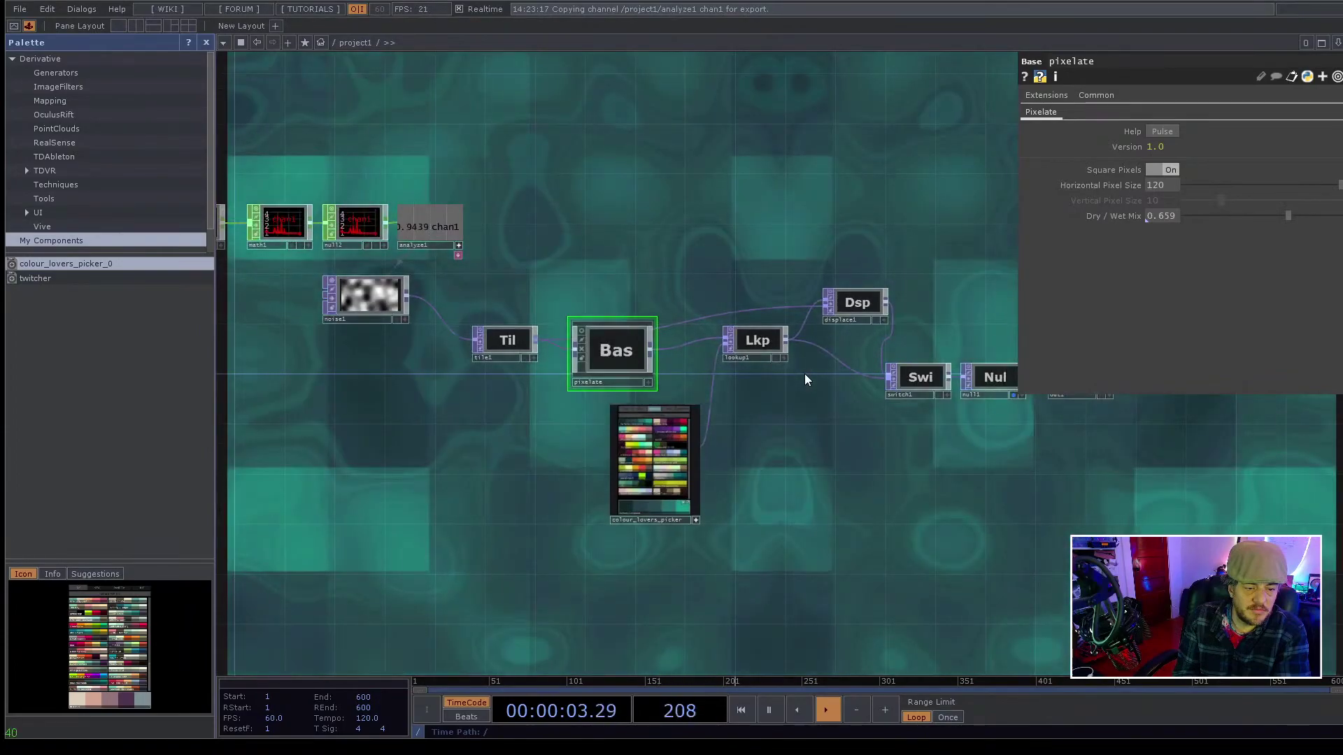
pyautogui.scroll(4, 804, 375)
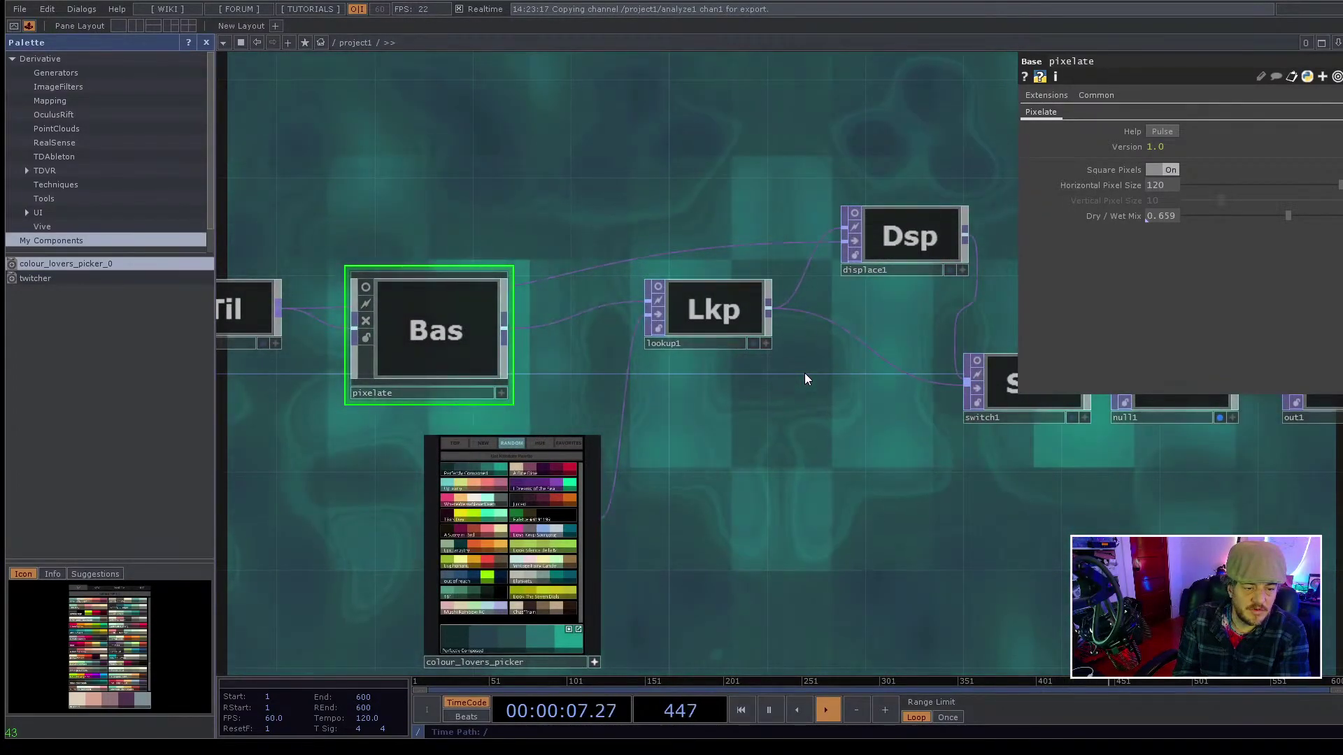
pyautogui.scroll(-6, 805, 378)
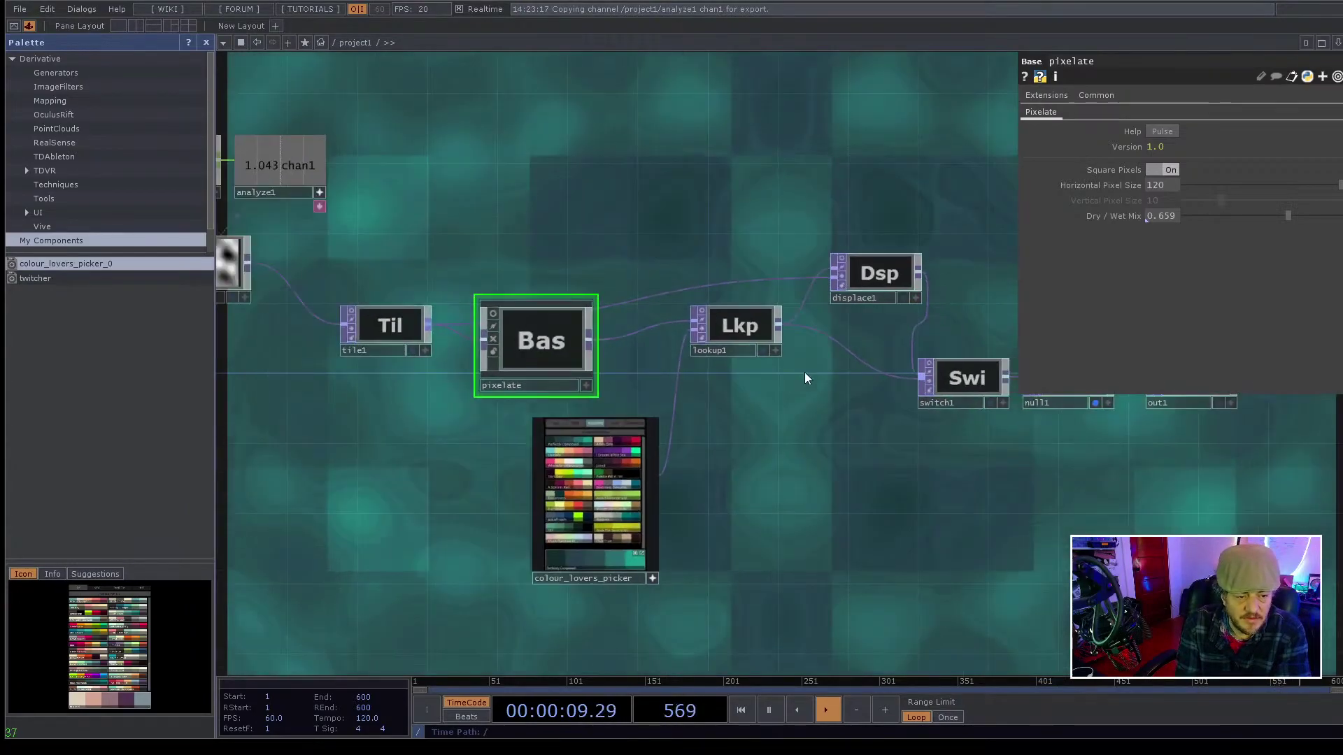
pyautogui.scroll(6, 805, 375)
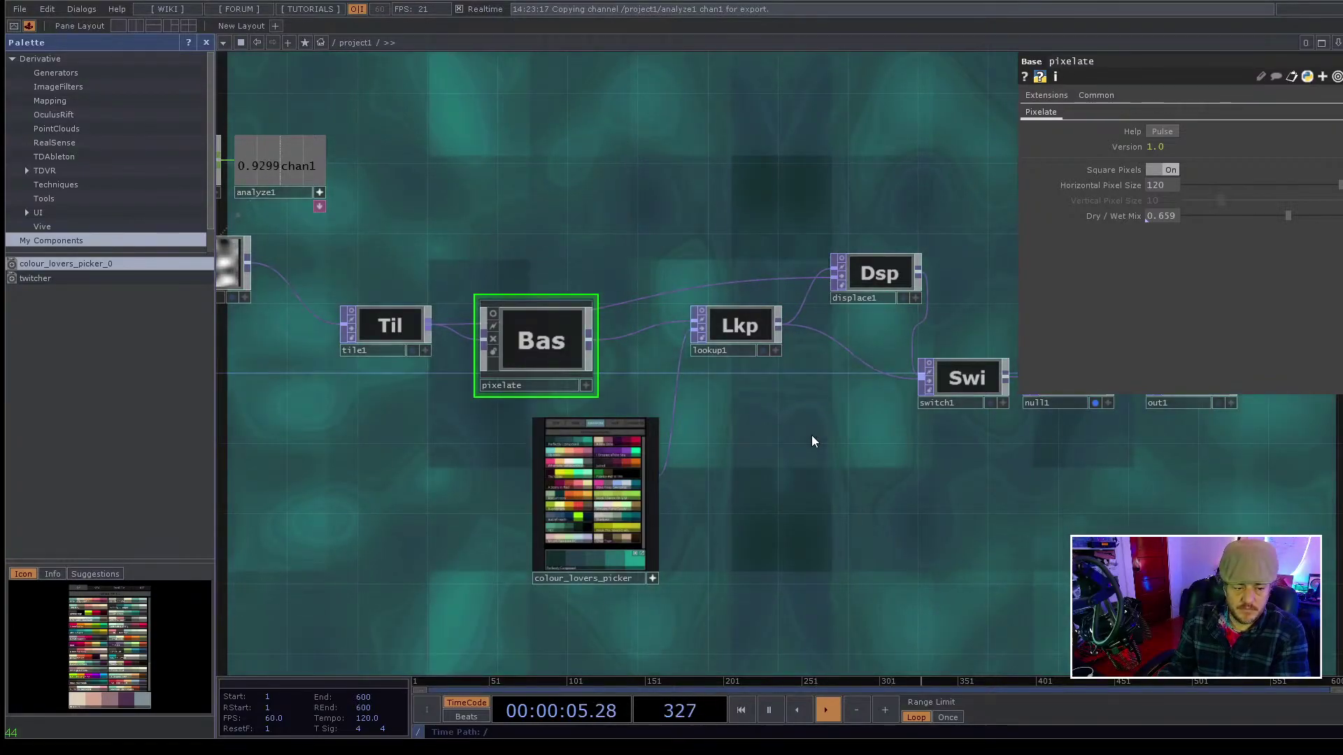
pyautogui.rightClick(811, 441)
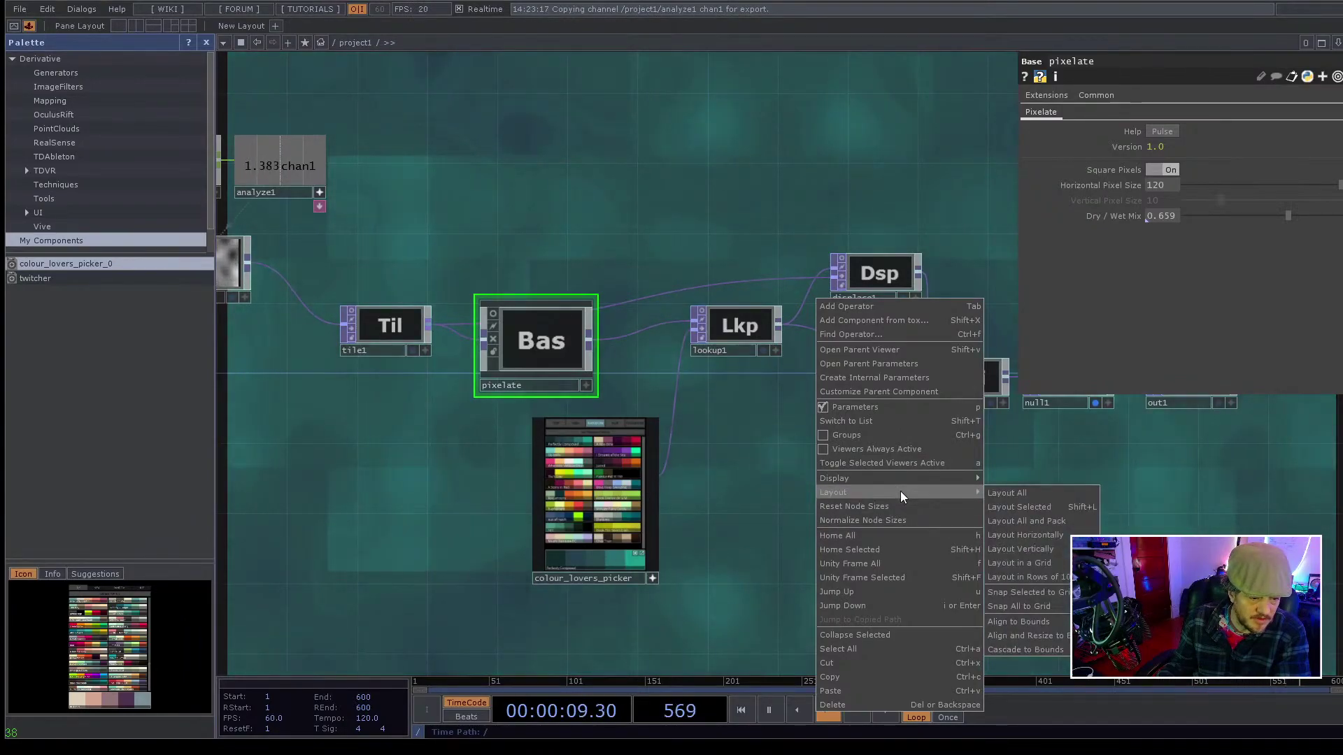
pyautogui.moveTo(918, 478)
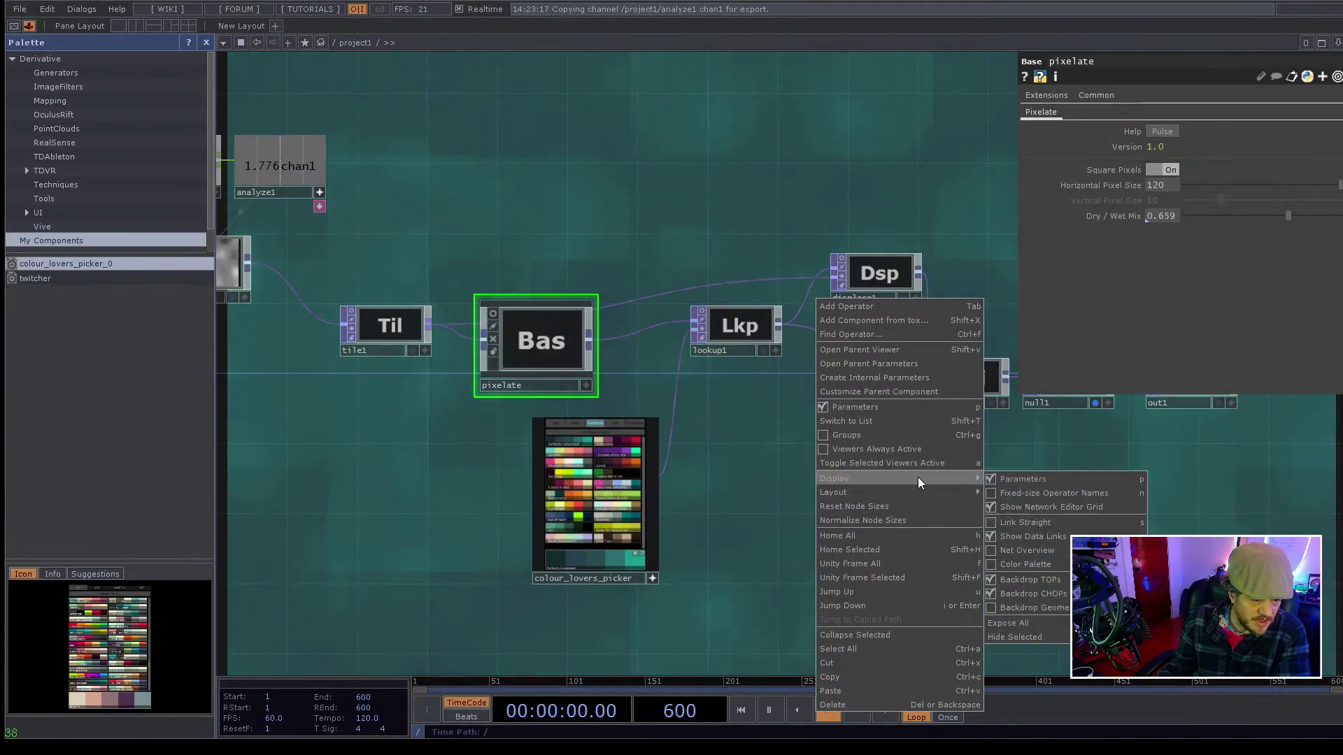
pyautogui.click(1023, 504)
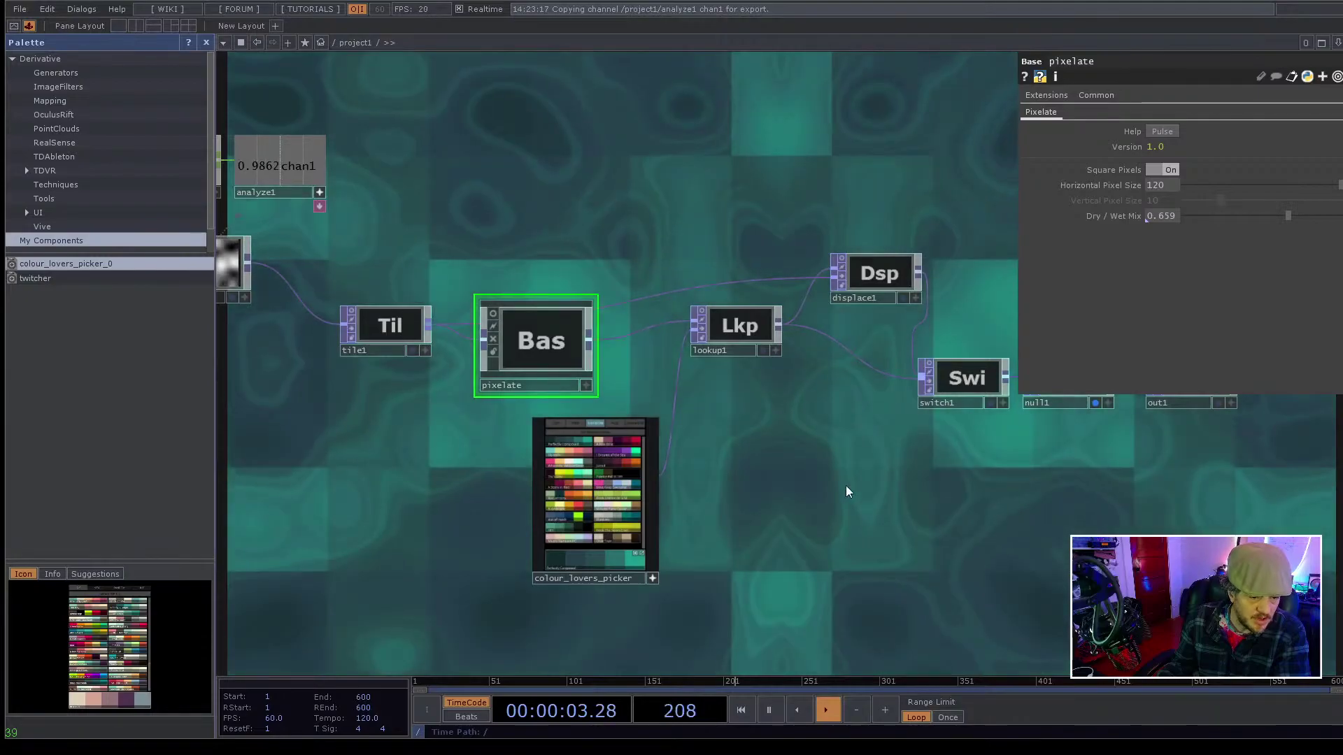
# - Examine the whole operator network, from the audio input chain through noise1 and pixelate to out1
pyautogui.scroll(-4, 881, 482)
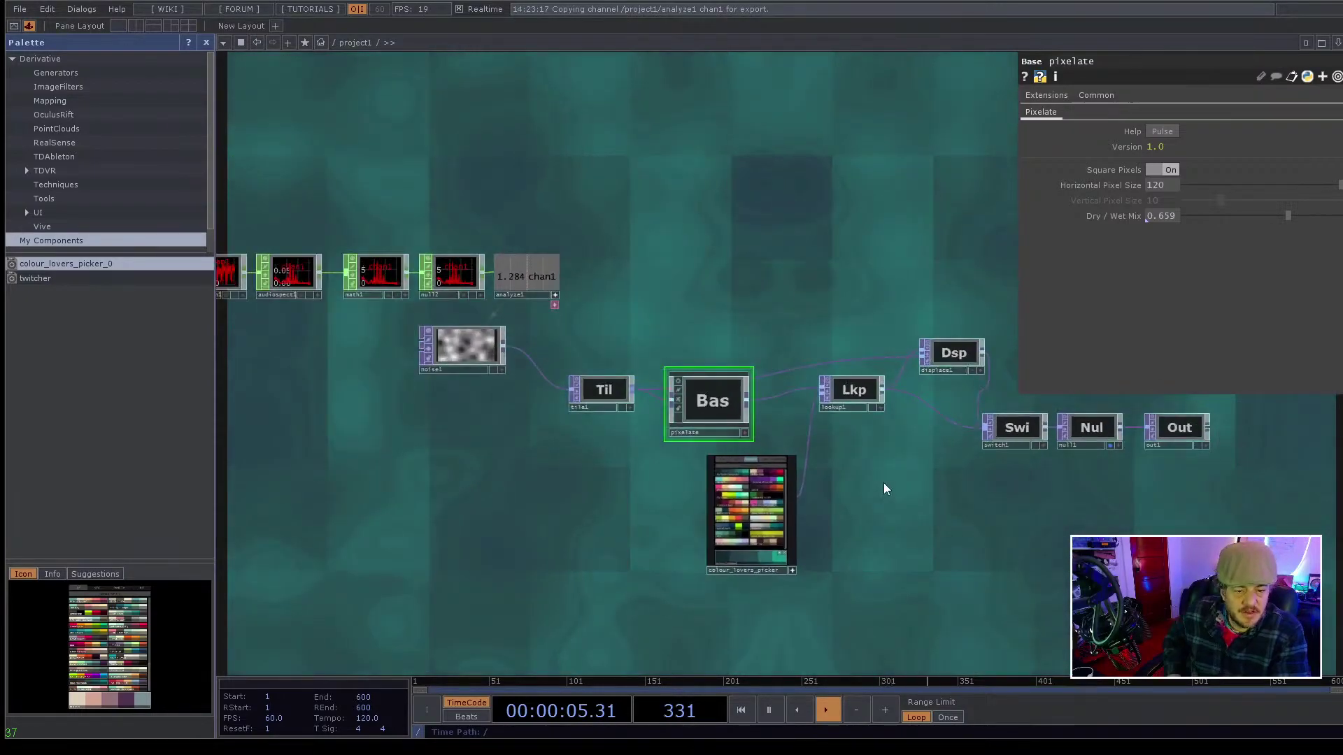
pyautogui.scroll(-3, 883, 483)
pyautogui.scroll(2, 883, 483)
pyautogui.scroll(-1, 883, 483)
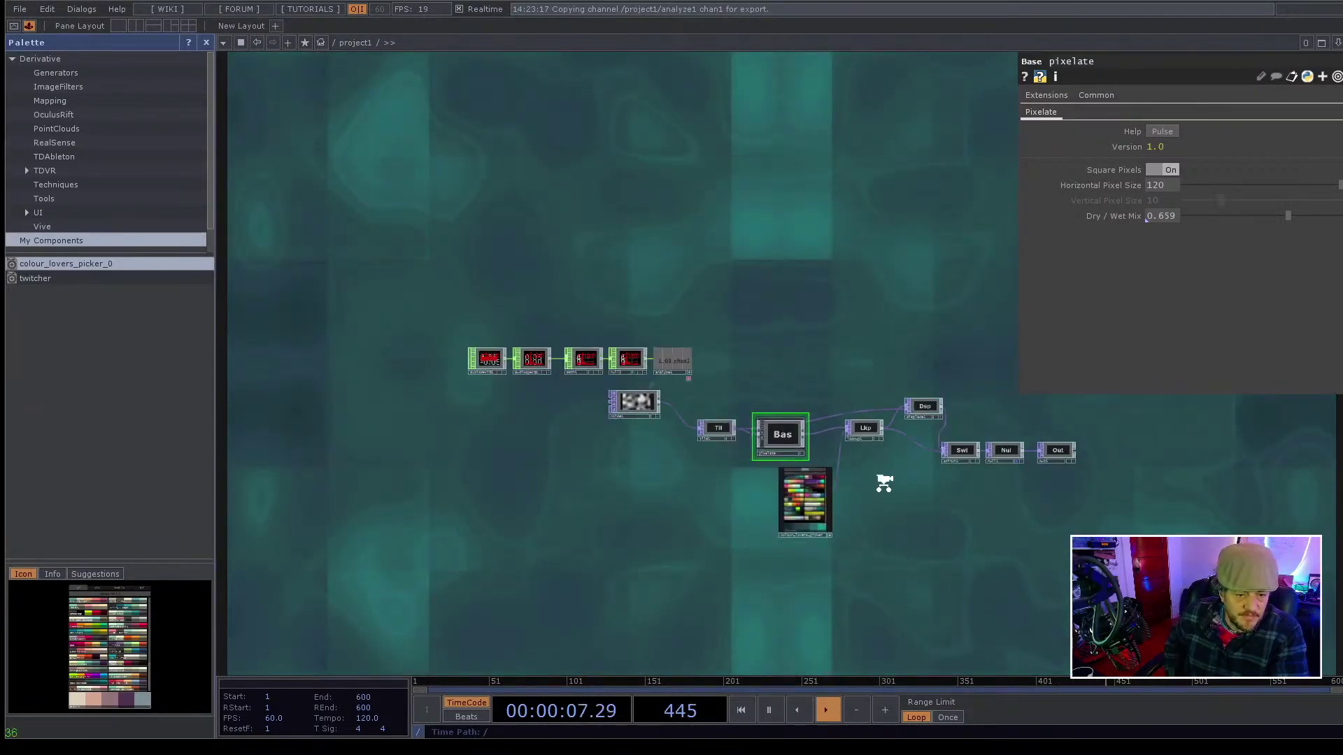
pyautogui.scroll(-1, 883, 482)
pyautogui.scroll(4, 884, 483)
pyautogui.scroll(-2, 883, 482)
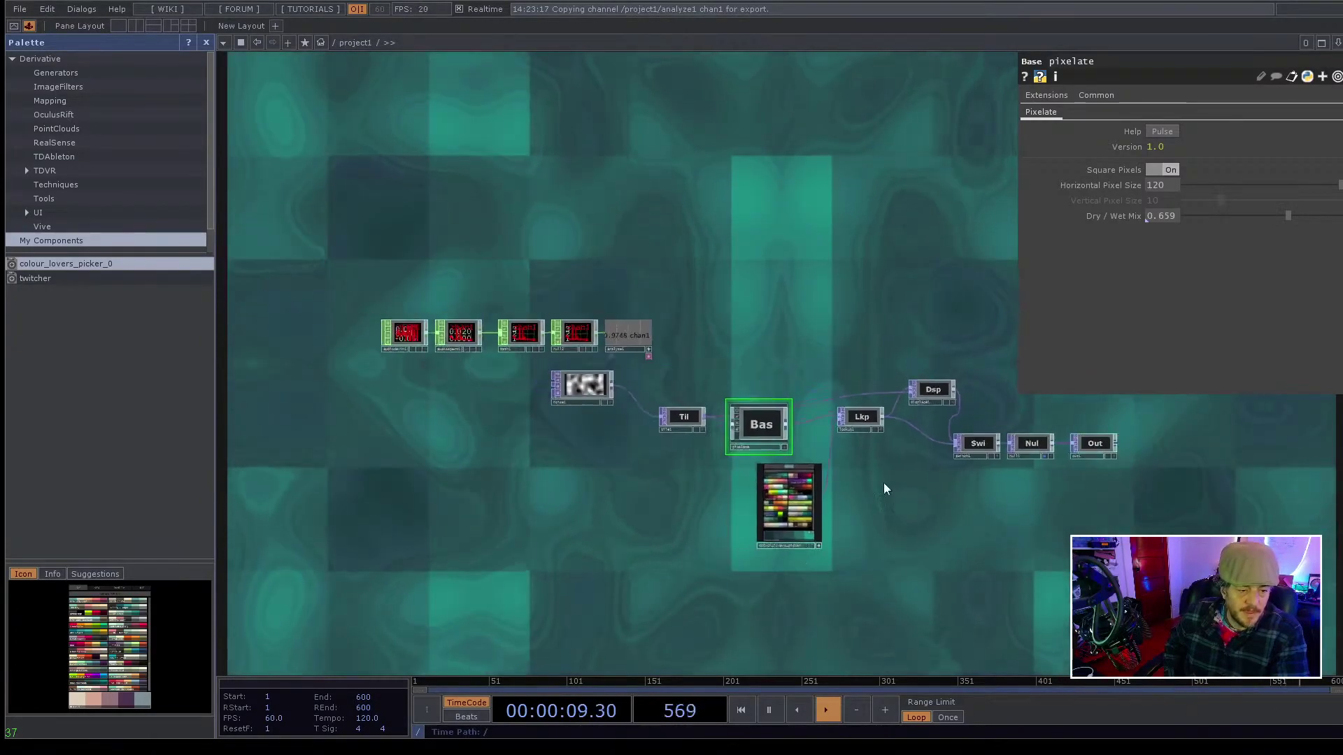
pyautogui.moveTo(883, 483); pyautogui.dragTo(864, 486)
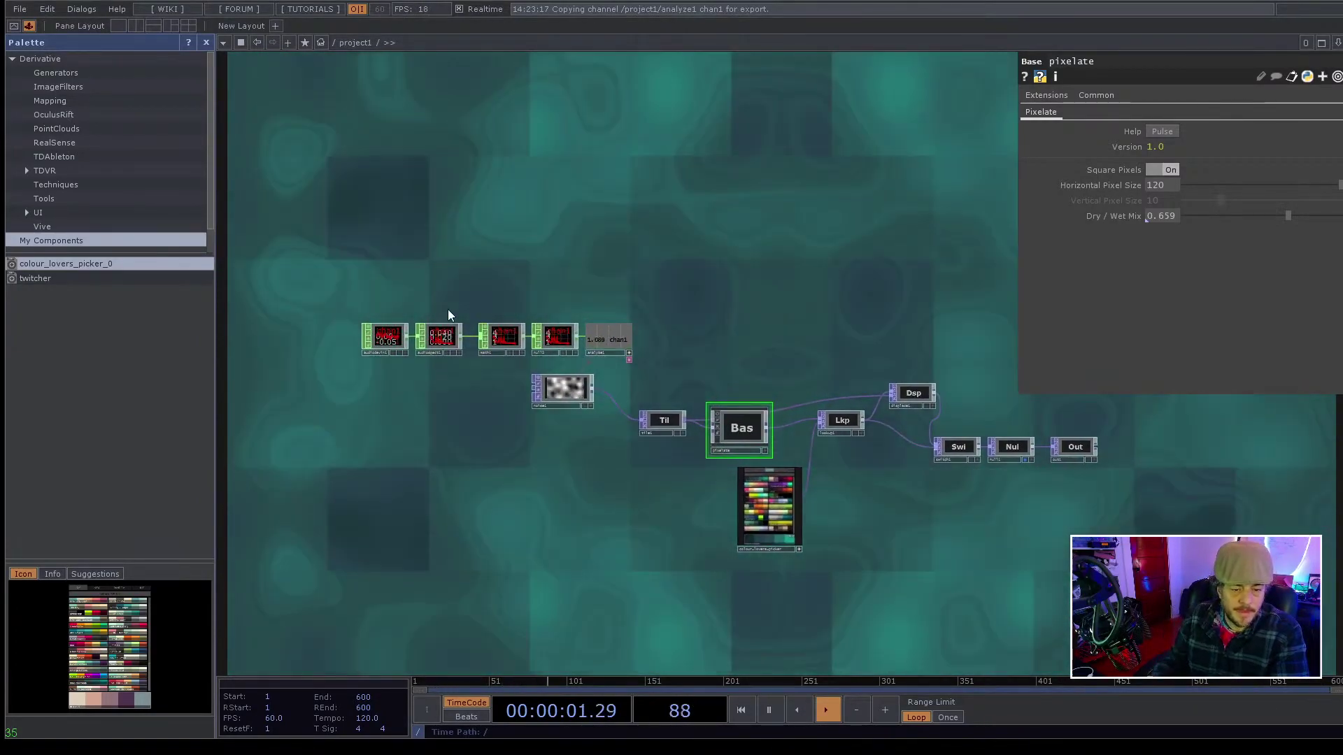
pyautogui.moveTo(520, 413); pyautogui.dragTo(559, 427, button='right')
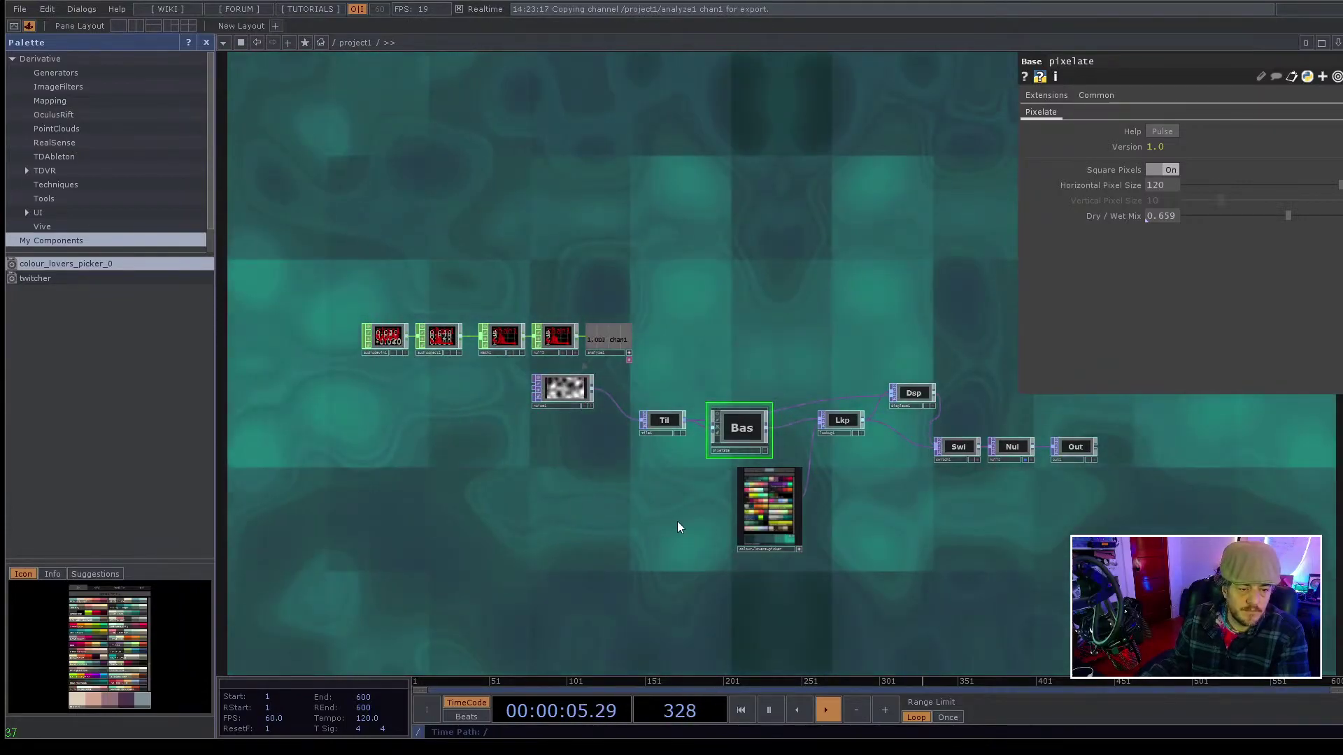
# - Try the pink, peach and mint palette in colour_lovers_picker, and settle on the sage, dark teal and orange palette
pyautogui.scroll(5, 787, 527)
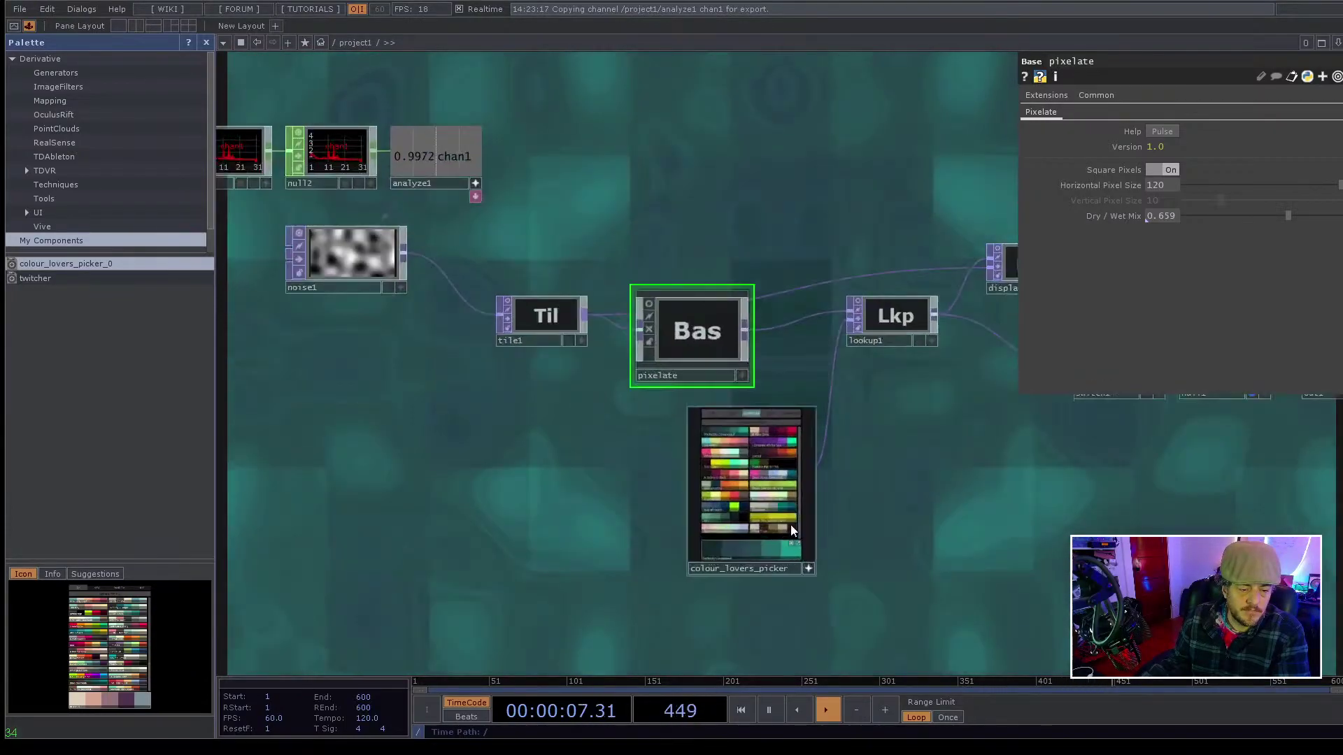
pyautogui.scroll(2, 773, 489)
pyautogui.click(720, 435)
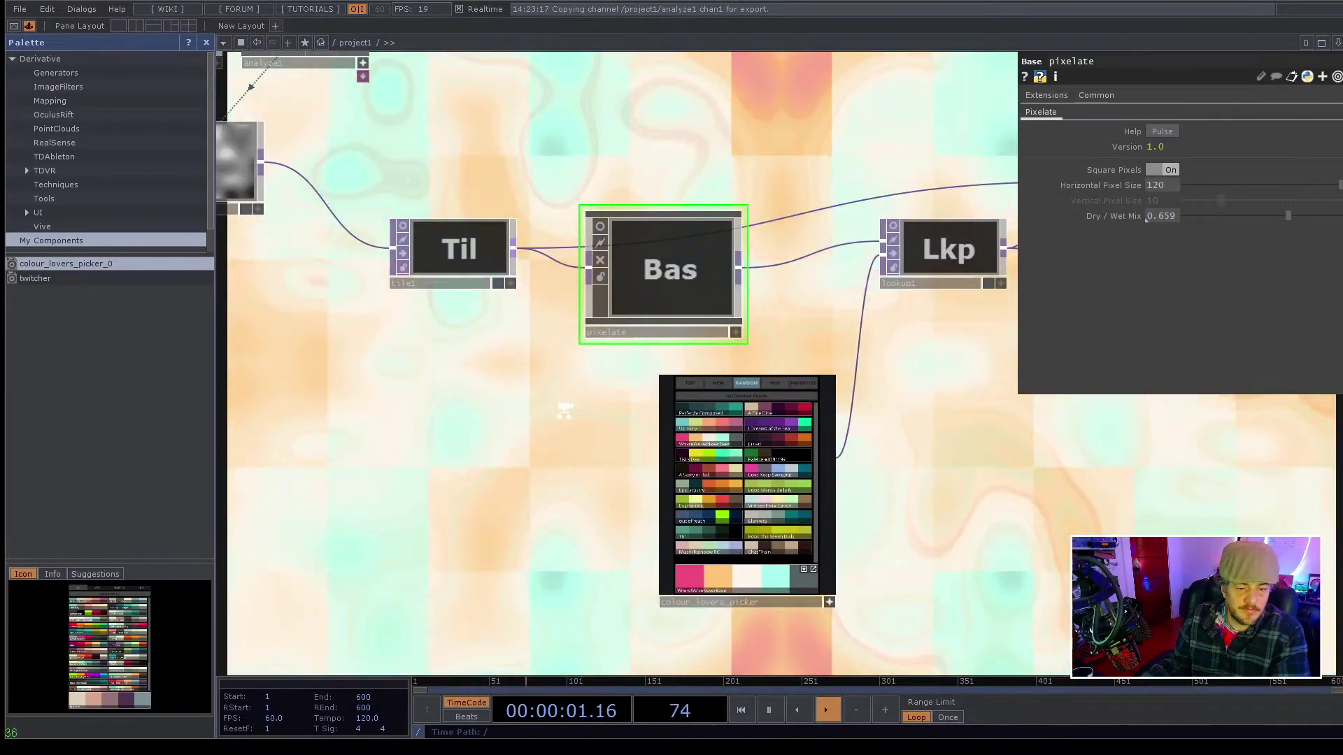
pyautogui.scroll(-7, 564, 409)
pyautogui.scroll(2, 414, 377)
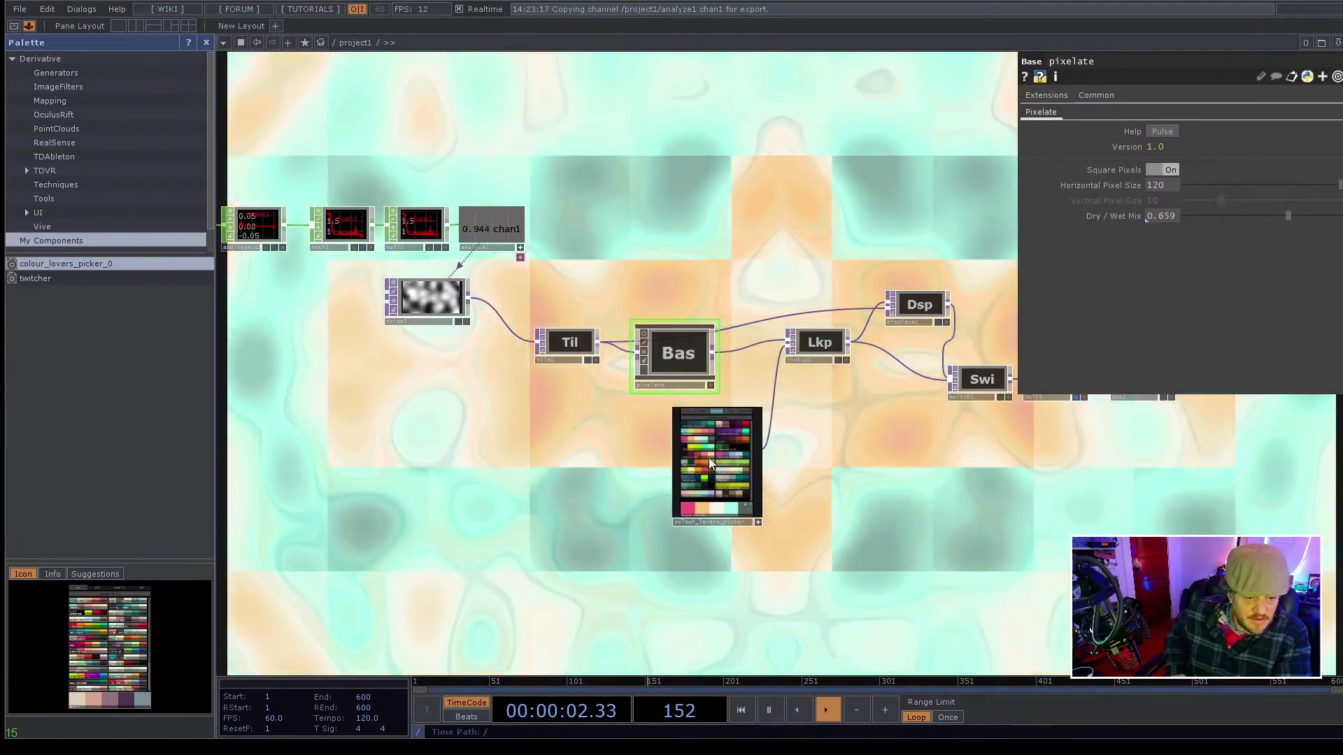
pyautogui.click(711, 461)
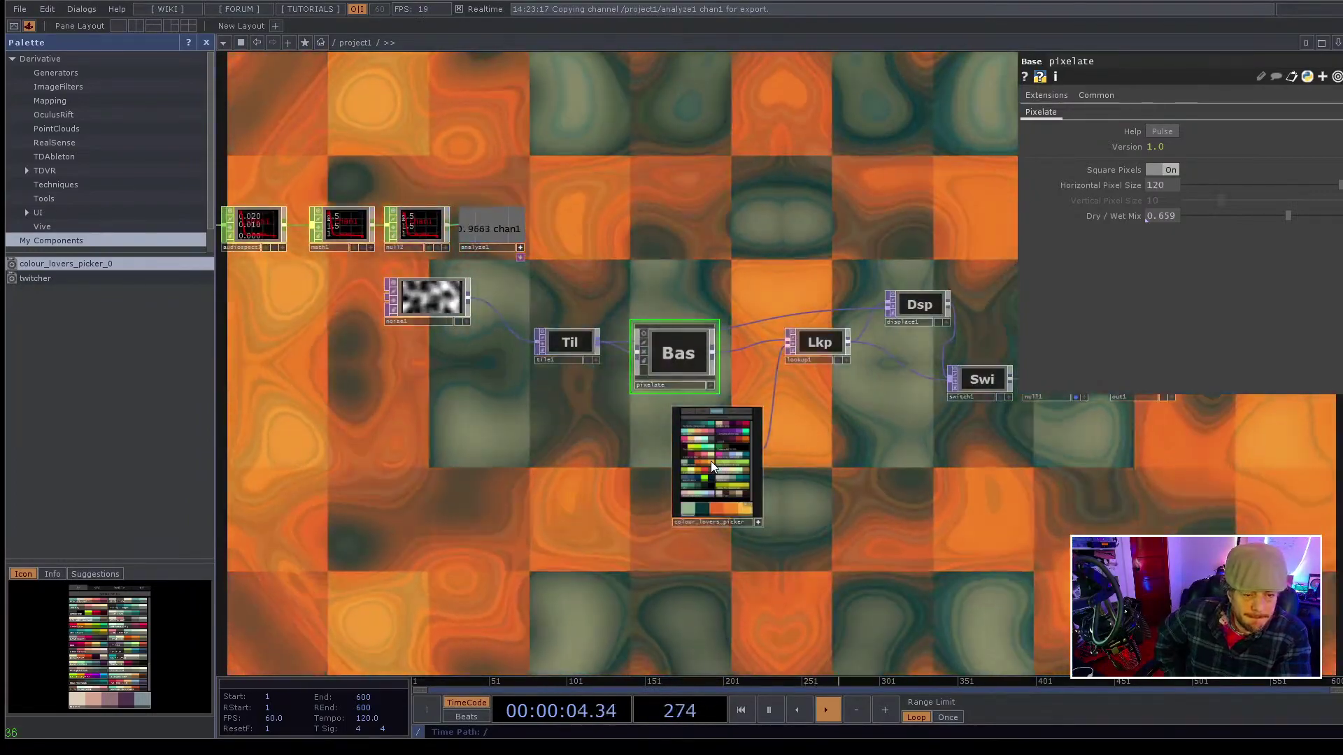
# - Try a Multiply value of 800 on math1 in the audio chain
pyautogui.click(487, 251)
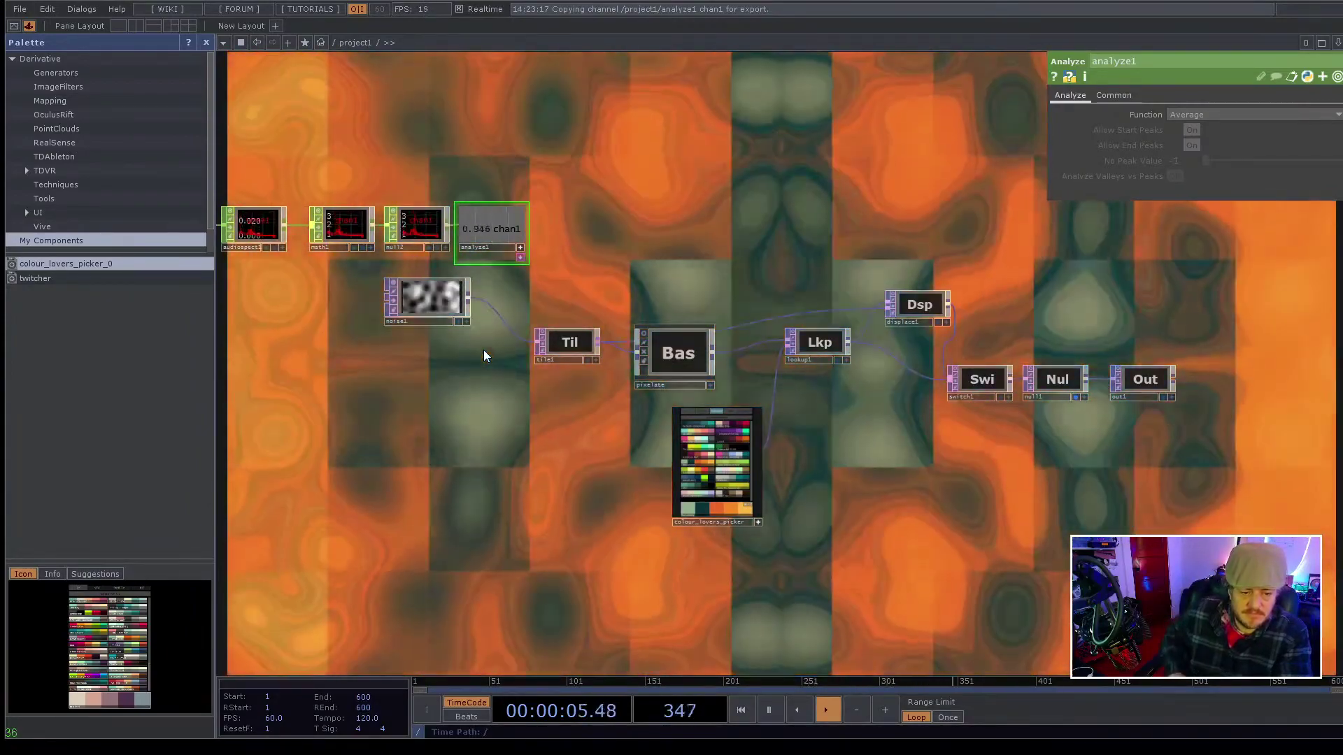
pyautogui.scroll(5, 484, 349)
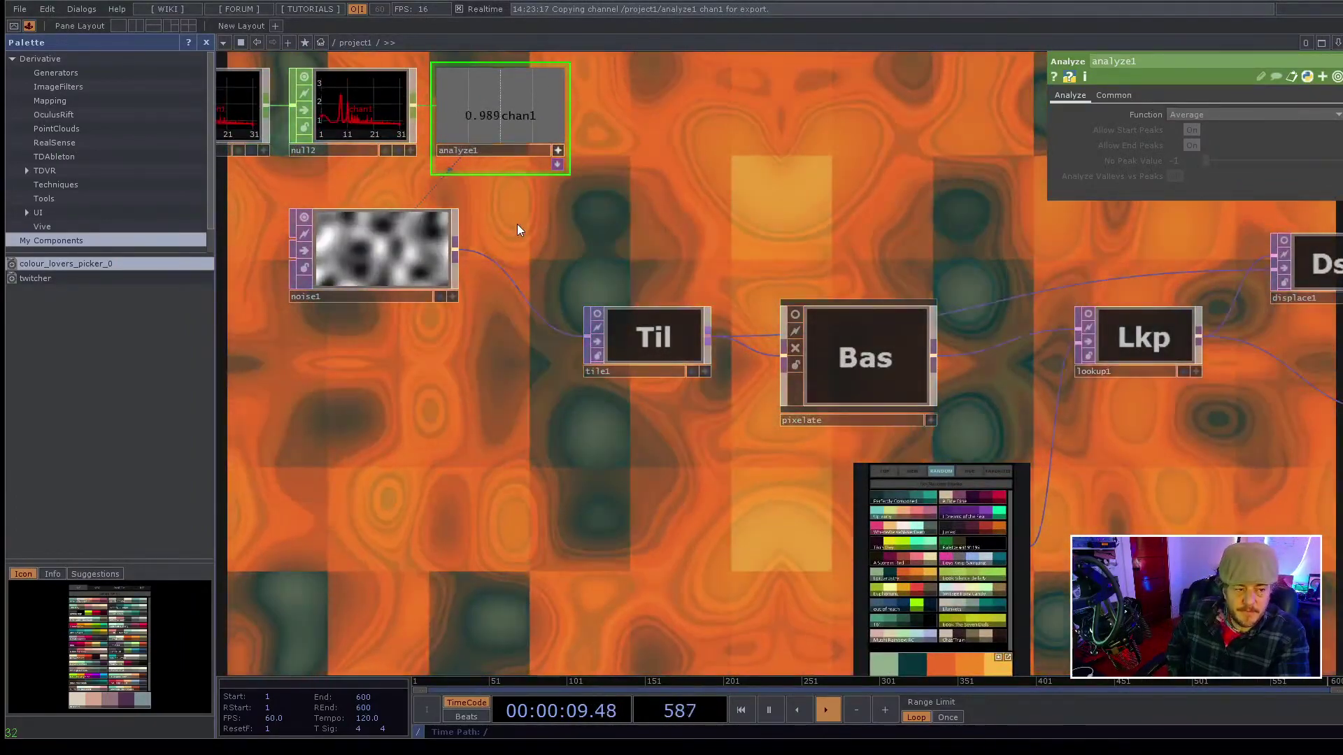
pyautogui.moveTo(524, 262); pyautogui.dragTo(1025, 346)
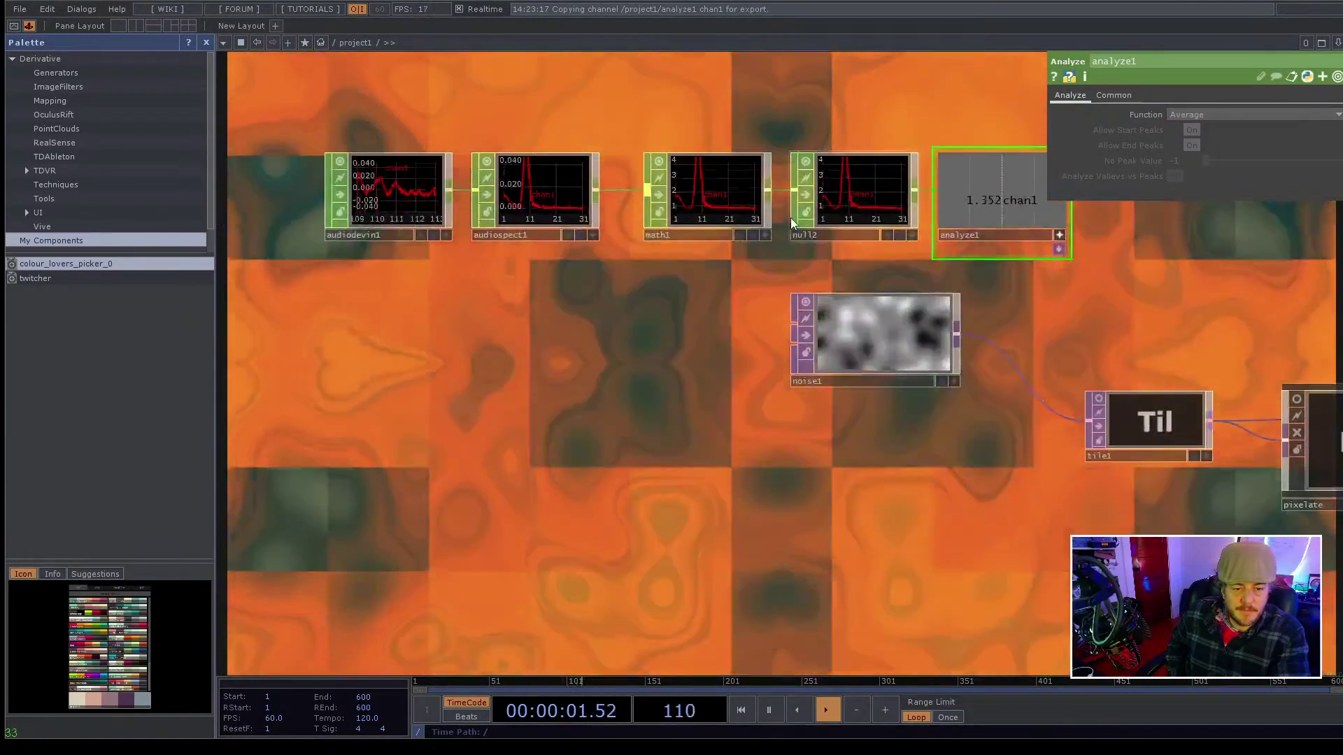
pyautogui.click(704, 237)
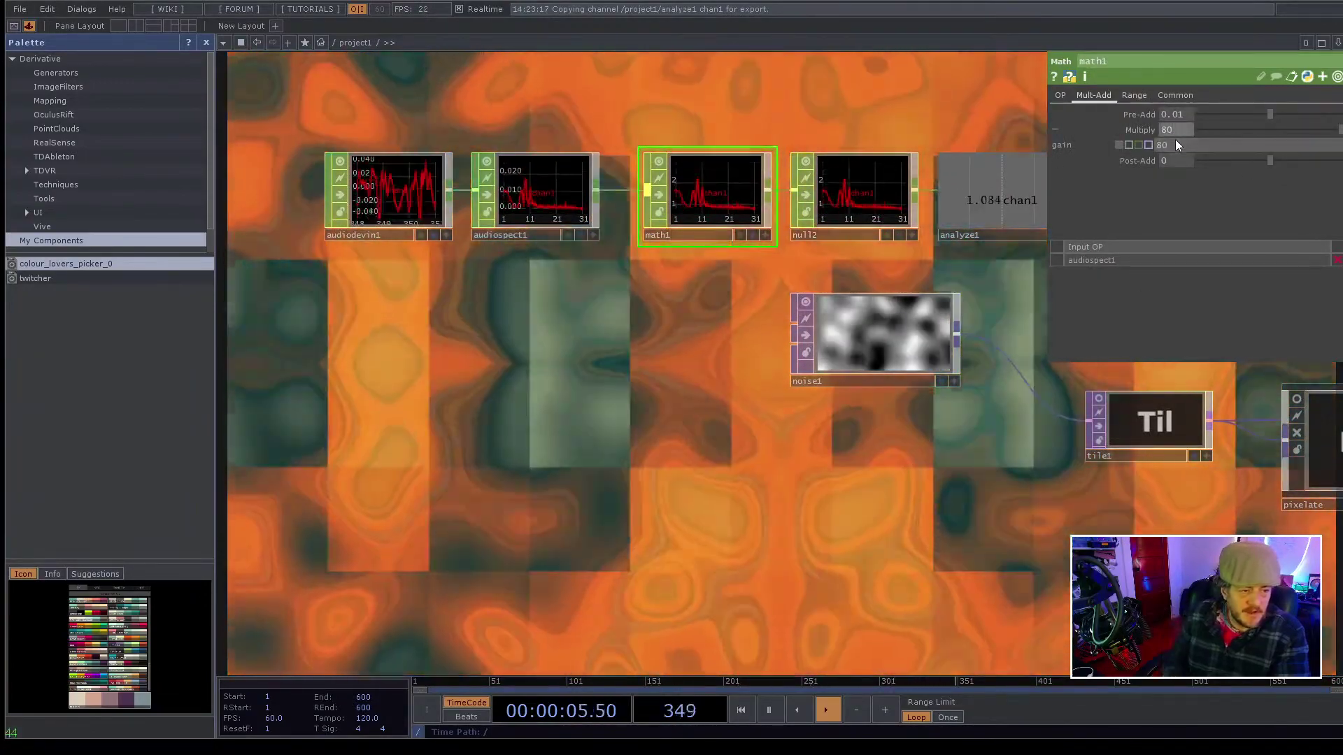
pyautogui.write('0')
pyautogui.press('Return')
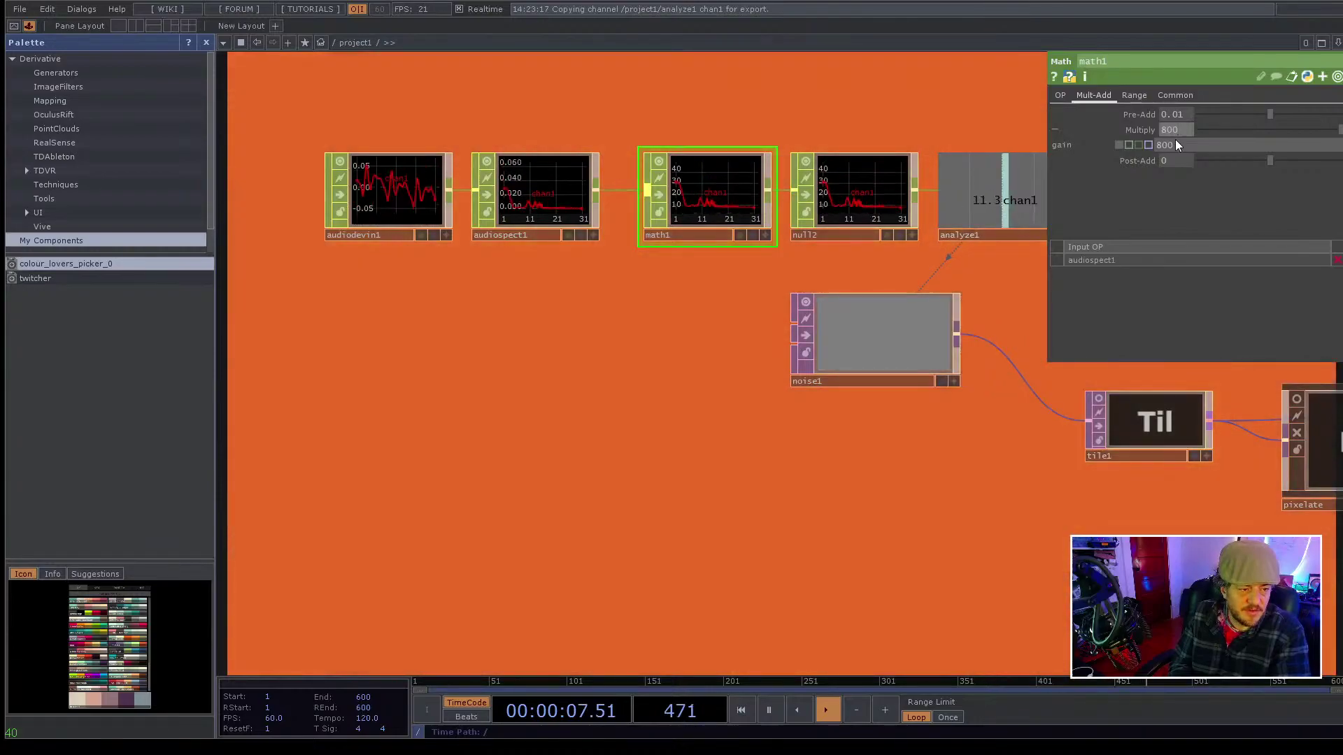
# - Set math1's Multiply to 90 and lower its Pre-Add to 0.006
pyautogui.click(1170, 130)
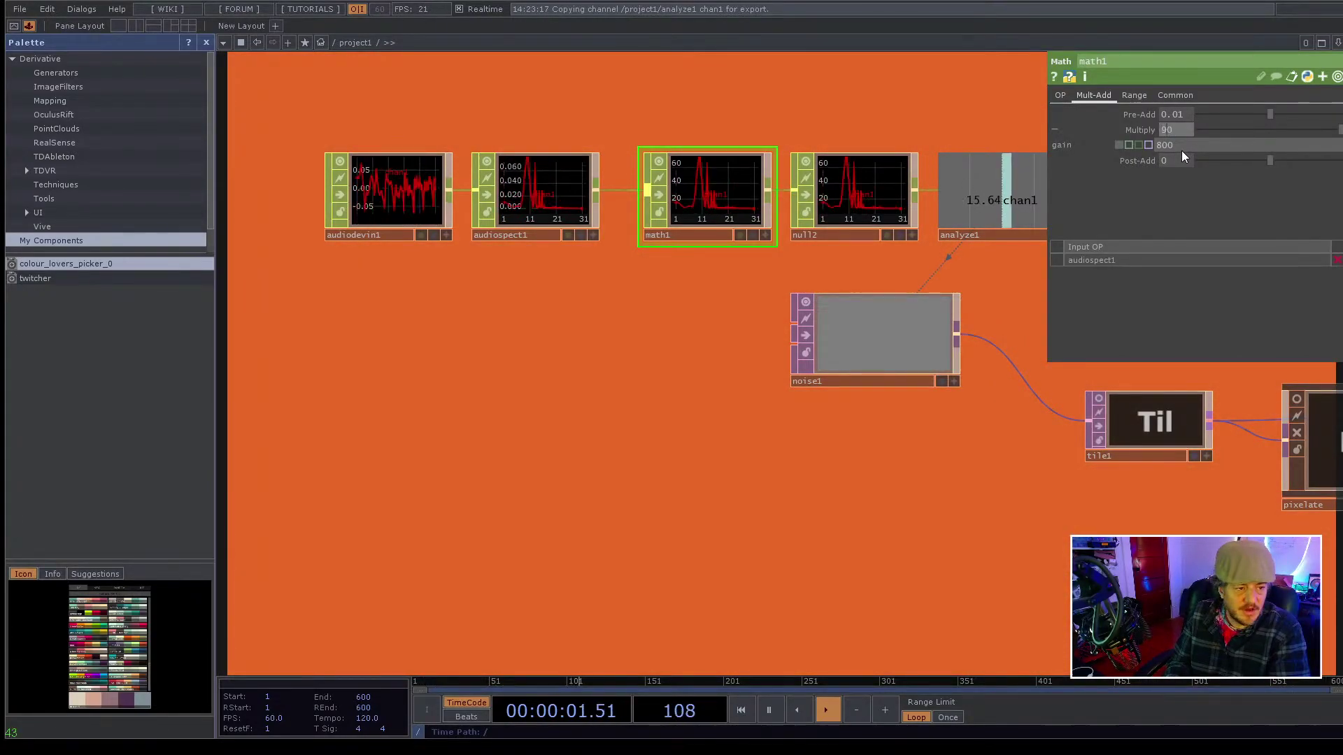
pyautogui.write('9')
pyautogui.press('Return')
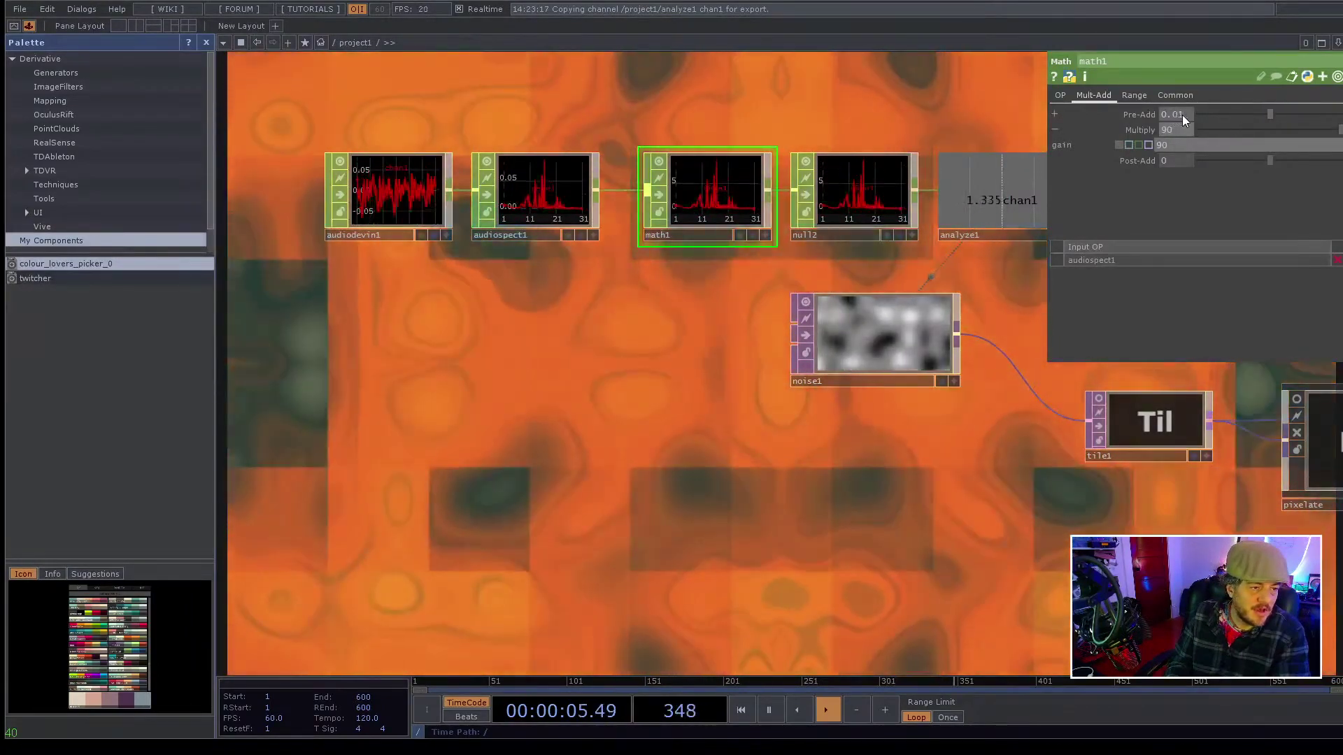
pyautogui.moveTo(1180, 118); pyautogui.dragTo(1190, 132)
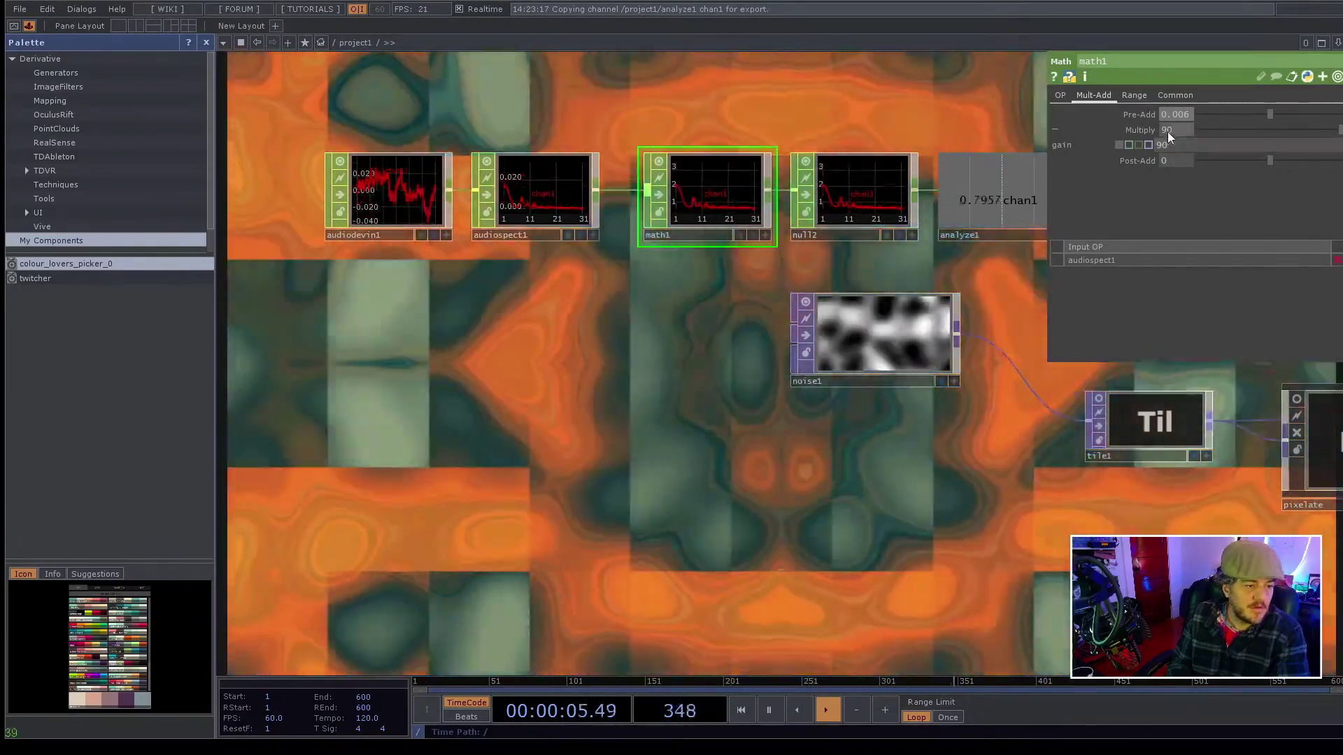
# - Raise math1's Multiply to 100
pyautogui.click(1160, 145)
pyautogui.write('100')
pyautogui.press('Return')
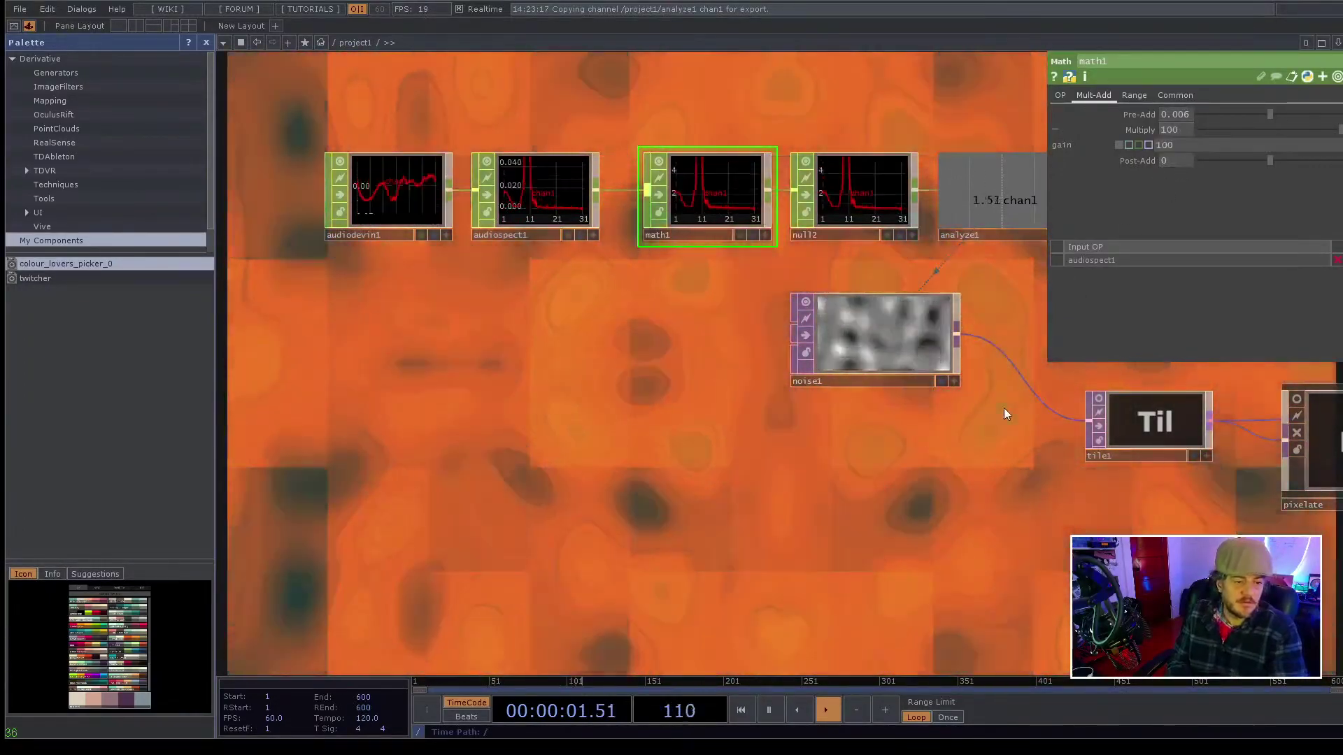
# - Set audiospect1's Frequency <-> Logarithmic Scaling to about 0.951 and its High Frequency Boost to 1
pyautogui.moveTo(795, 479); pyautogui.dragTo(691, 463)
pyautogui.scroll(-2, 691, 458)
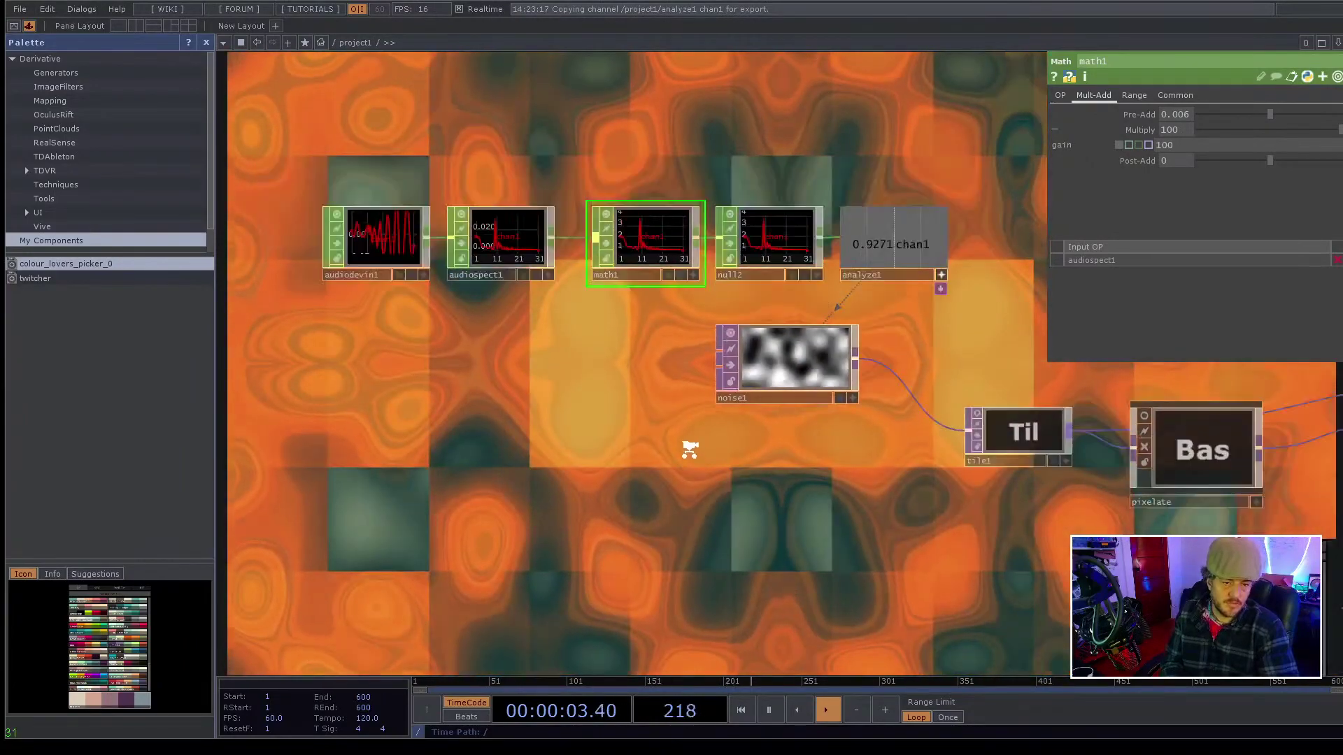
pyautogui.scroll(2, 671, 444)
pyautogui.click(459, 210)
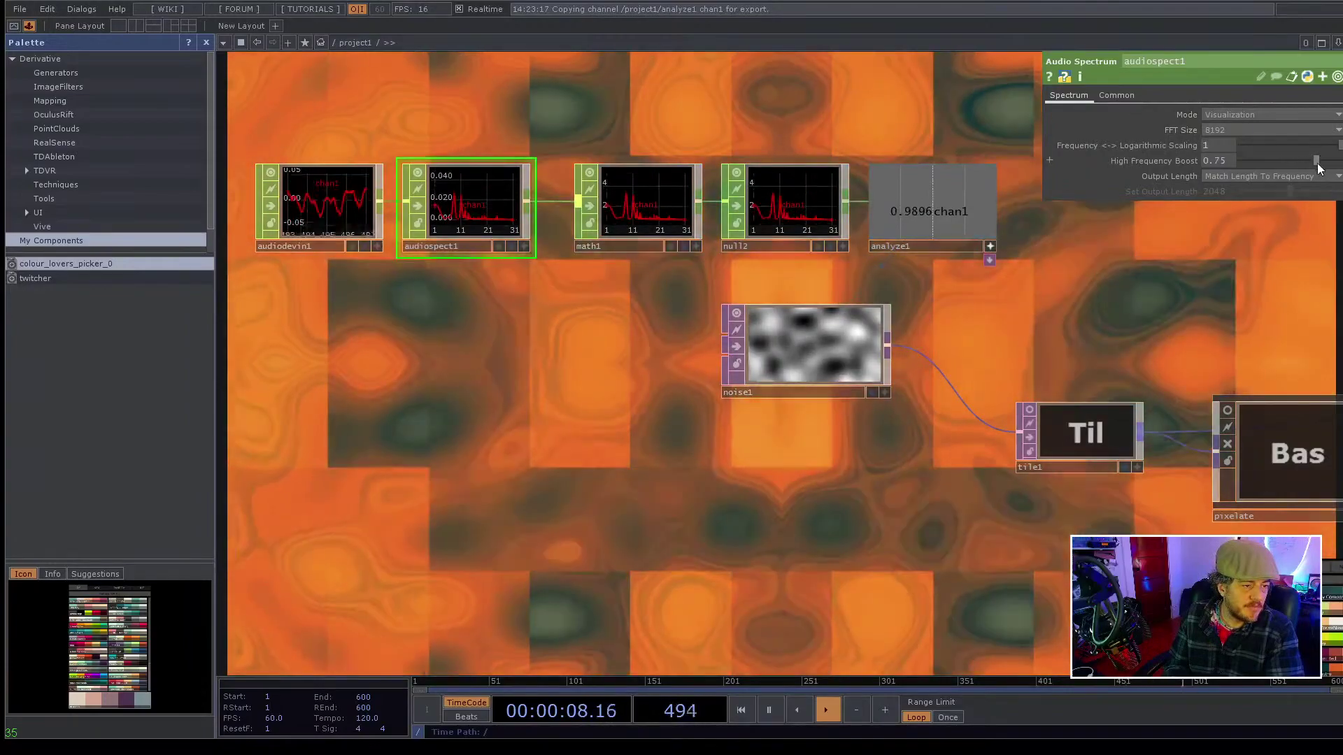
pyautogui.moveTo(1315, 160)
pyautogui.mouseDown()
pyautogui.moveTo(1256, 159)
pyautogui.moveTo(1261, 173)
pyautogui.moveTo(1257, 158)
pyautogui.moveTo(1339, 160)
pyautogui.moveTo(1221, 165)
pyautogui.moveTo(1307, 154)
pyautogui.mouseUp()
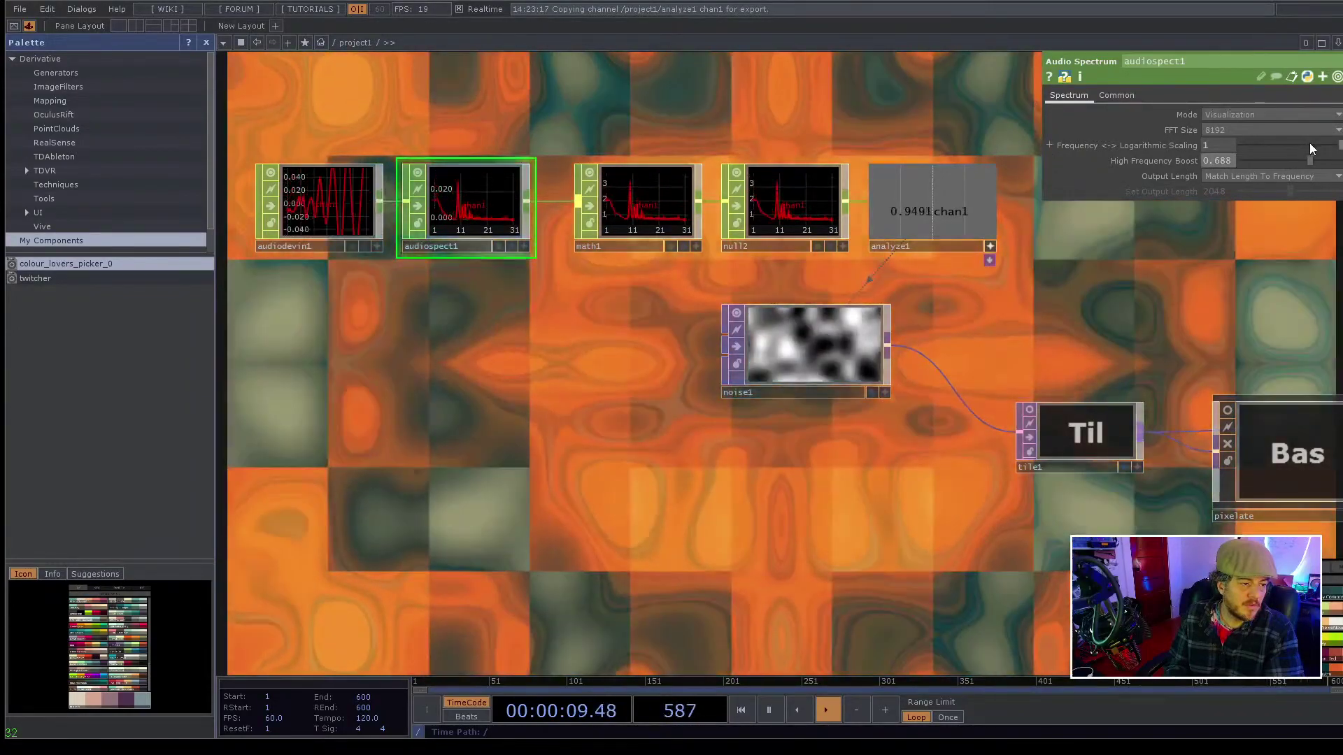
pyautogui.moveTo(1309, 143)
pyautogui.mouseDown()
pyautogui.moveTo(1263, 149)
pyautogui.moveTo(1327, 153)
pyautogui.mouseUp()
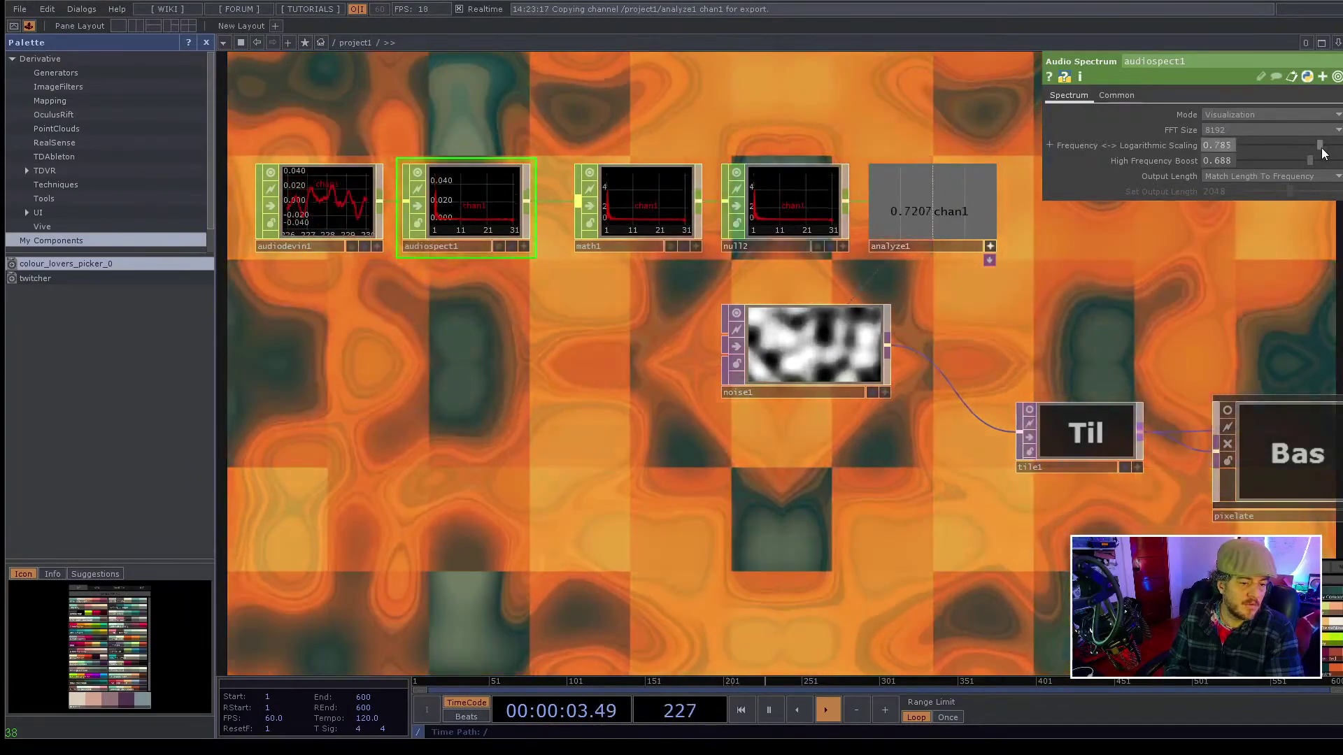
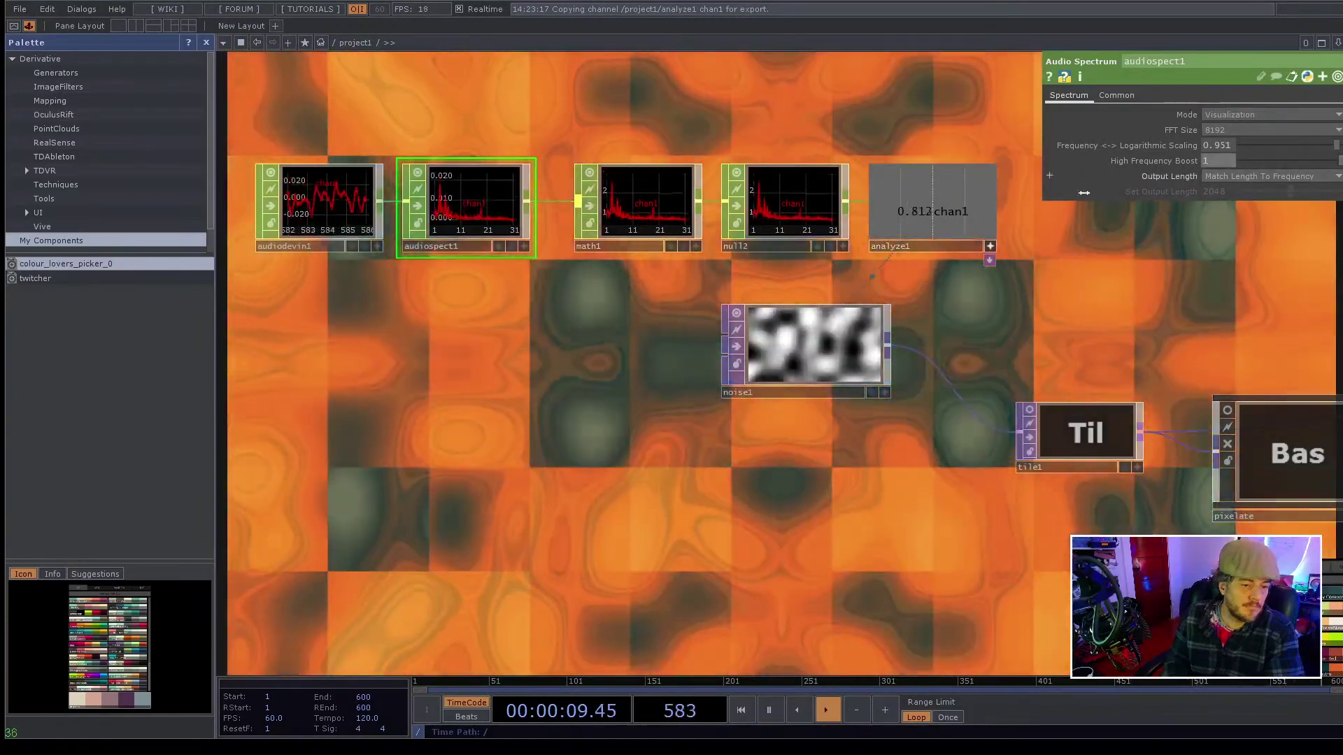
# - Set math1's Multiply to 120 to strengthen the spectrum signal
pyautogui.click(653, 246)
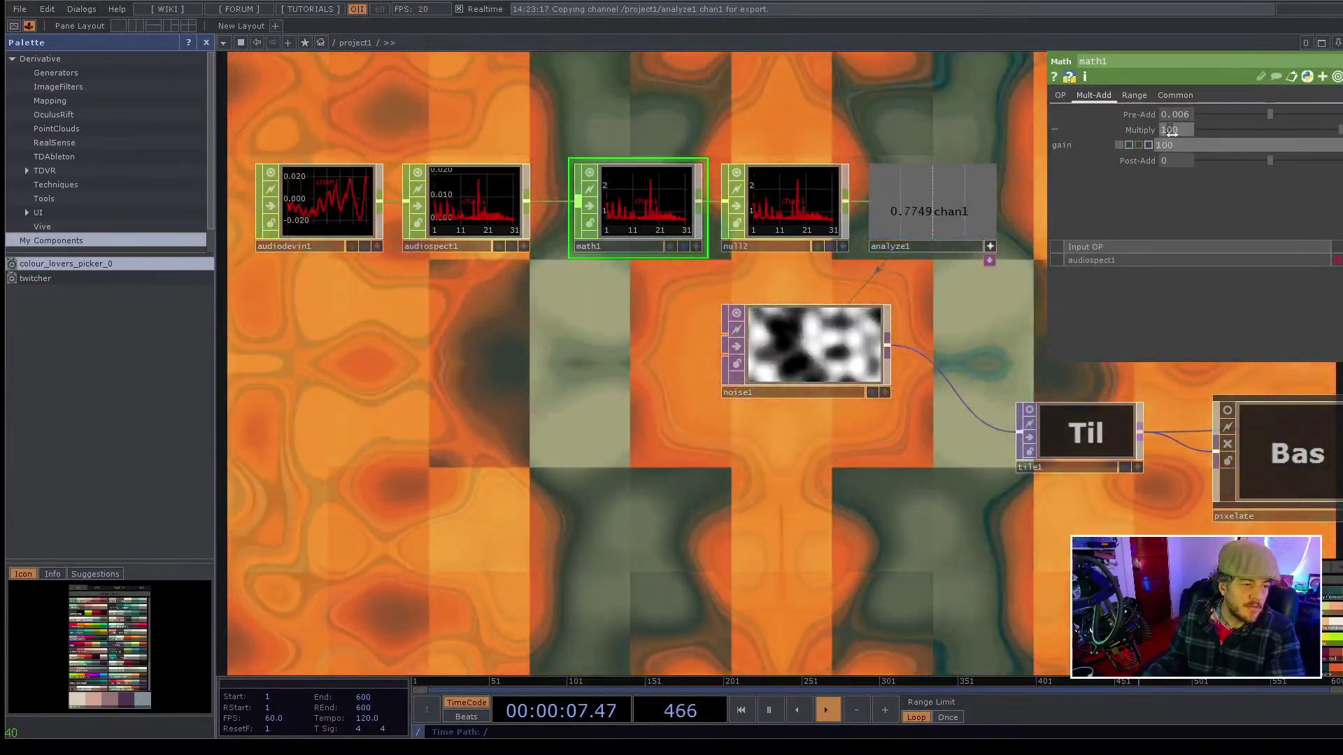
pyautogui.click(1163, 149)
pyautogui.write('120')
pyautogui.press('Return')
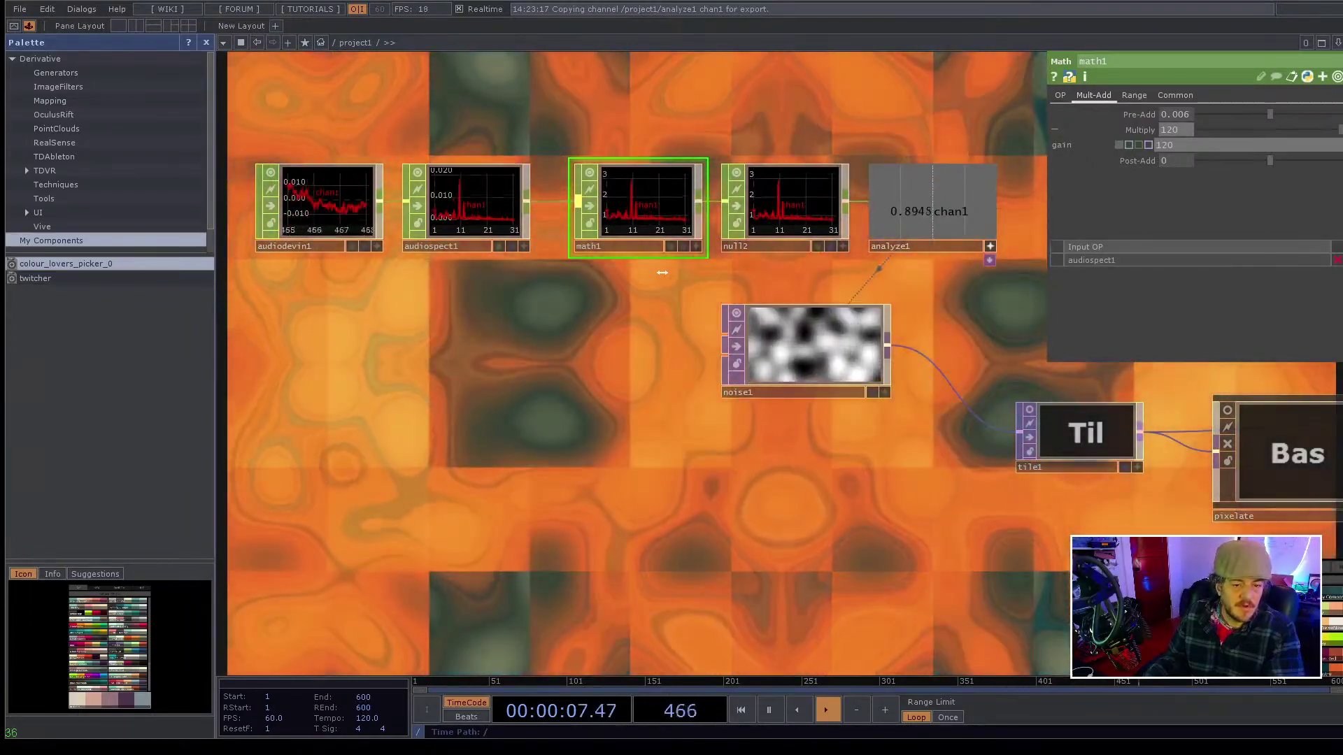
# - Move audiodevin1 and audiospect1 away from math1 to open a gap for another operator, and save the project
pyautogui.moveTo(527, 300); pyautogui.dragTo(786, 289)
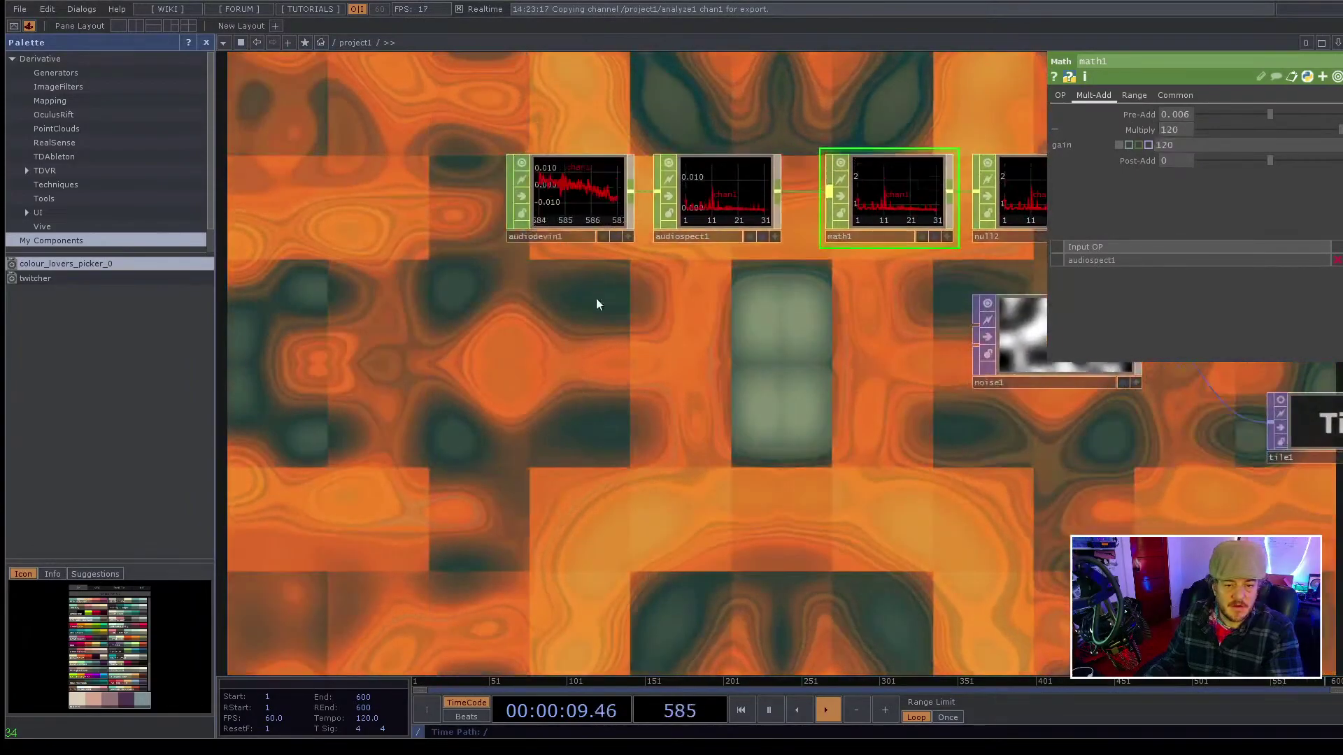
pyautogui.moveTo(512, 282); pyautogui.dragTo(725, 155, button='right')
pyautogui.moveTo(731, 179); pyautogui.dragTo(586, 183)
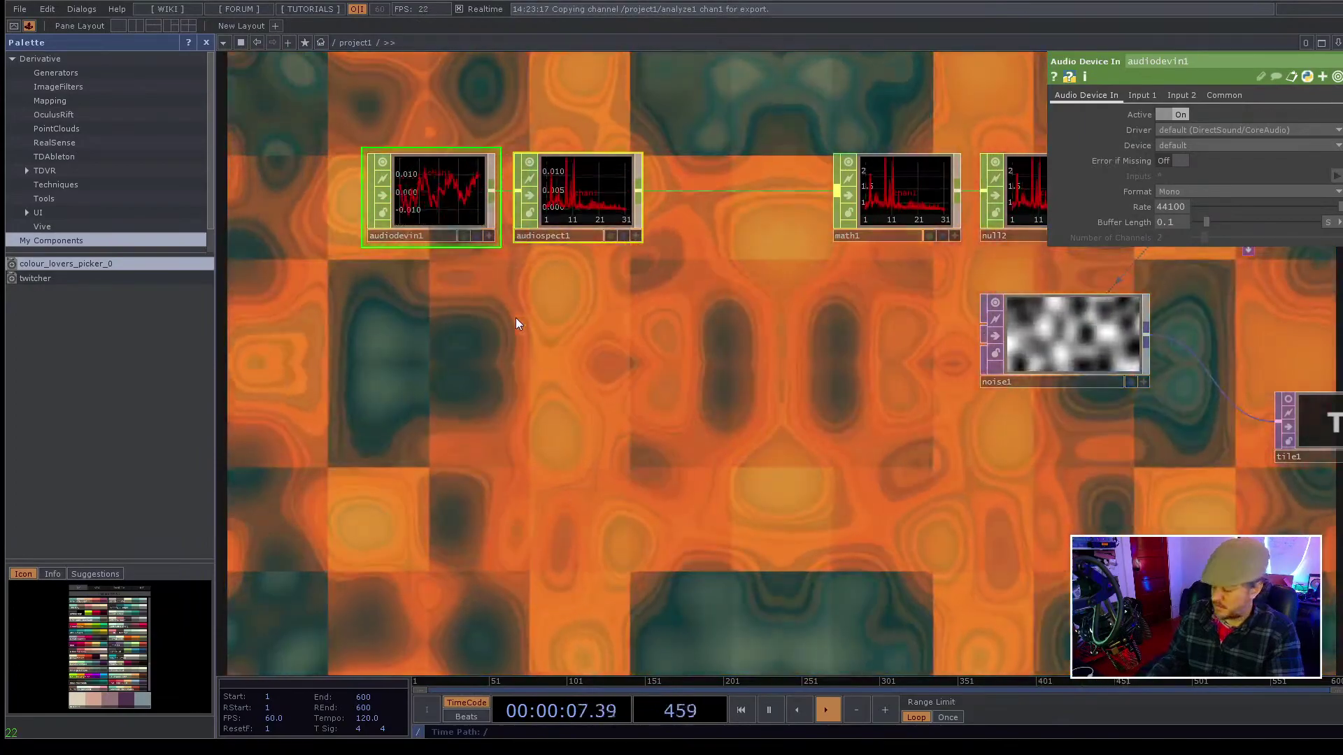
pyautogui.hotkey('ctrl', 's')
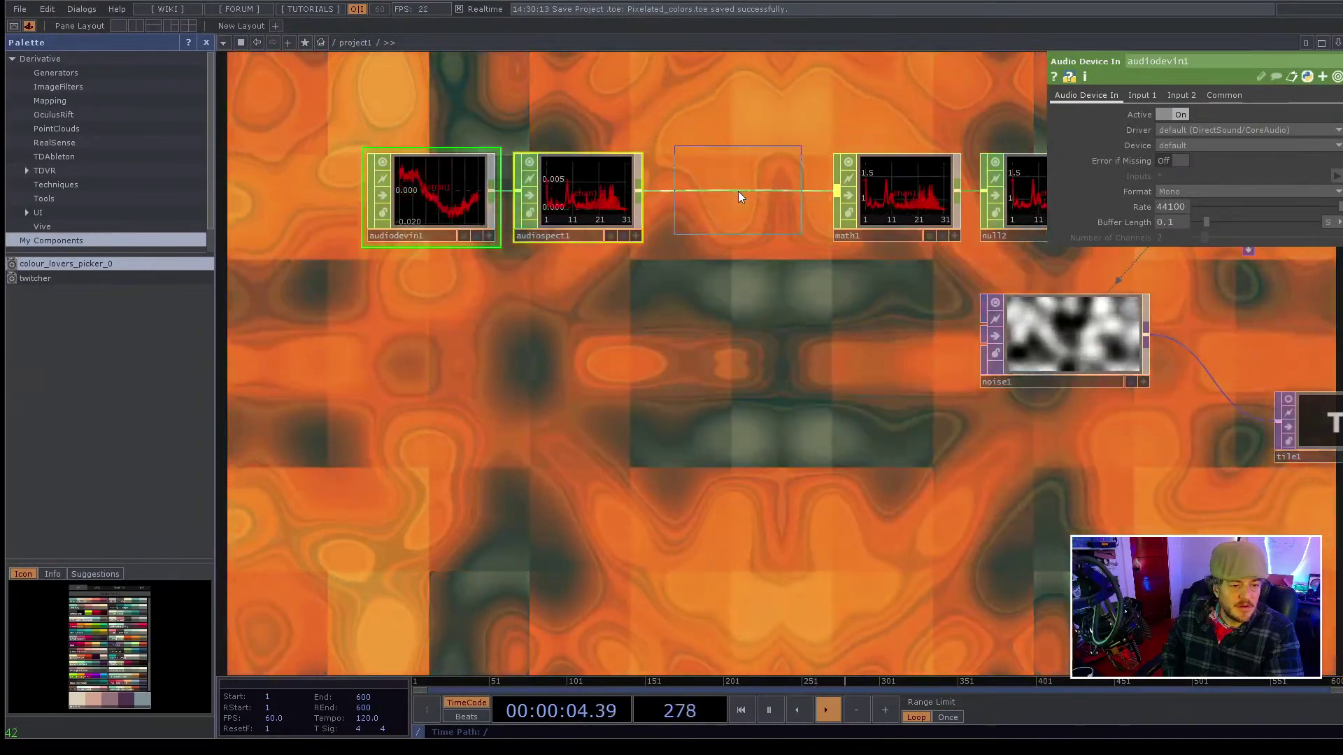
# - Try a second Audio Spectrum between audiospect1 and math1, and delete it
pyautogui.click(737, 191)
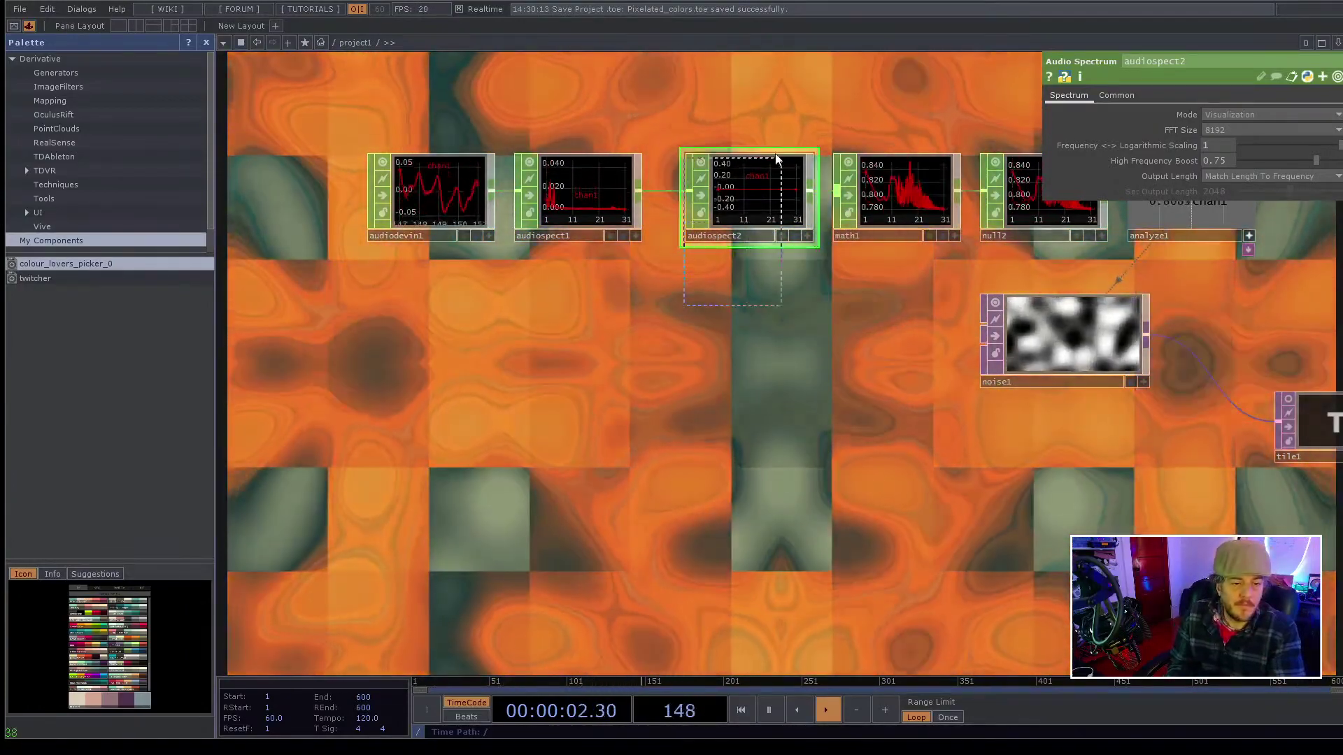
pyautogui.press('Delete')
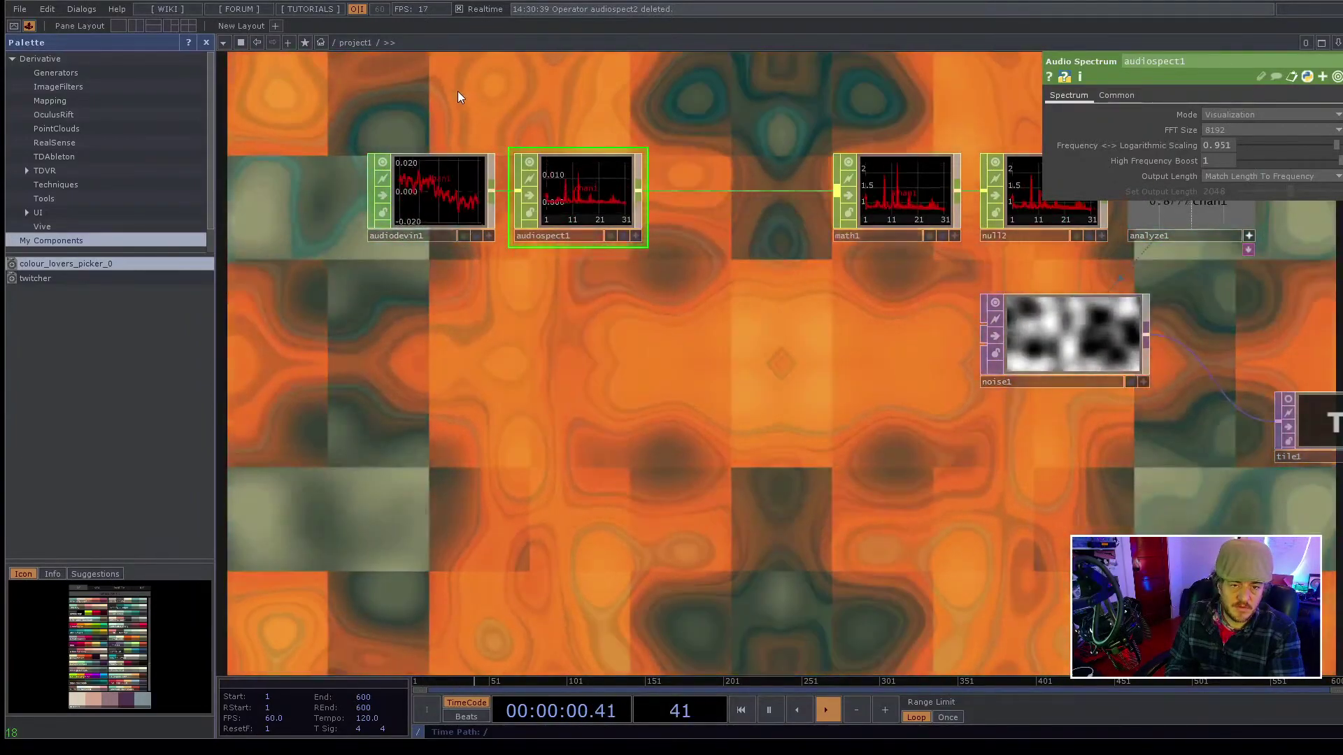
# - Insert an Audio Band EQ on the wire between audiospect1 and math1
pyautogui.click(457, 91)
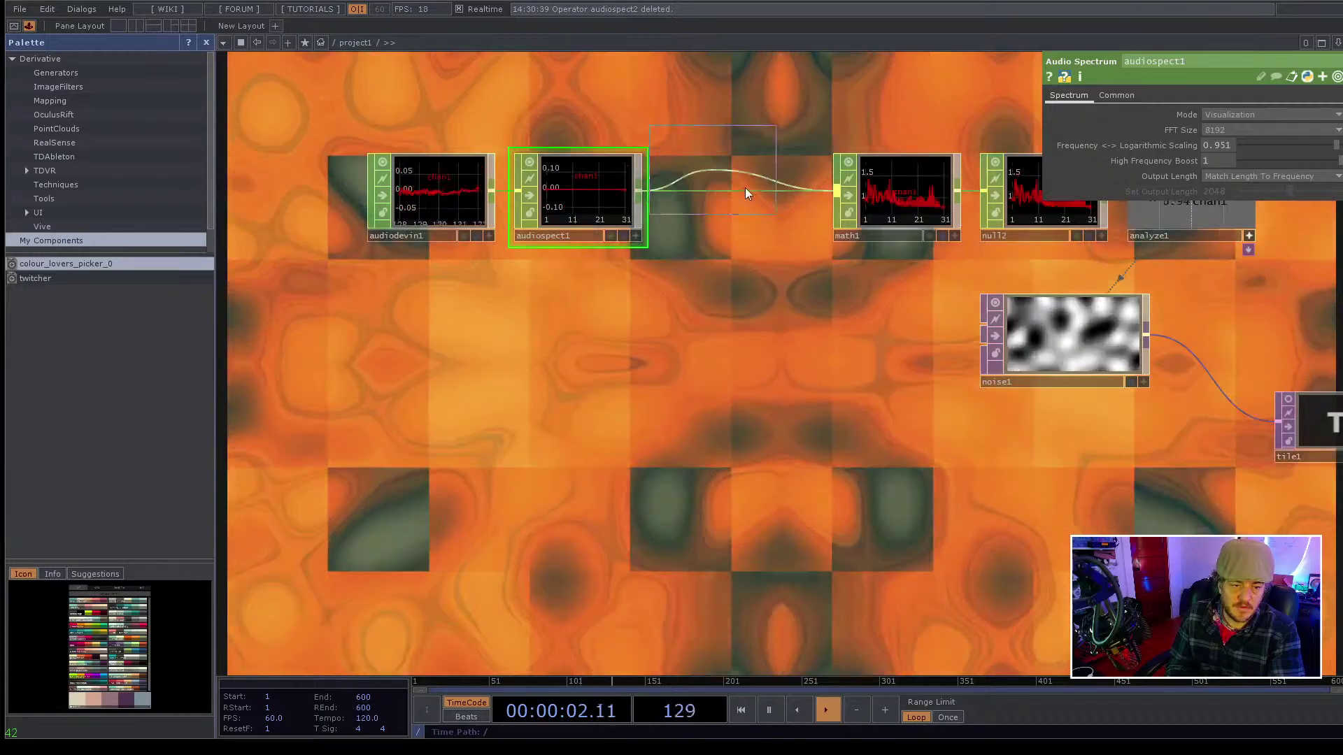
pyautogui.click(745, 193)
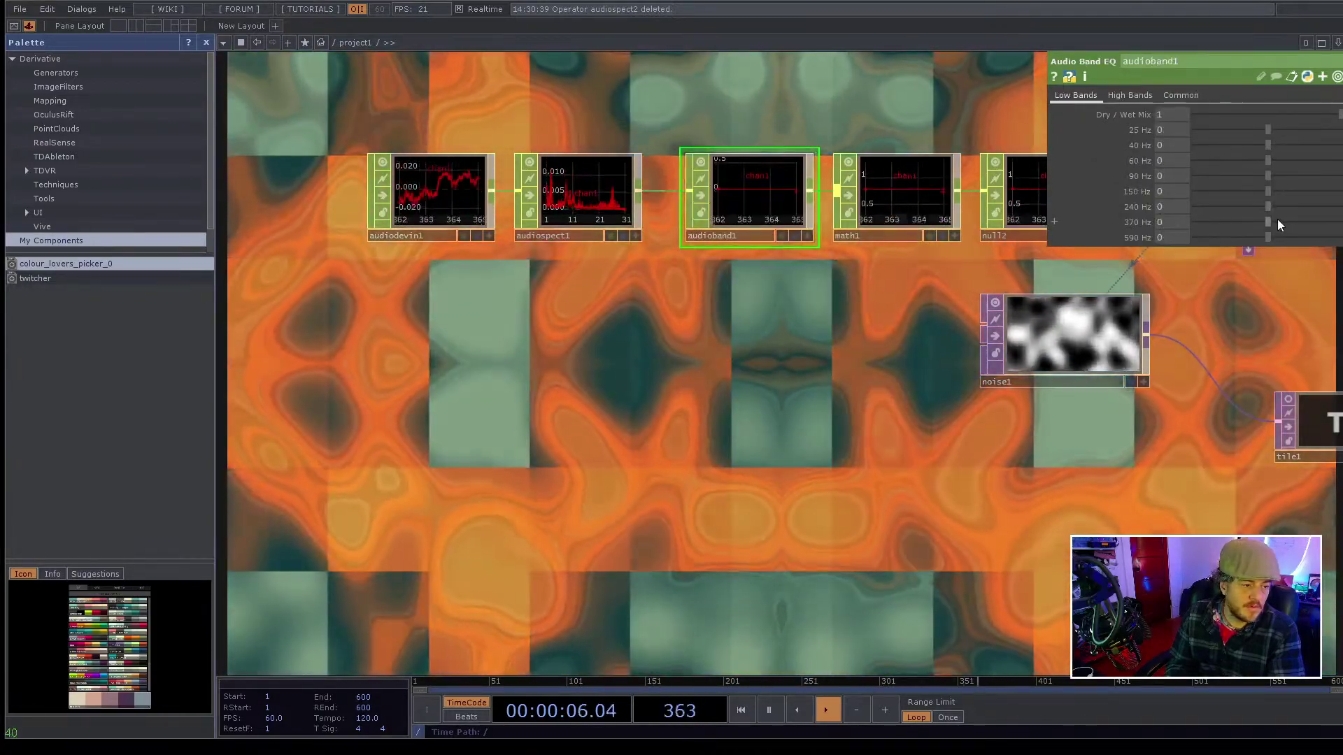
# - Set the Audio Band EQ's low bands from 25 to 590 Hz to about 10.1, 9.6, 7.3, 5.7, 11.4, 15.1, 14.2 and 17.8
pyautogui.moveTo(1277, 220); pyautogui.dragTo(1326, 244)
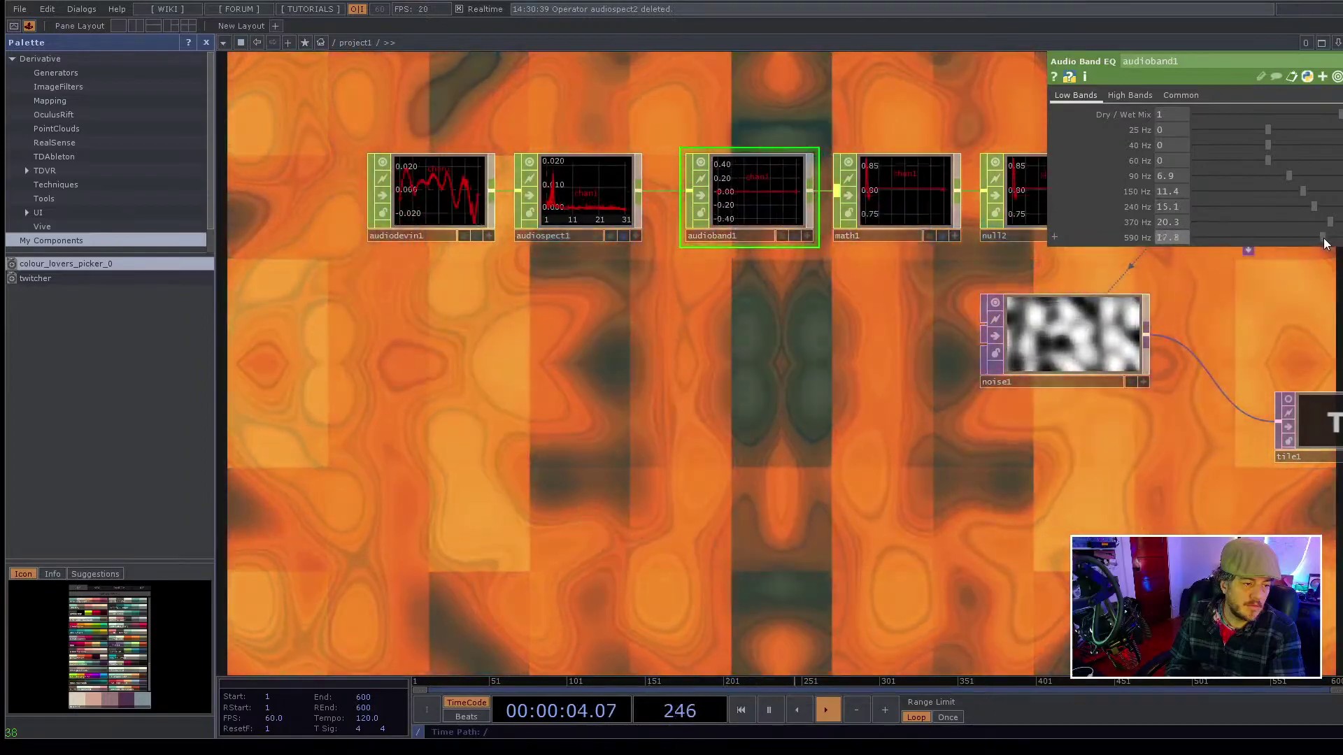
pyautogui.click(1287, 173)
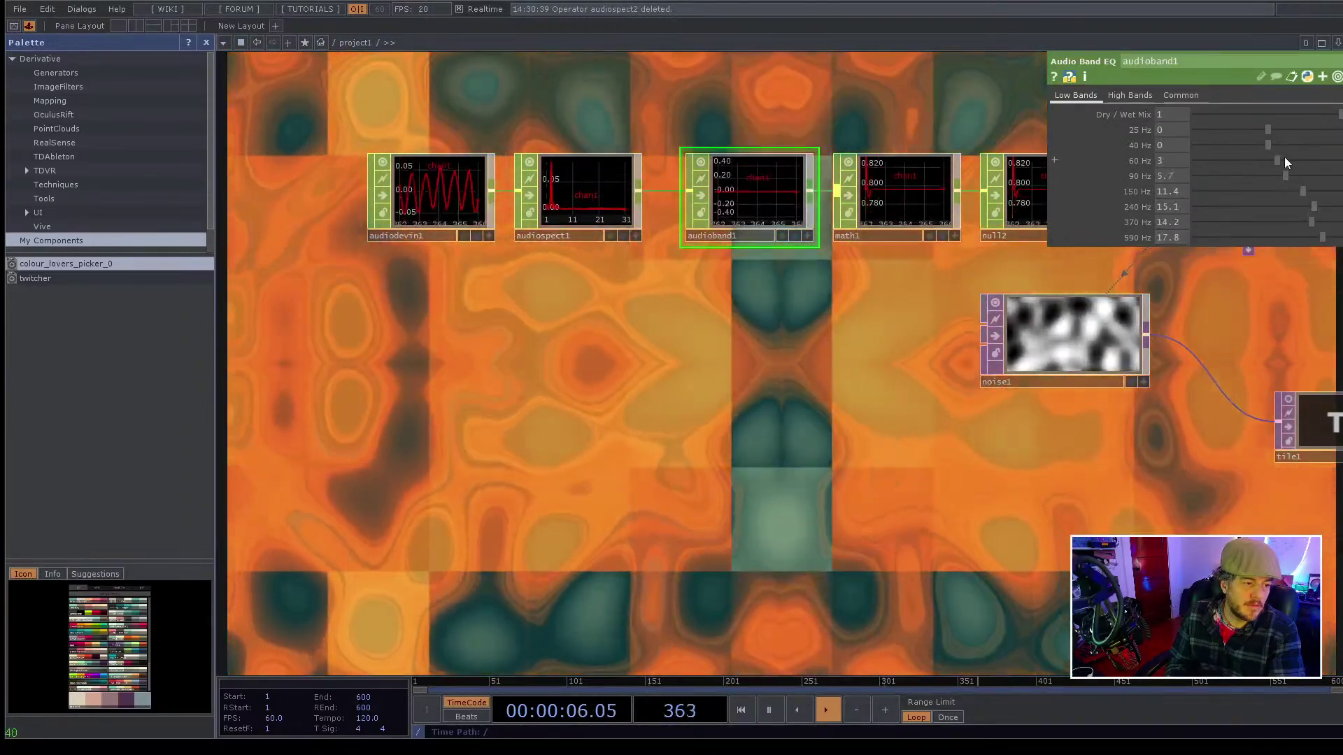
pyautogui.click(1289, 158)
pyautogui.click(1298, 142)
pyautogui.click(1297, 130)
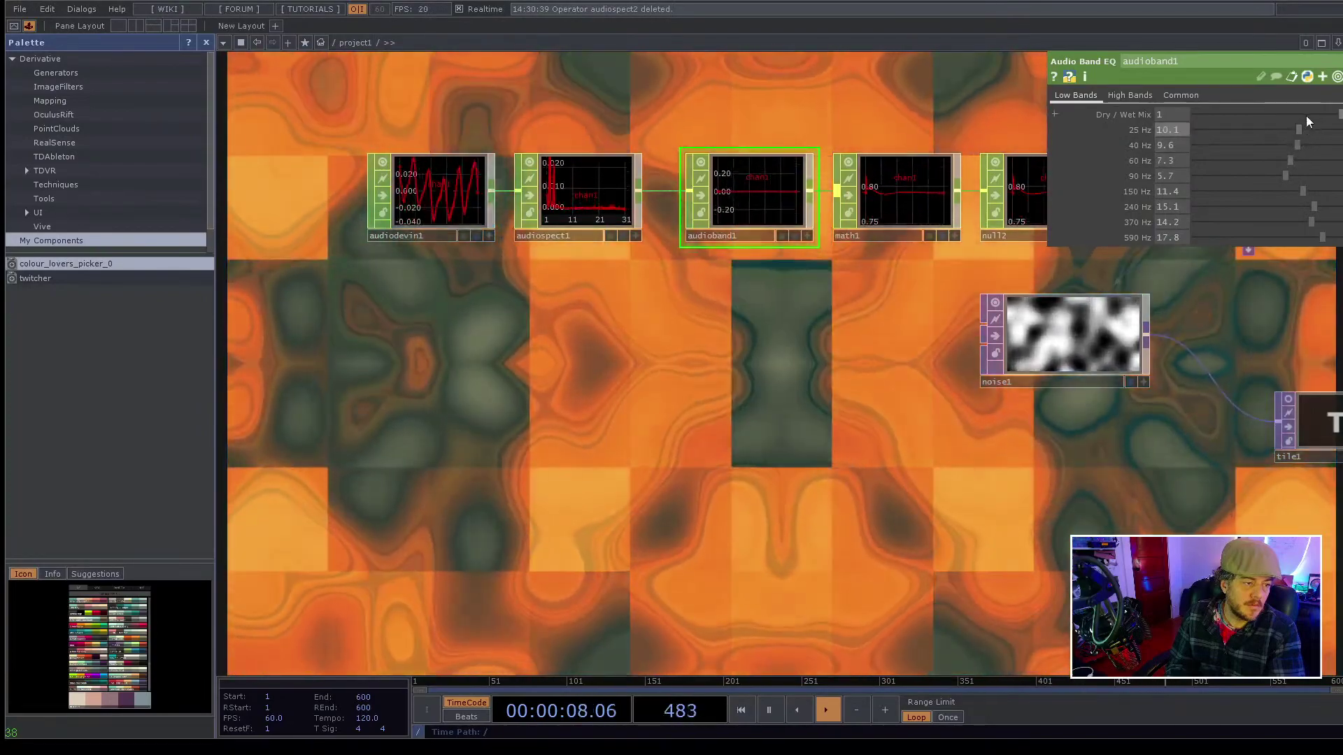
# - Set the Audio Band EQ's Dry/Wet Mix to about 0.081
pyautogui.click(1262, 114)
pyautogui.click(1237, 120)
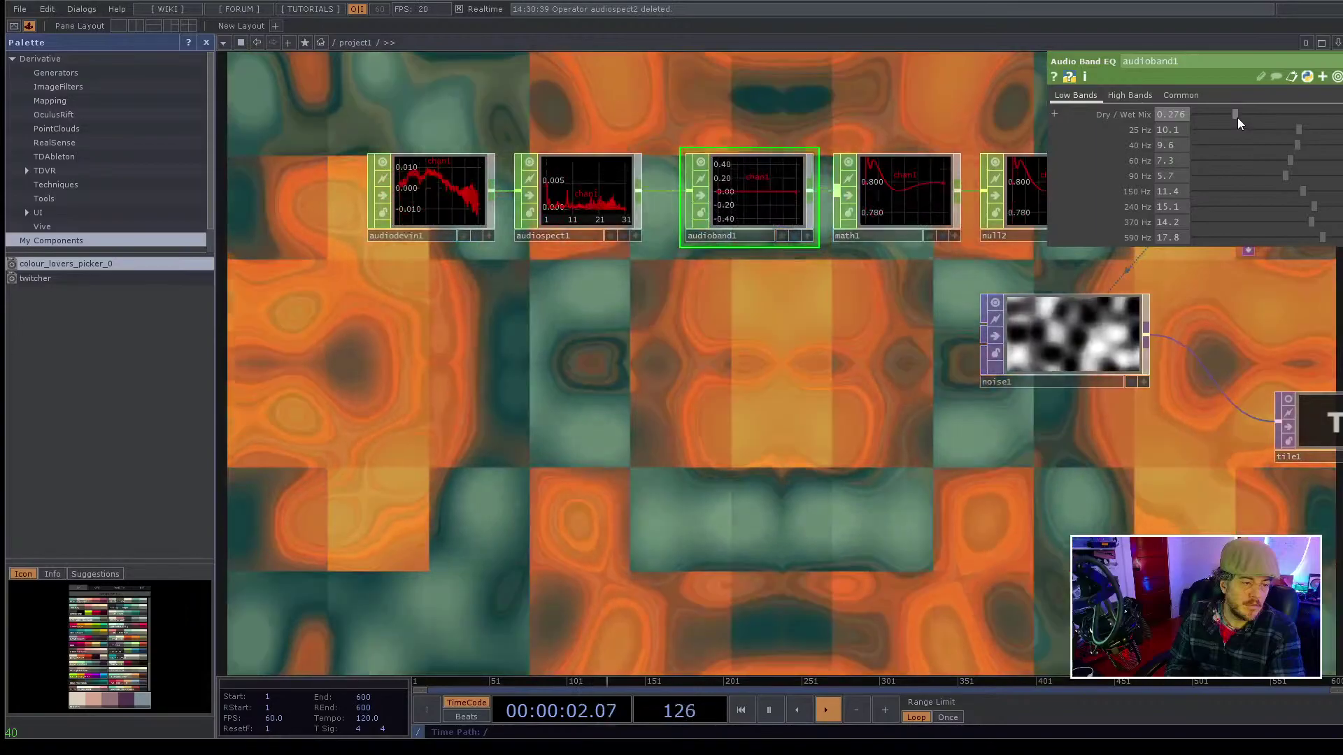
pyautogui.moveTo(1236, 116); pyautogui.dragTo(1207, 113)
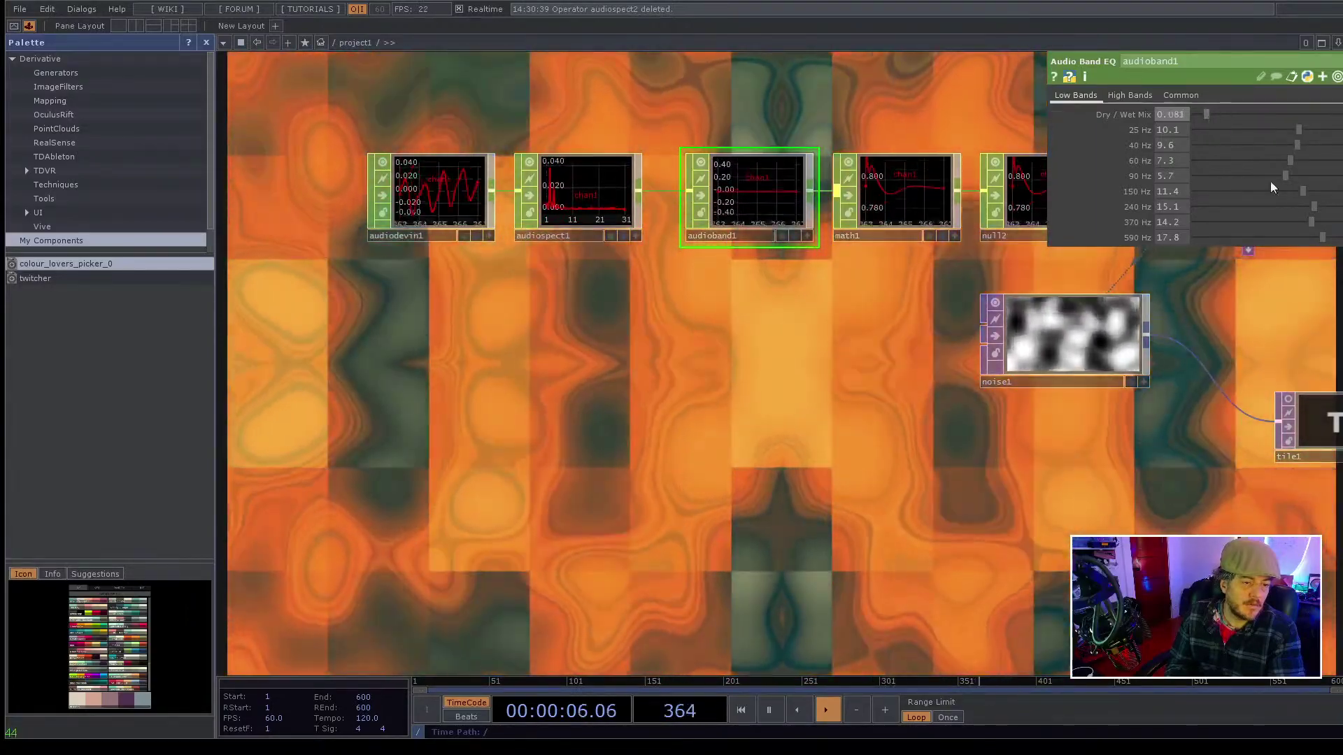
# - Set the Audio Band EQ's bands from 25 to 590 Hz to about -20.6, -21.9, -22.9, -24, -20.1, -21, -22.4 and -13.9
pyautogui.moveTo(1319, 237); pyautogui.dragTo(1200, 223)
pyautogui.click(1202, 207)
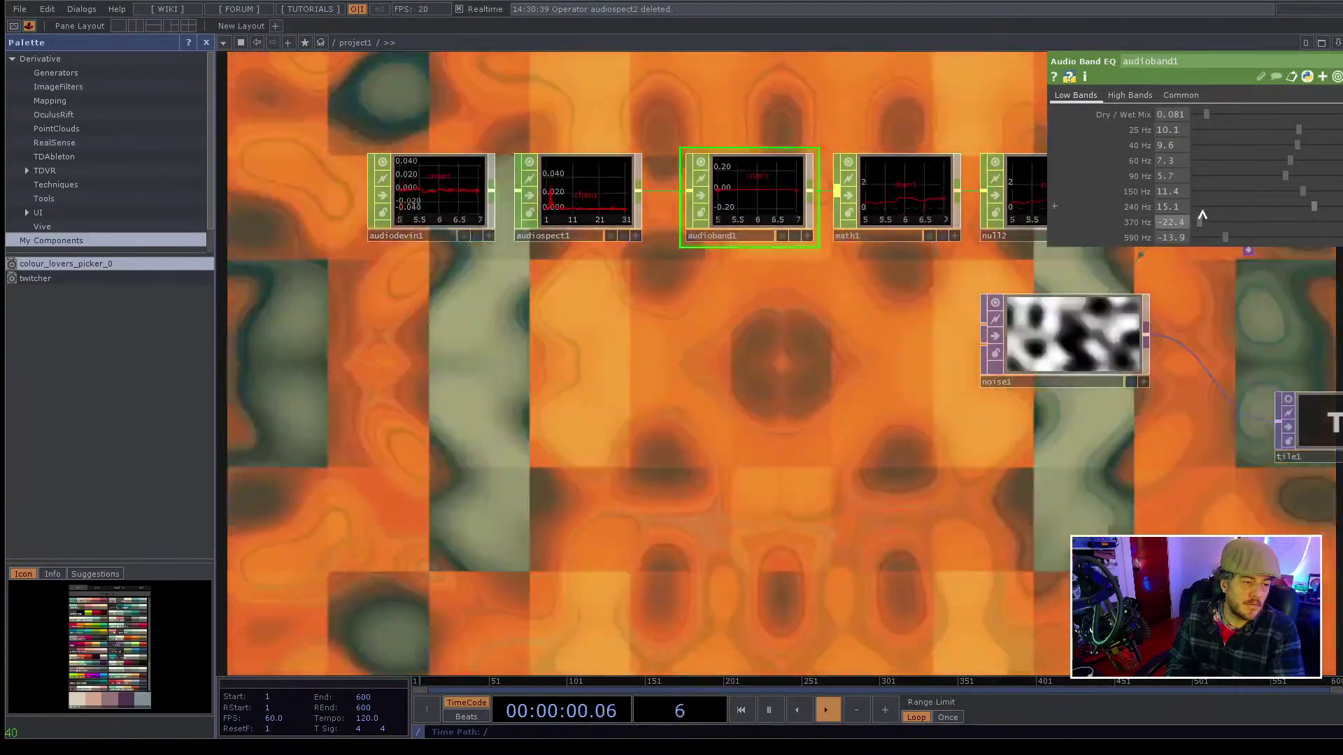
pyautogui.click(1205, 191)
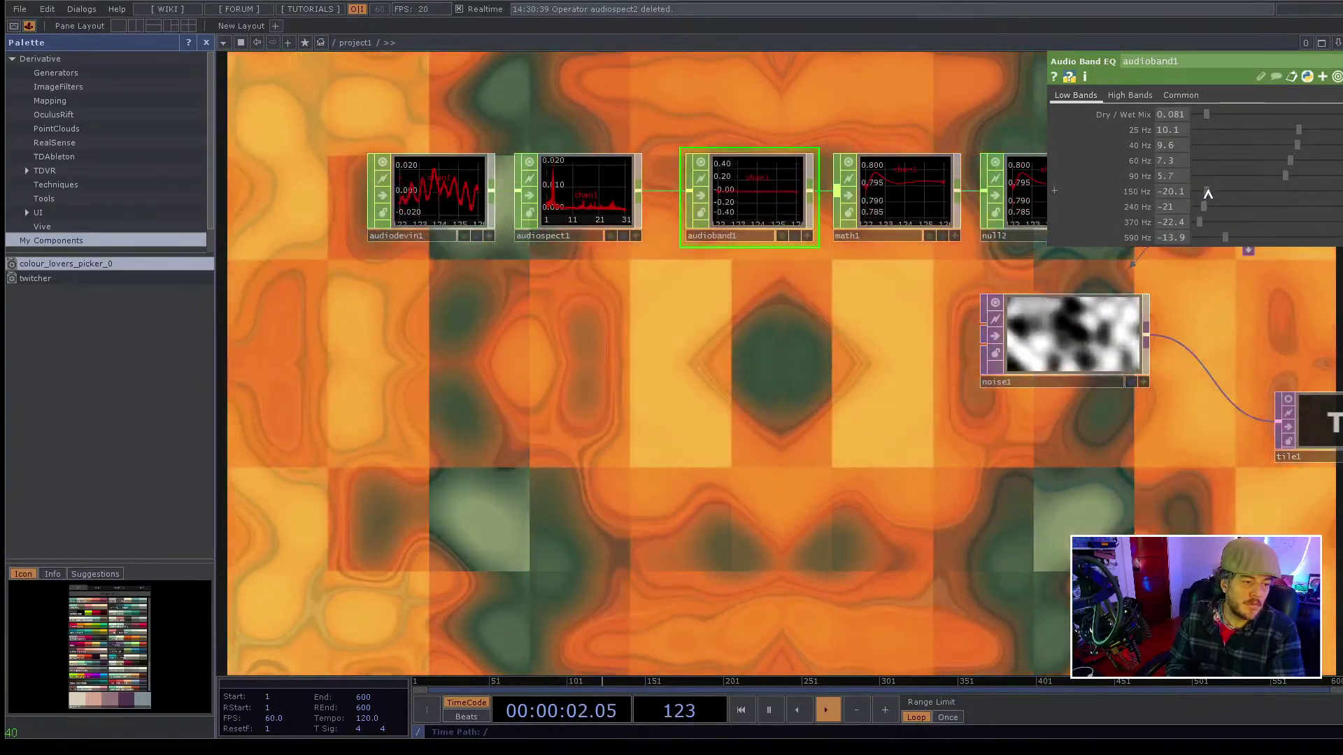
pyautogui.click(1194, 176)
pyautogui.click(1198, 161)
pyautogui.click(1201, 145)
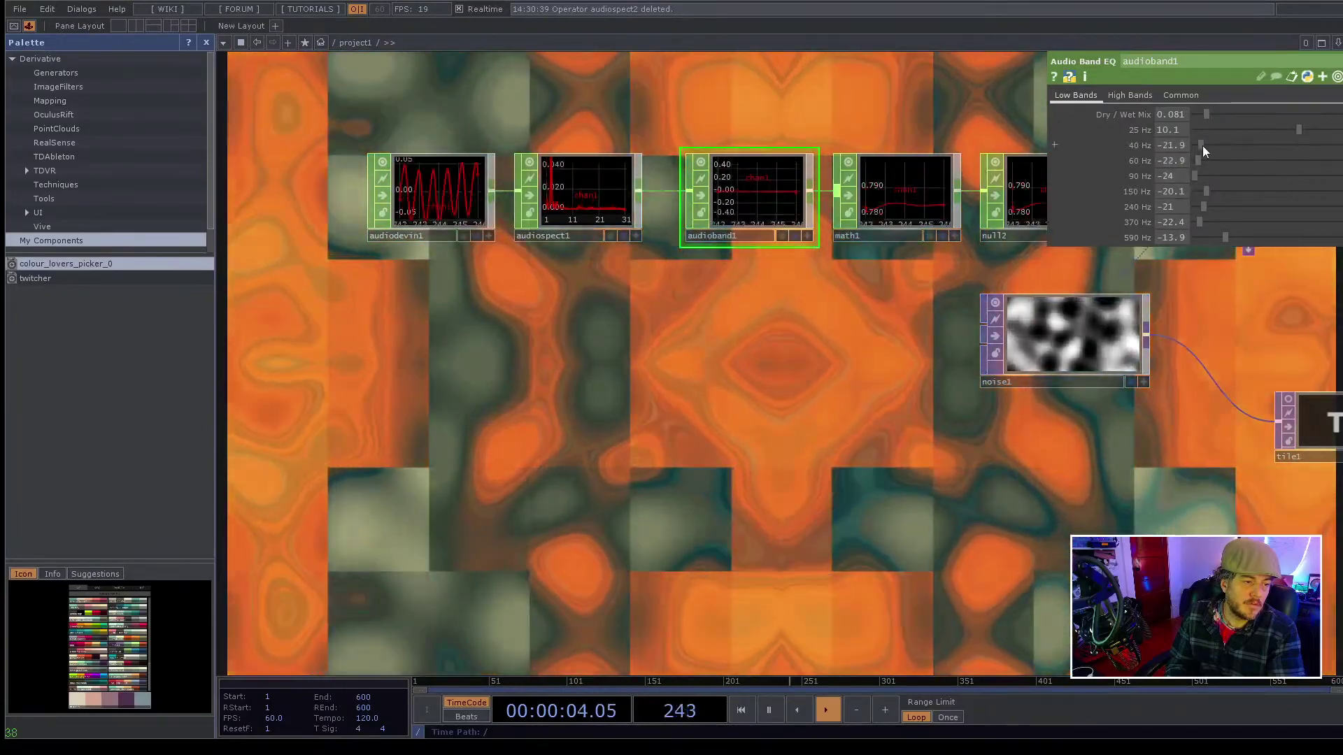
pyautogui.click(1206, 130)
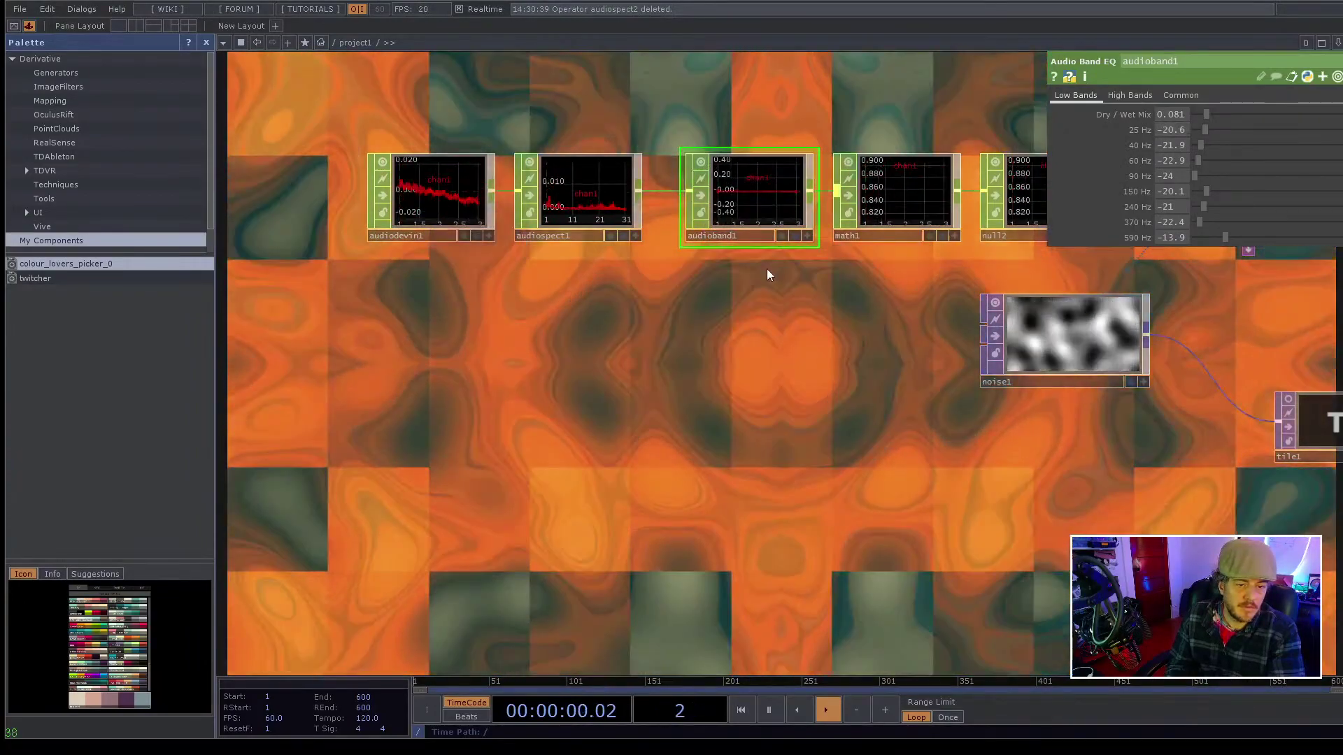
# - Delete audioband1, try an Audio Render in its place between audiospect1 and math1, and delete that too
pyautogui.press('Delete')
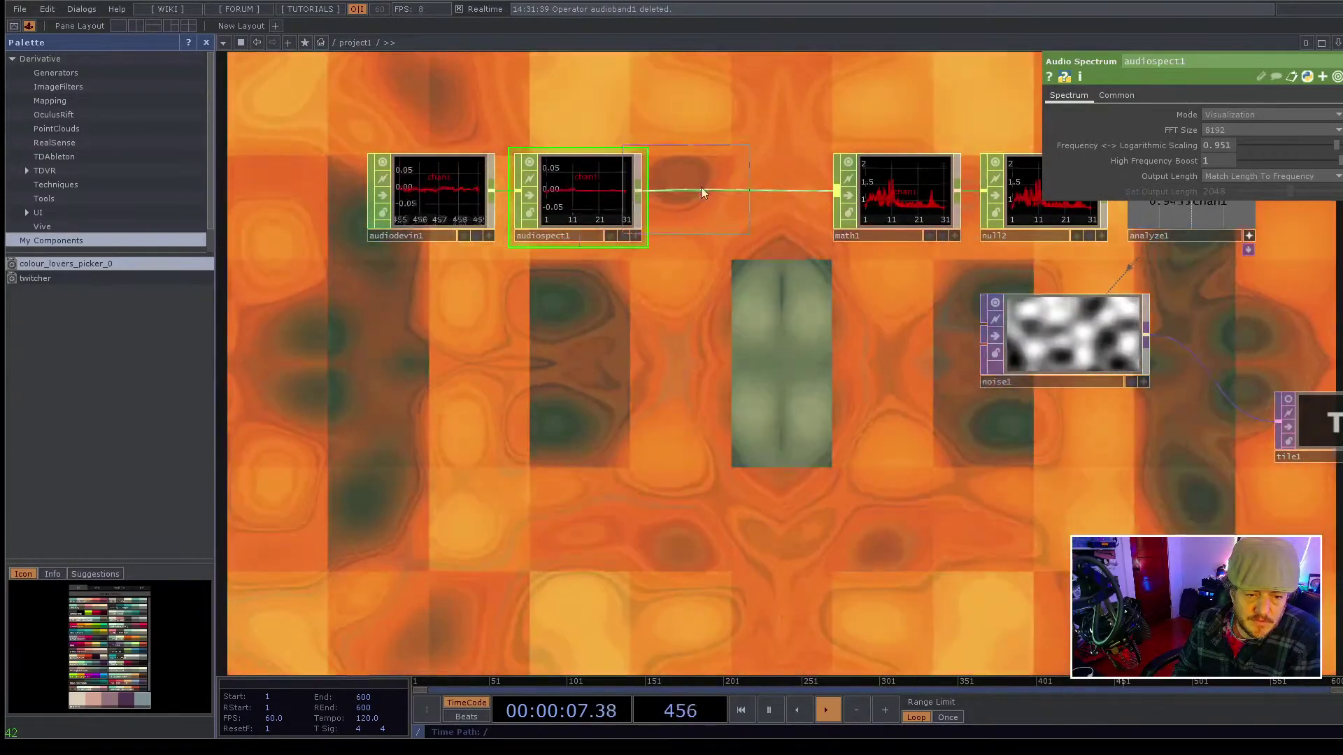
pyautogui.click(741, 190)
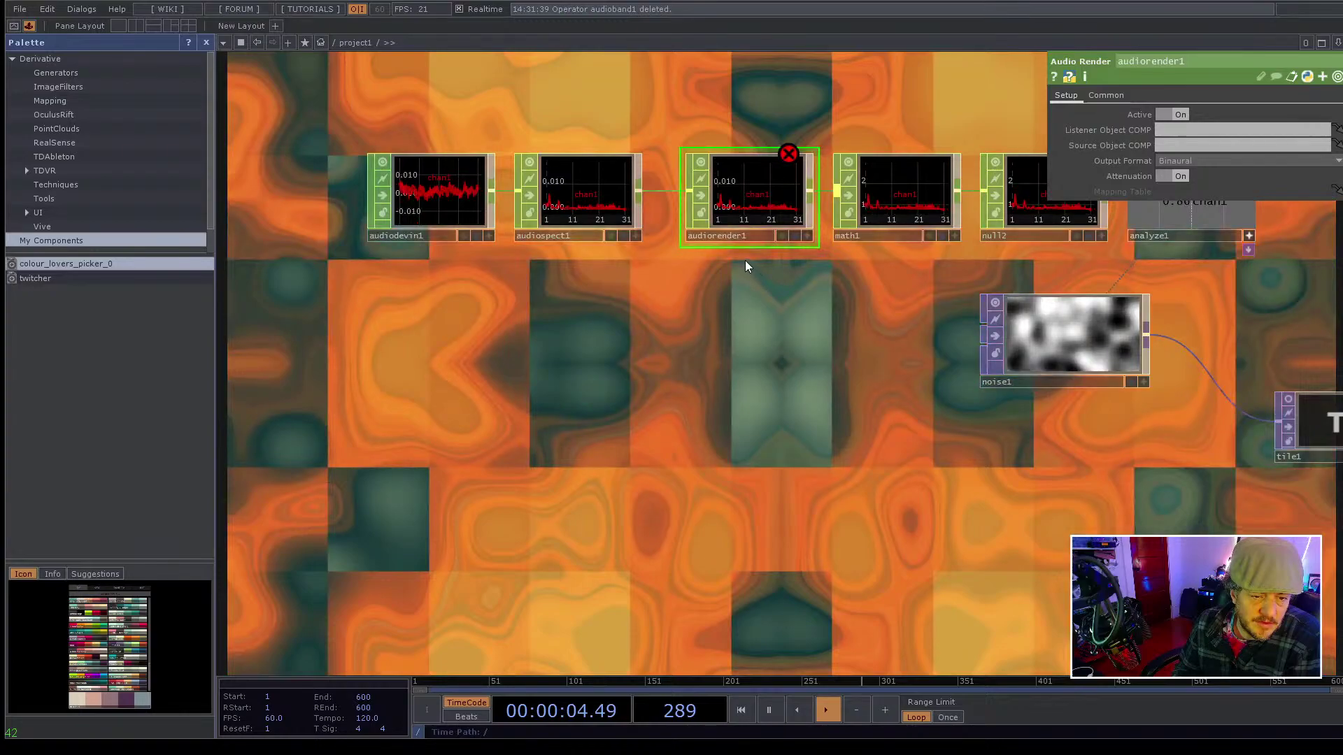
pyautogui.press('Delete')
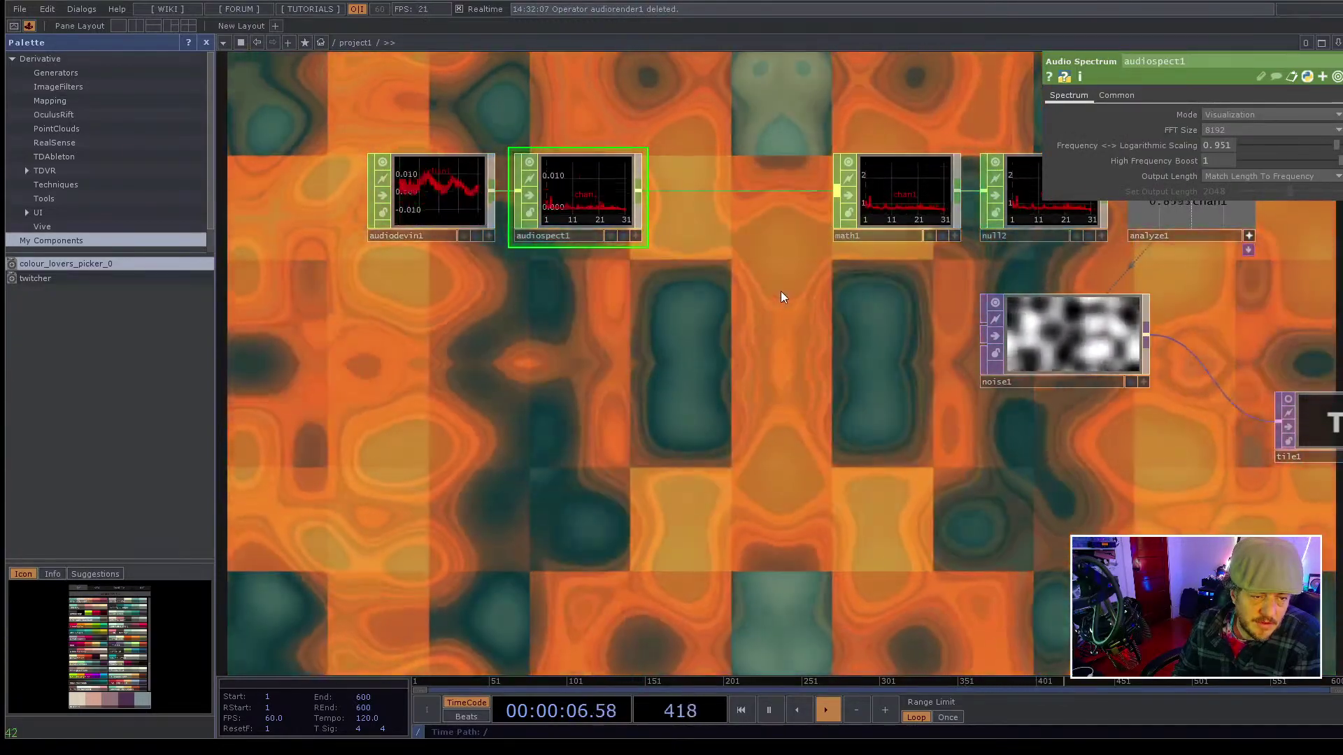
# - Add a second Math operator fed by audiospect1 and wire audiospect1 directly back into math1
pyautogui.moveTo(780, 291); pyautogui.dragTo(518, 327)
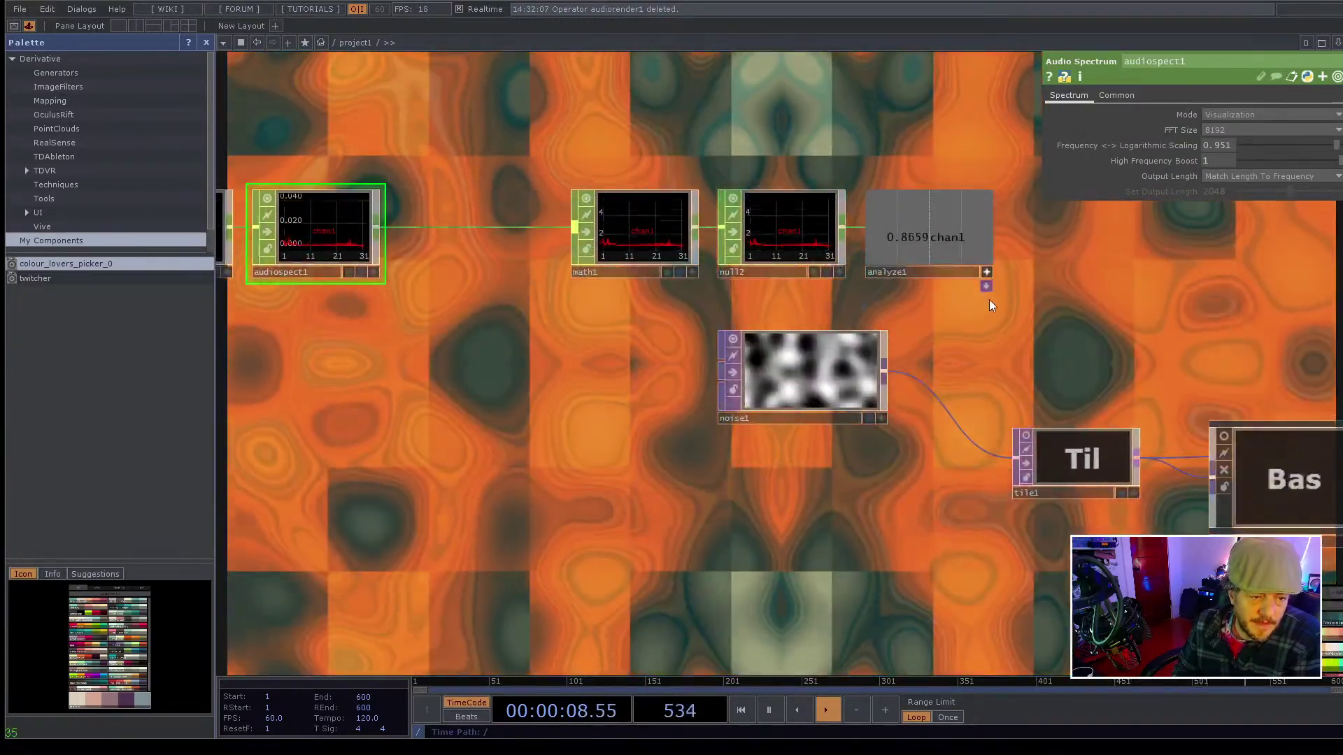
pyautogui.moveTo(987, 301); pyautogui.dragTo(895, 292)
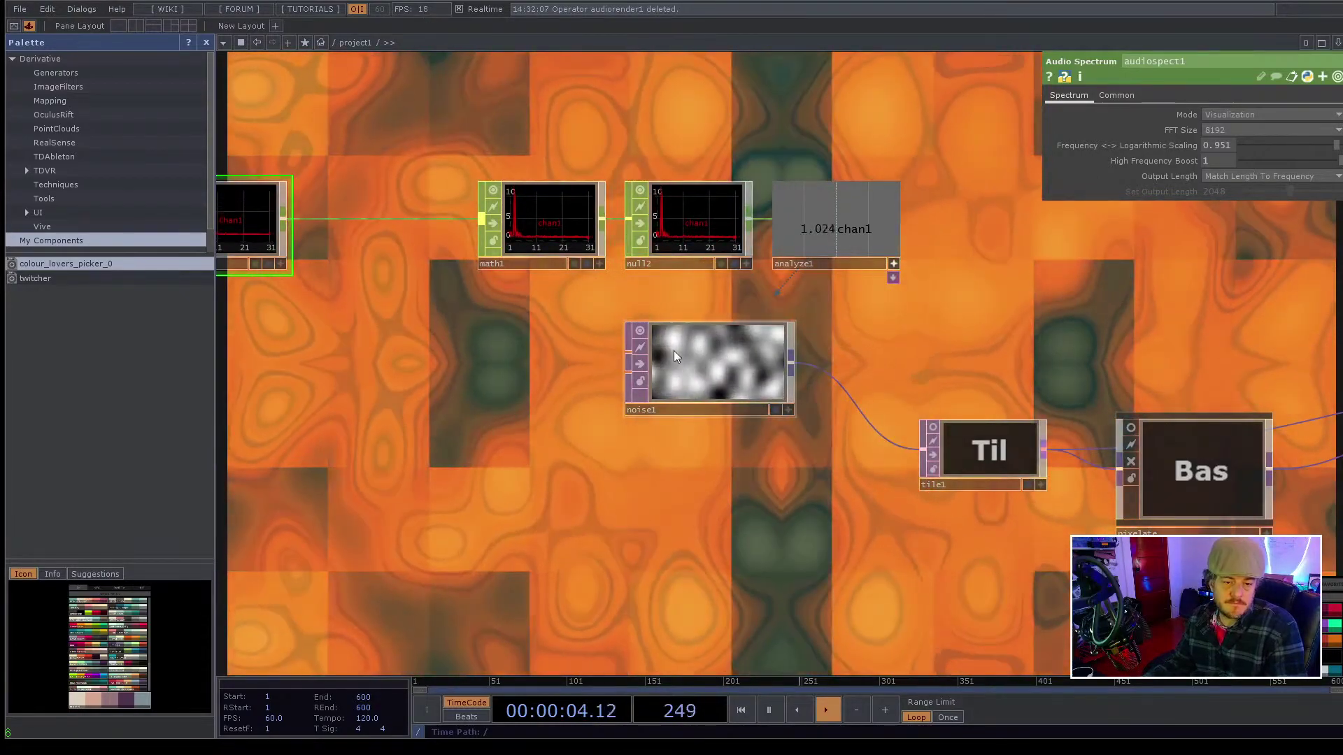
pyautogui.moveTo(457, 355); pyautogui.dragTo(782, 342)
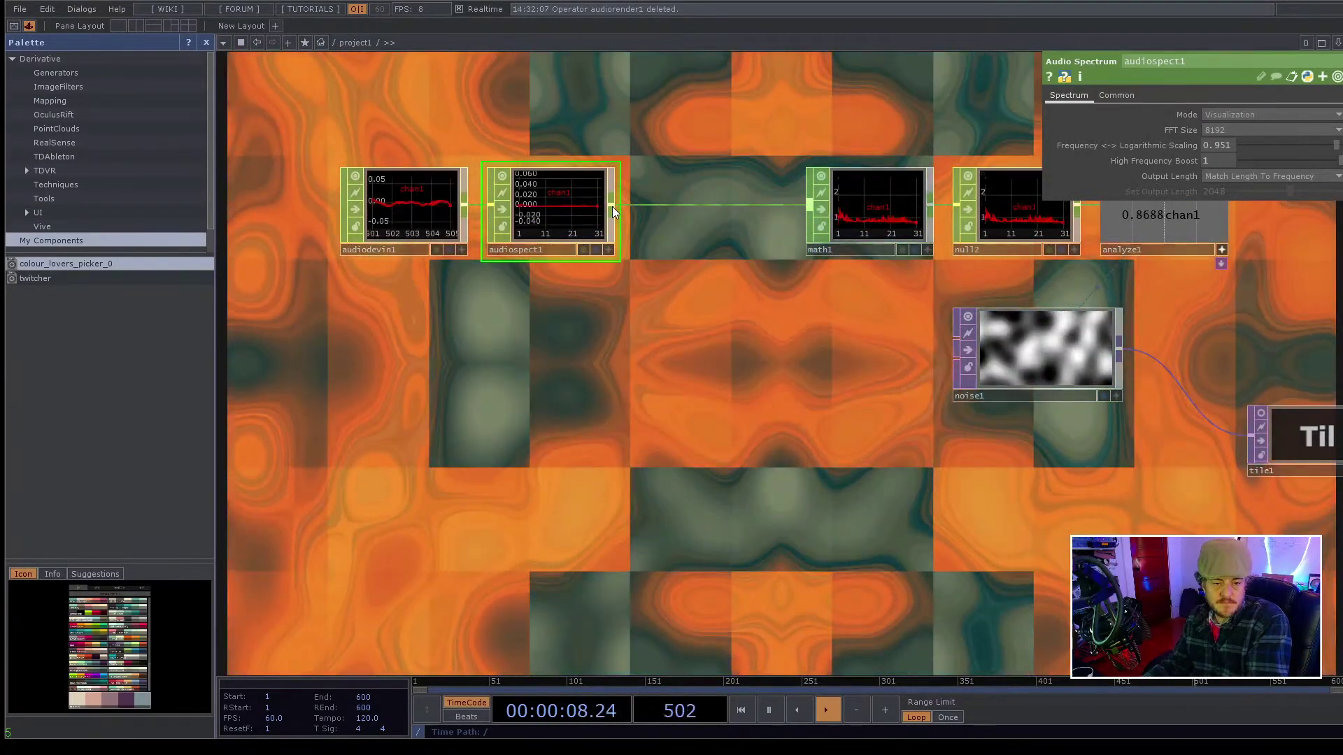
pyautogui.click(612, 207)
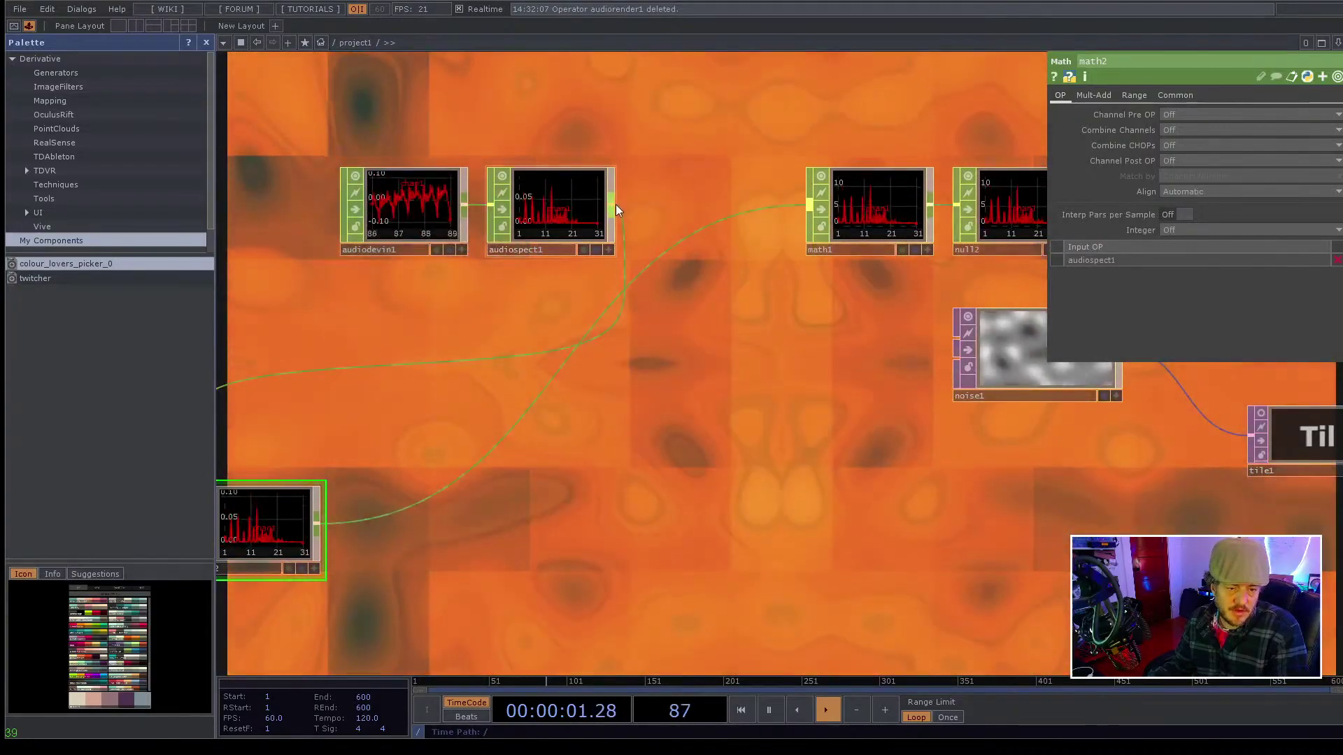
pyautogui.moveTo(616, 210); pyautogui.dragTo(804, 202)
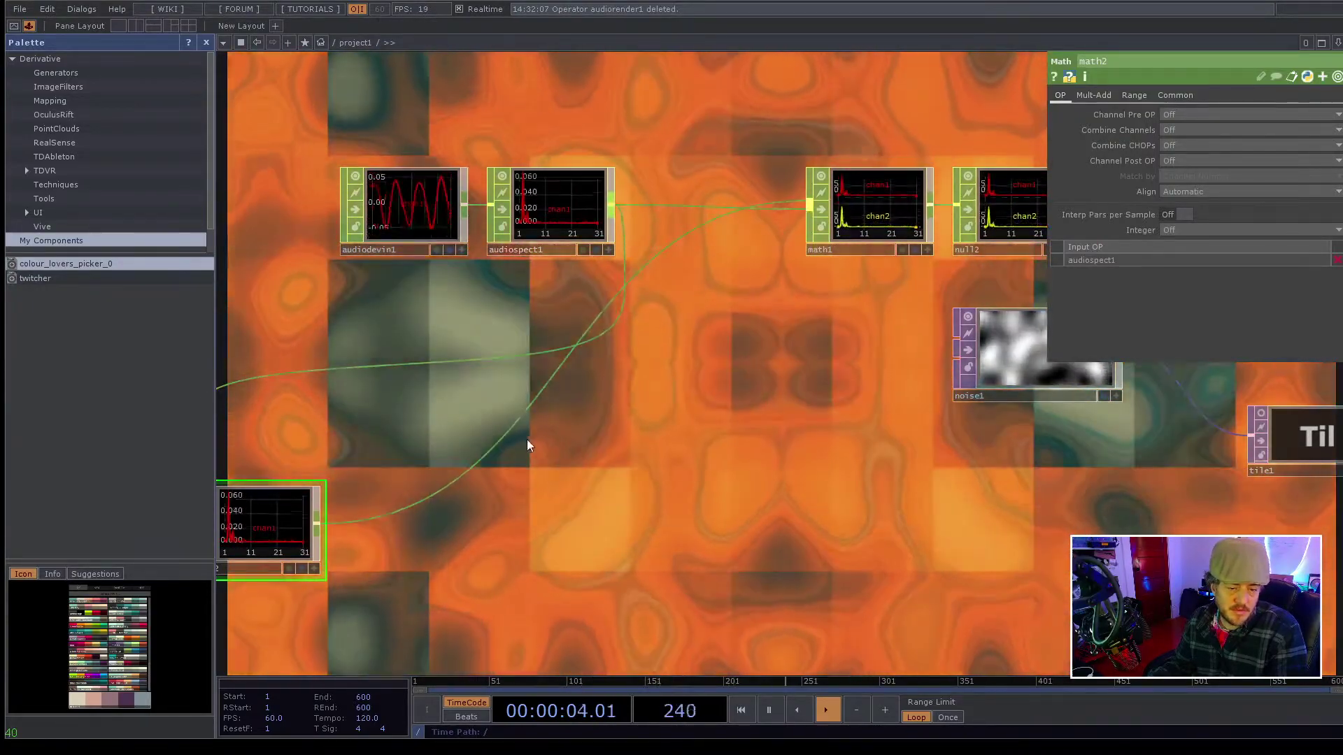
# - Disconnect math2 from math1 and place math2 directly above math1
pyautogui.rightClick(504, 431)
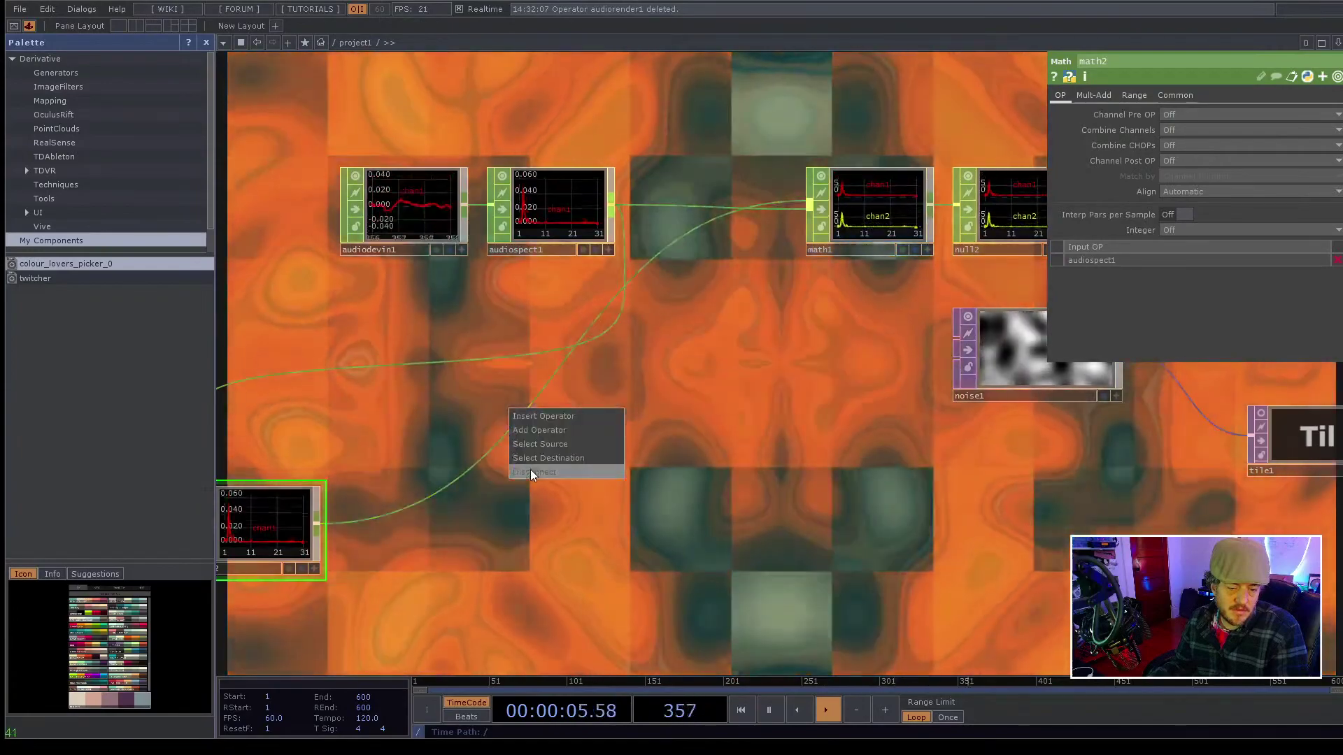
pyautogui.click(531, 471)
pyautogui.moveTo(263, 516); pyautogui.dragTo(871, 83)
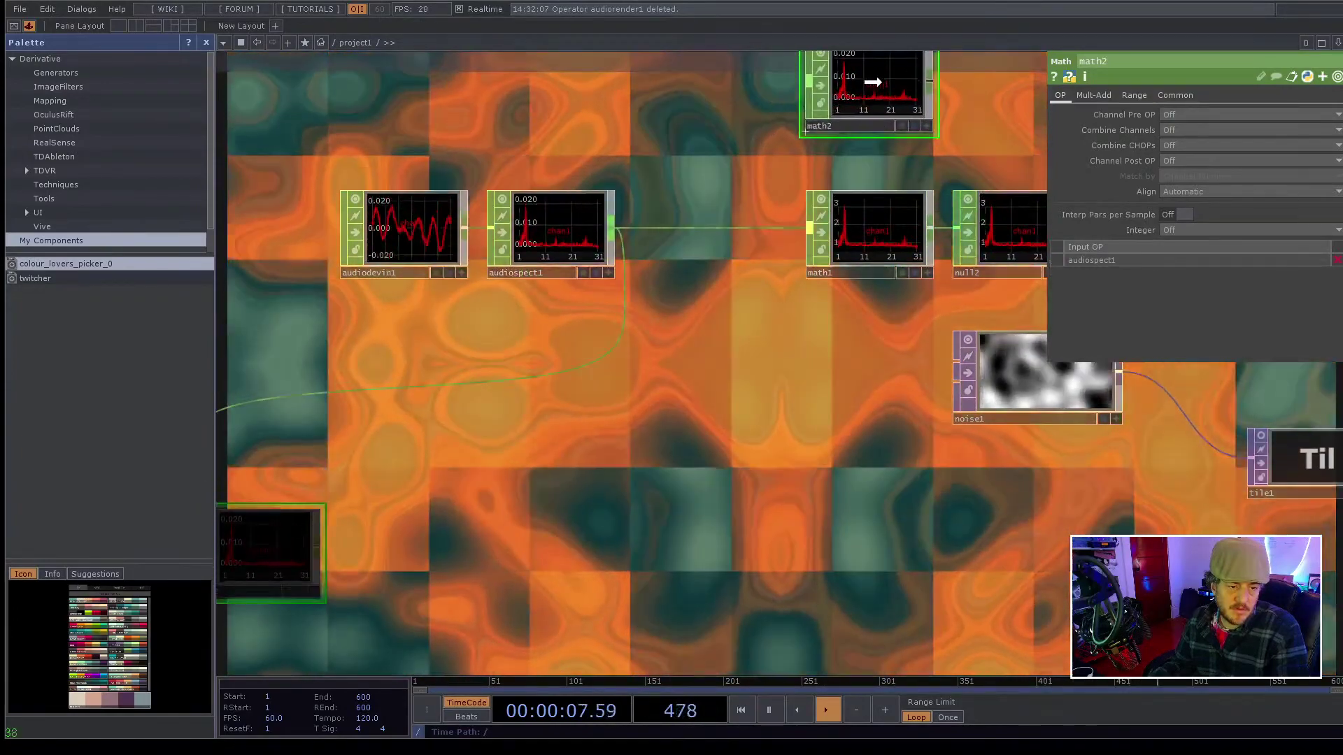
pyautogui.moveTo(954, 120); pyautogui.dragTo(791, 129)
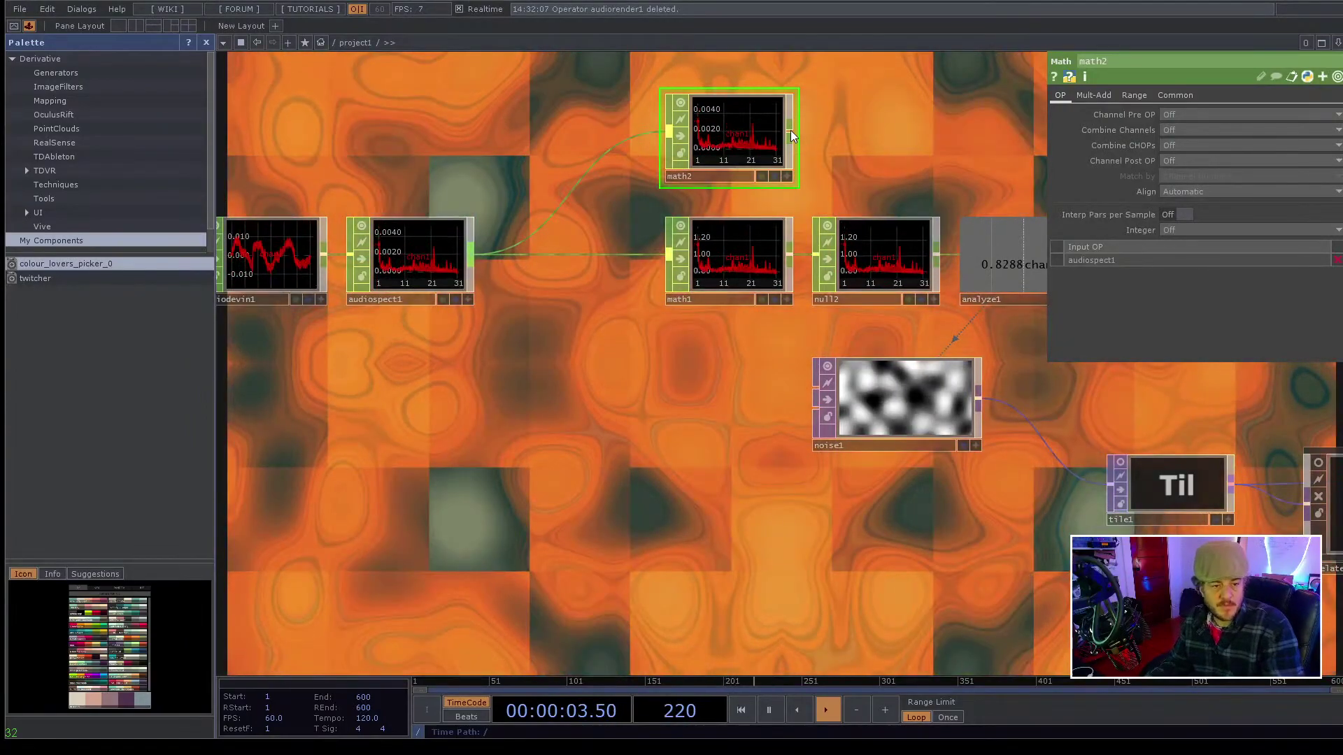
# - Add a Null after math2 and place it above null2
pyautogui.rightClick(791, 130)
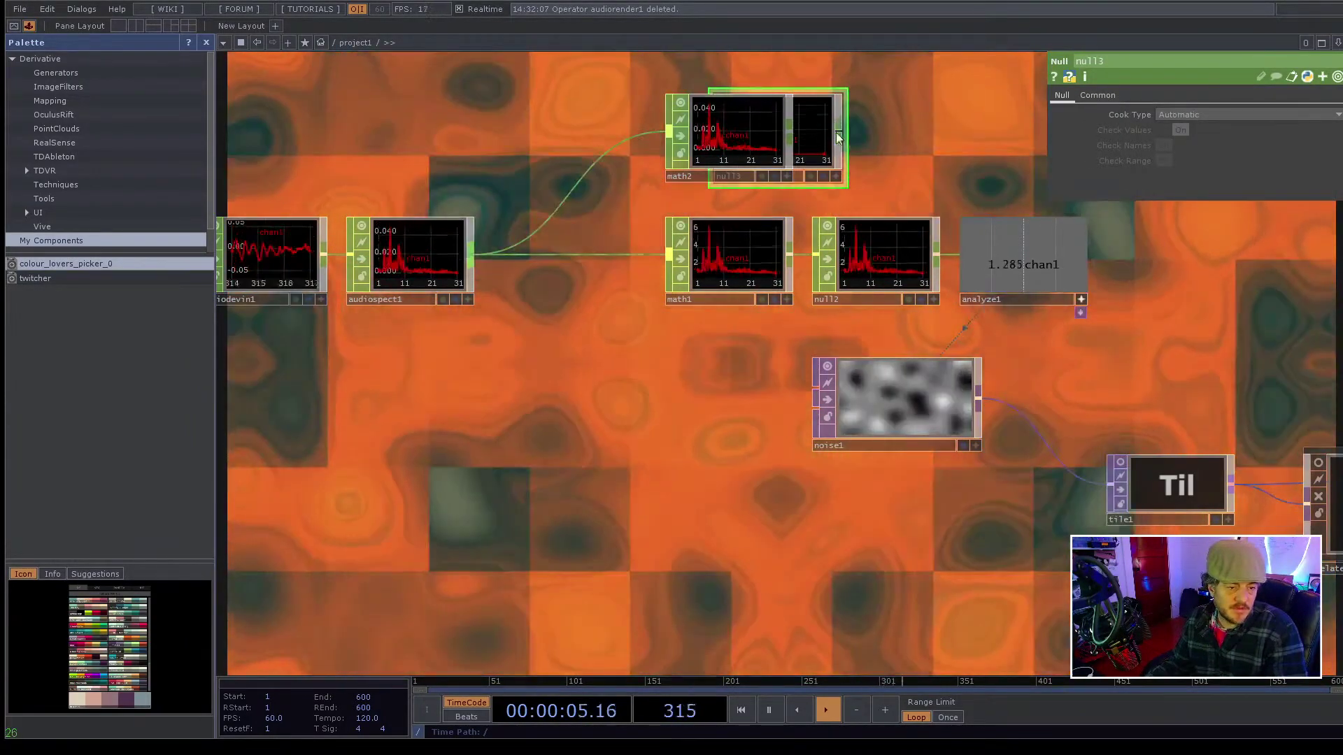
pyautogui.click(890, 133)
pyautogui.moveTo(975, 143); pyautogui.dragTo(861, 143)
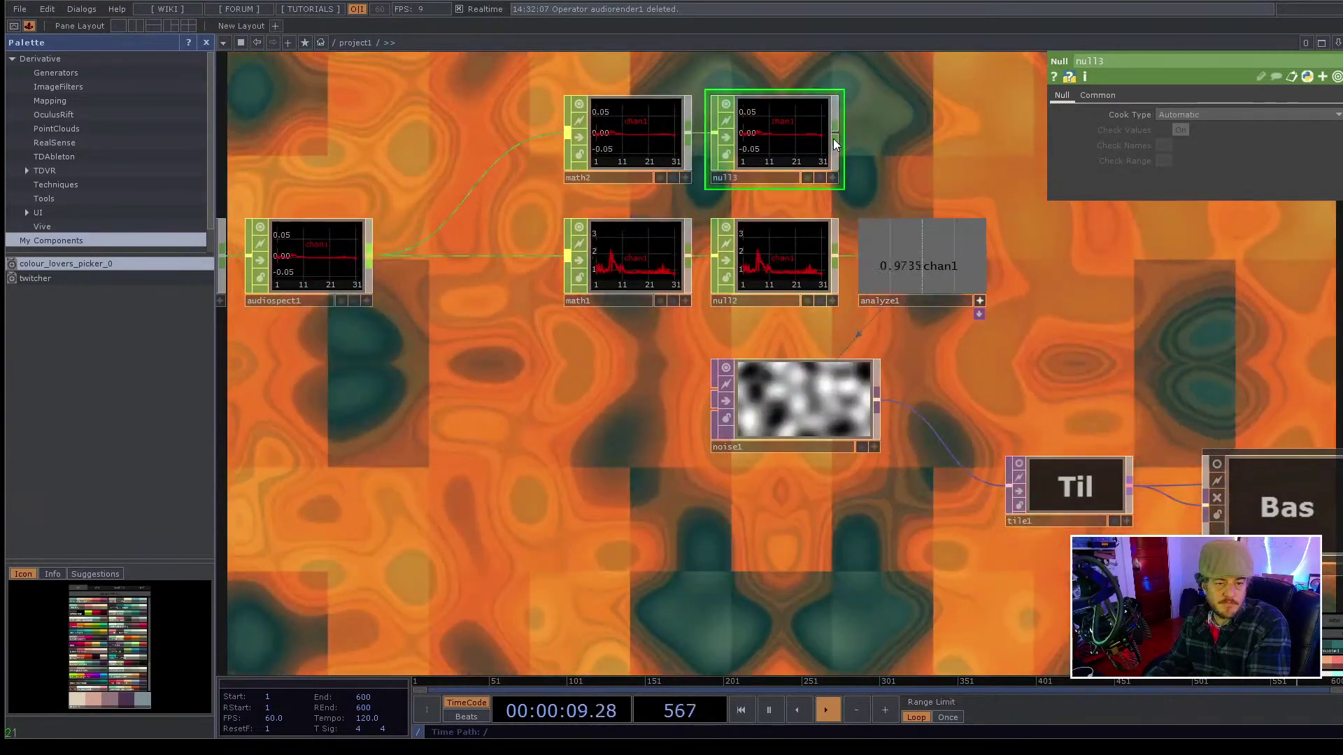
# - Add an Analyze operator after null3, place it above analyze1, and make its viewer active
pyautogui.click(833, 138)
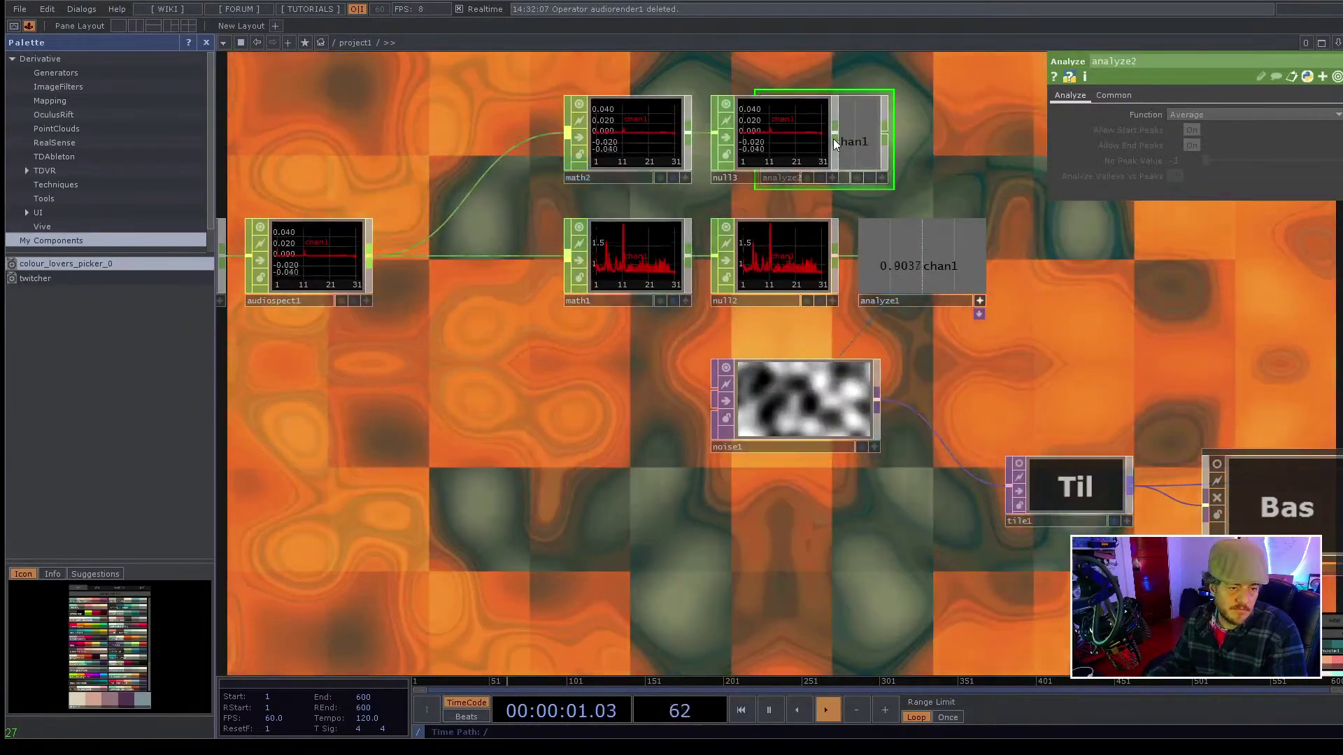
pyautogui.moveTo(857, 142); pyautogui.dragTo(944, 143)
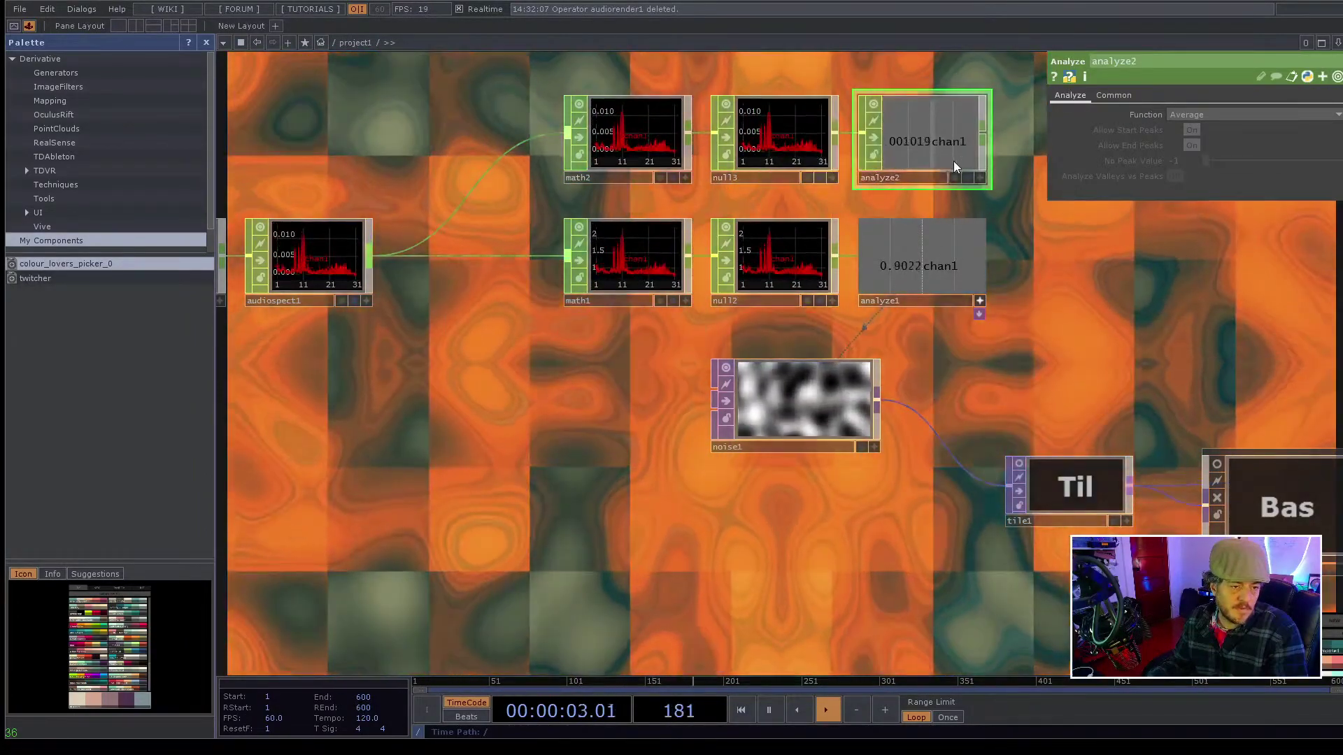
pyautogui.moveTo(1013, 237); pyautogui.dragTo(913, 267)
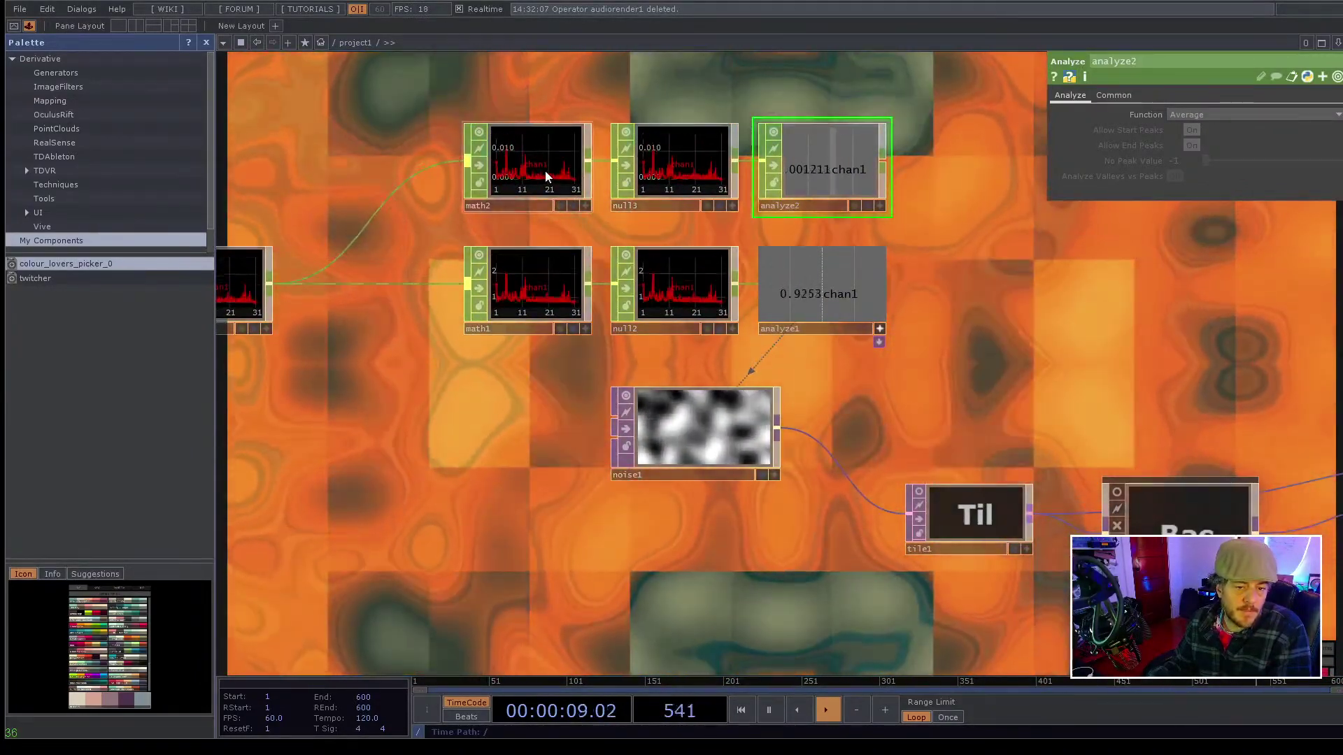
pyautogui.click(546, 175)
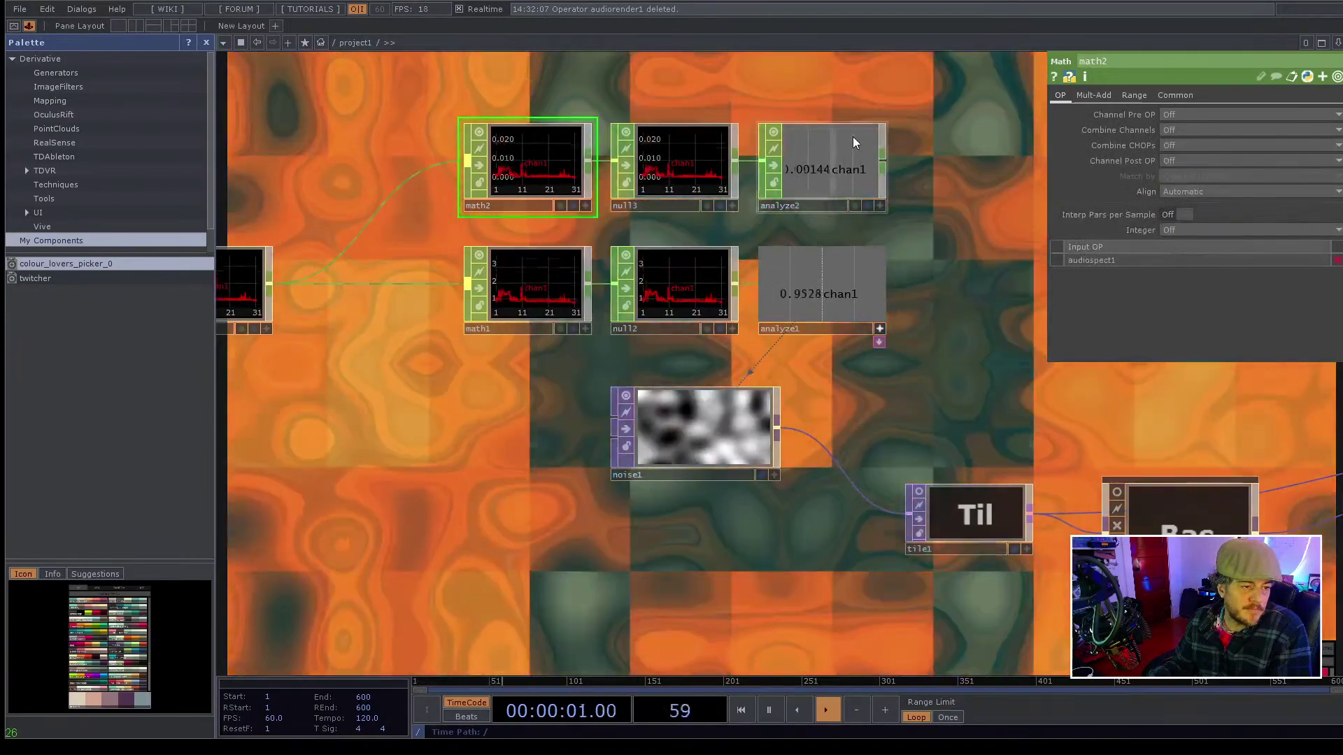
pyautogui.click(853, 204)
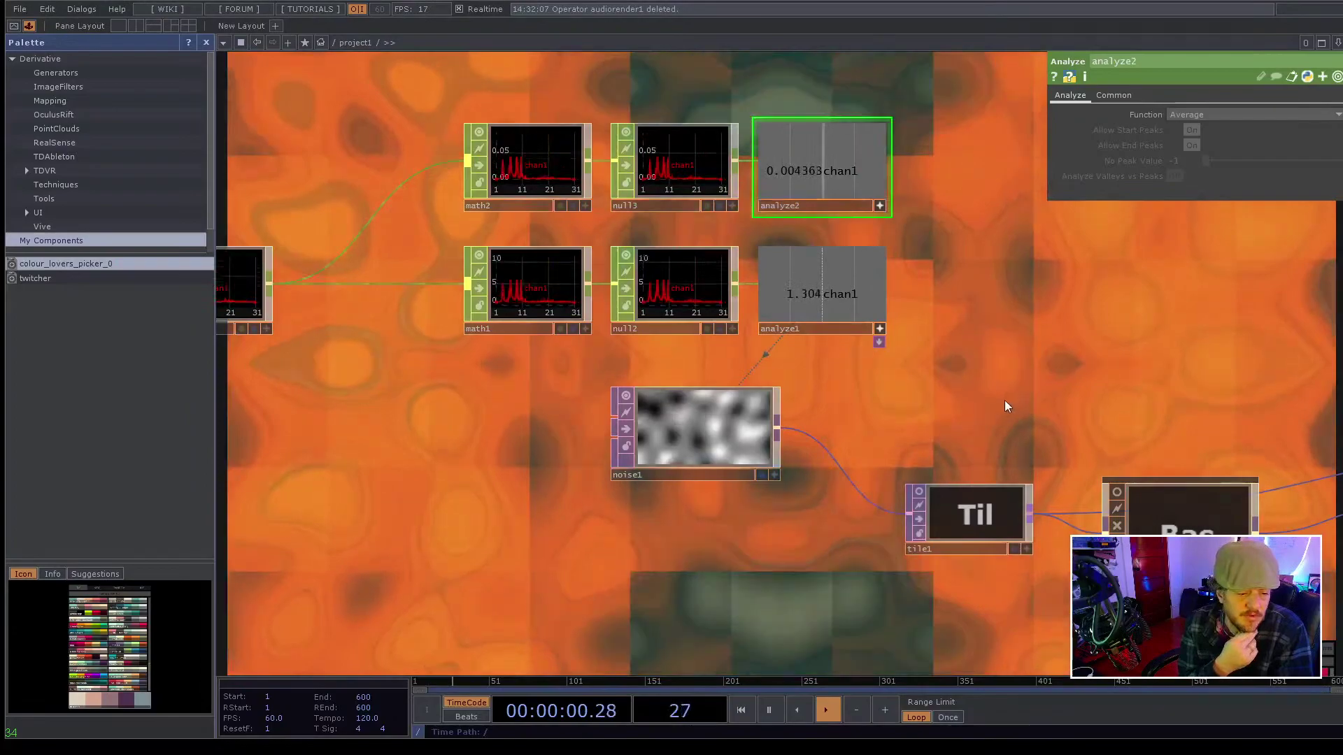
# - Set noise1's Amplitude to about 1.32, Harmonic Gain to 0.36 and Harmonic Spread to 0.7
pyautogui.moveTo(1004, 406); pyautogui.dragTo(823, 424)
pyautogui.click(689, 332)
pyautogui.moveTo(1242, 236); pyautogui.dragTo(1299, 236)
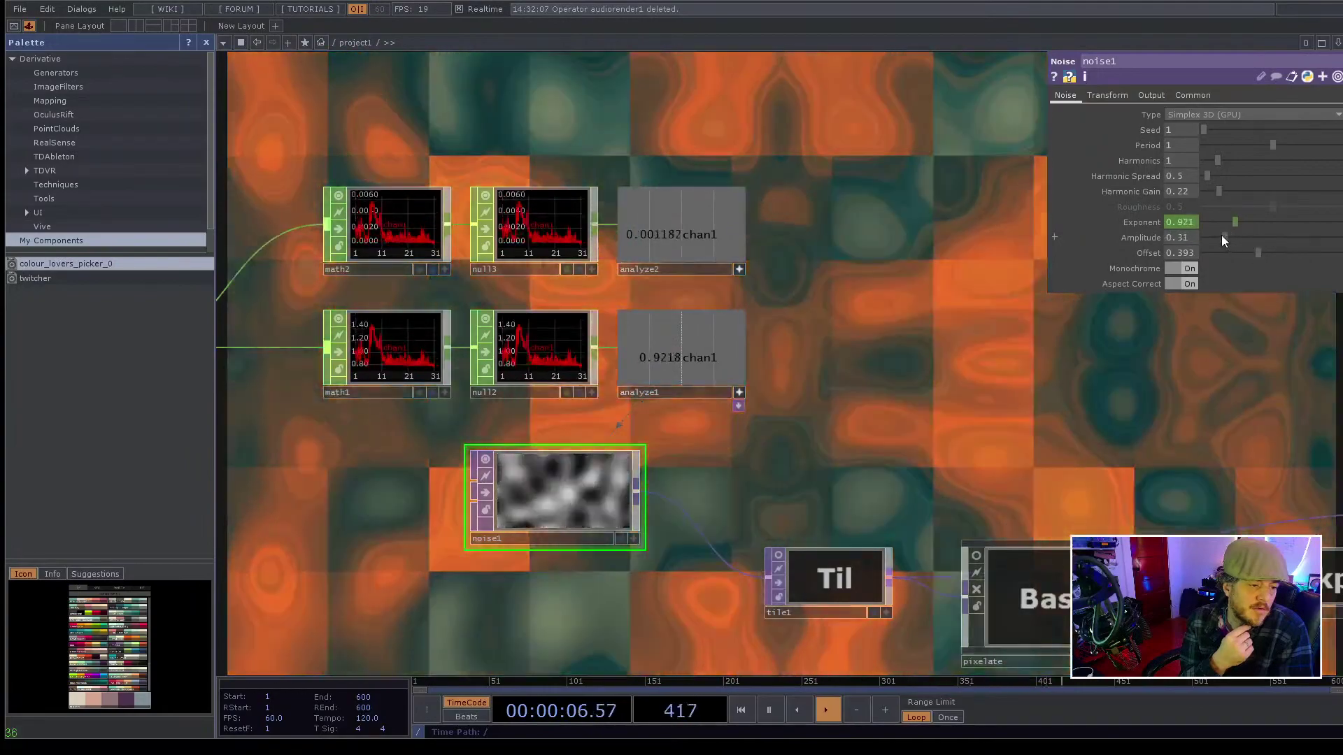
pyautogui.moveTo(1222, 236); pyautogui.dragTo(1290, 233)
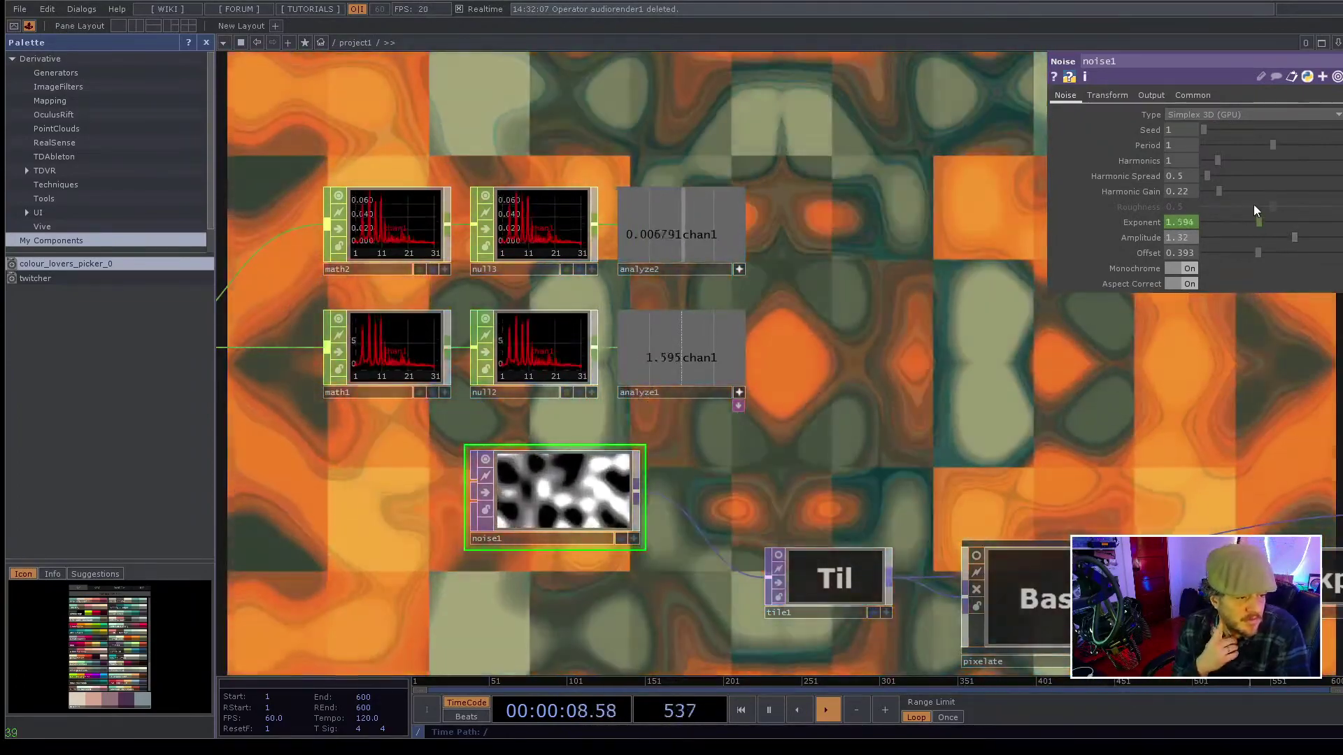
pyautogui.moveTo(1228, 191)
pyautogui.mouseDown()
pyautogui.moveTo(1245, 191)
pyautogui.moveTo(1206, 195)
pyautogui.moveTo(1256, 200)
pyautogui.moveTo(1206, 174)
pyautogui.moveTo(1266, 179)
pyautogui.moveTo(1205, 181)
pyautogui.mouseUp()
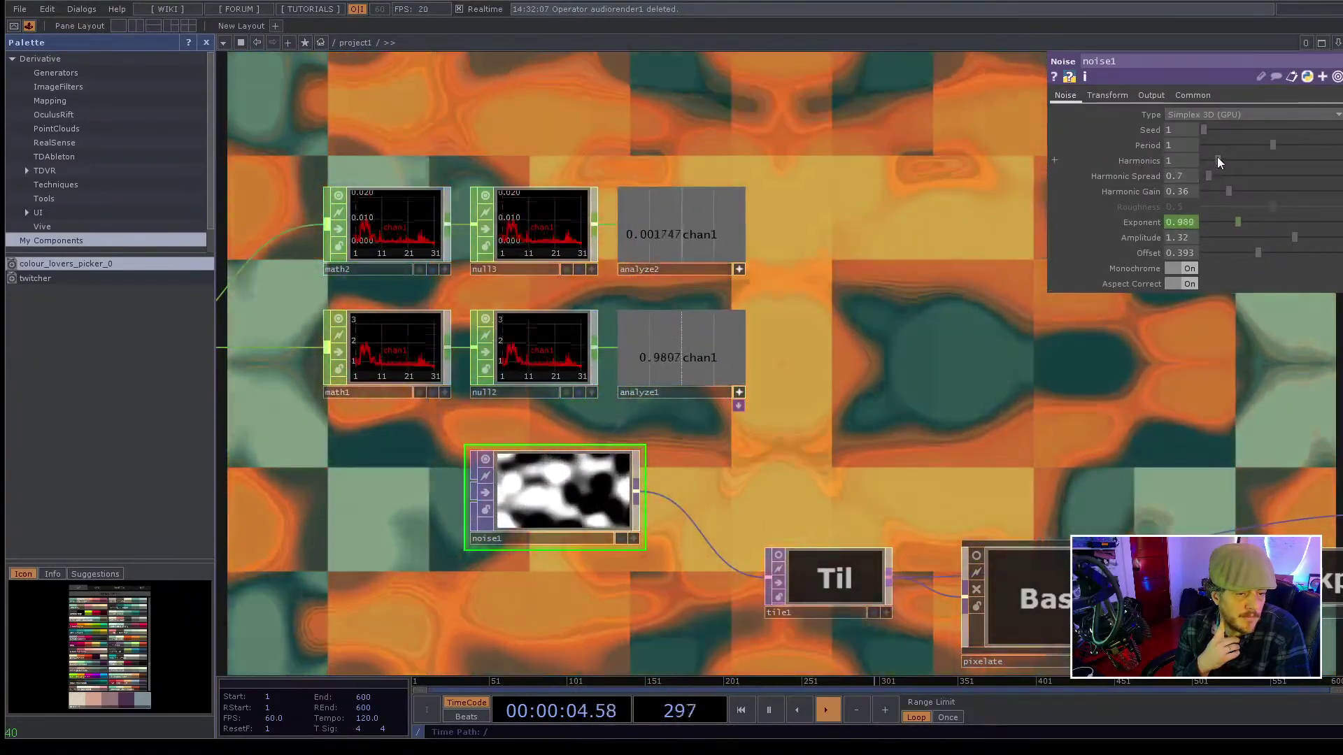
# - Try other Harmonics values on noise1, return it to 1, and set the Period to about 1.53
pyautogui.moveTo(1217, 159); pyautogui.dragTo(1294, 167)
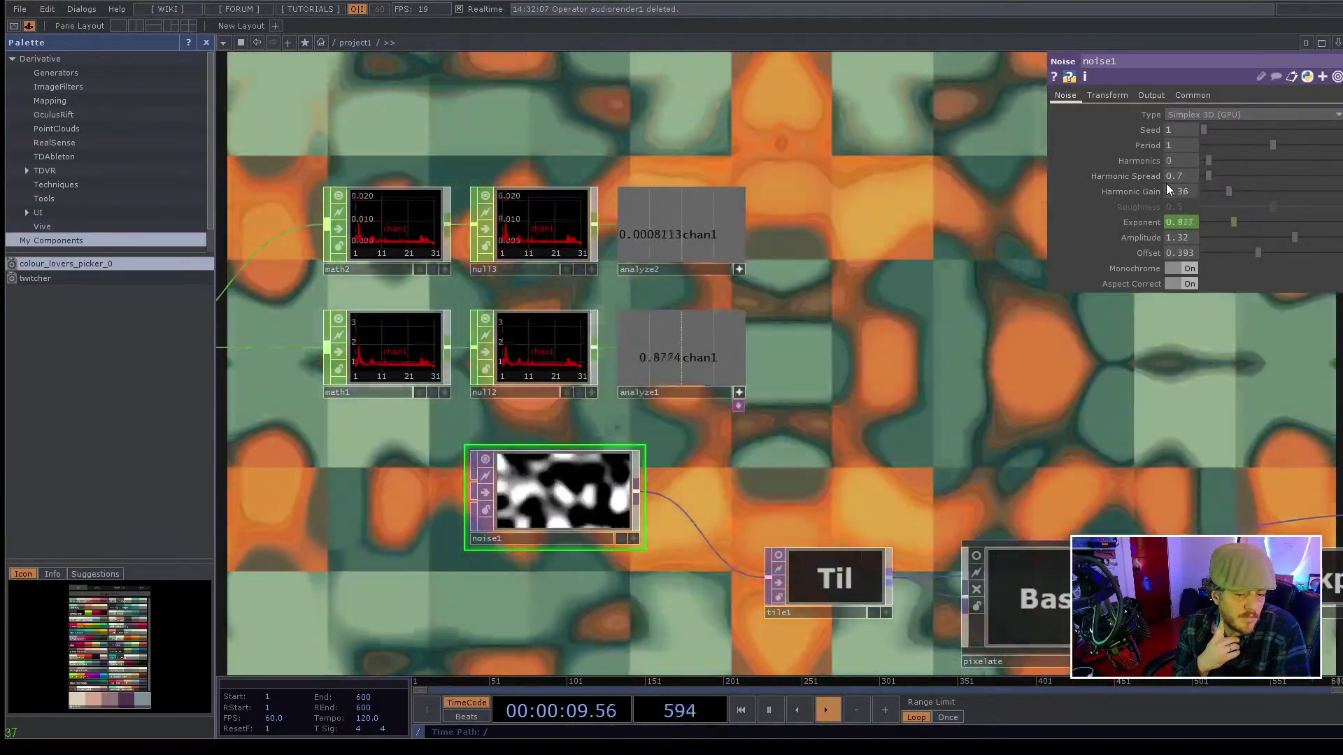
pyautogui.moveTo(1166, 184); pyautogui.dragTo(1175, 183)
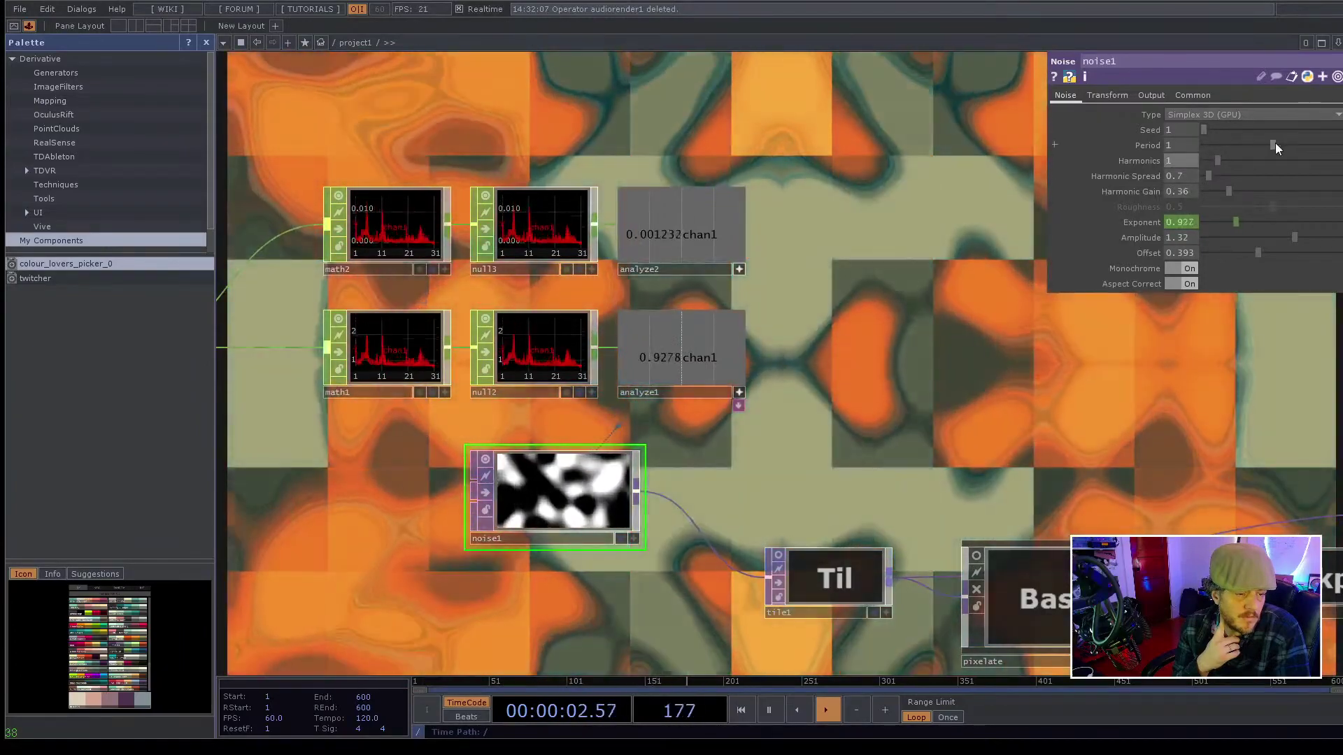
pyautogui.moveTo(1274, 144)
pyautogui.mouseDown()
pyautogui.moveTo(1221, 149)
pyautogui.moveTo(1269, 148)
pyautogui.mouseUp()
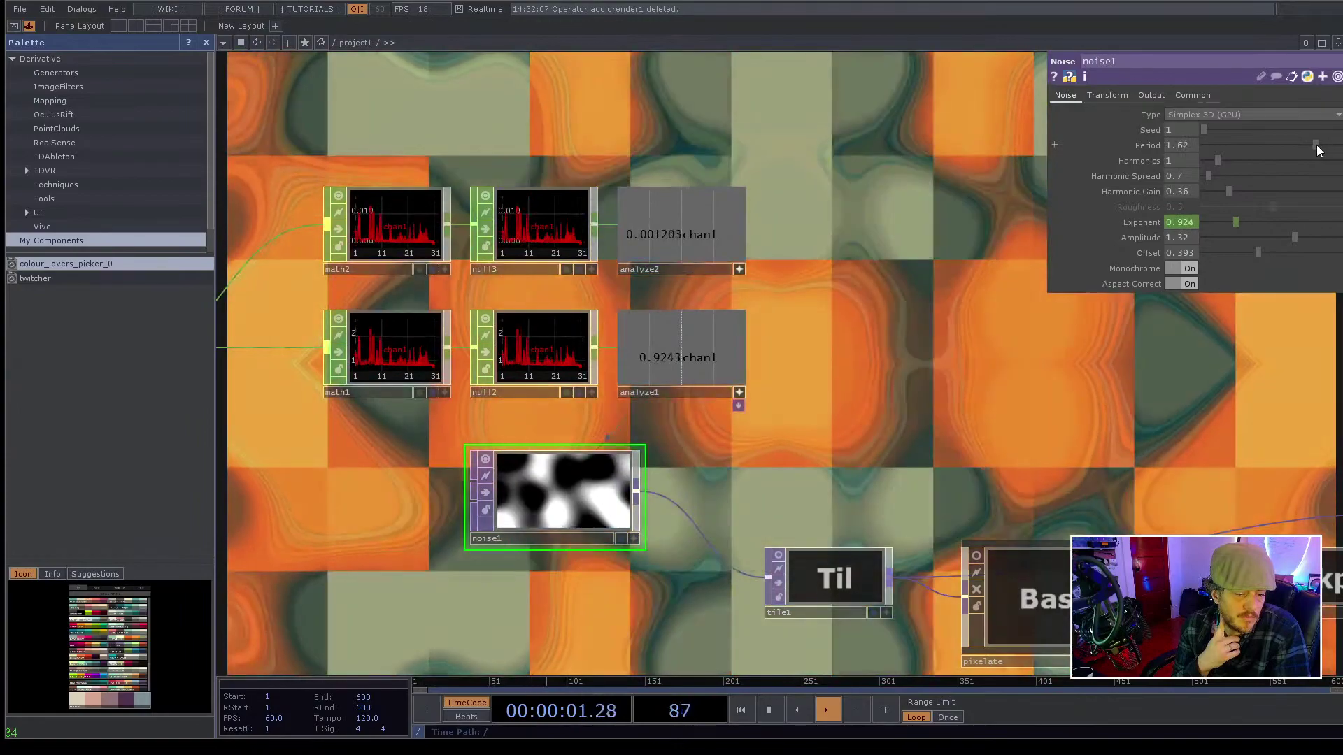
pyautogui.moveTo(1314, 145)
pyautogui.mouseDown()
pyautogui.moveTo(1293, 145)
pyautogui.moveTo(1314, 142)
pyautogui.mouseUp()
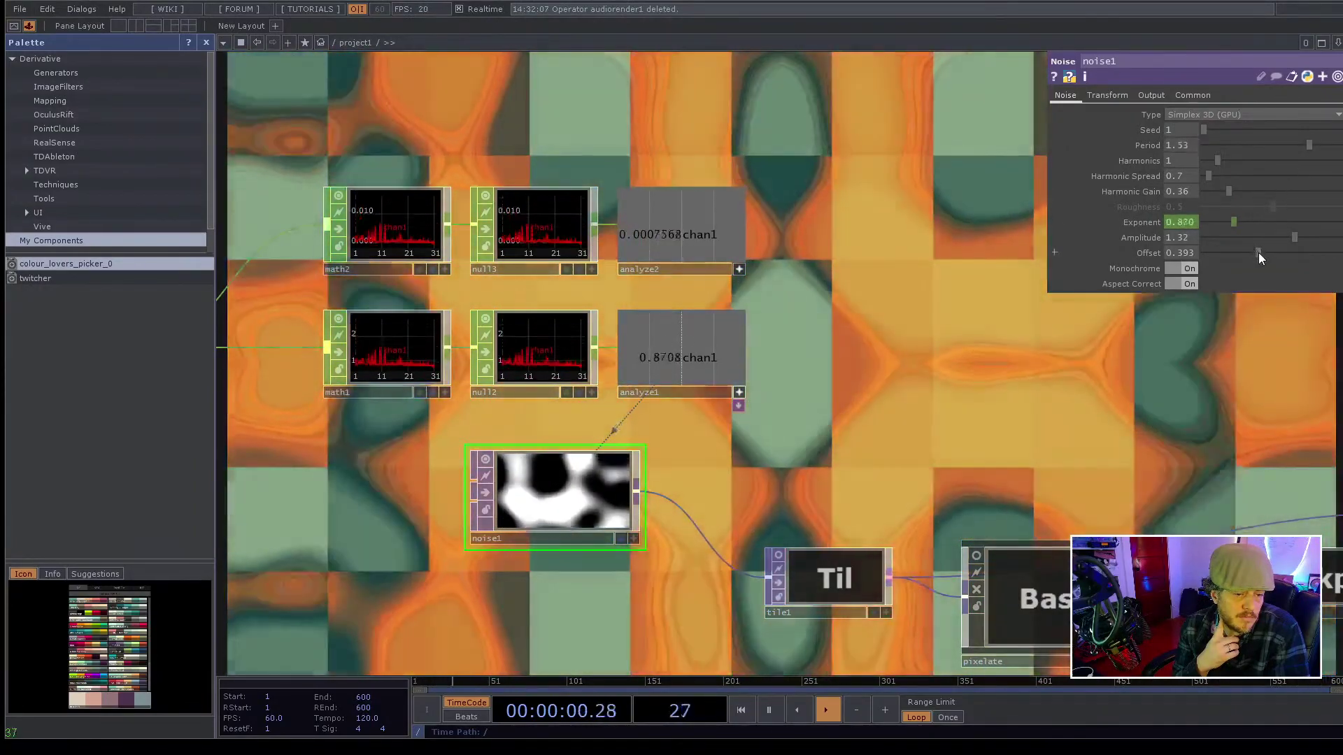
# - Set noise1's Offset to about 0.426 and its Amplitude to about 1.13
pyautogui.moveTo(1257, 253); pyautogui.dragTo(1308, 251)
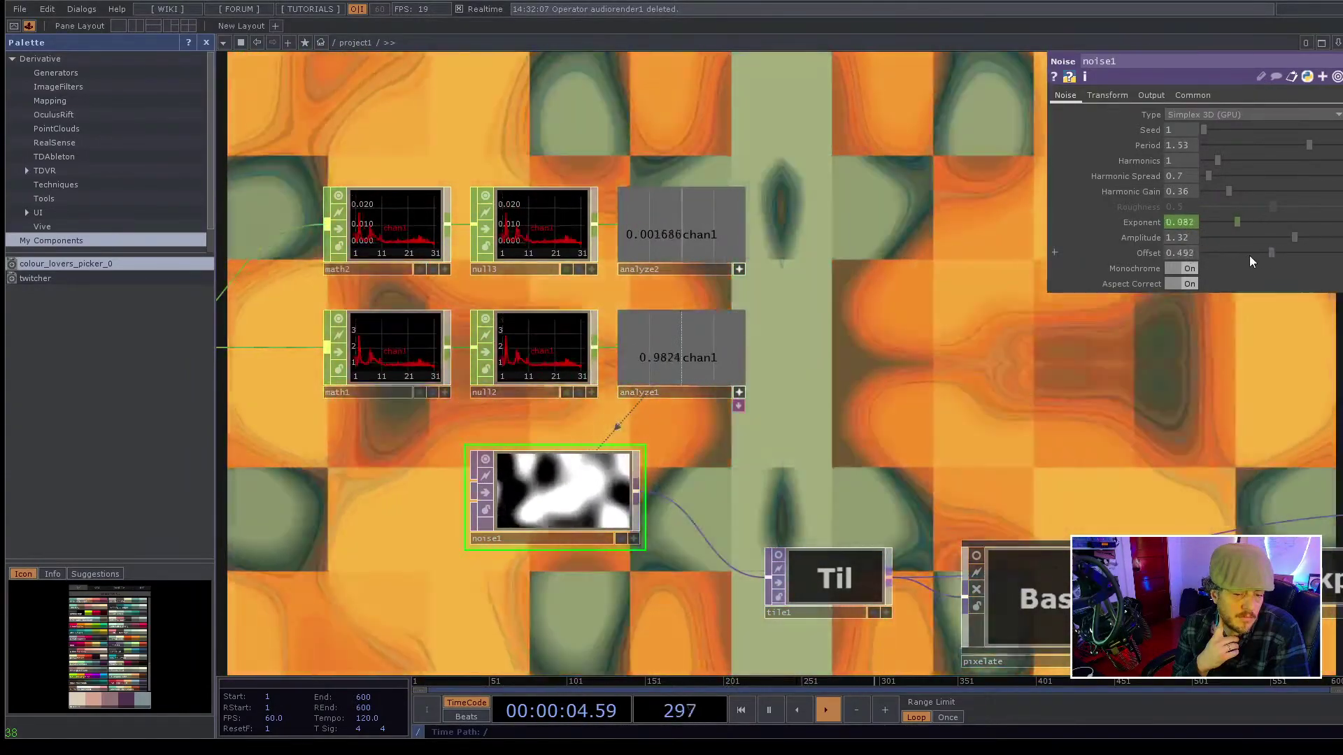
pyautogui.moveTo(1250, 256); pyautogui.dragTo(1341, 242)
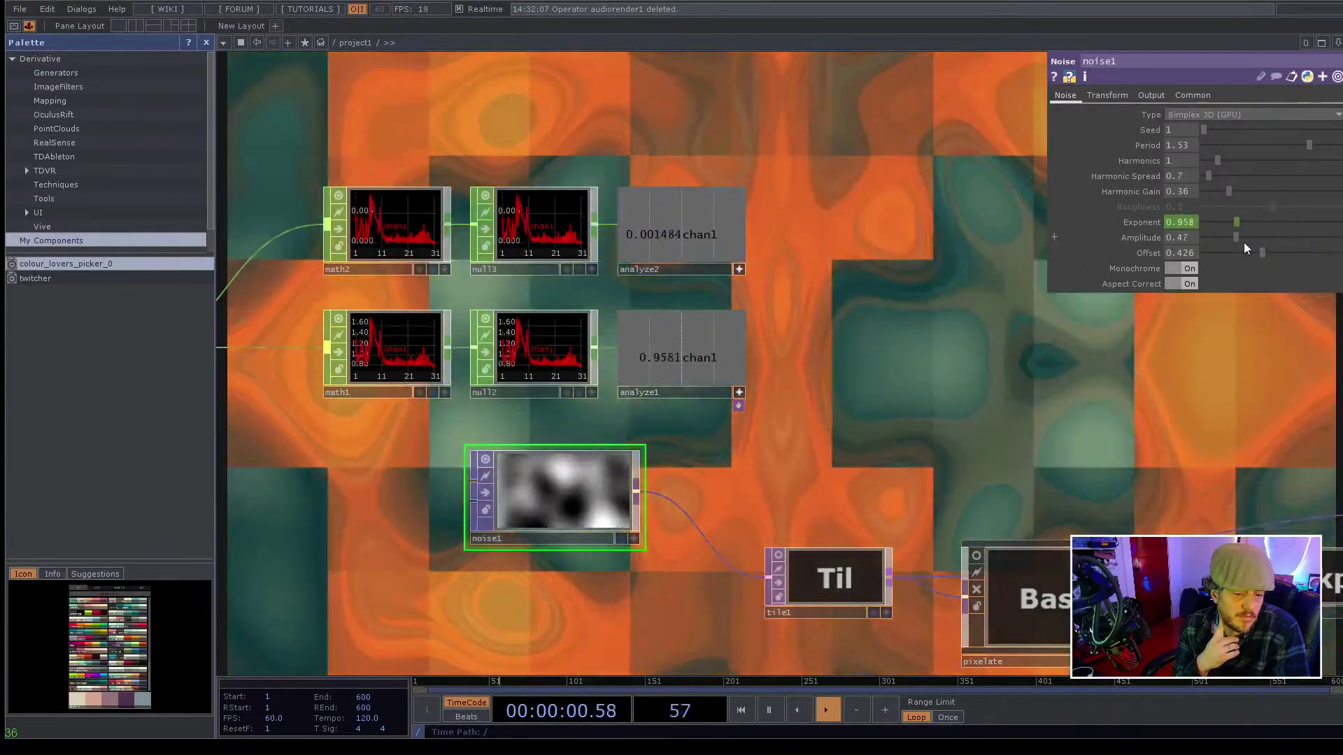
pyautogui.moveTo(1244, 242); pyautogui.dragTo(1281, 242)
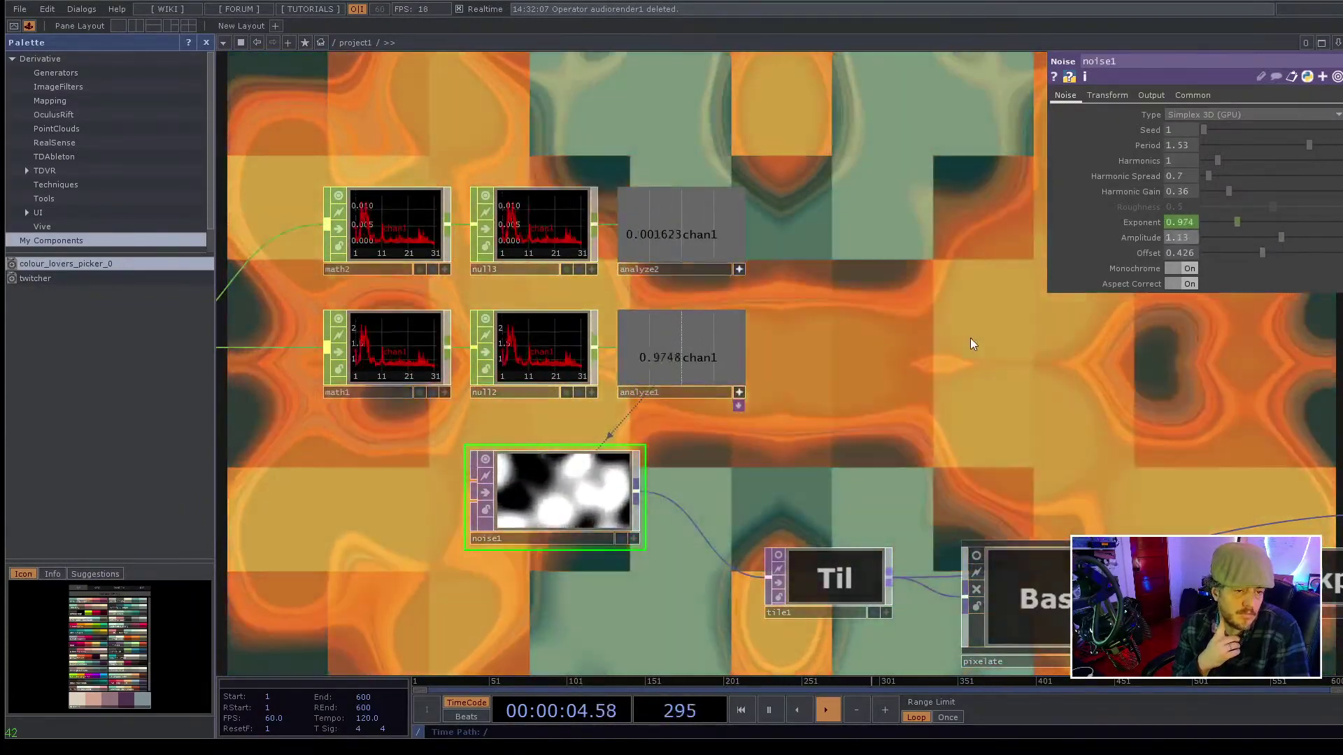
# - Review the parameters of tile1 and the pixelate component
pyautogui.moveTo(928, 372); pyautogui.dragTo(775, 311)
pyautogui.click(673, 495)
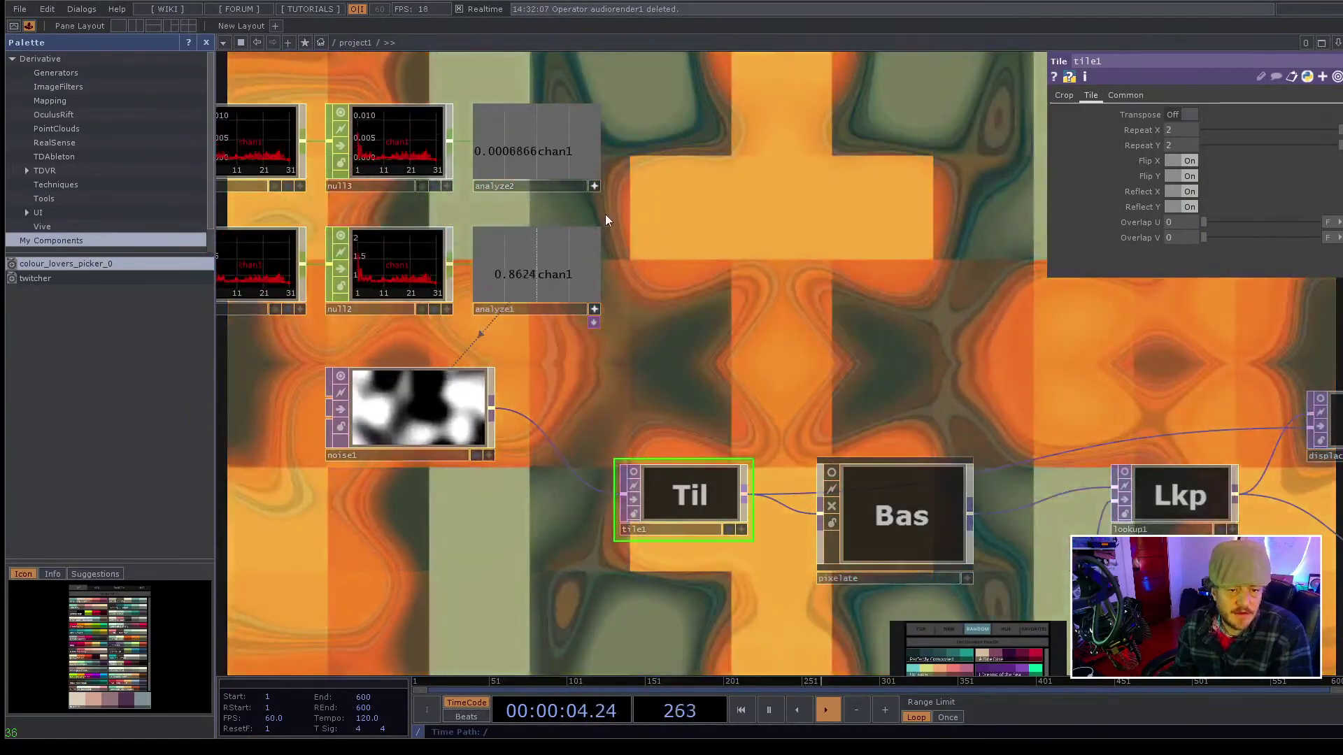
pyautogui.moveTo(605, 214); pyautogui.dragTo(736, 211)
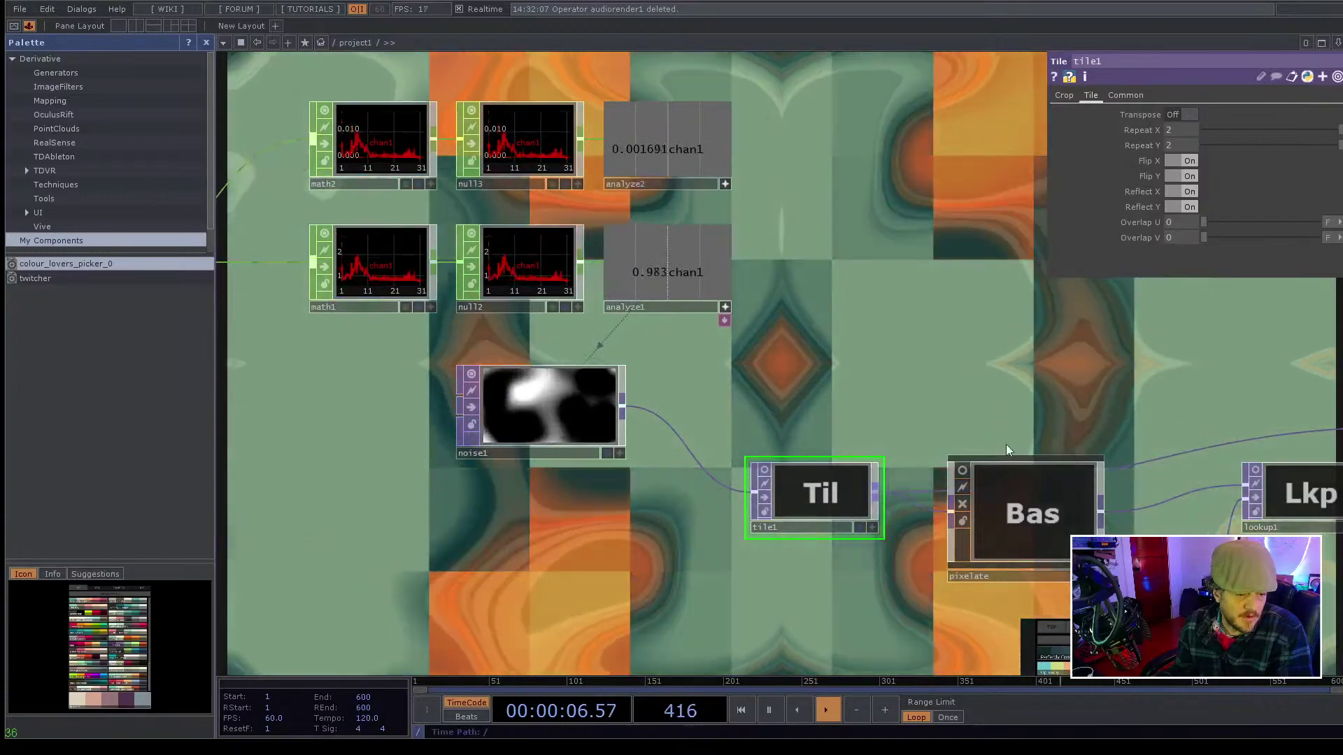
pyautogui.click(1028, 496)
pyautogui.moveTo(901, 258); pyautogui.dragTo(879, 288)
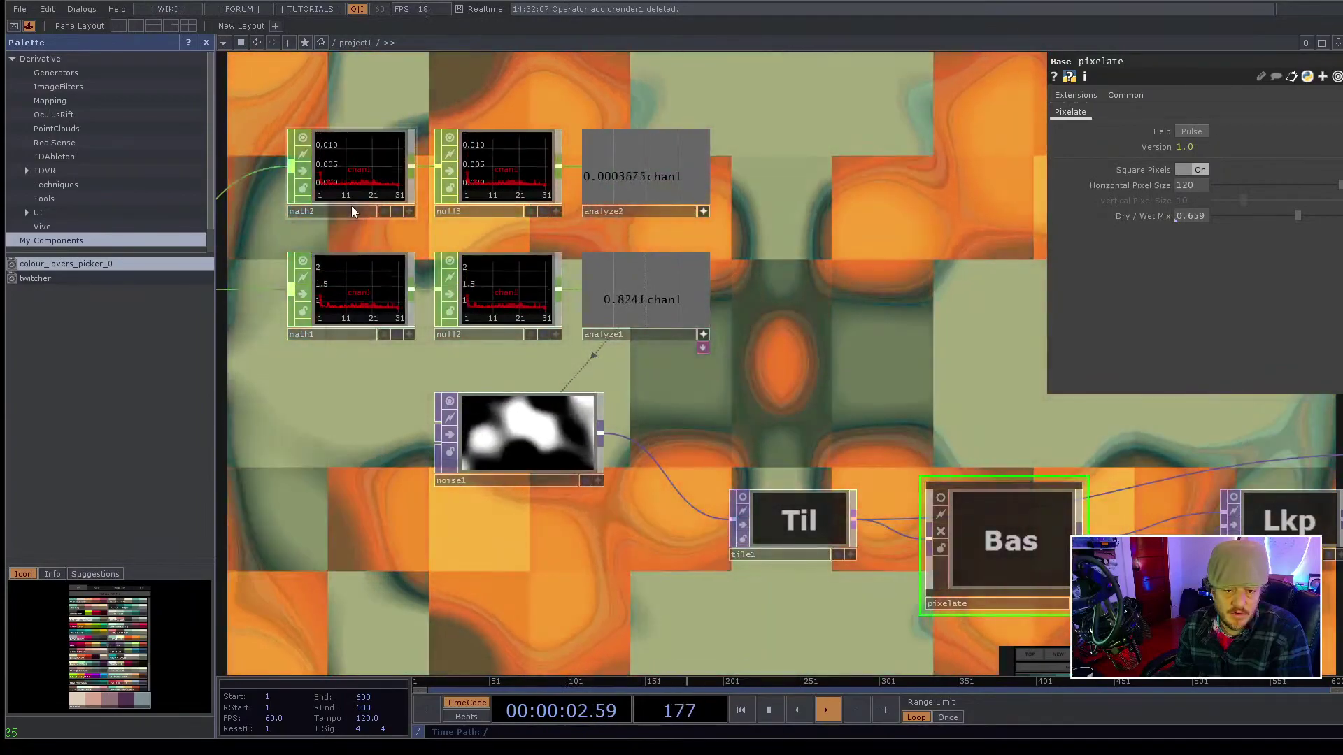
# - Raise math2's Multiply through 100 and 1000 to 10000
pyautogui.click(351, 205)
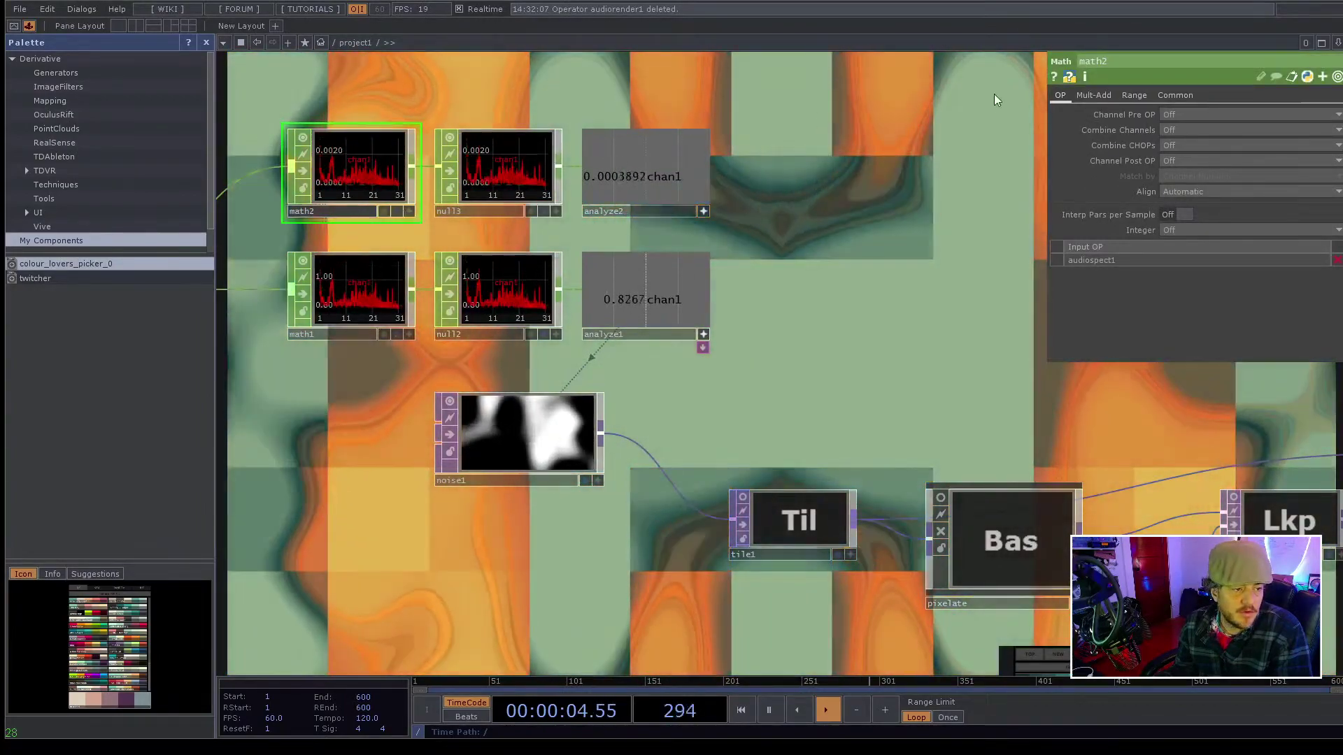
pyautogui.click(1093, 95)
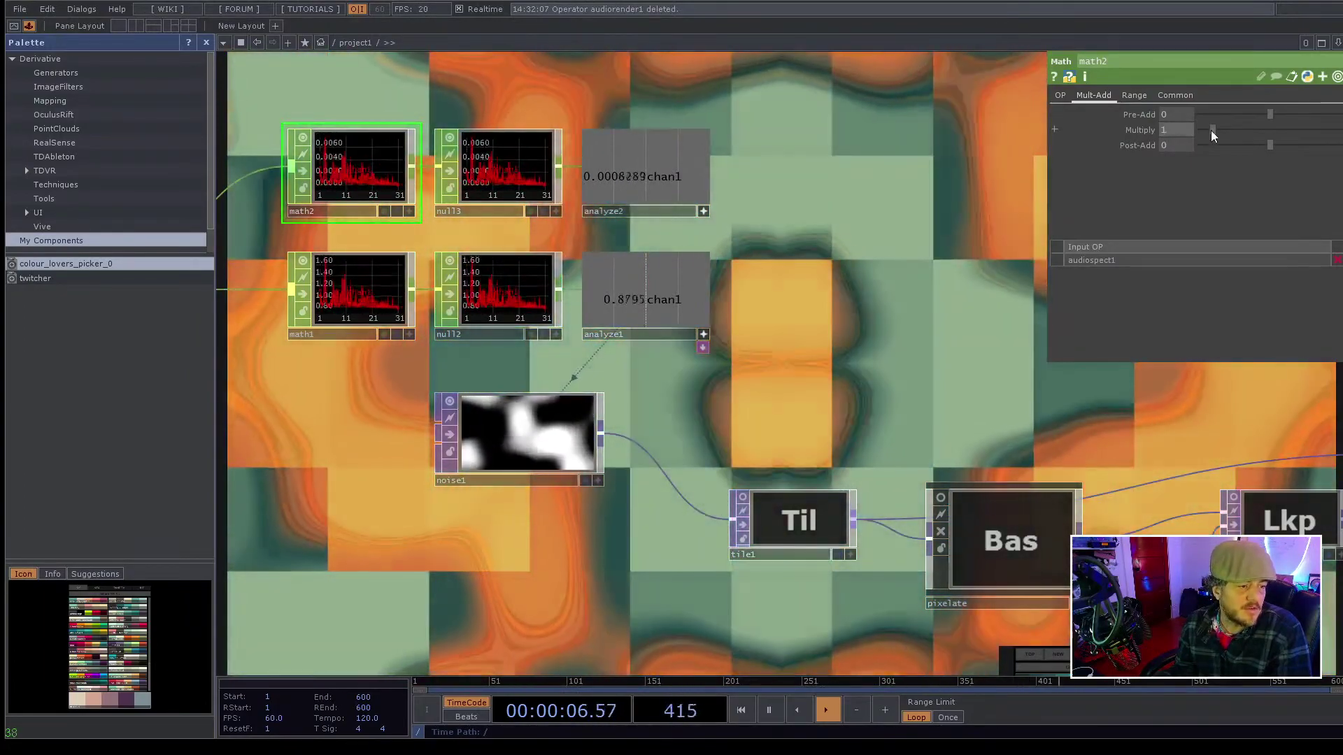
pyautogui.moveTo(1207, 128); pyautogui.dragTo(1298, 131)
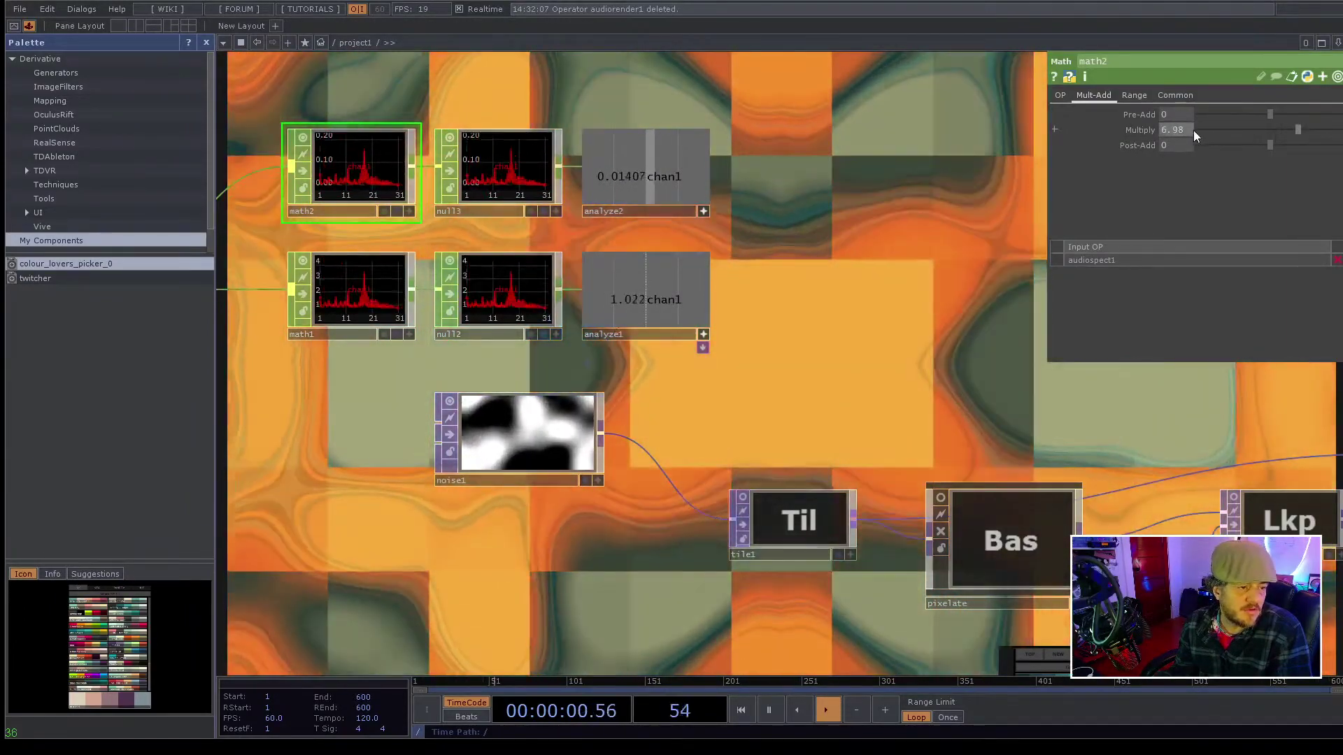
pyautogui.moveTo(1192, 130); pyautogui.dragTo(1152, 141)
pyautogui.write('100')
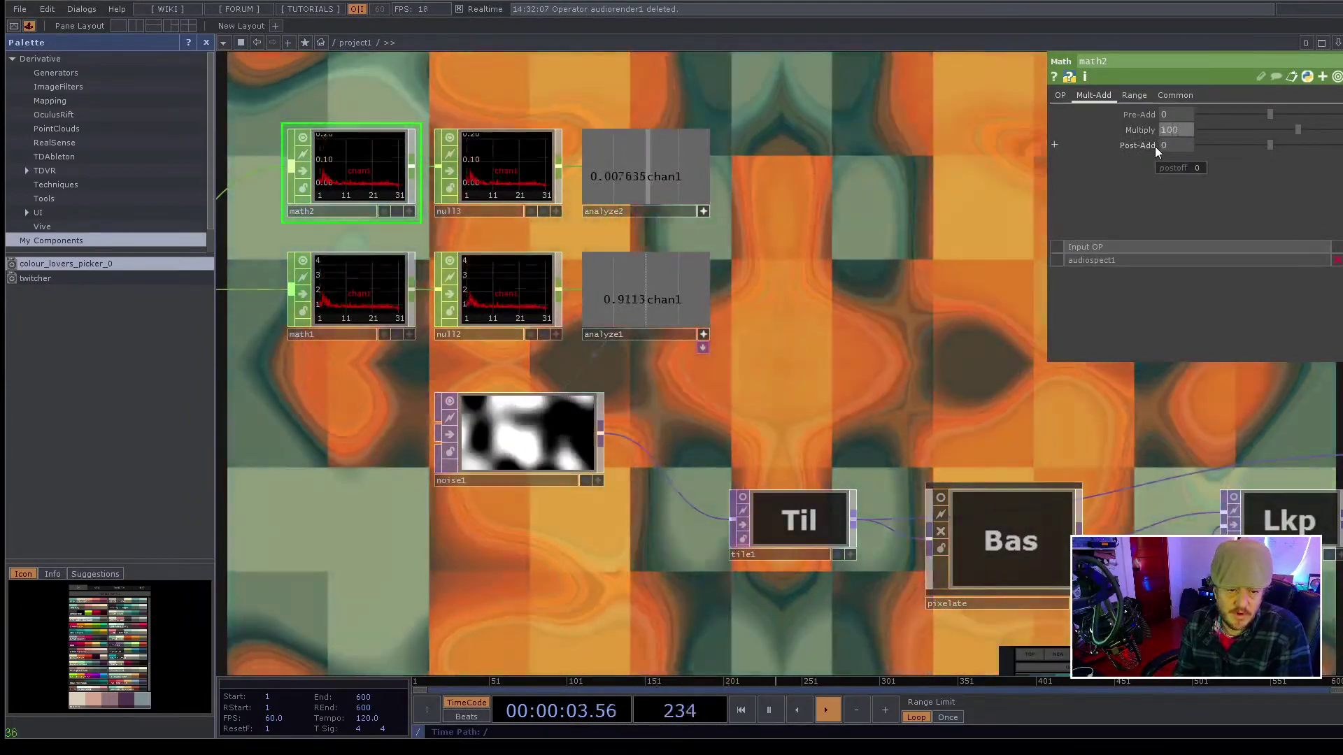
pyautogui.press('Return')
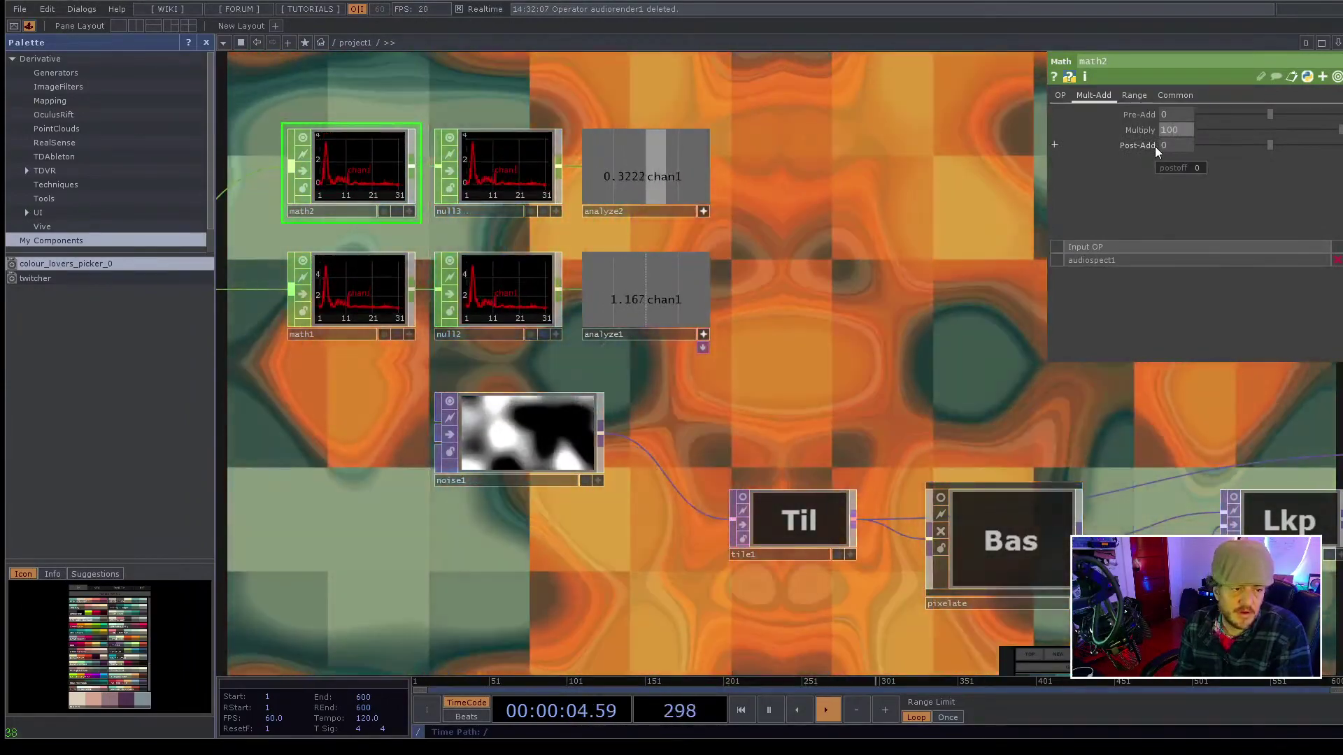
pyautogui.click(1176, 132)
pyautogui.write('0')
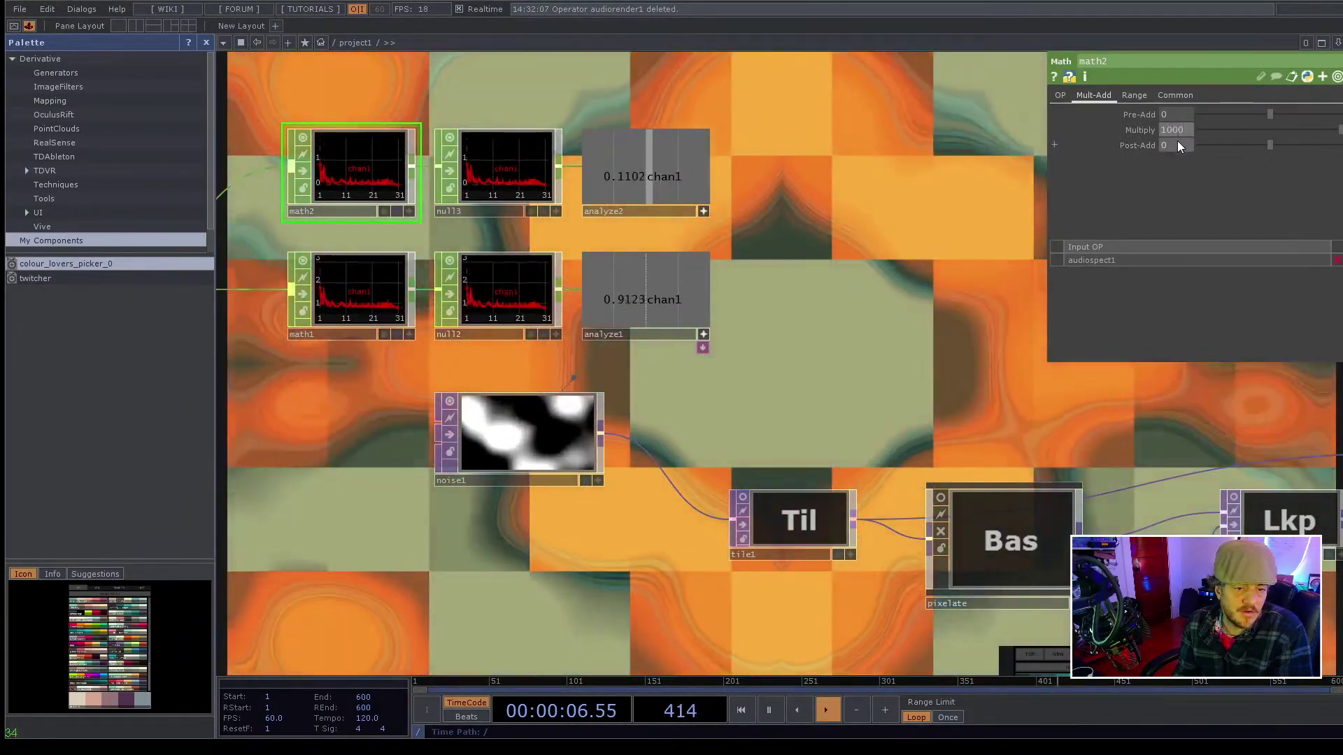
pyautogui.press('Return')
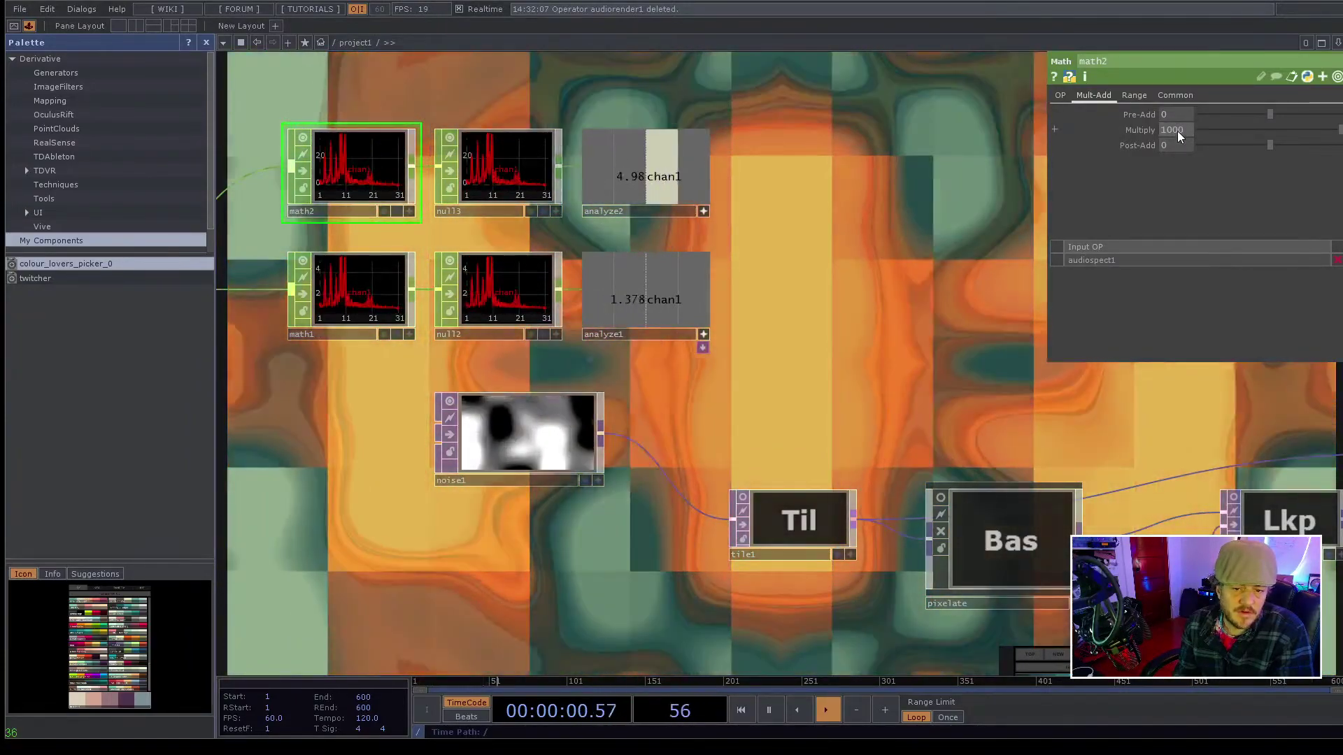
pyautogui.click(1180, 130)
pyautogui.write('0')
pyautogui.press('Return')
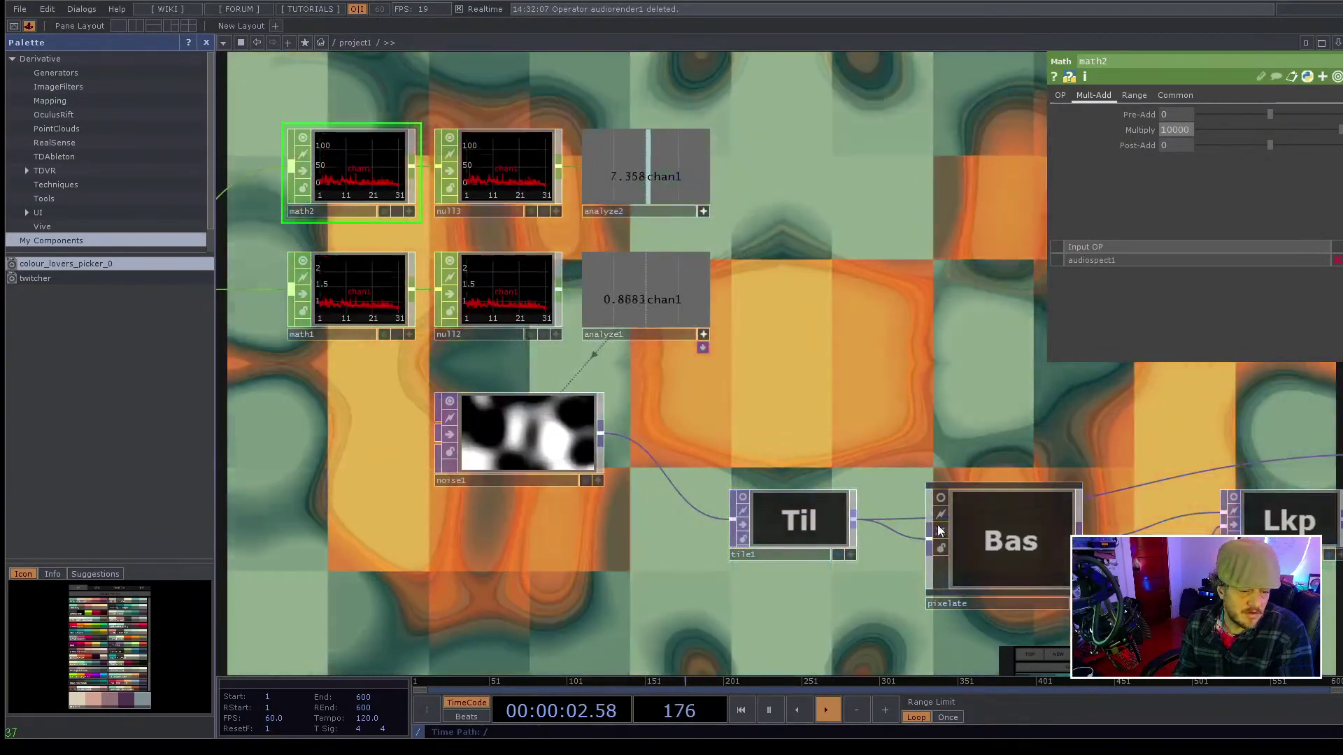
# - Export analyze2's chan1 channel to the pixelate component's Horizontal Pixel Size
pyautogui.click(942, 482)
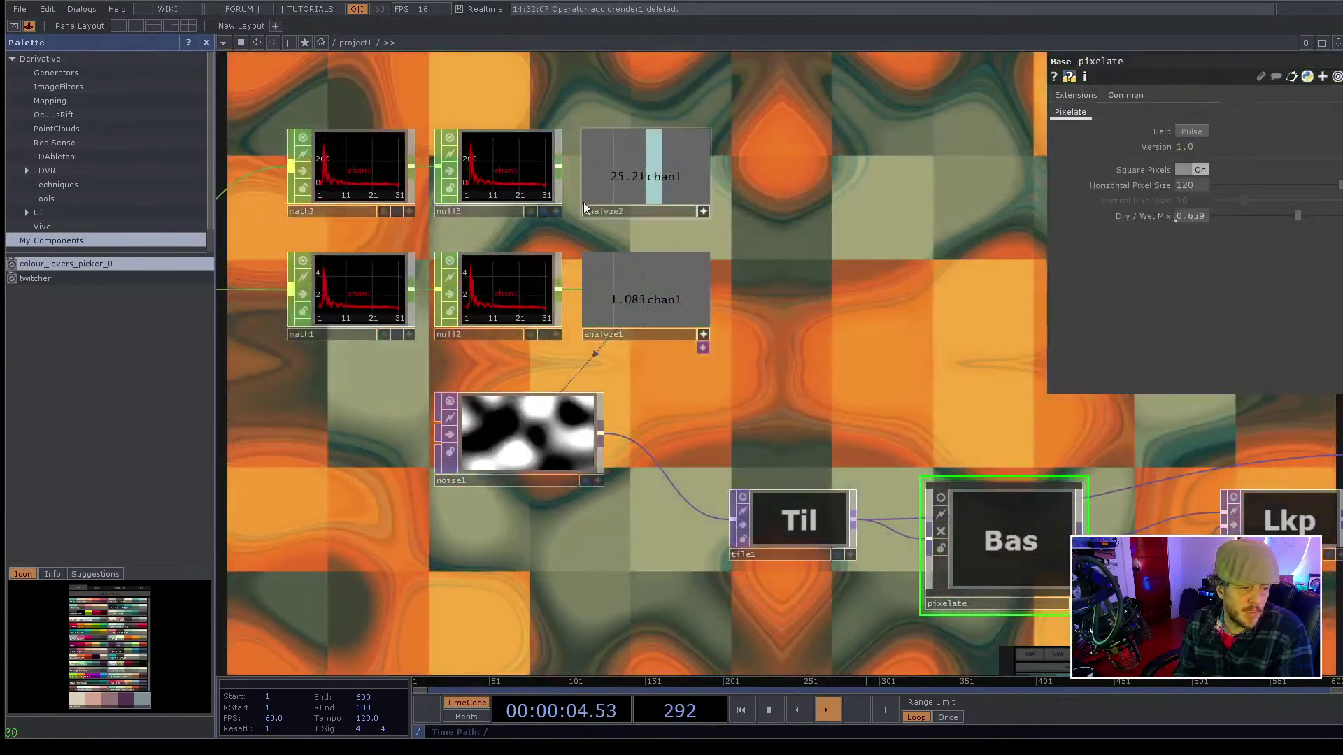
pyautogui.moveTo(632, 184); pyautogui.dragTo(806, 194)
pyautogui.moveTo(1042, 183); pyautogui.dragTo(1186, 170)
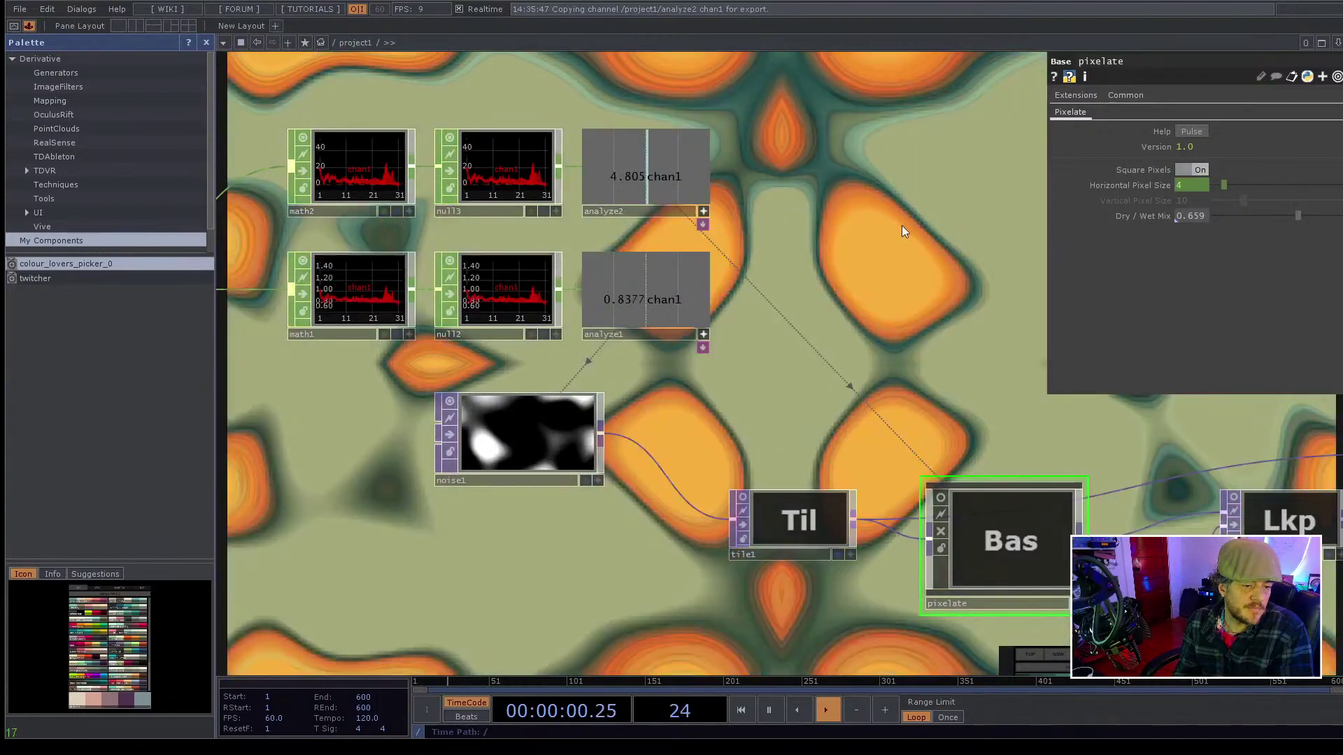
# - Turn off the node viewers of noise1 and of all the audio operators, including both Analyze operators
pyautogui.scroll(-10, 890, 250)
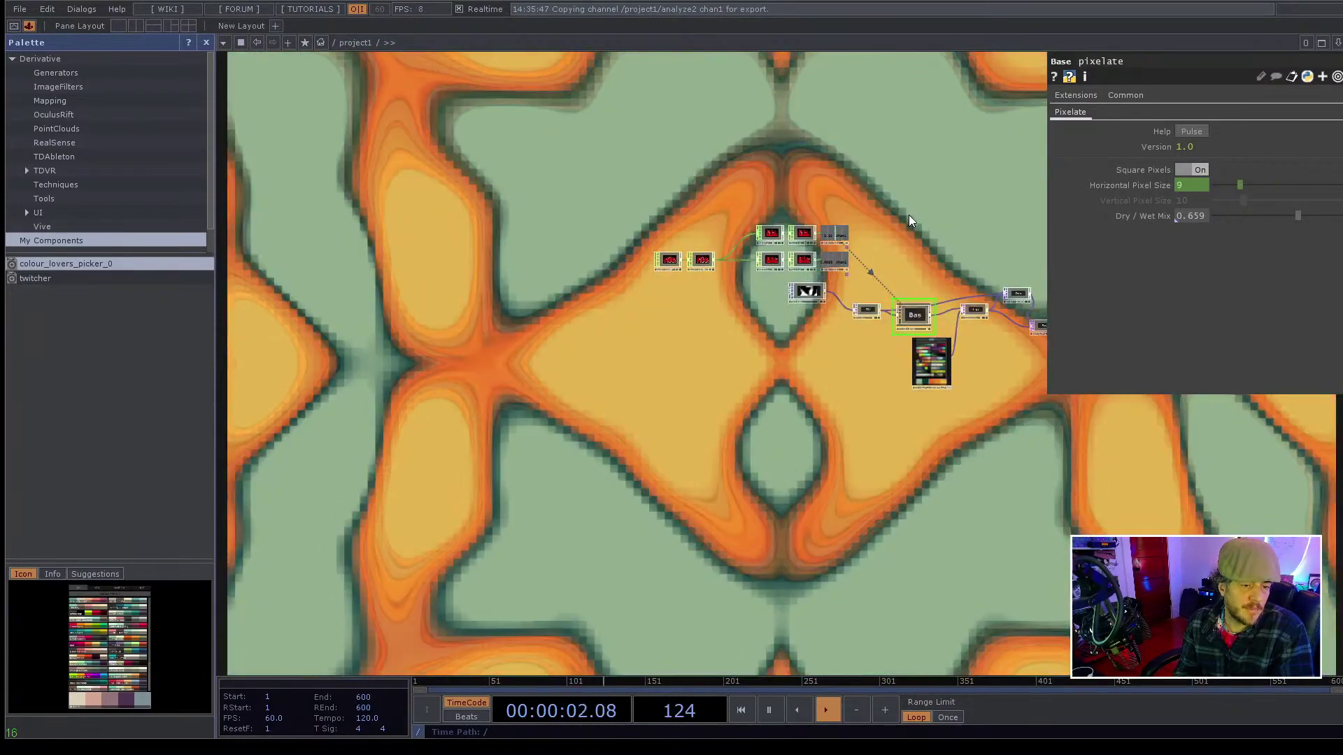
pyautogui.moveTo(887, 228); pyautogui.dragTo(707, 347)
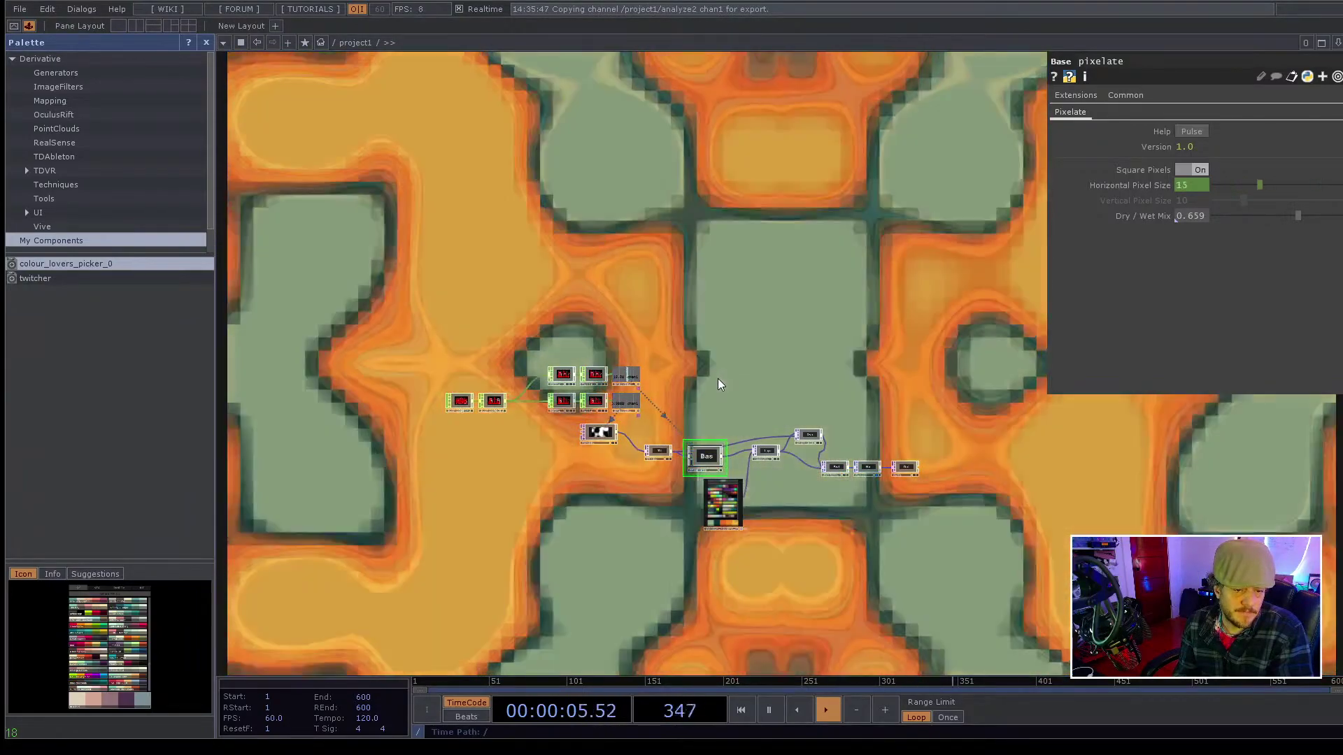
pyautogui.scroll(8, 690, 396)
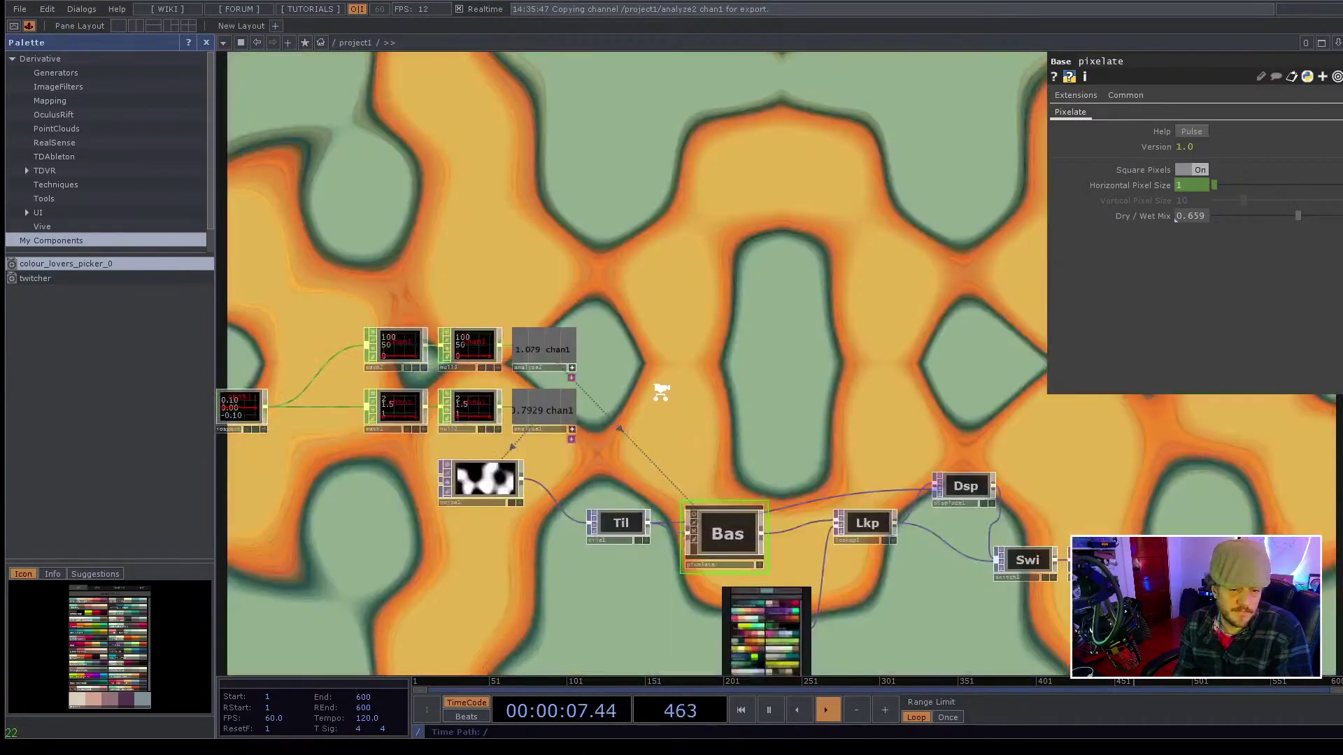
pyautogui.moveTo(644, 392); pyautogui.dragTo(767, 388)
pyautogui.scroll(-3, 766, 387)
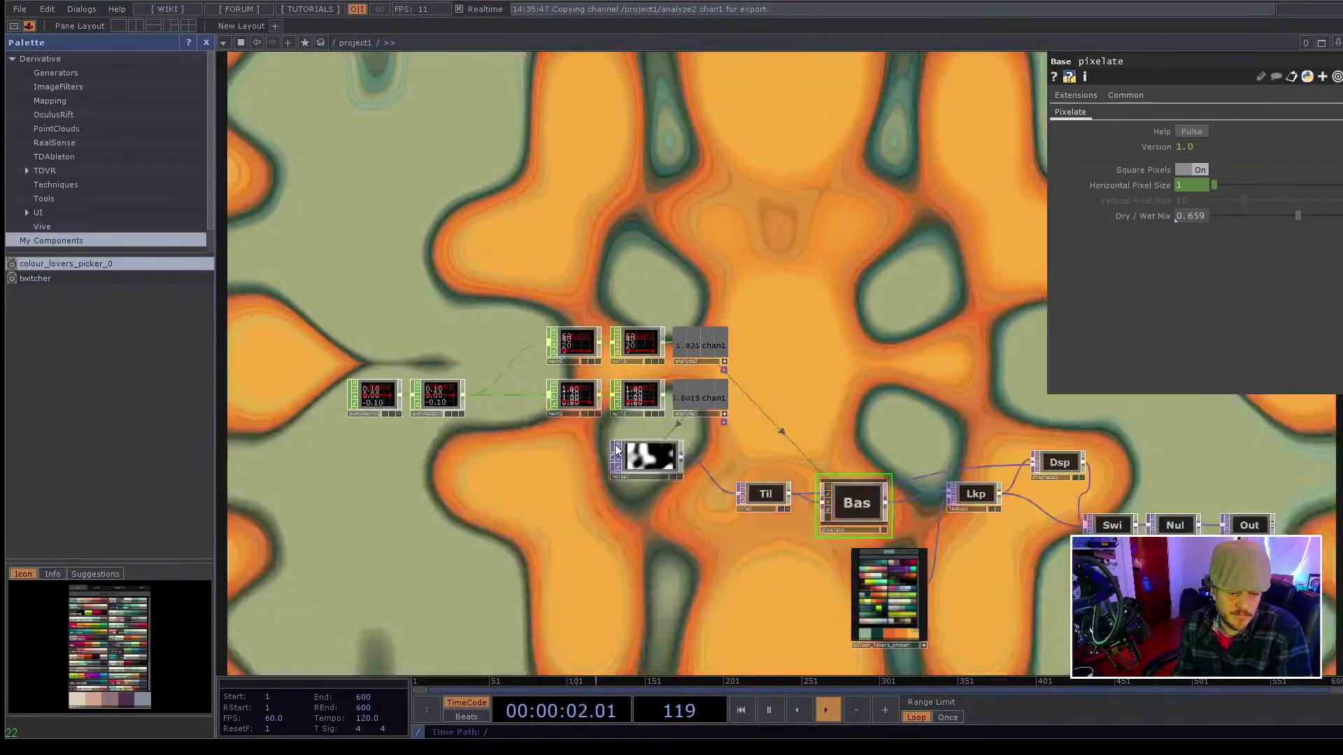
pyautogui.click(617, 446)
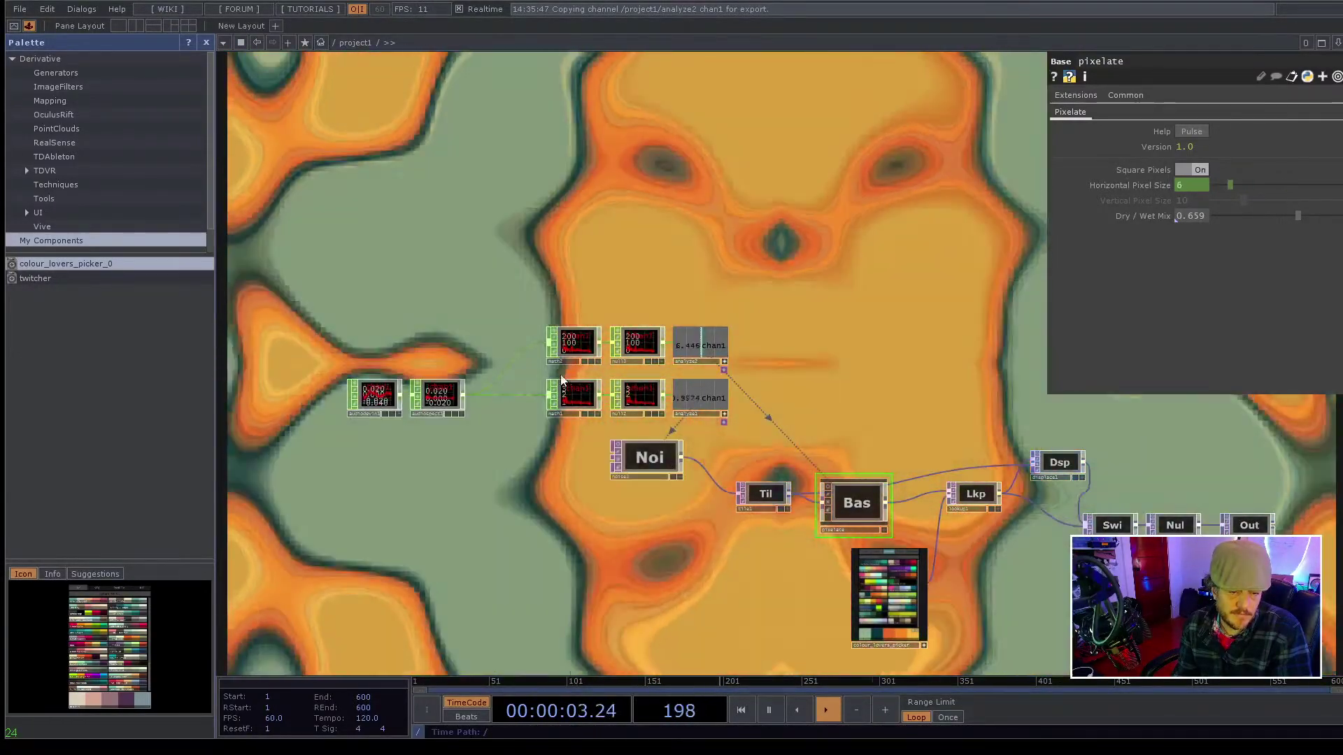
pyautogui.moveTo(298, 268); pyautogui.dragTo(791, 421, button='right')
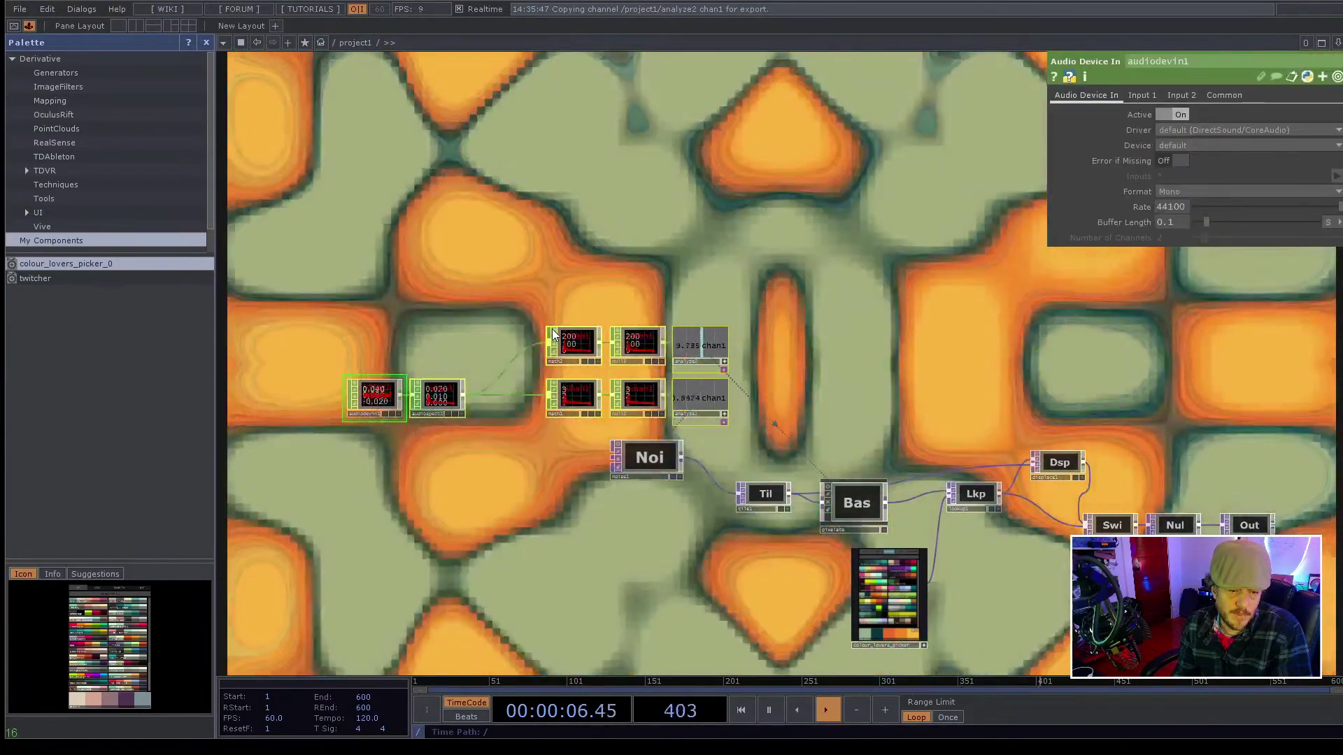
pyautogui.click(553, 328)
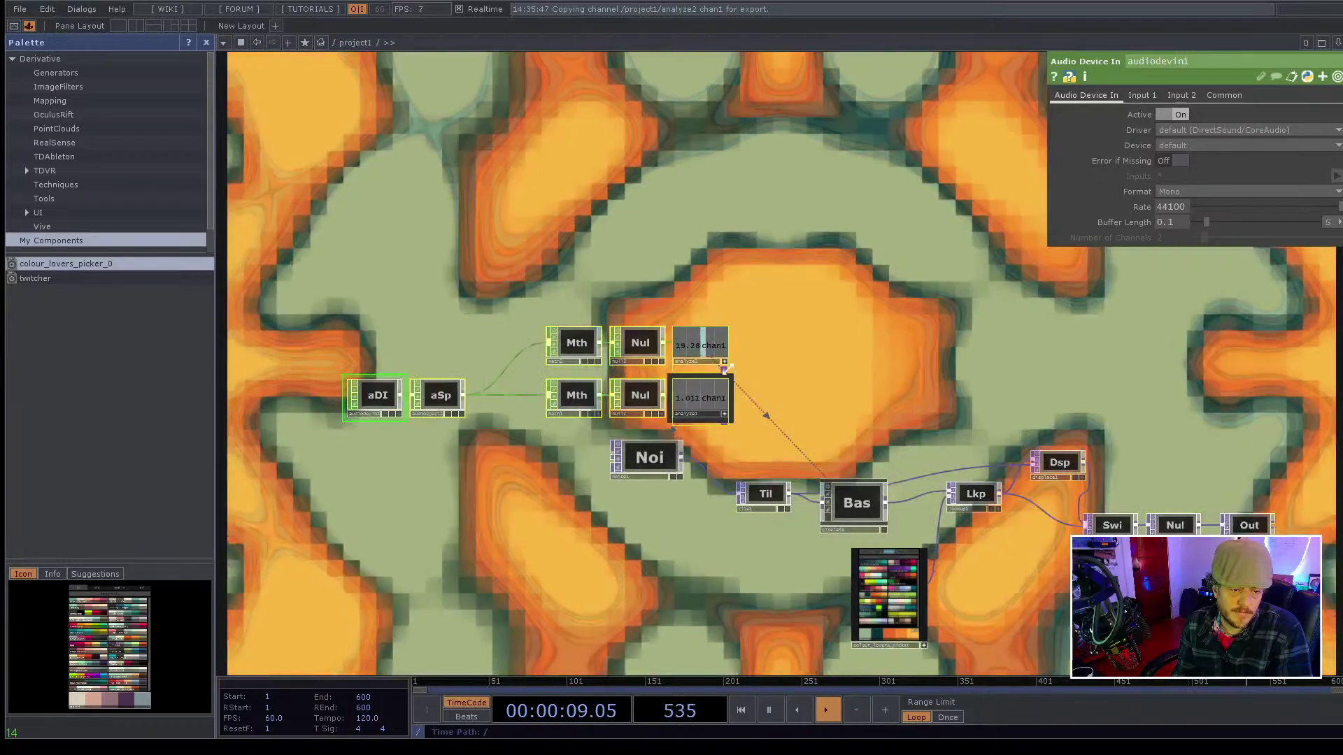
pyautogui.click(725, 360)
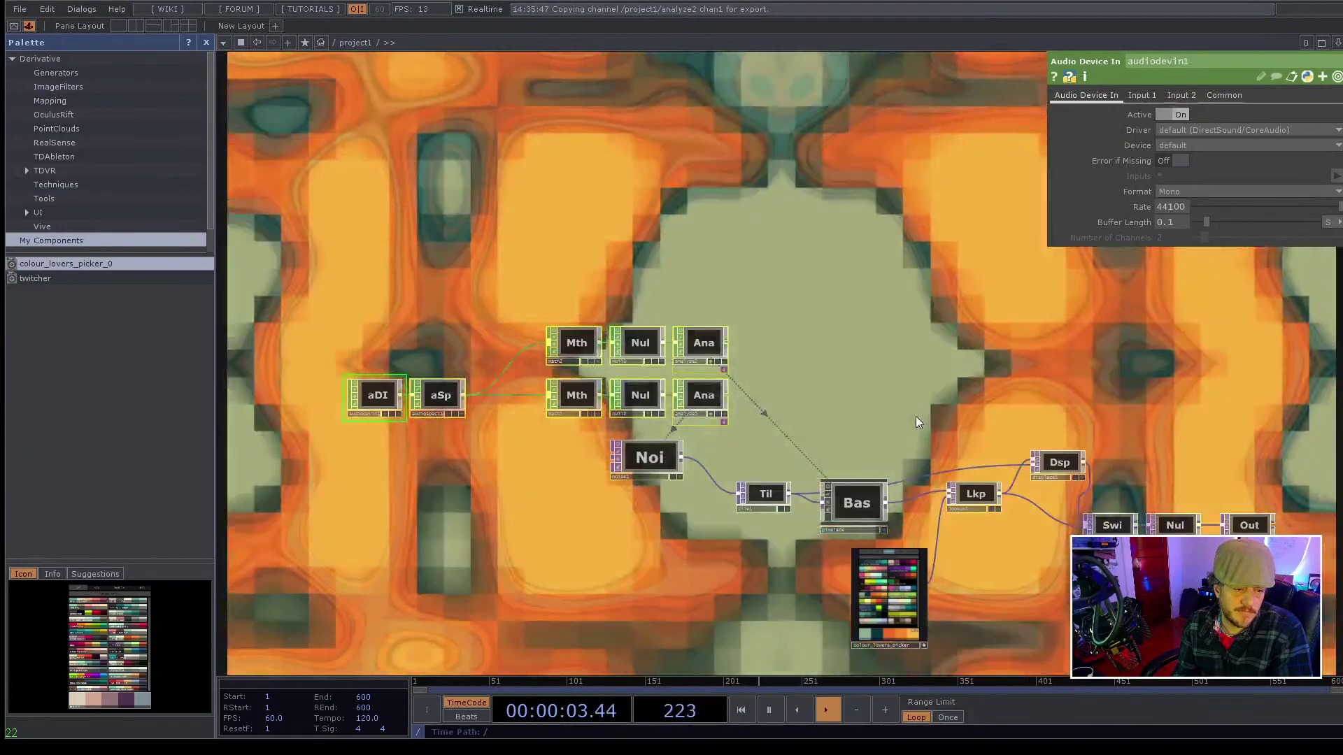
# - Save the project, preview the visuals in Perform Mode, and return to the network
pyautogui.moveTo(916, 417); pyautogui.dragTo(905, 415)
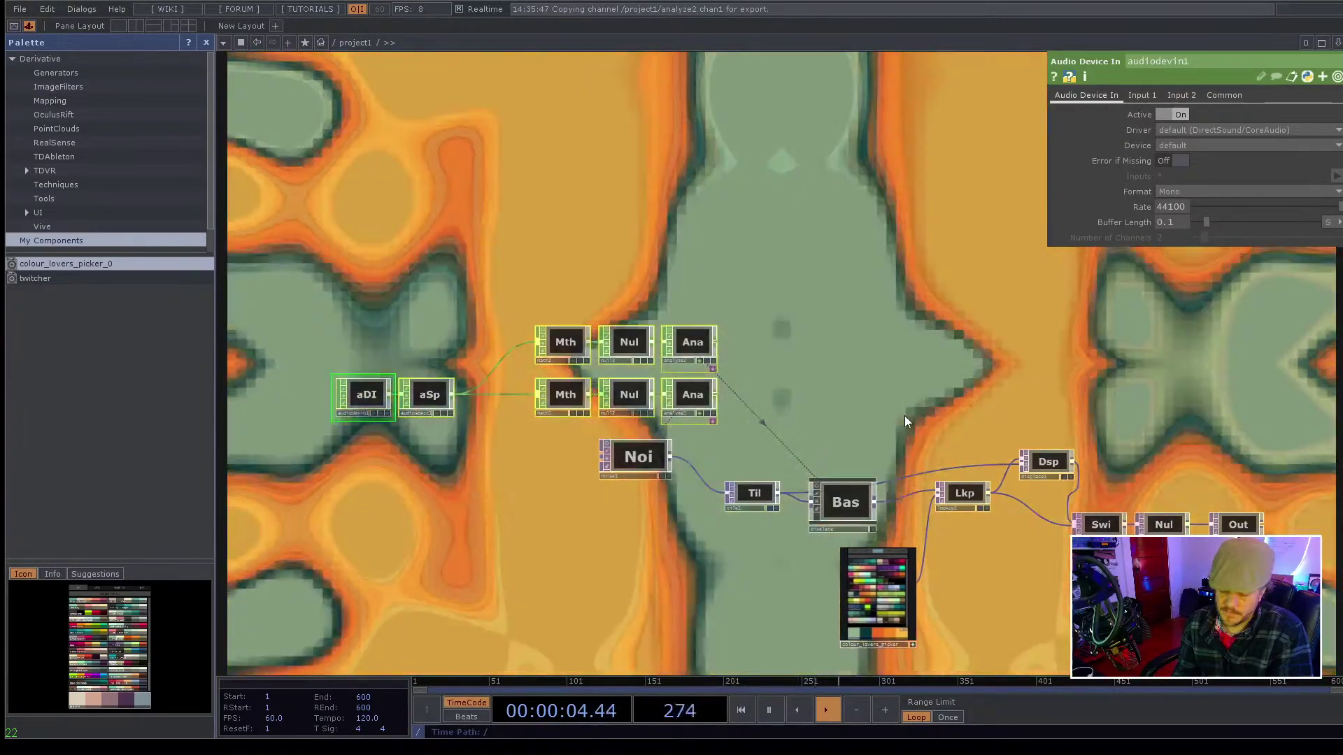
pyautogui.hotkey('ctrl', 's')
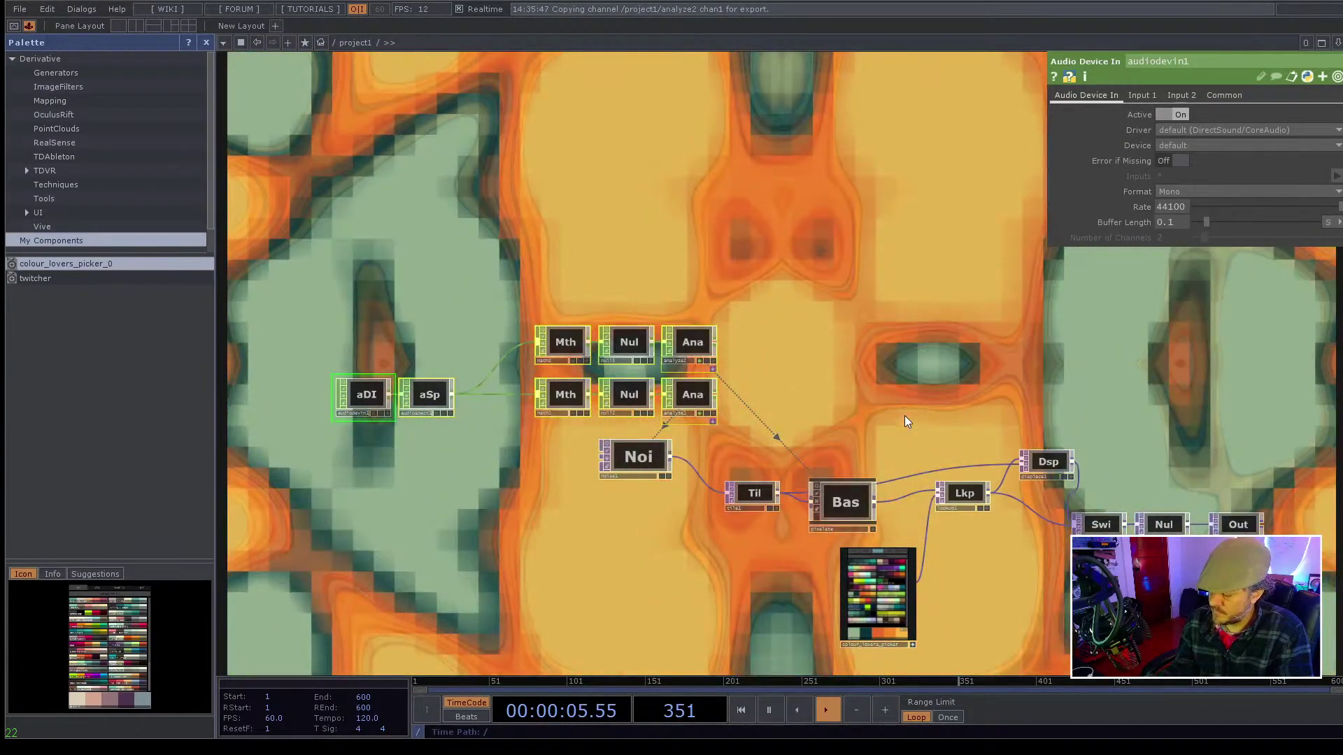
pyautogui.press('F1')
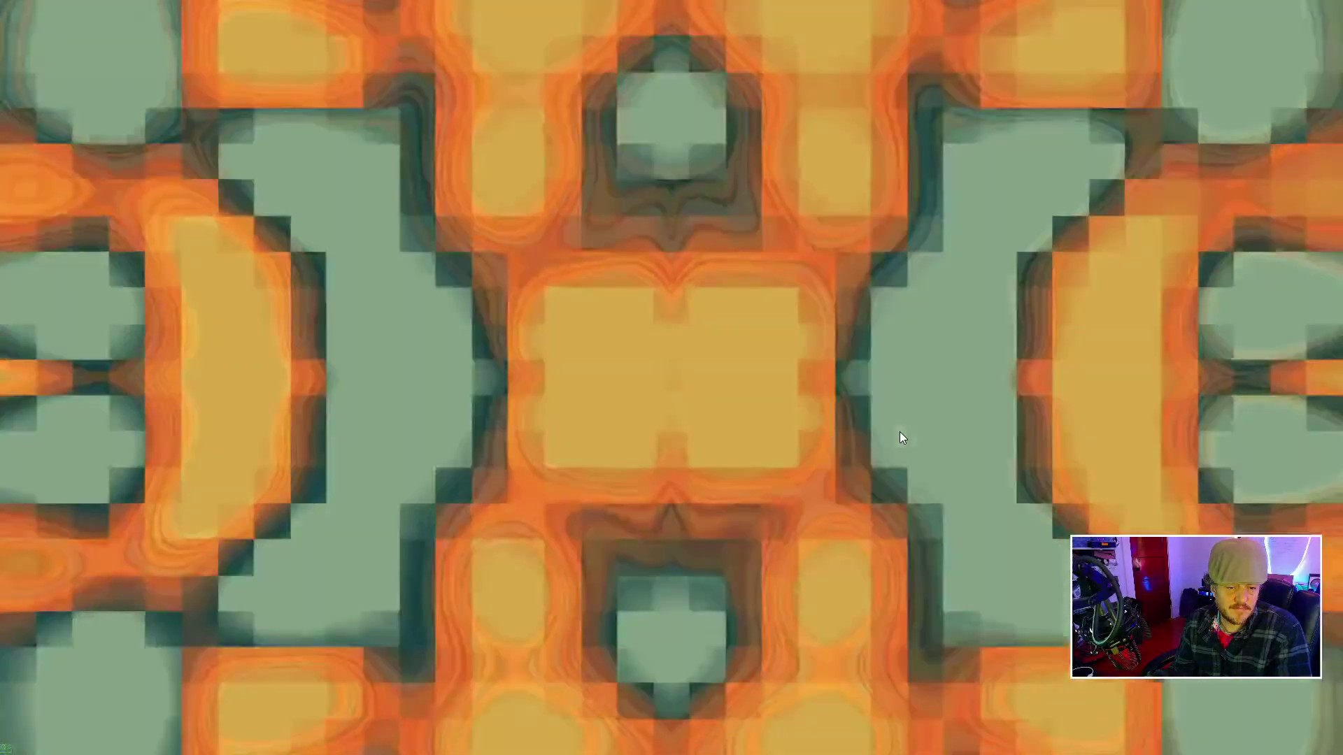
pyautogui.press('Escape')
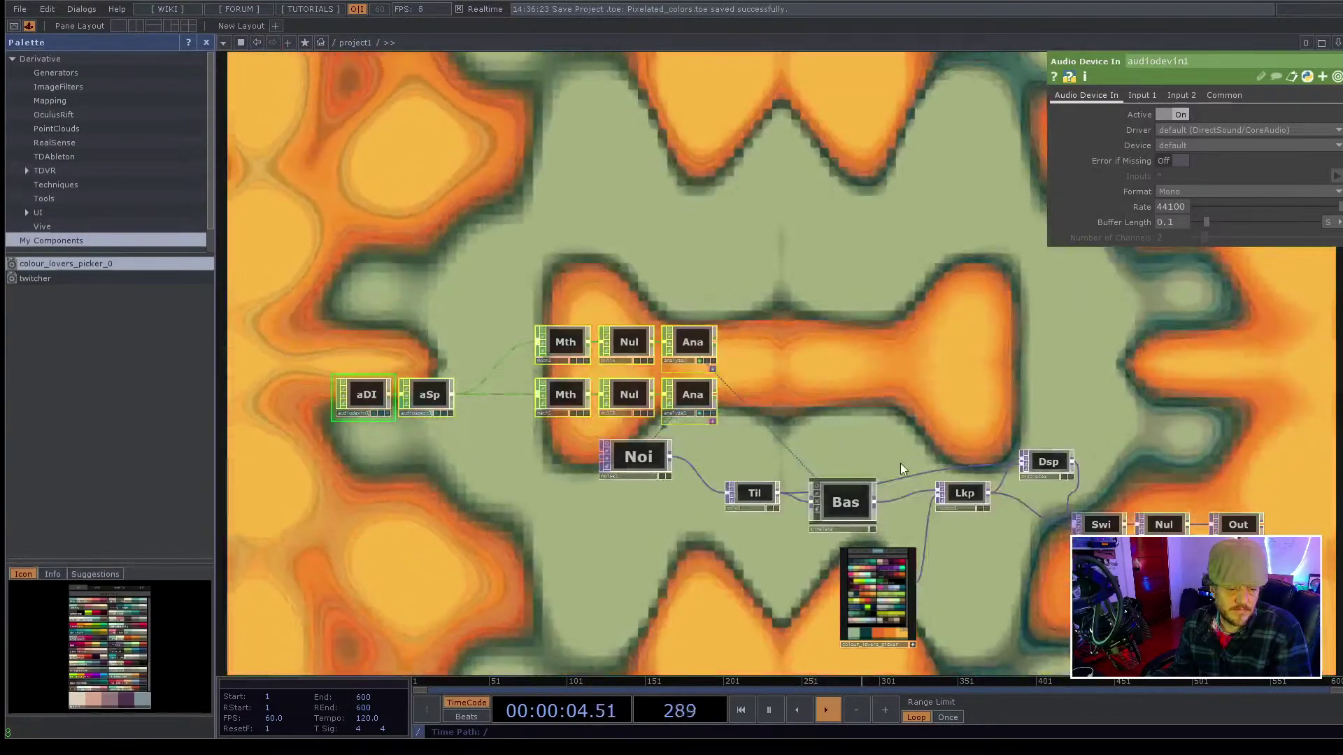
# - Choose the purple and green palette in colour_lovers_picker
pyautogui.scroll(5, 732, 421)
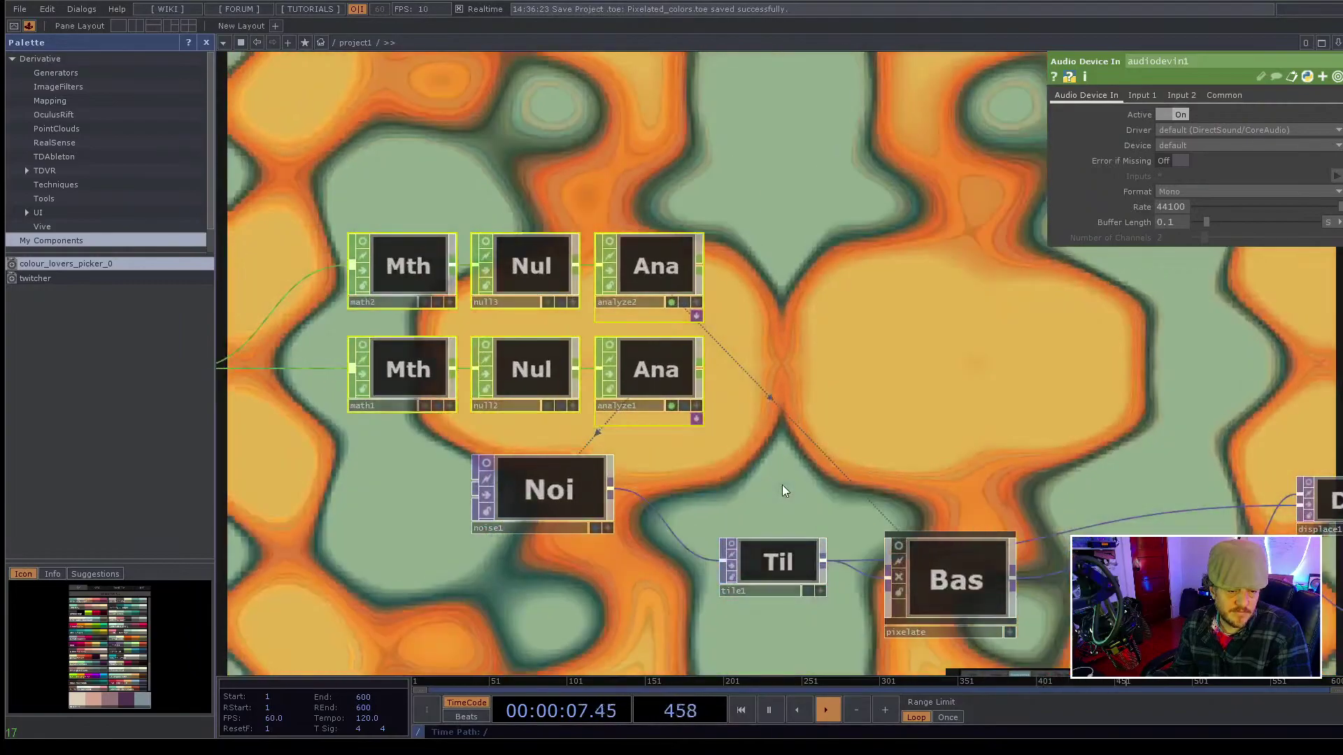
pyautogui.moveTo(781, 484); pyautogui.dragTo(673, 290)
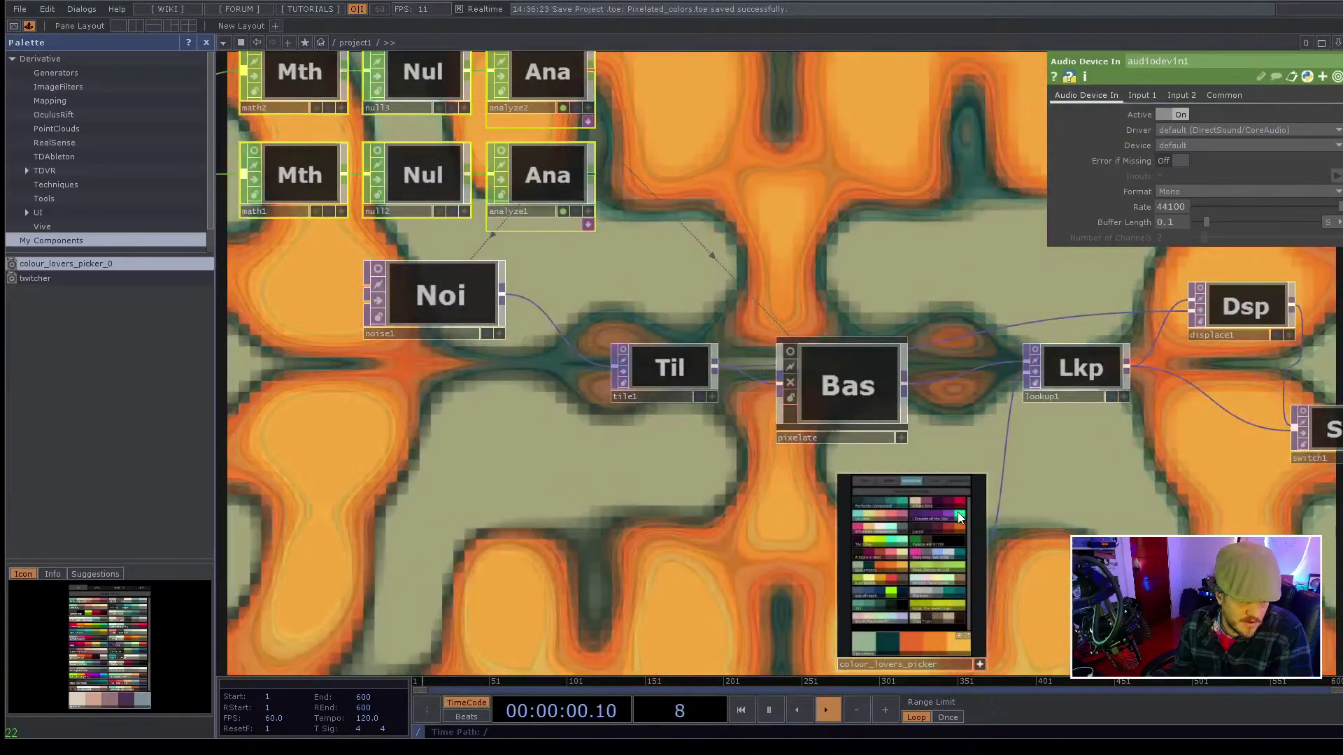
pyautogui.click(958, 518)
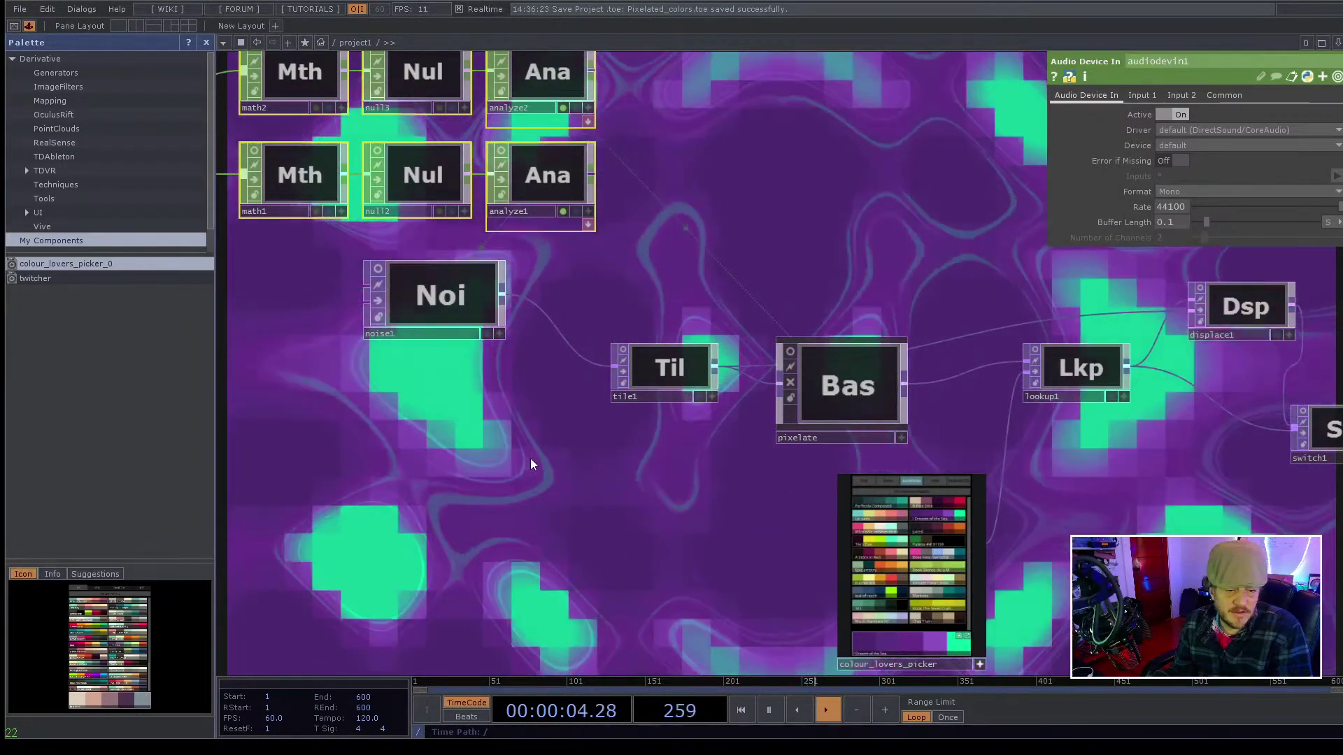
# - Insert an Audio Band EQ operator between audiospect1 and the two Math operators
pyautogui.moveTo(671, 324); pyautogui.dragTo(730, 455)
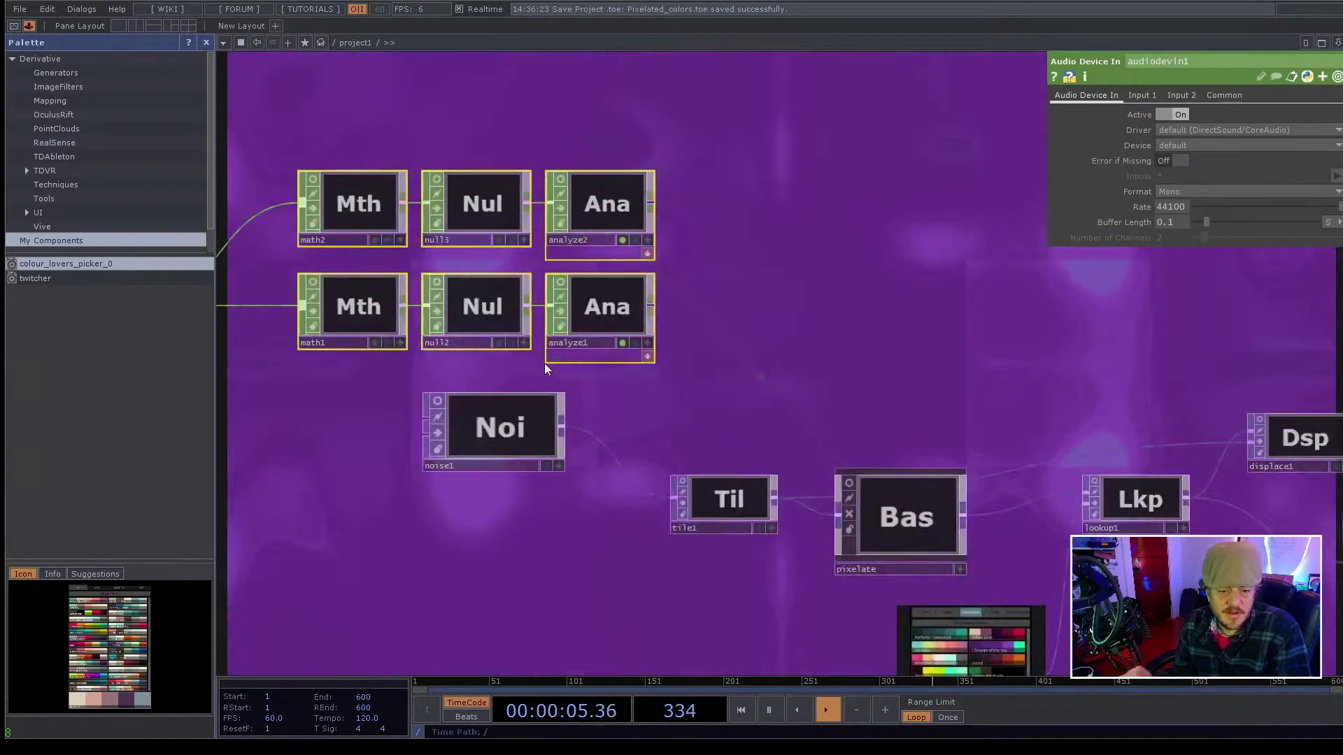
pyautogui.moveTo(544, 362); pyautogui.dragTo(567, 395)
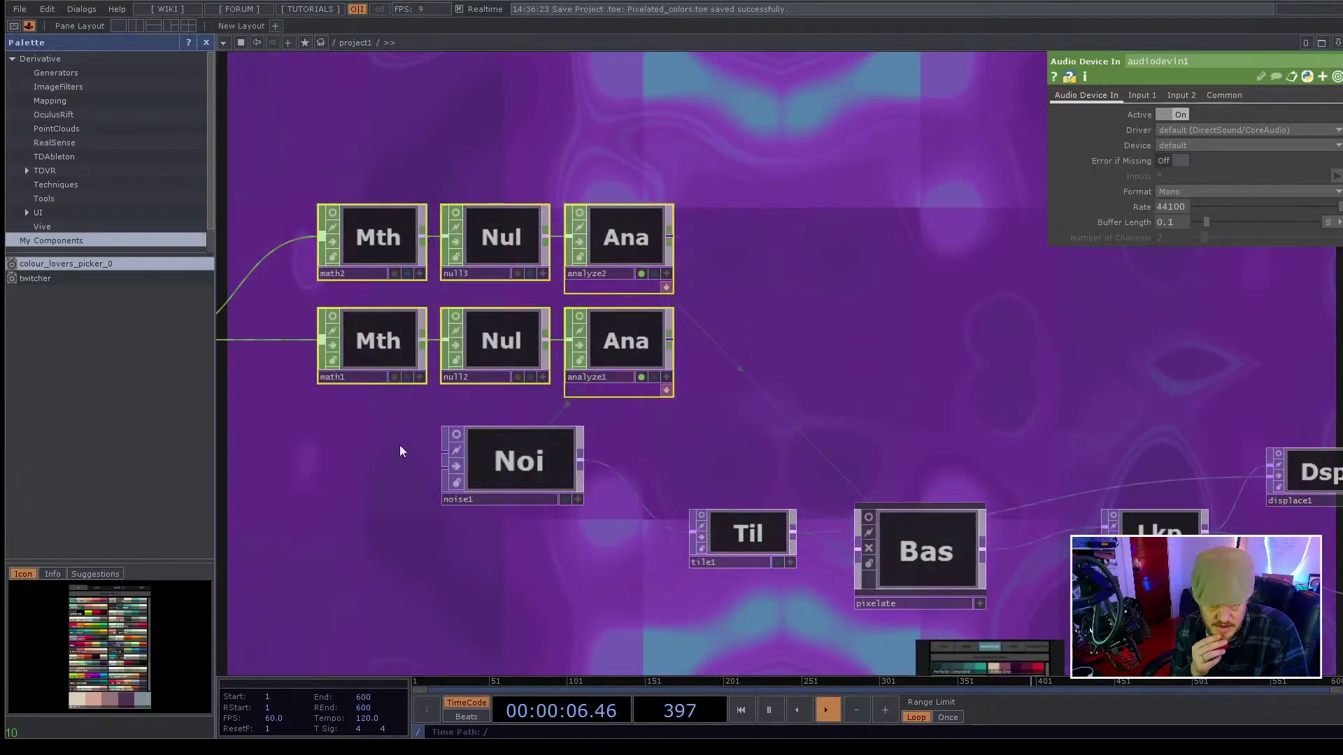
pyautogui.moveTo(399, 450); pyautogui.dragTo(829, 398)
pyautogui.click(530, 294)
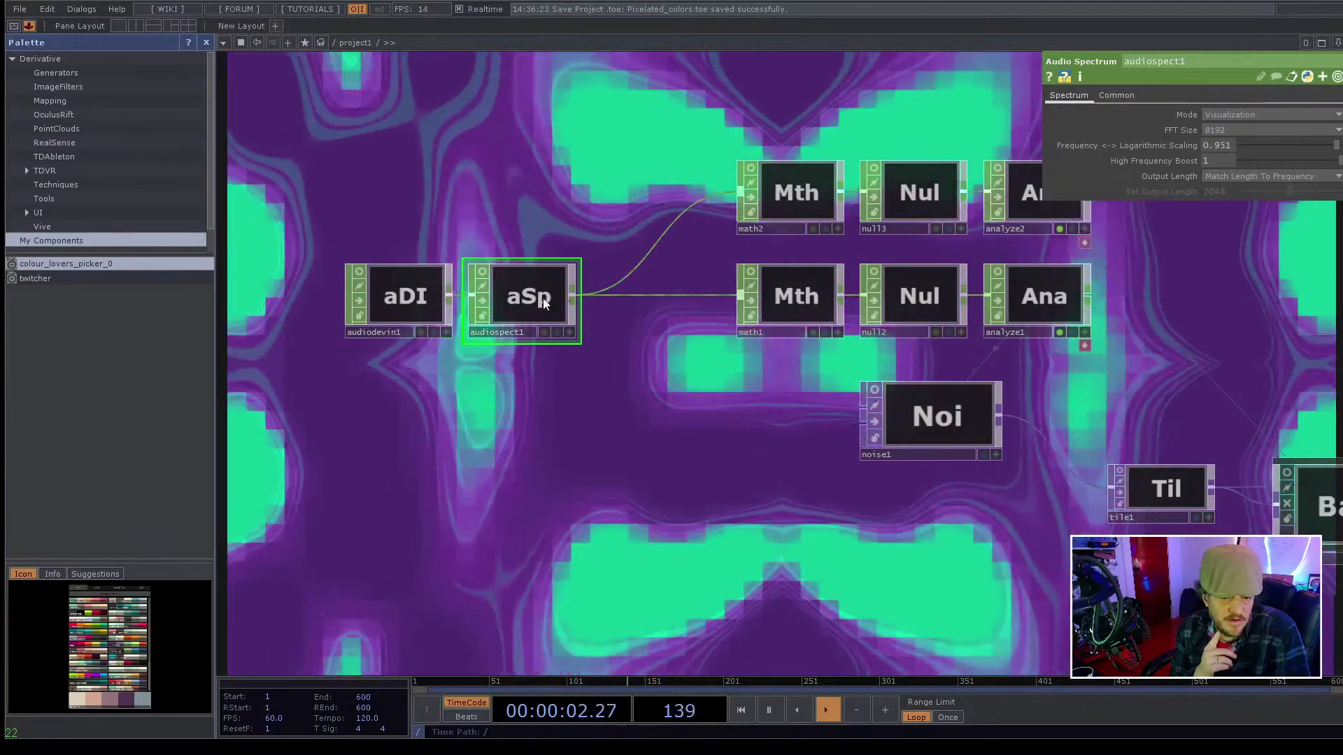
pyautogui.moveTo(581, 303); pyautogui.dragTo(560, 307)
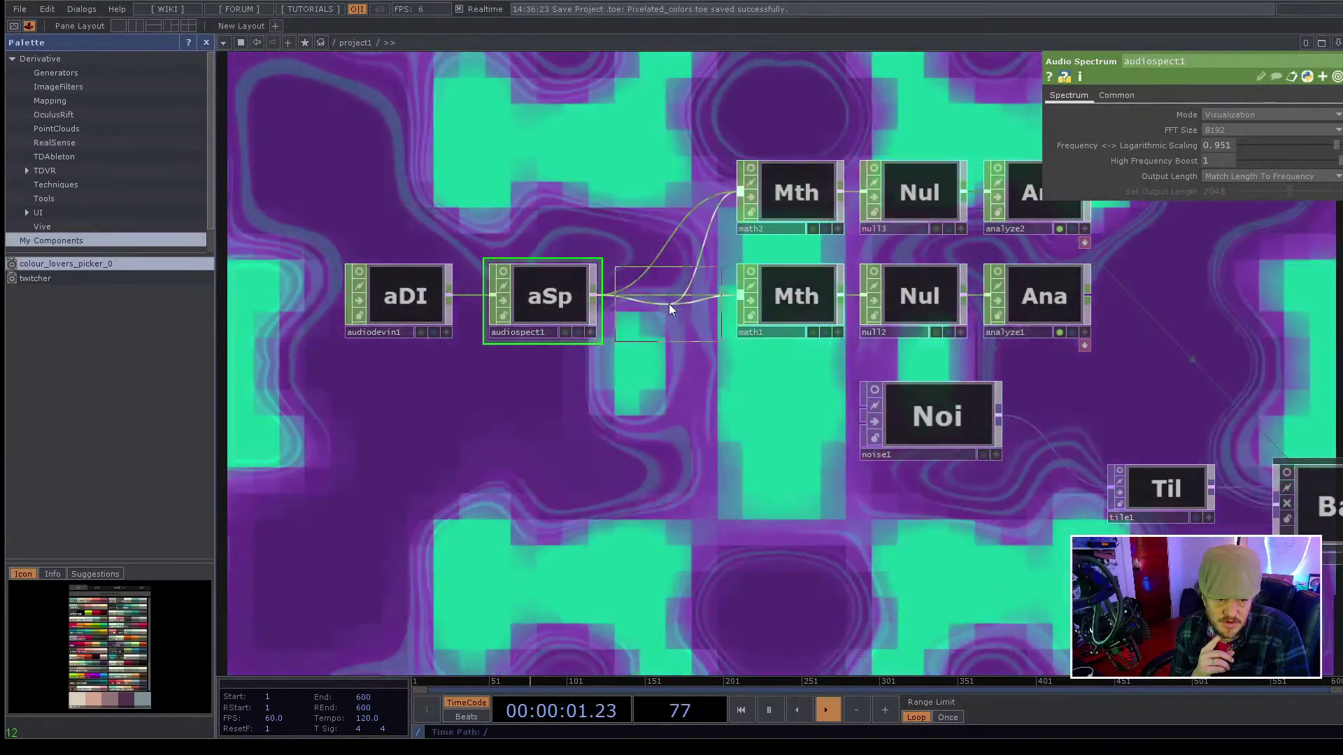
pyautogui.click(662, 292)
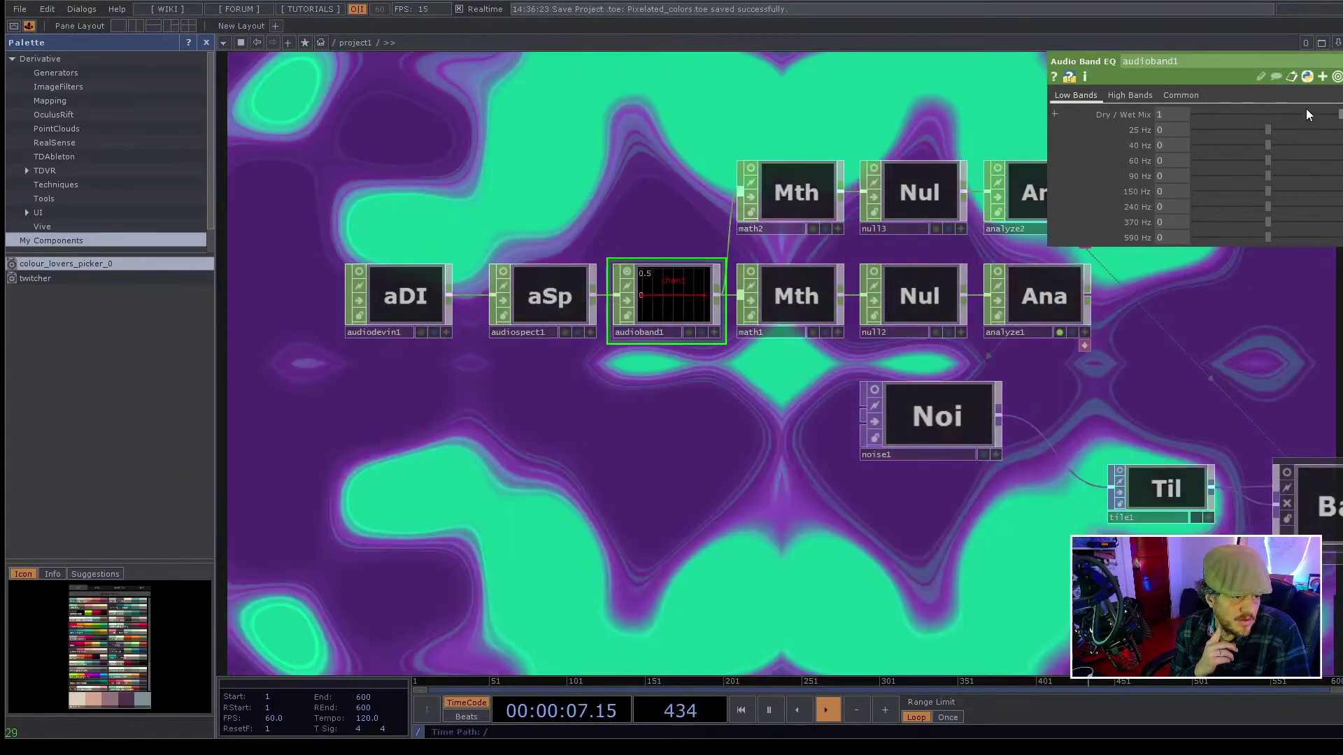
# - Boost audioband1's 25 to 90 Hz bands to between 7.8 and 12.1, the 150 to 590 Hz bands to 22.2 to 23.5, and set Dry/Wet Mix to 0.976
pyautogui.moveTo(1306, 112); pyautogui.dragTo(1235, 125)
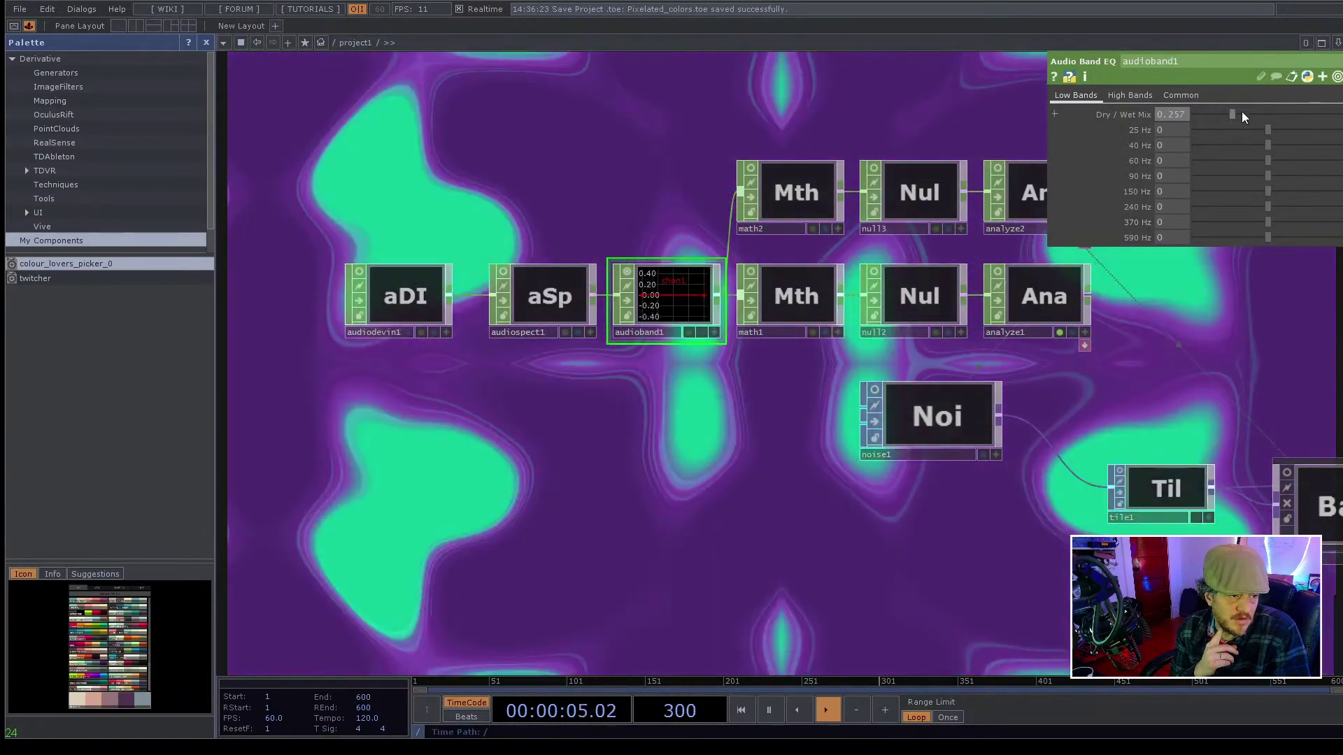
pyautogui.moveTo(1242, 113); pyautogui.dragTo(1306, 132)
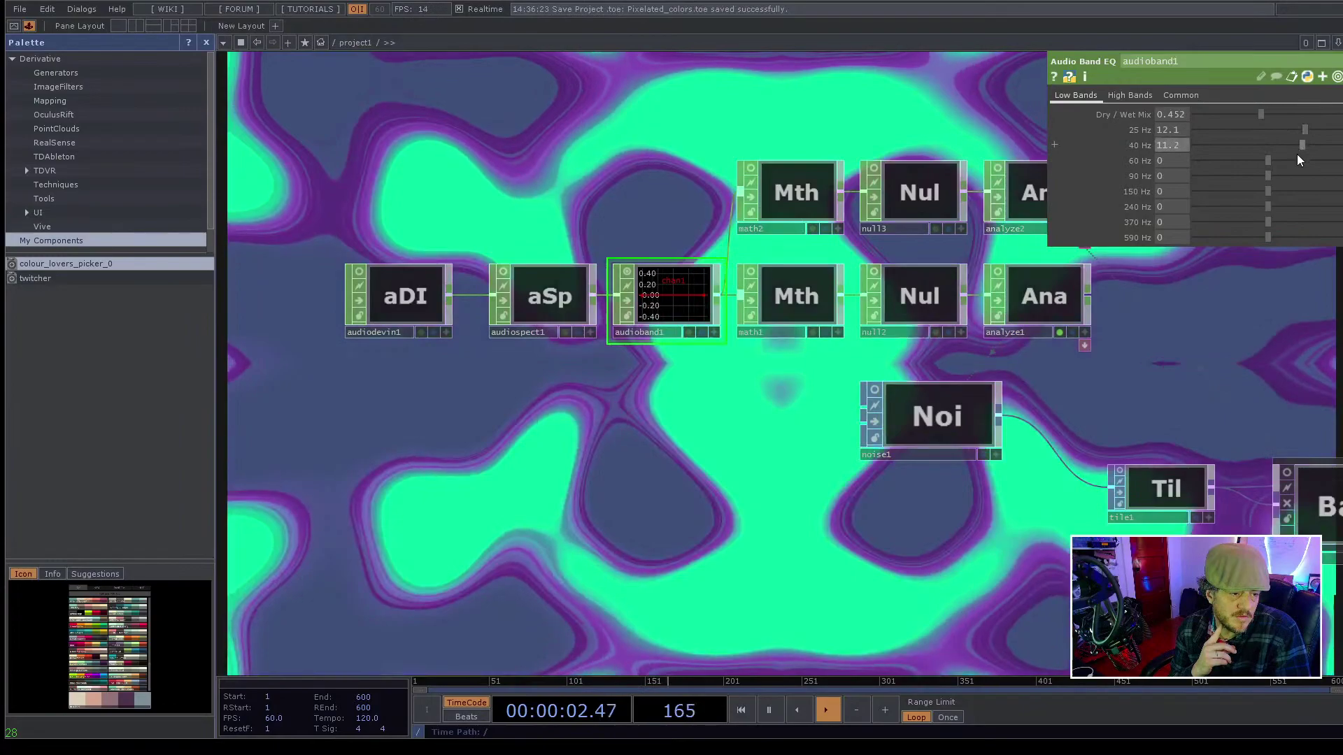
pyautogui.click(1294, 161)
pyautogui.click(1291, 176)
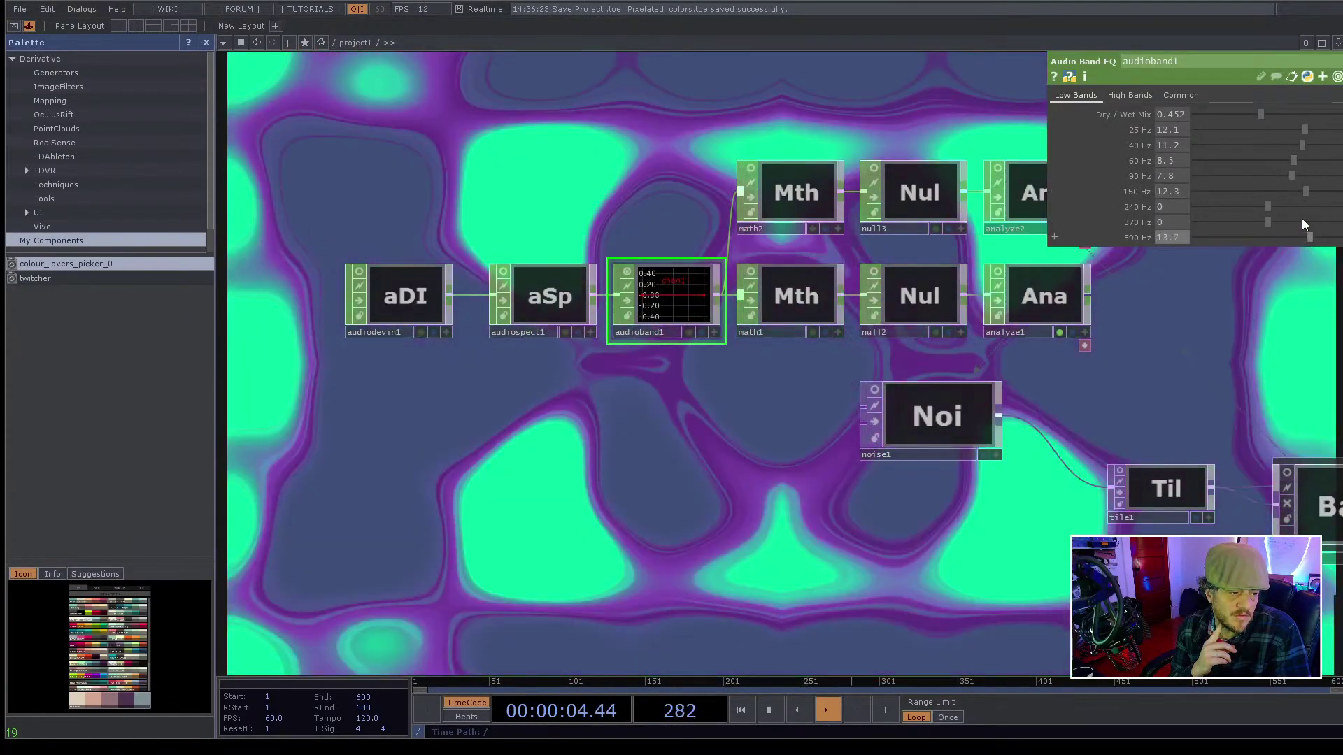
pyautogui.click(1302, 221)
pyautogui.click(1302, 207)
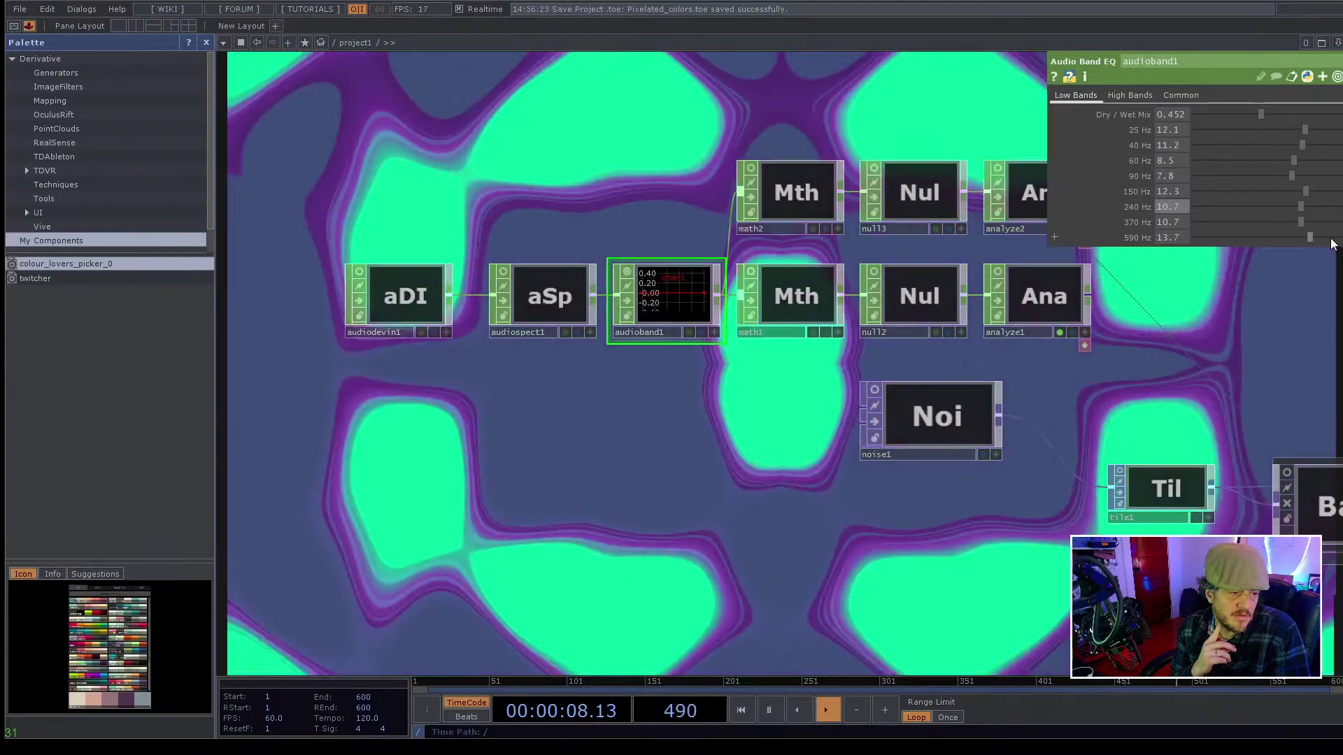
pyautogui.moveTo(1311, 238); pyautogui.dragTo(1339, 241)
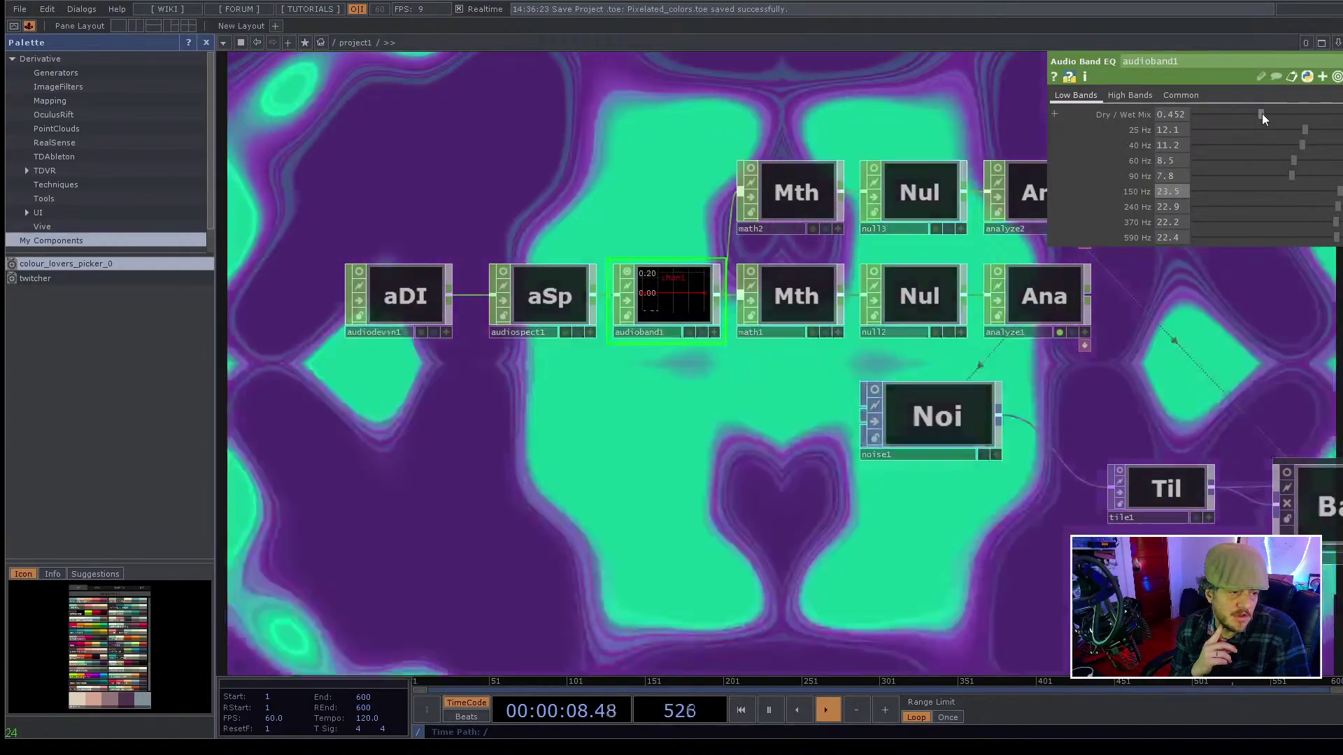
pyautogui.moveTo(1261, 114); pyautogui.dragTo(1342, 147)
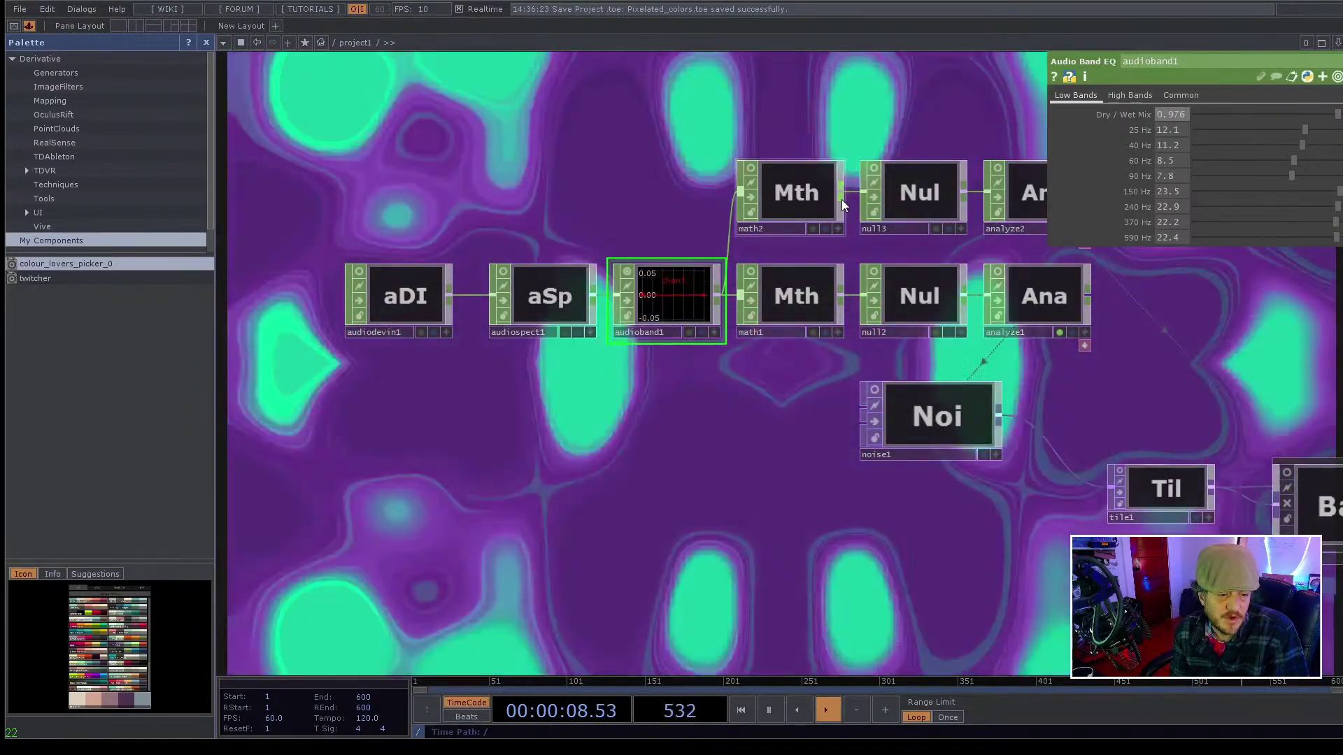
# - Delete the audioband1 operator between audiospect1 and the two Math operators
pyautogui.moveTo(649, 194); pyautogui.dragTo(681, 421)
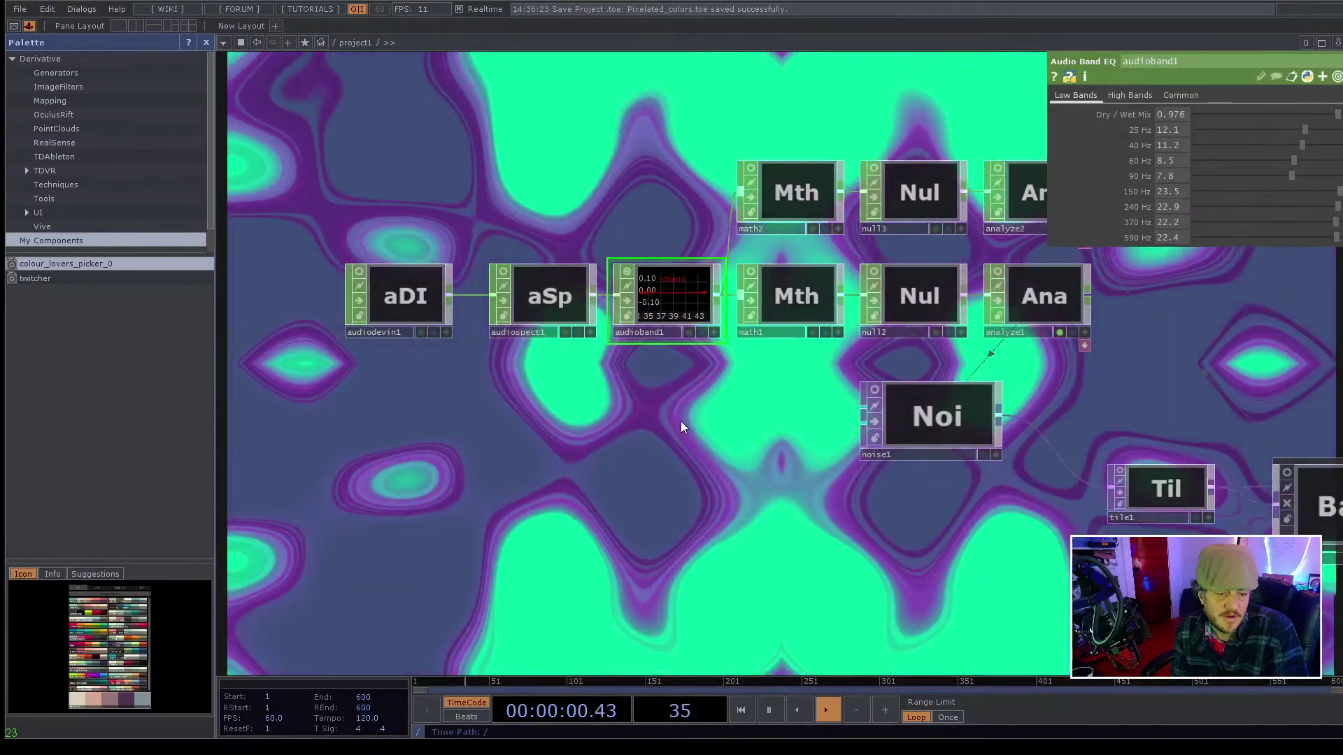
pyautogui.press('Delete')
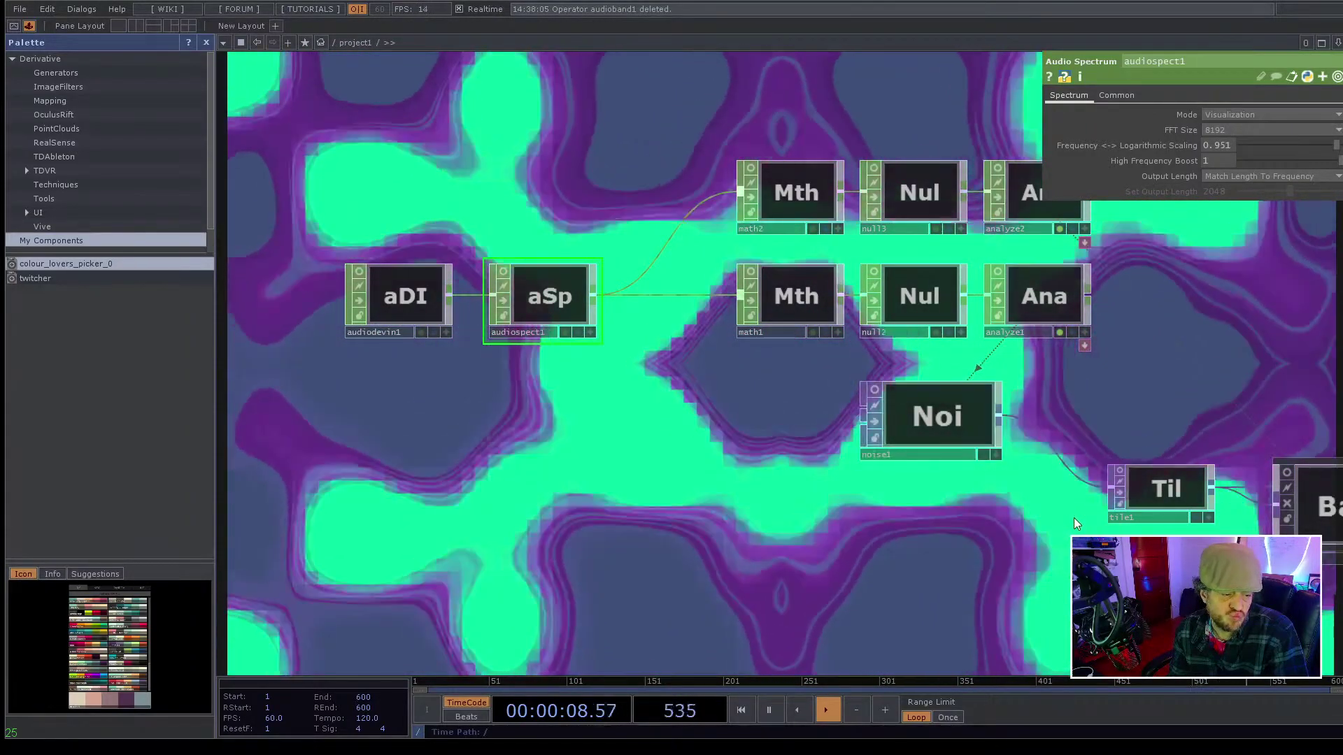
# - Choose the random palette Euphoriant in colour_lovers_picker
pyautogui.moveTo(1073, 518); pyautogui.dragTo(653, 389)
pyautogui.moveTo(874, 564); pyautogui.dragTo(636, 416)
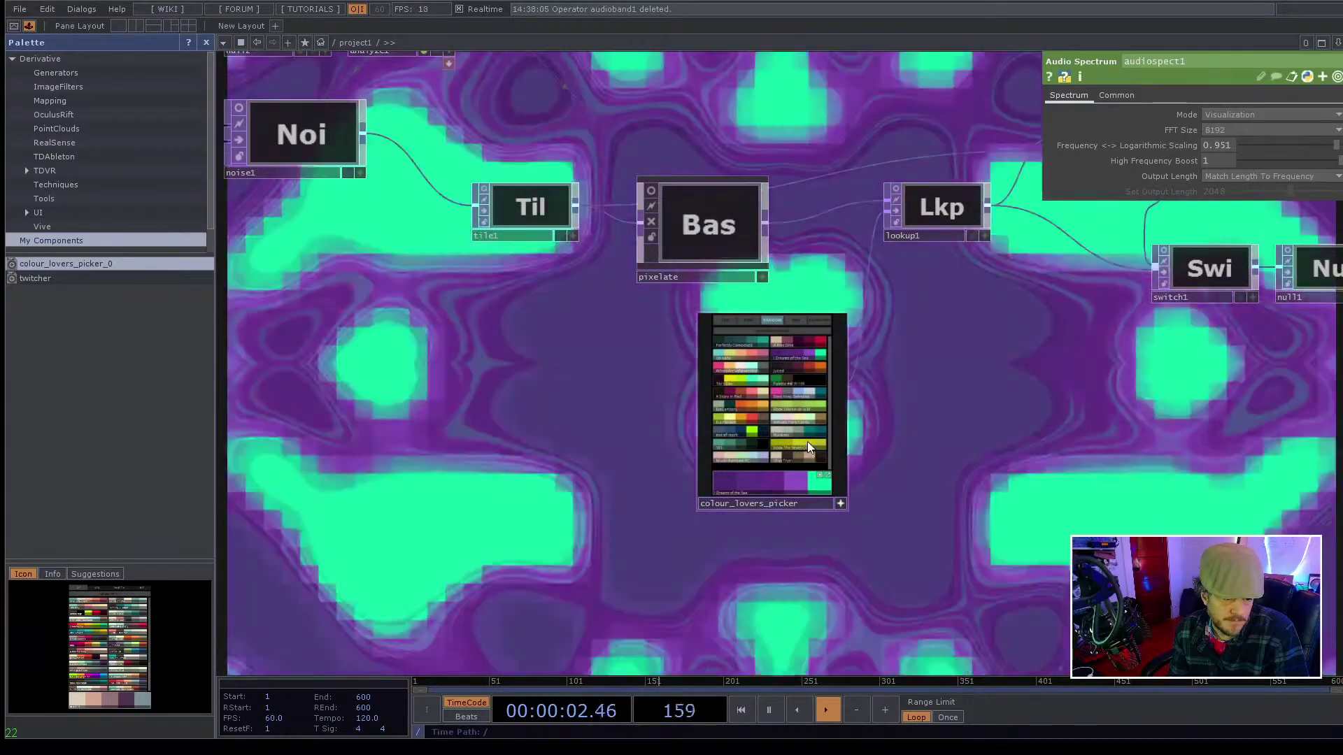
pyautogui.scroll(4, 807, 440)
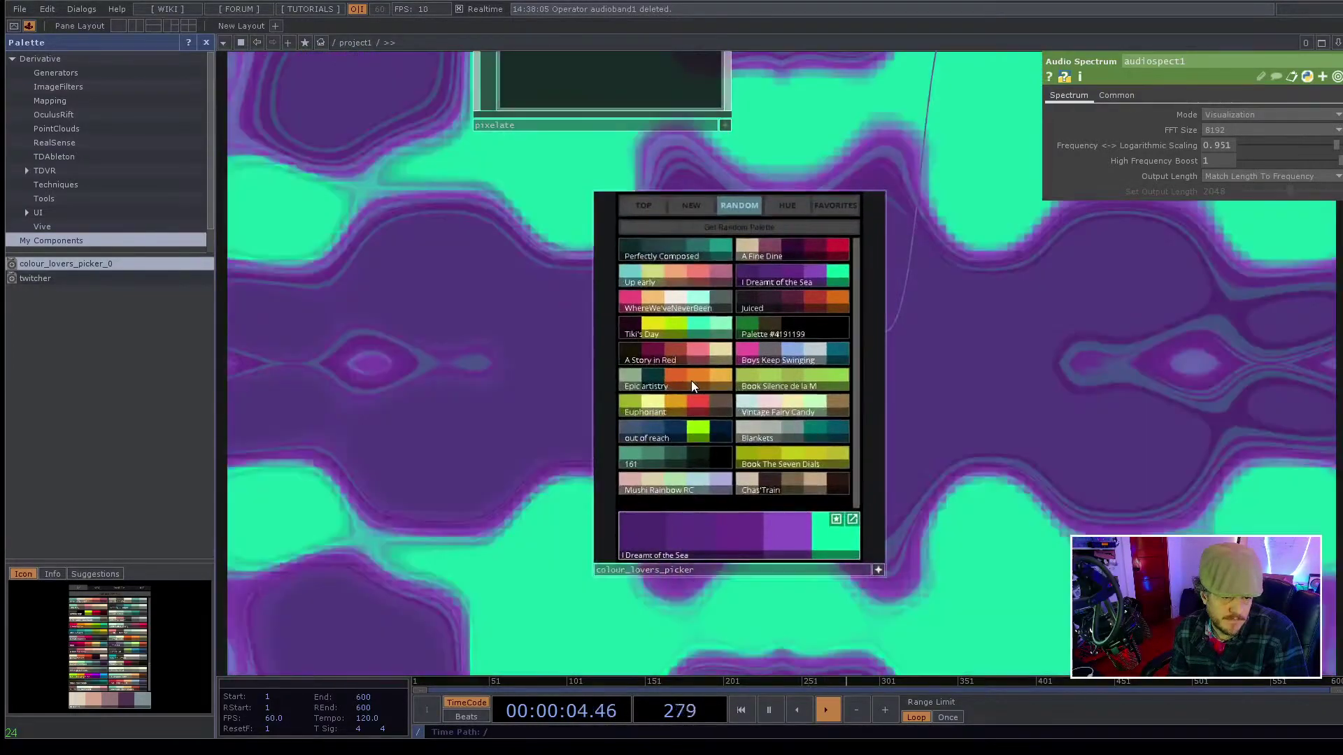
pyautogui.click(693, 406)
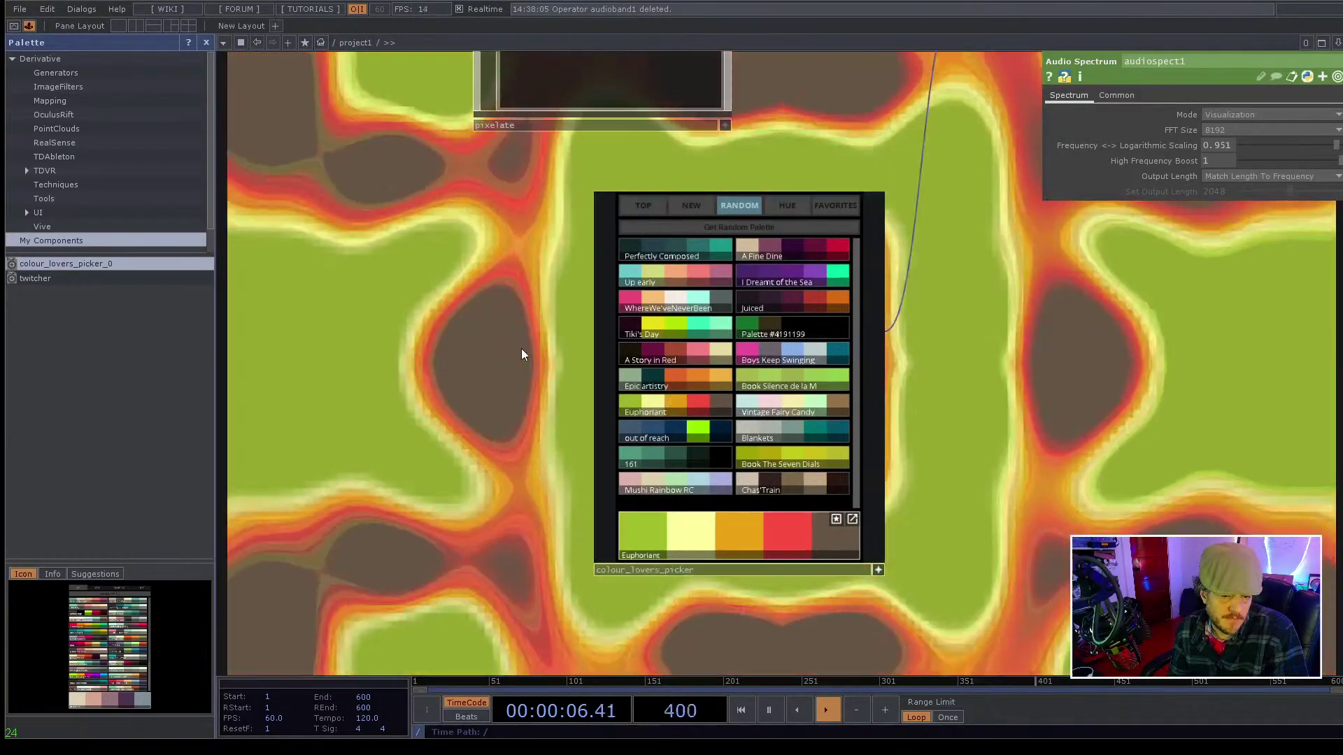
# - Show the new palettes in colour_lovers_picker and choose the red and green palette flipped
pyautogui.moveTo(522, 348); pyautogui.dragTo(954, 438)
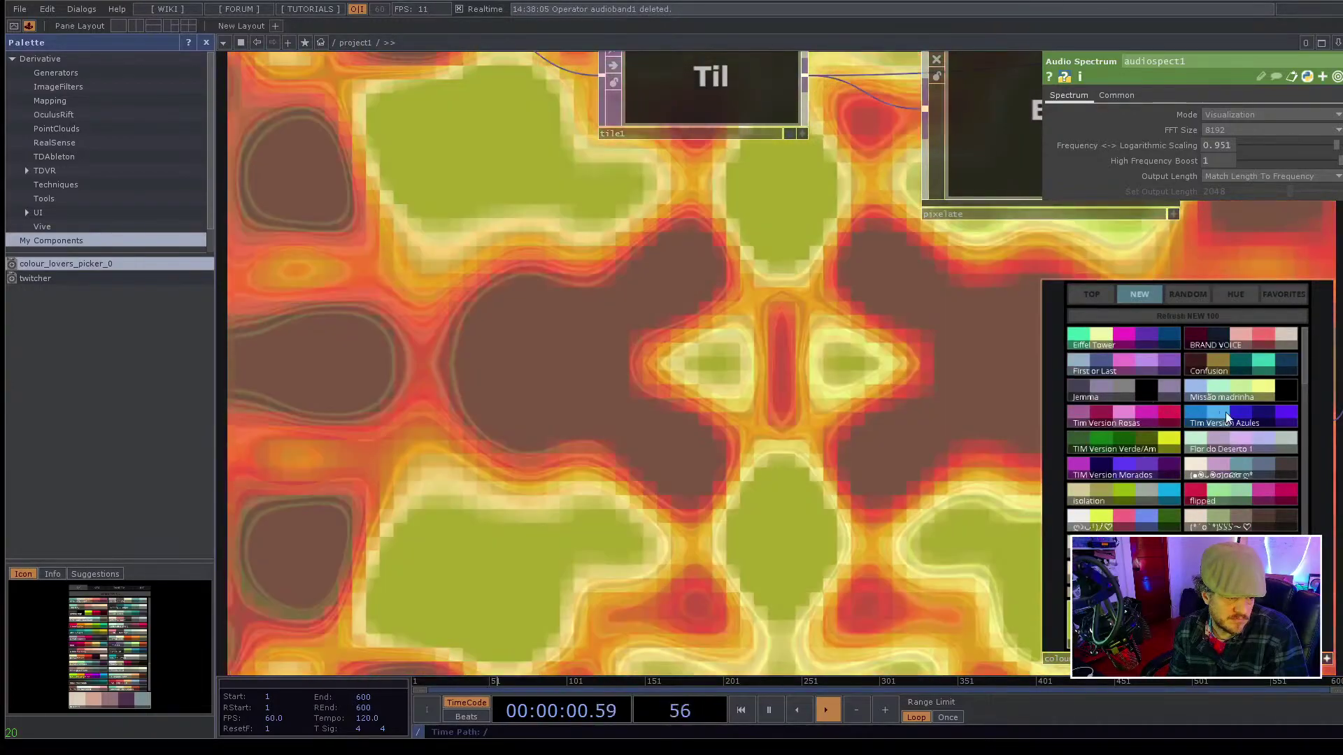
pyautogui.click(1234, 485)
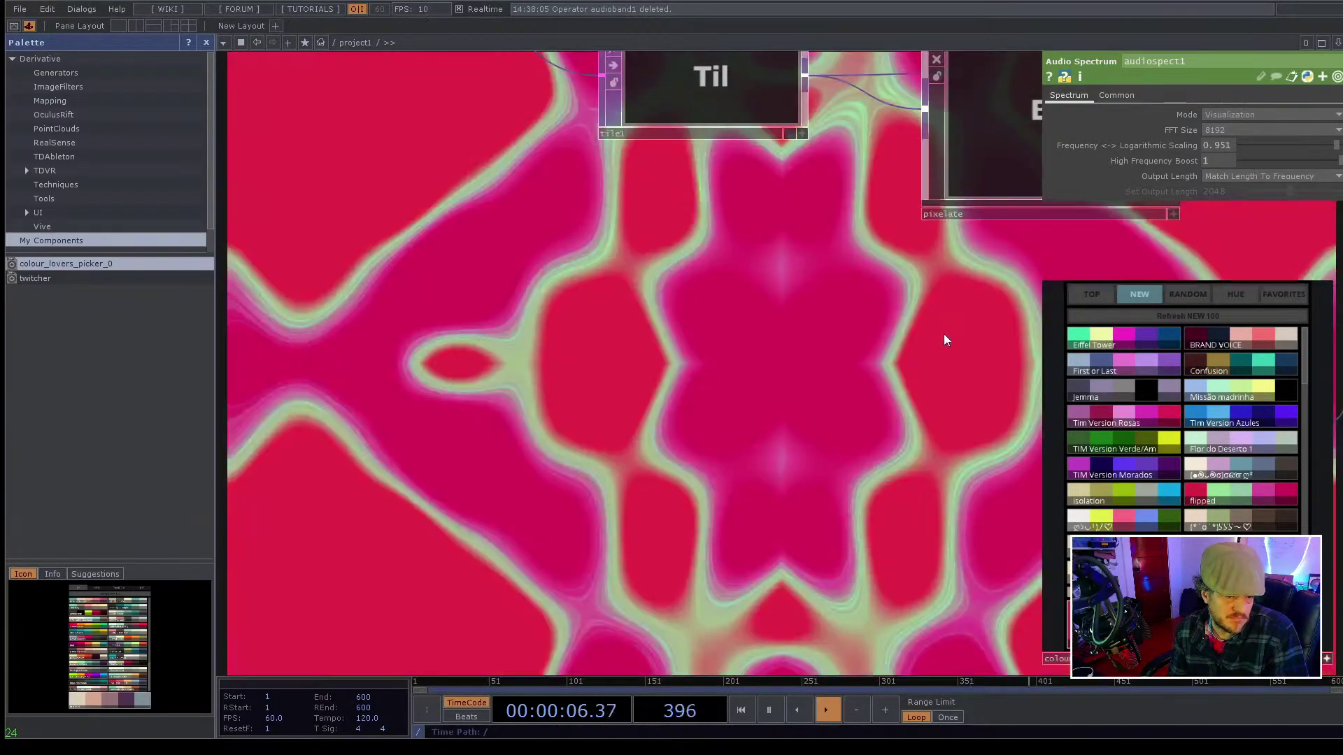
# - Preview the recoloured visuals in Perform Mode, return to the network, and enter Perform Mode again
pyautogui.moveTo(944, 345); pyautogui.dragTo(946, 378)
pyautogui.press('F1')
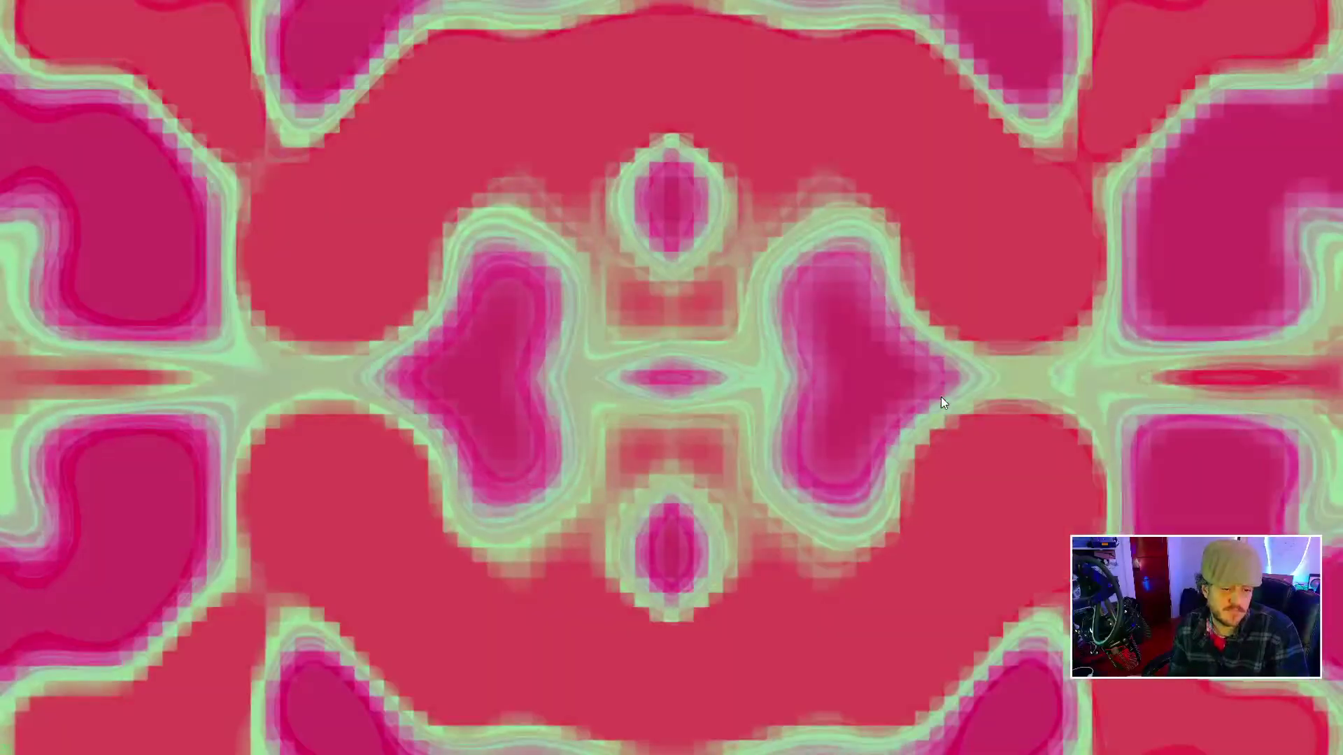
pyautogui.press('Escape')
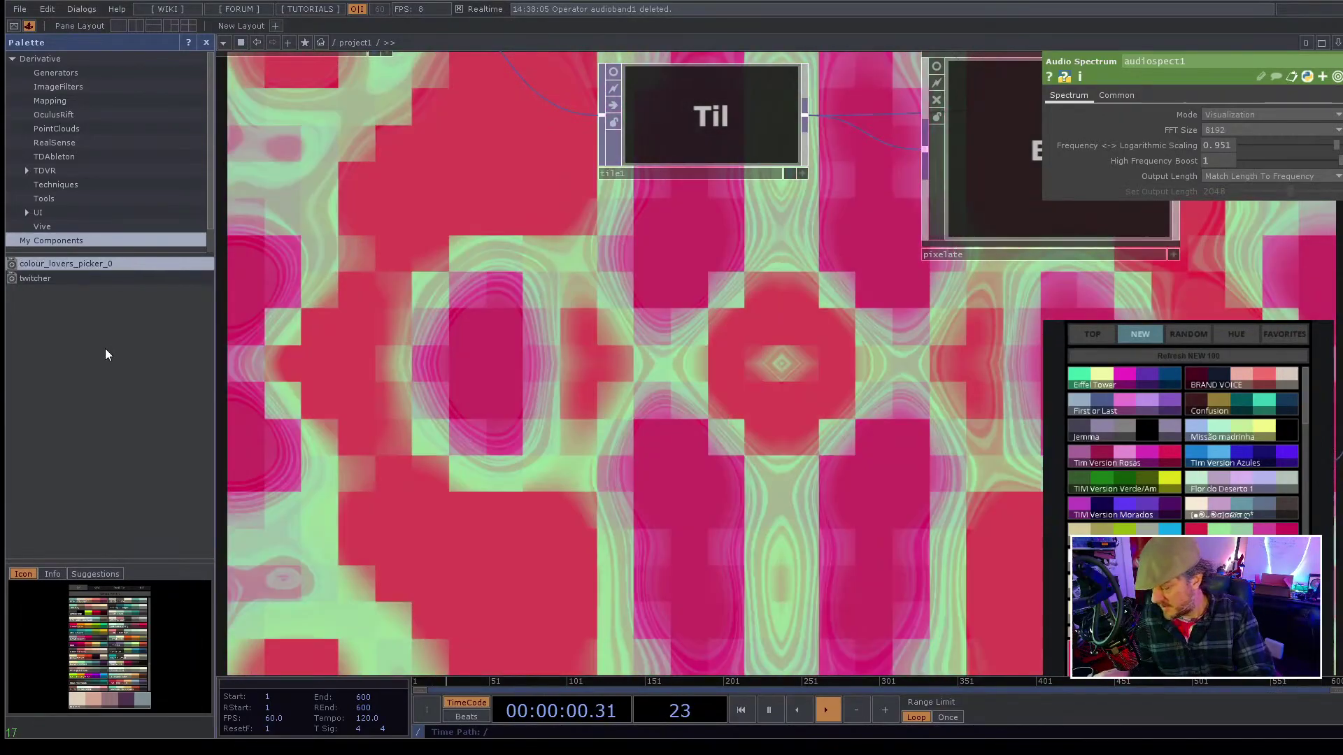
pyautogui.press('F1')
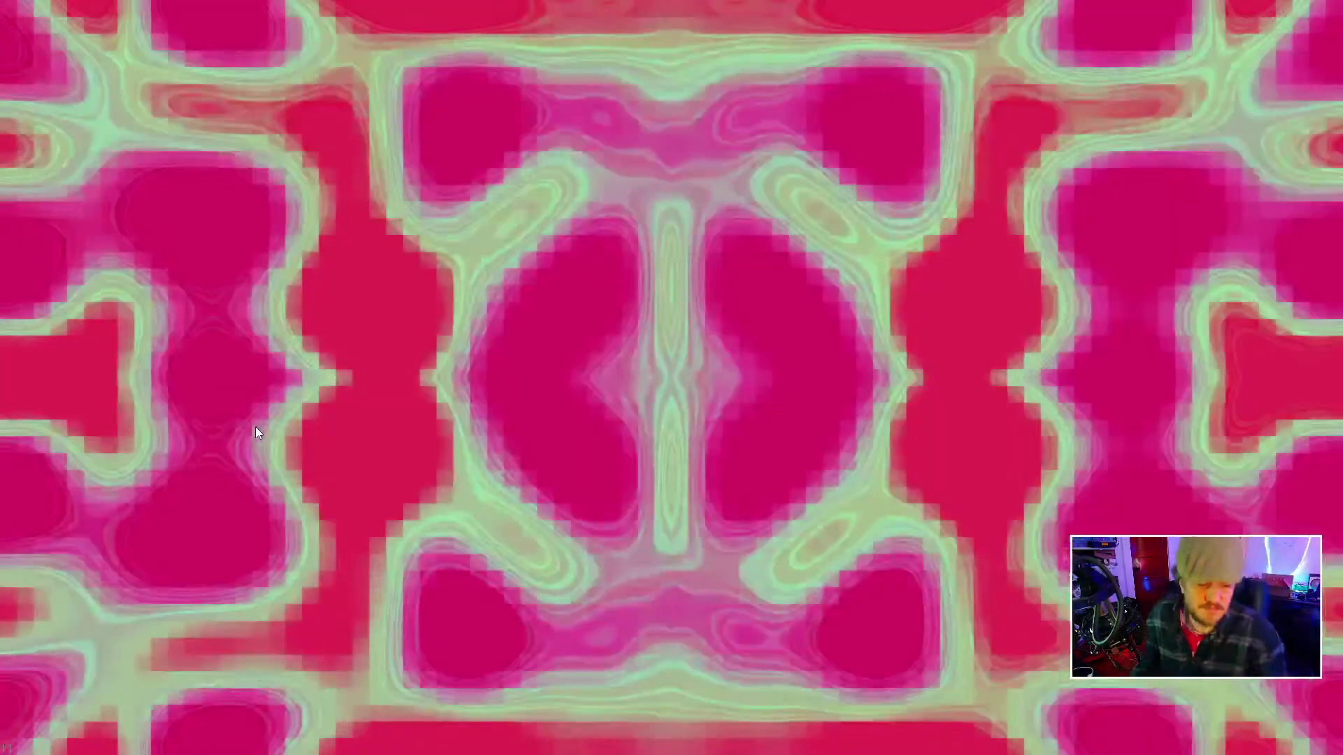